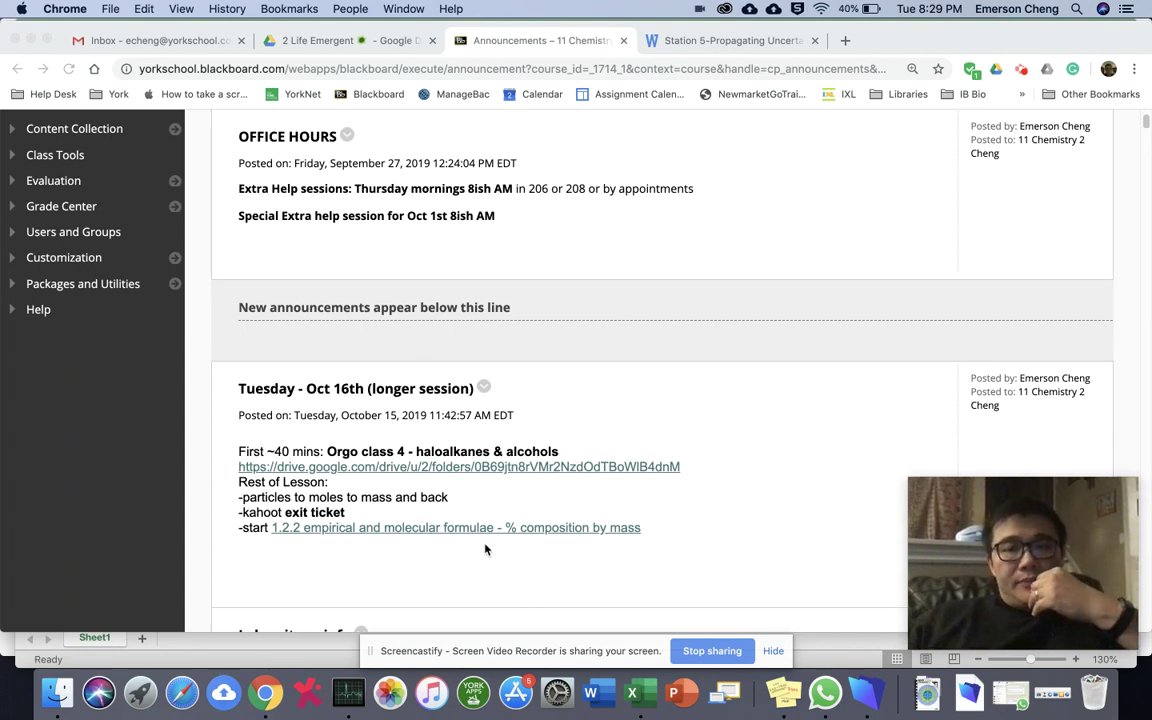
Read the "Lab writeup info" announcement and switch to the Book1 workbook in Excel
scroll(485, 548, down, 10)
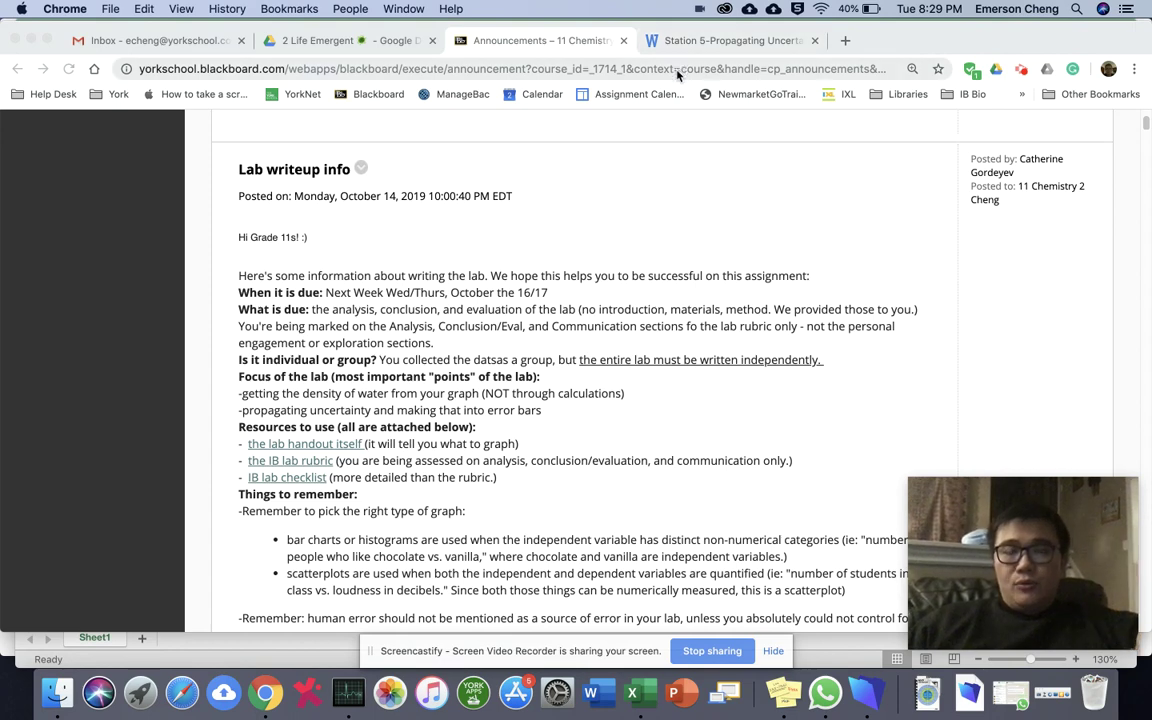
key(super+Tab)
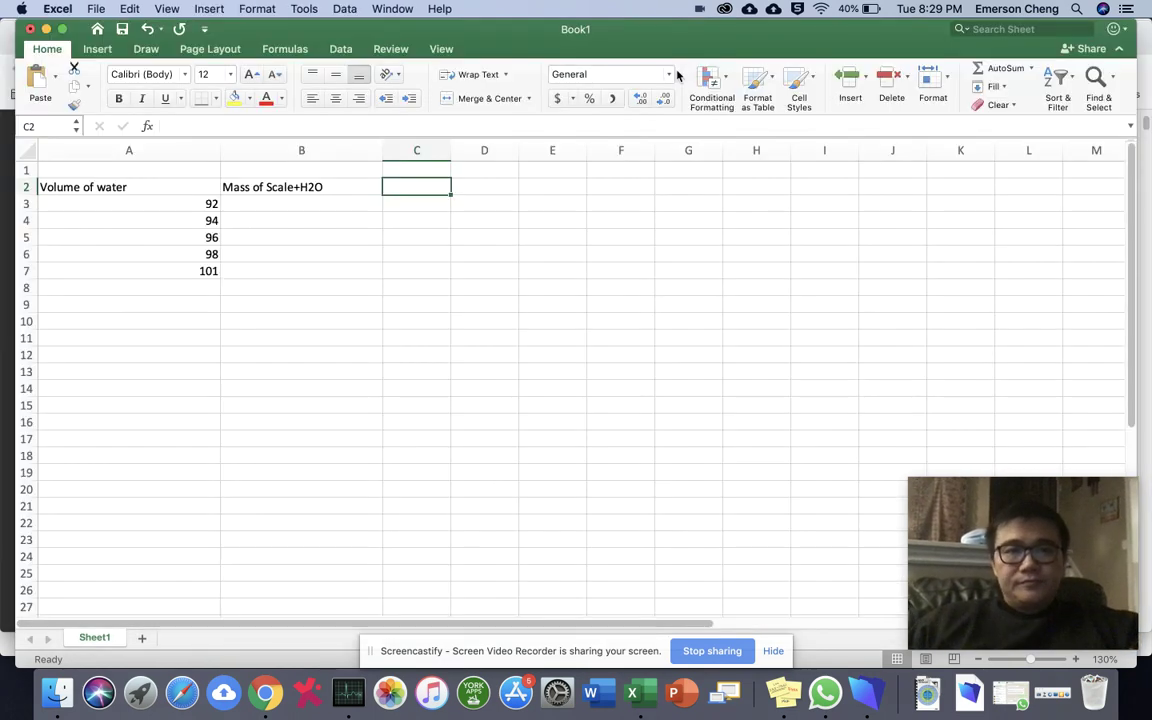
click(179, 184)
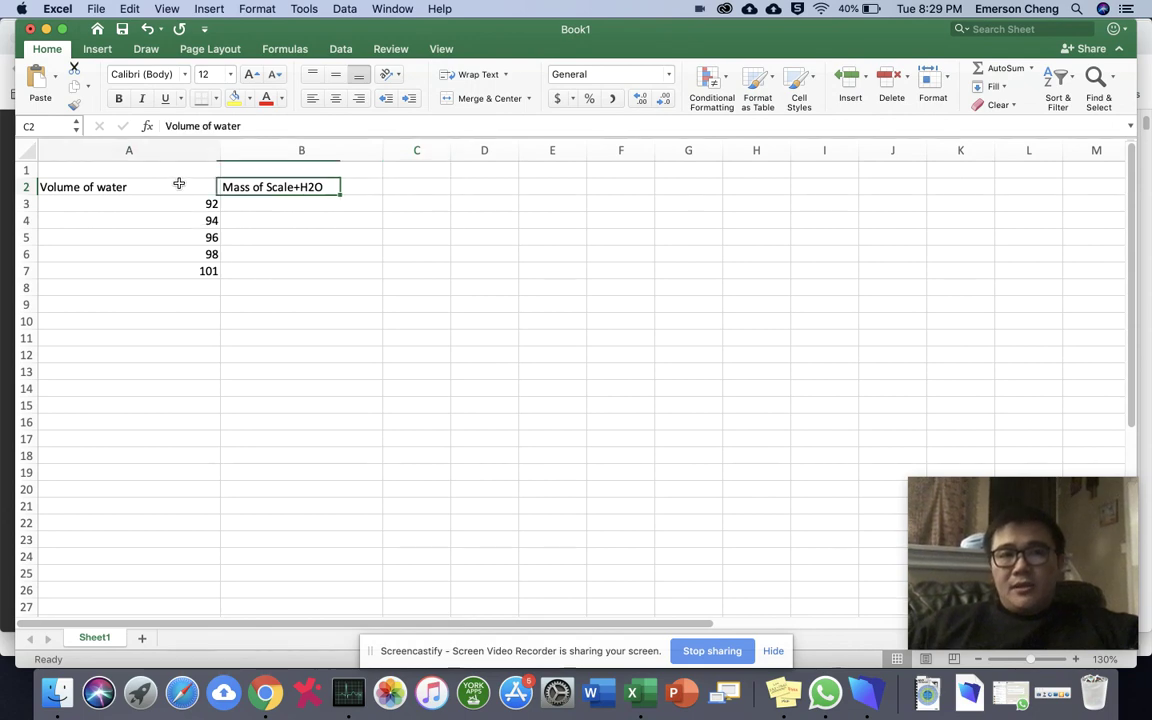
click(271, 123)
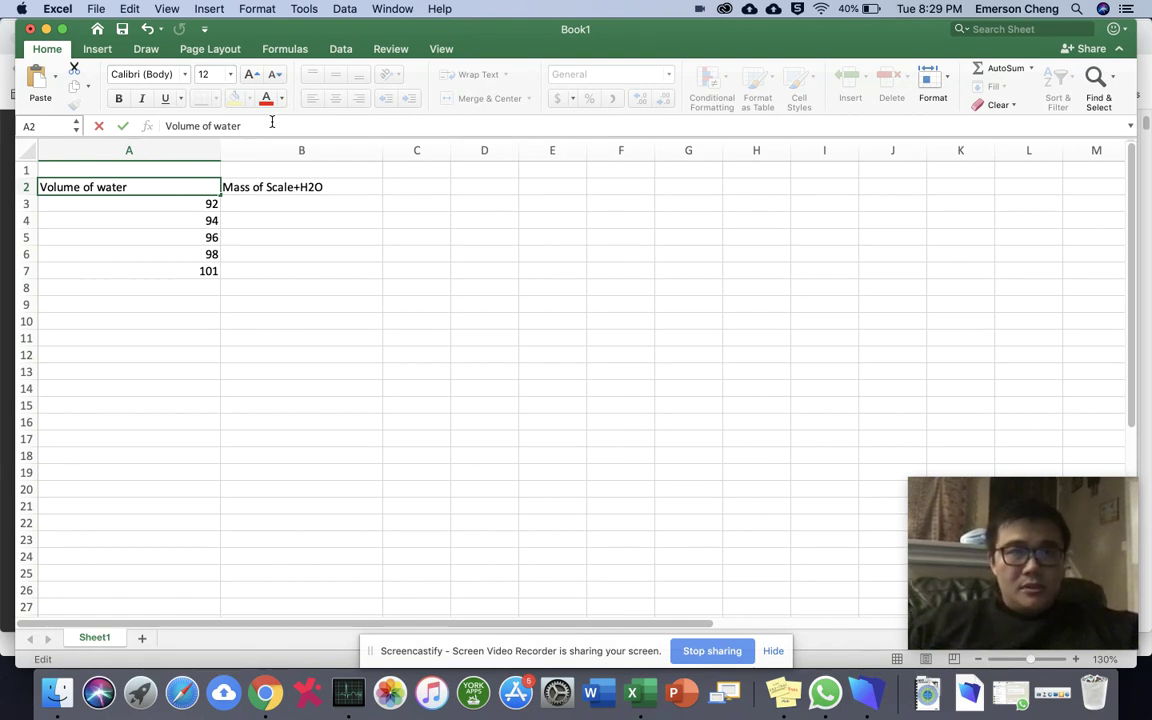
click(184, 204)
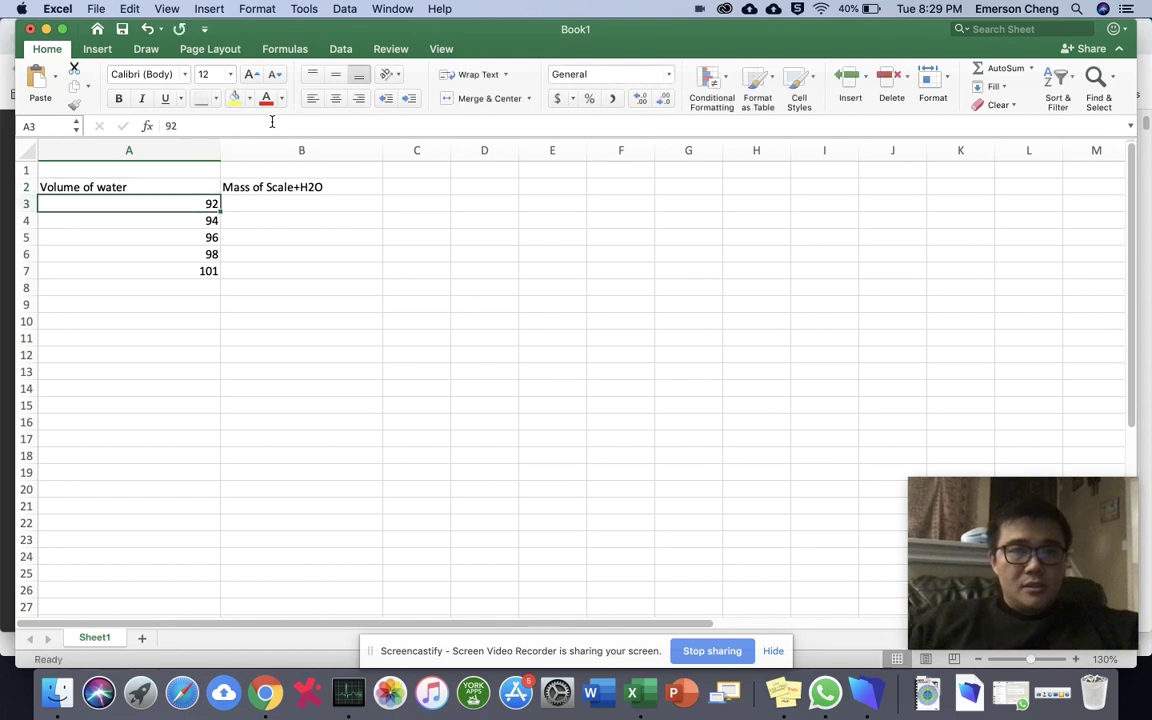
click(178, 187)
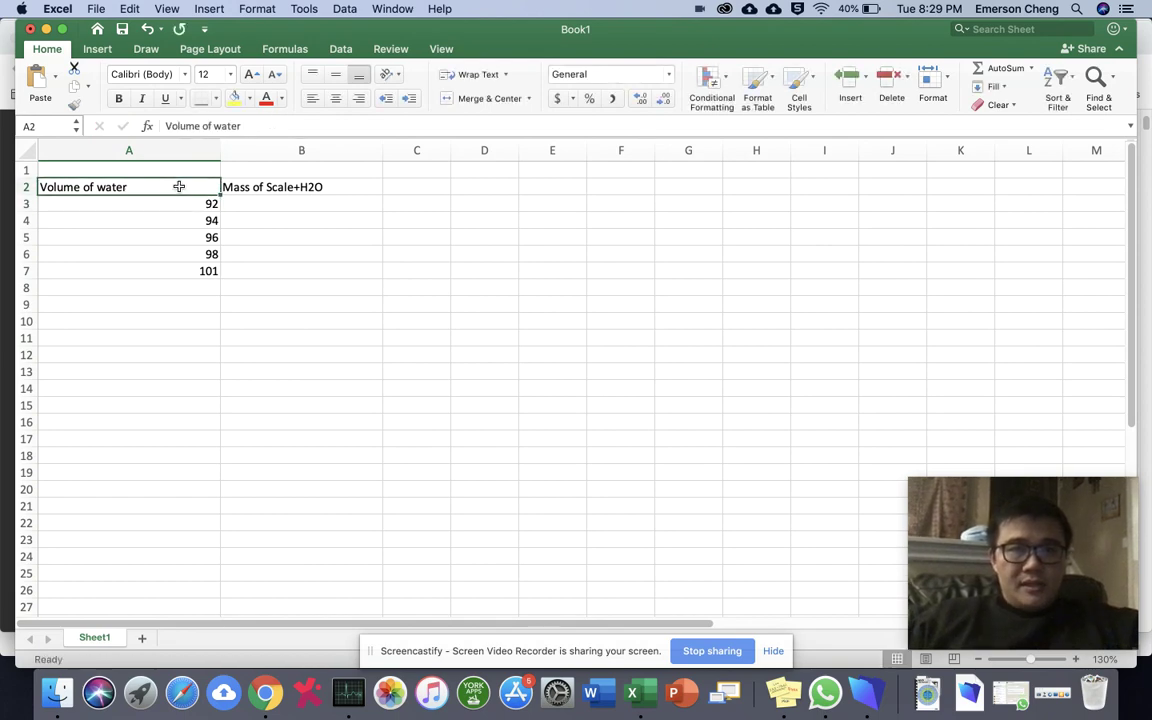
click(244, 126)
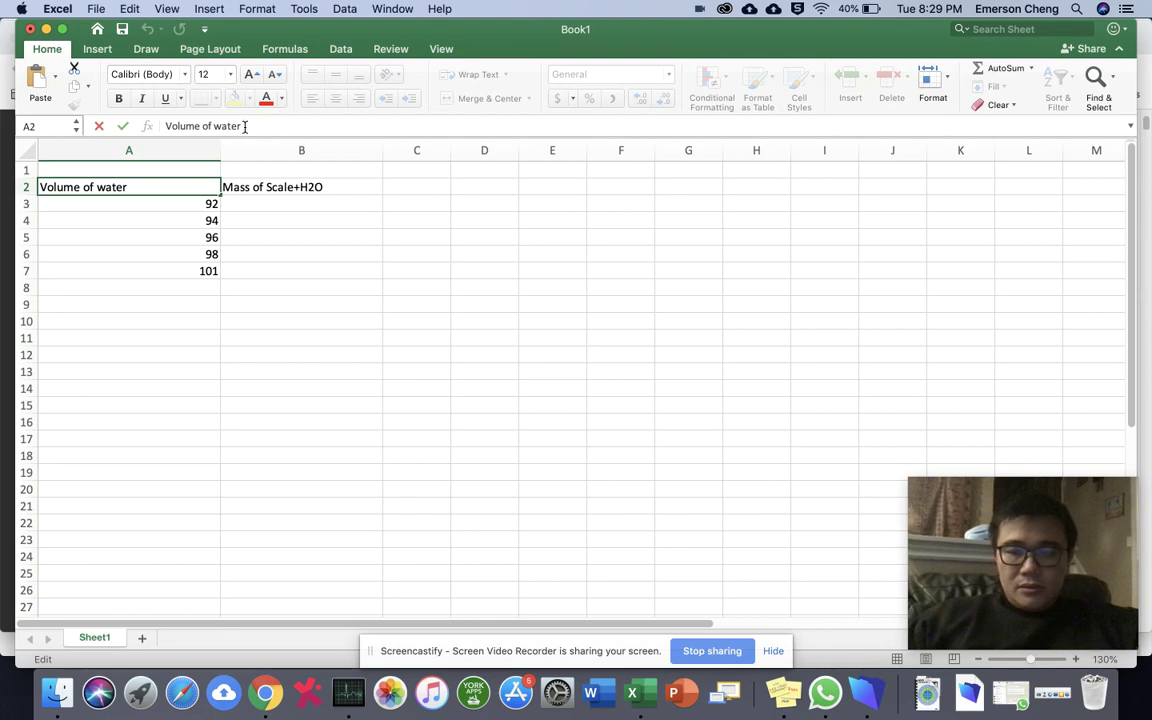
key(F1)
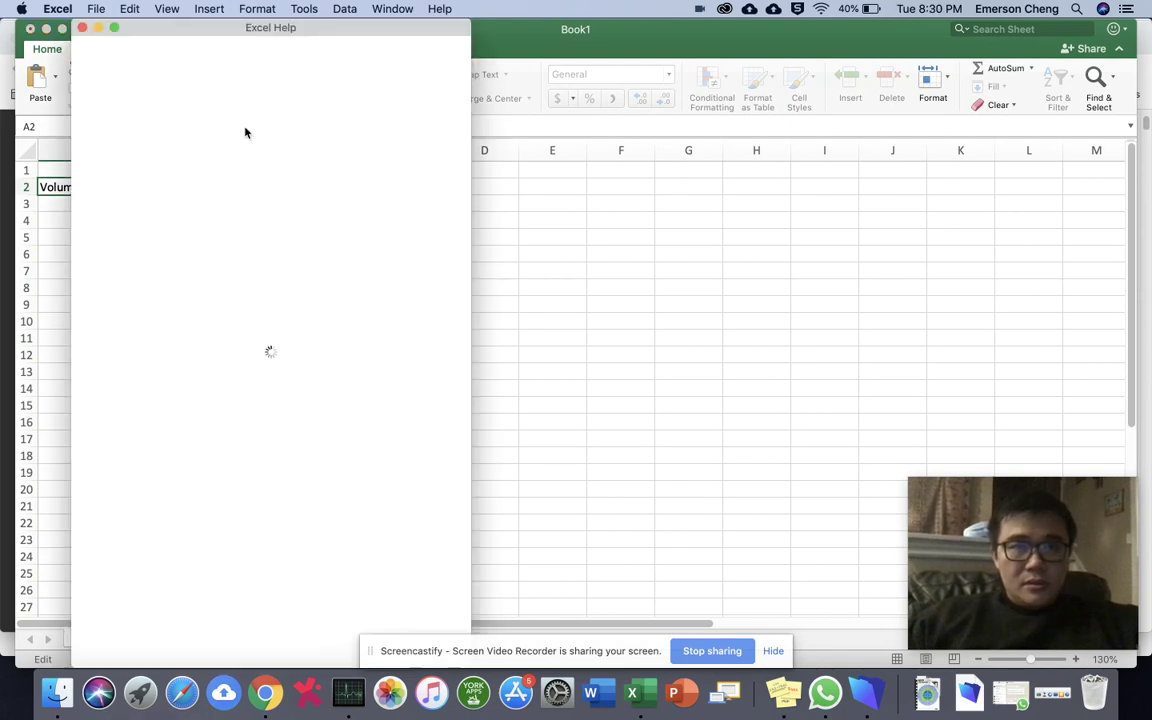
click(82, 28)
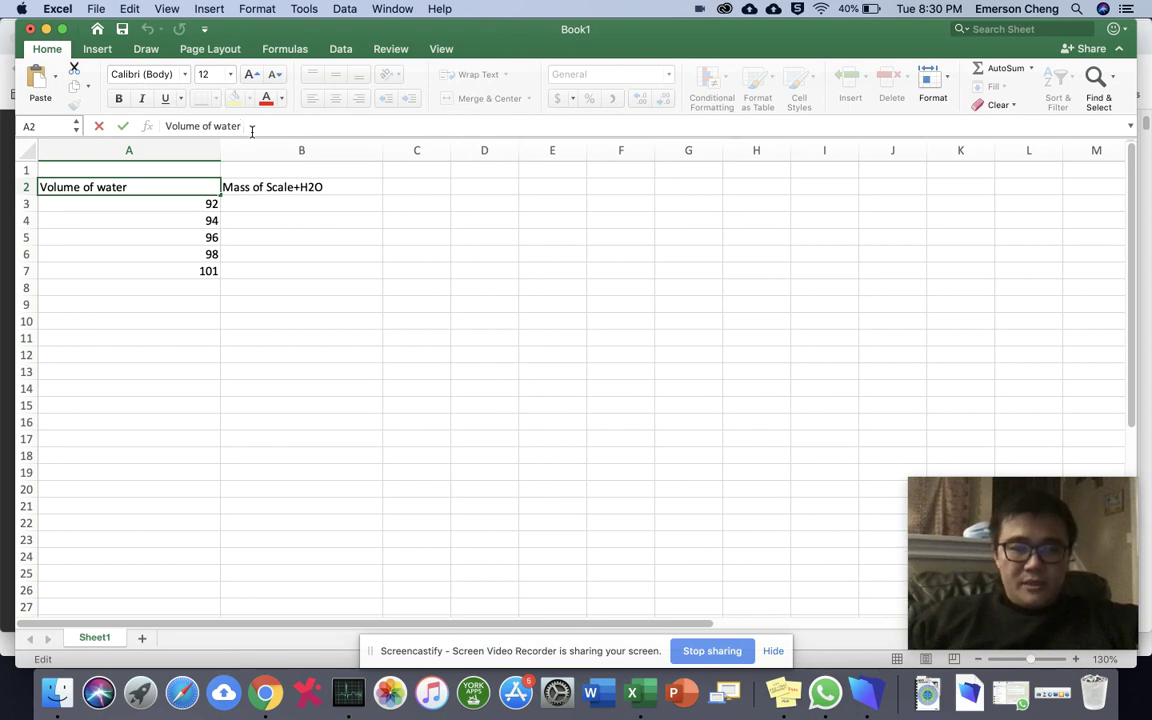
key(Up)
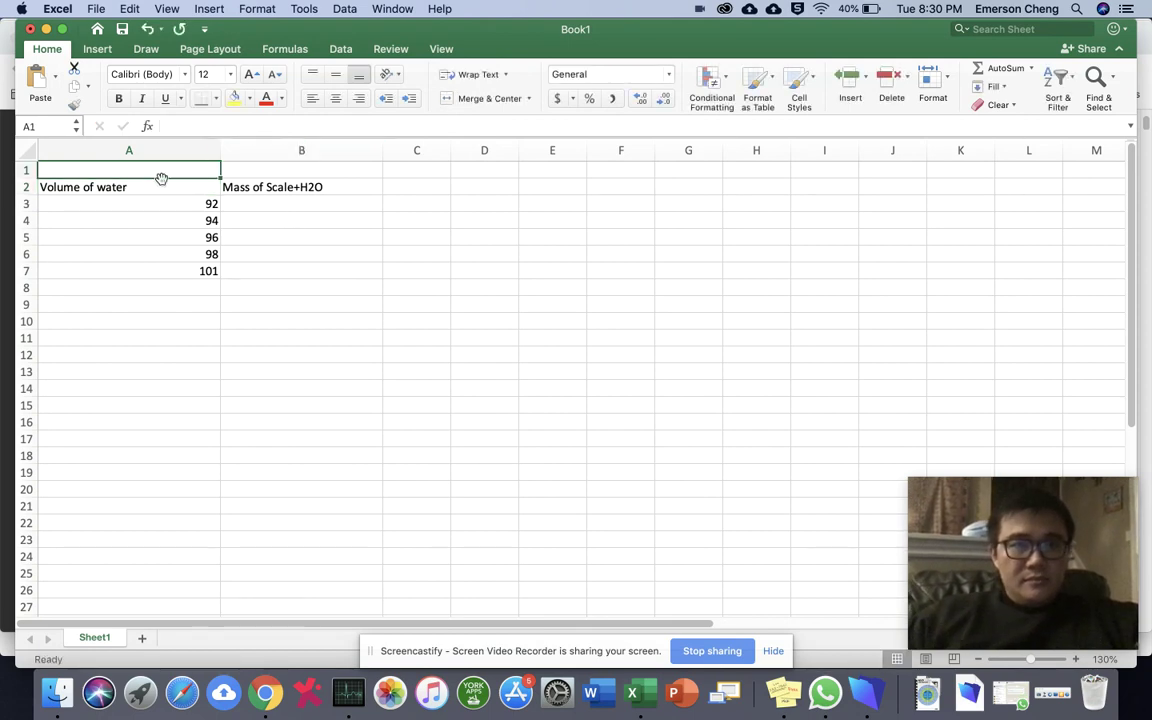
Add the unit "/cm3" to the end of the "Volume of water" heading in cell A2
click(161, 184)
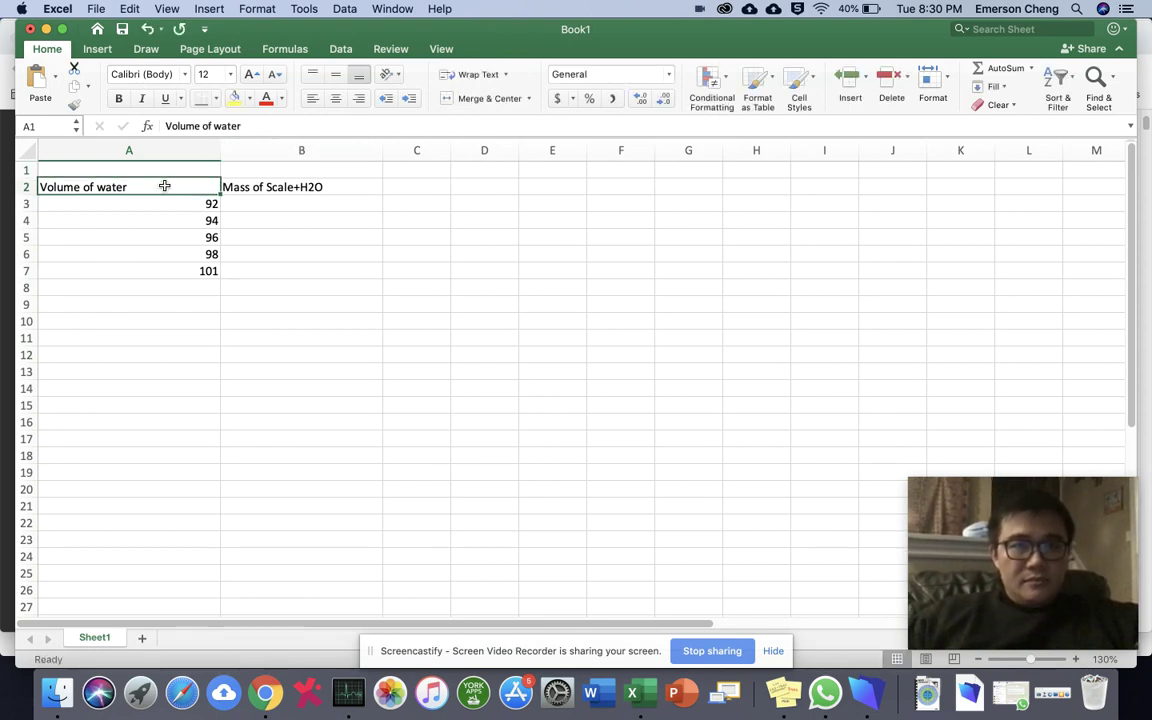
click(268, 125)
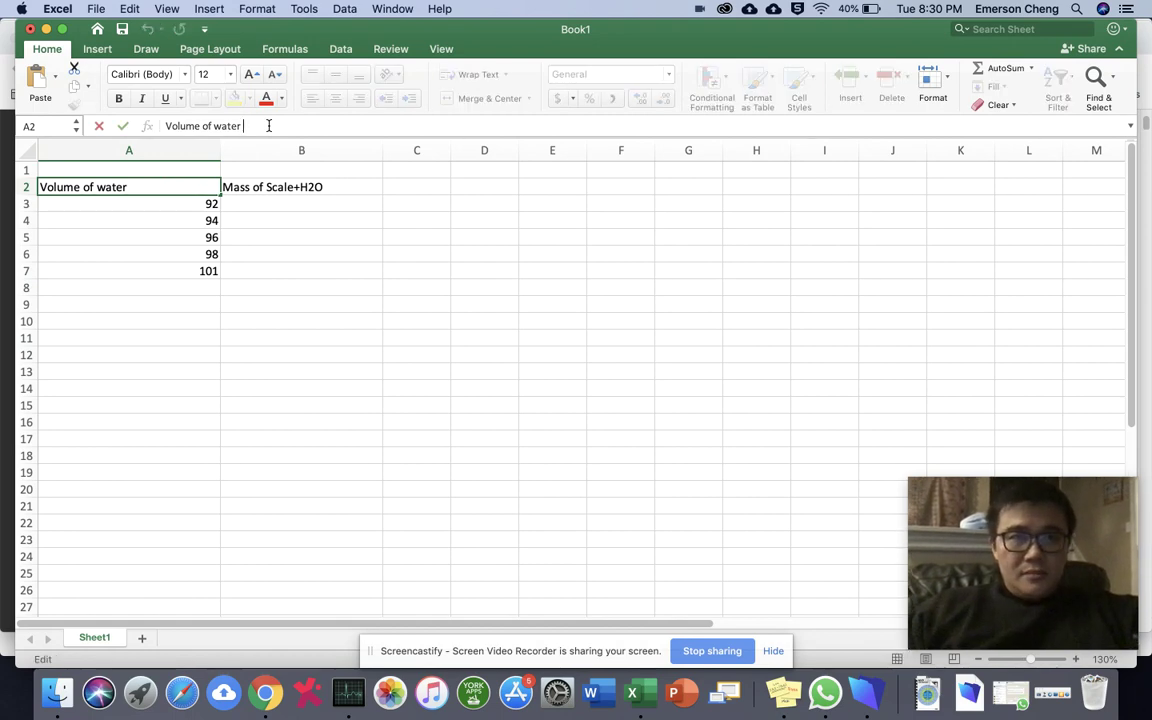
text(/)
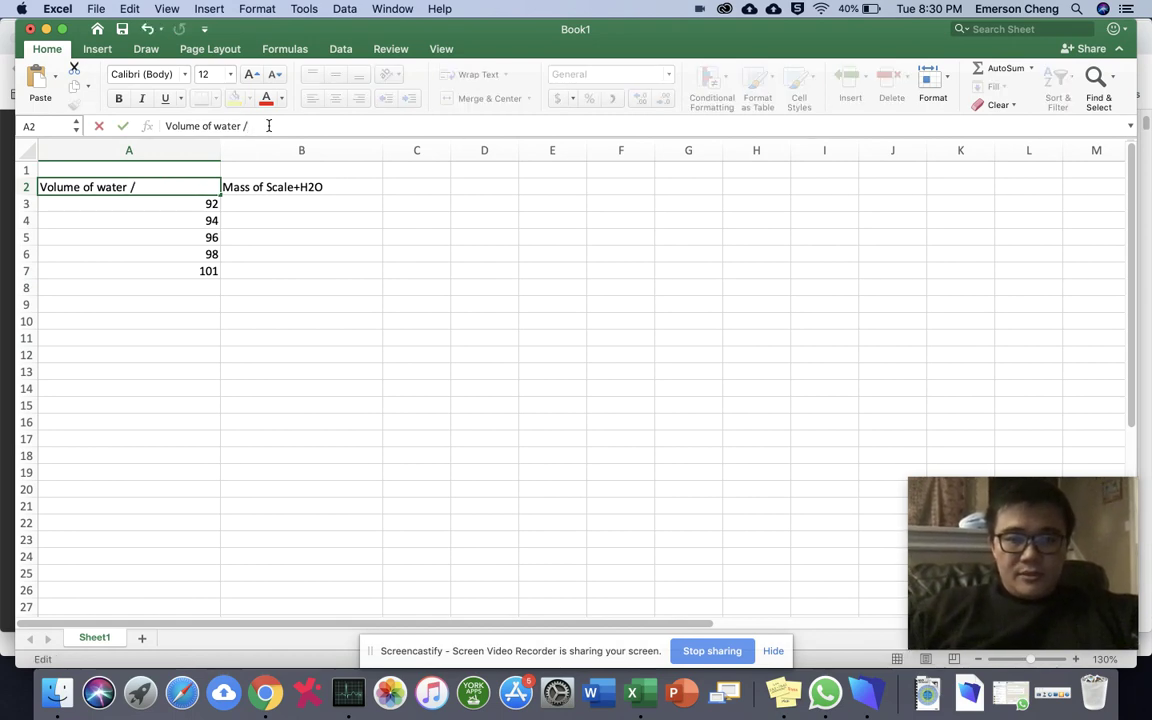
text(cm3)
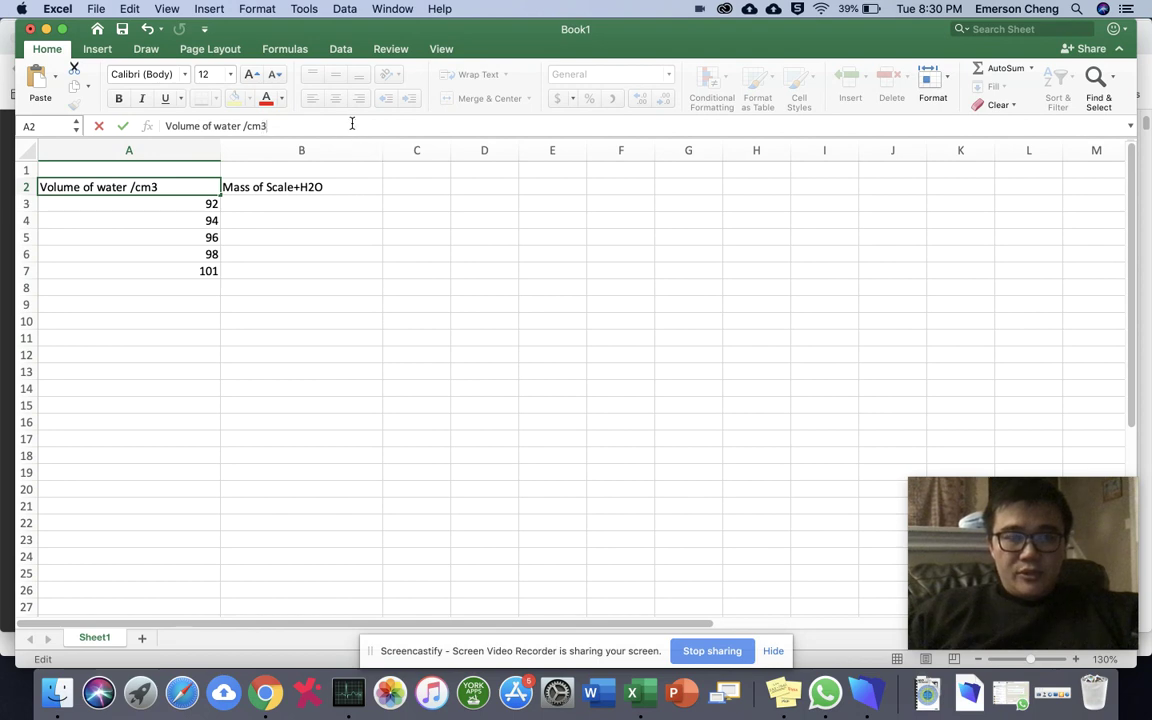
Add the unit "/g" to the end of the "Mass of Scale+H2O" heading in cell B2
click(347, 189)
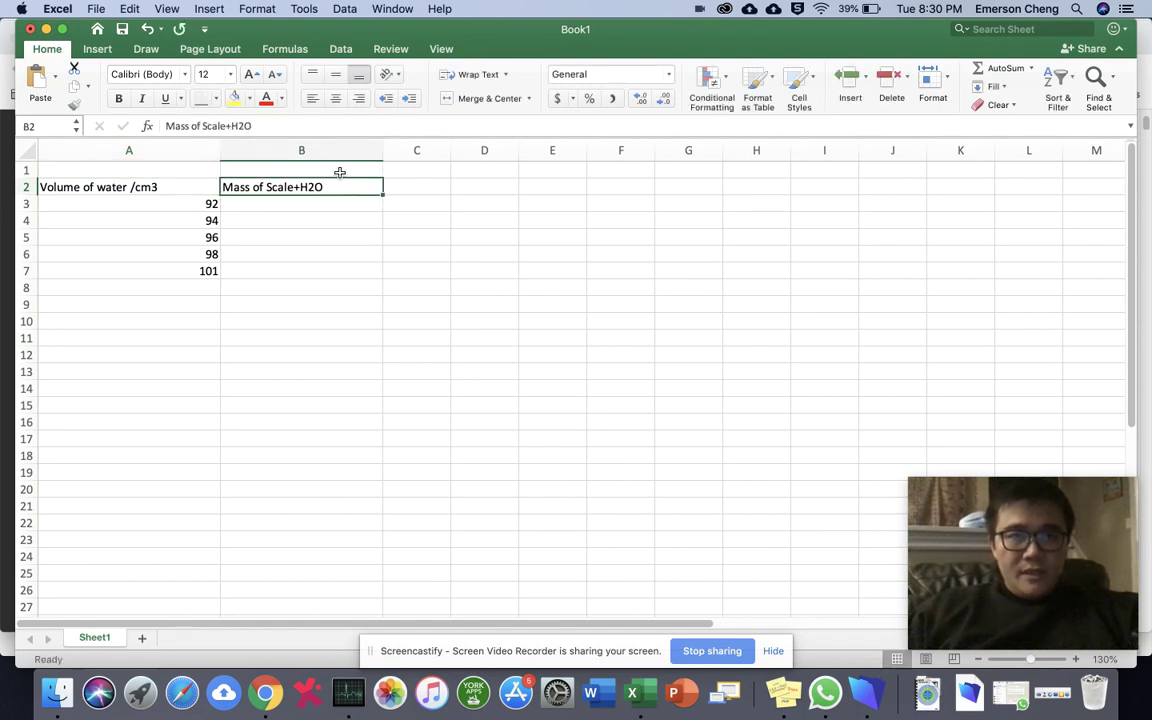
click(345, 123)
text(/g)
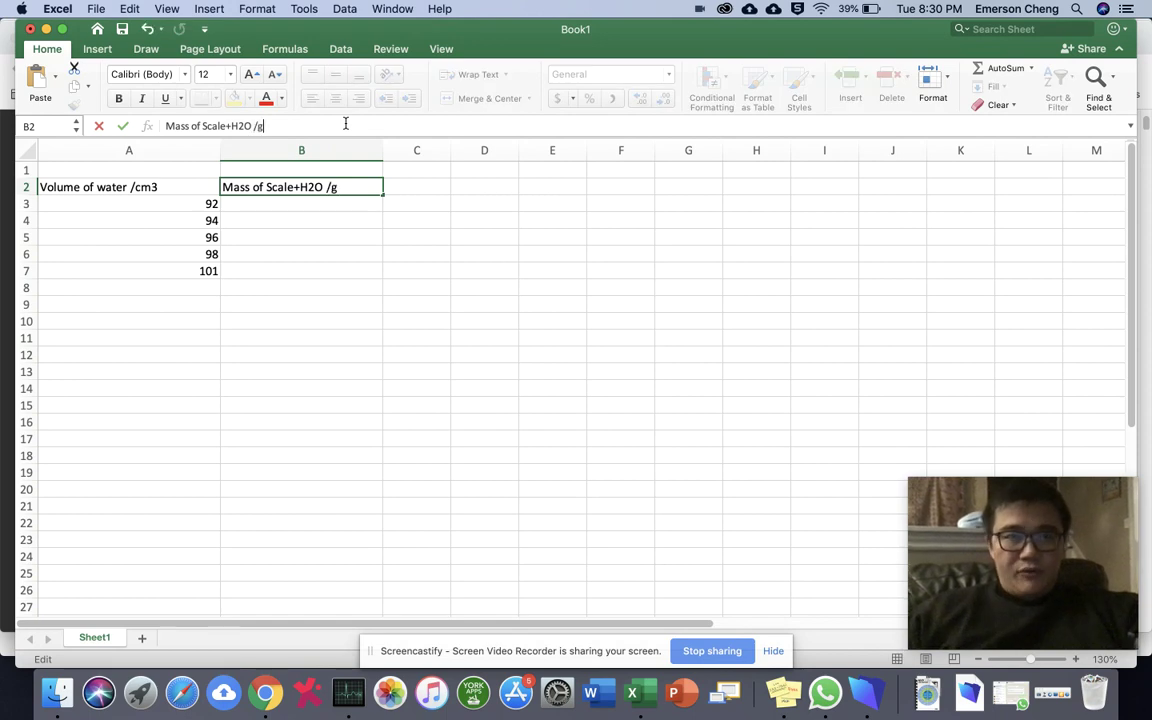
key(Return)
key(Up)
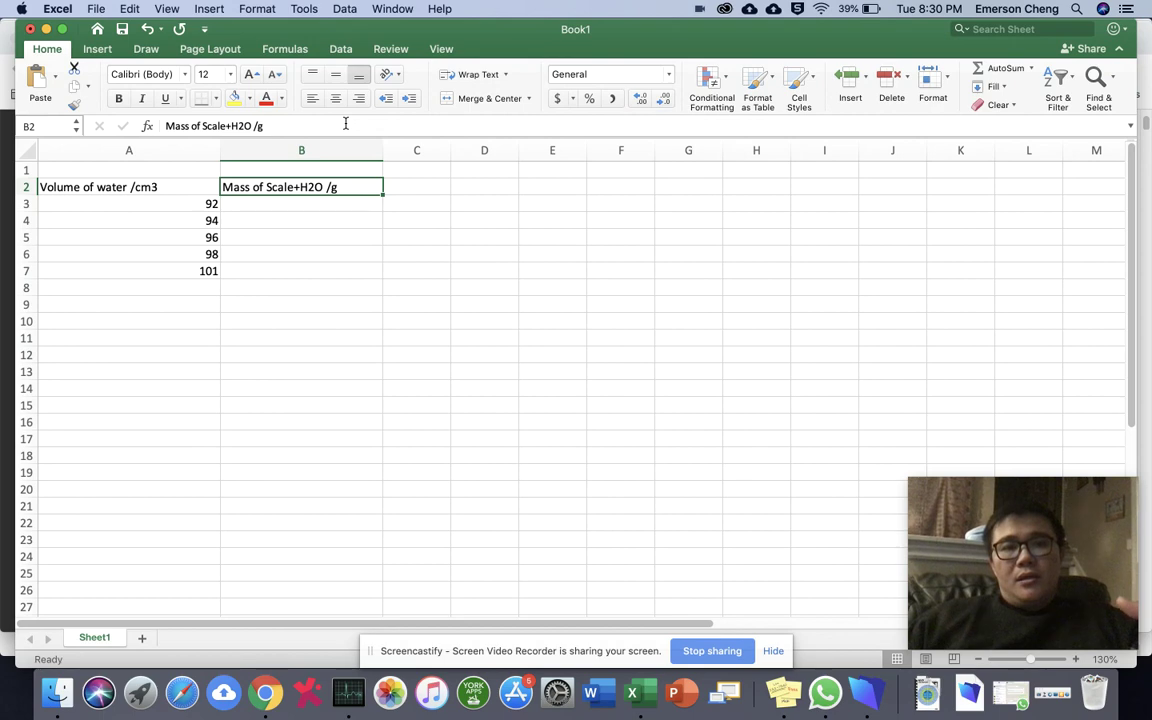
Enter the mass 153.1 in cell B3 for the 92 cm3 volume
key(Down)
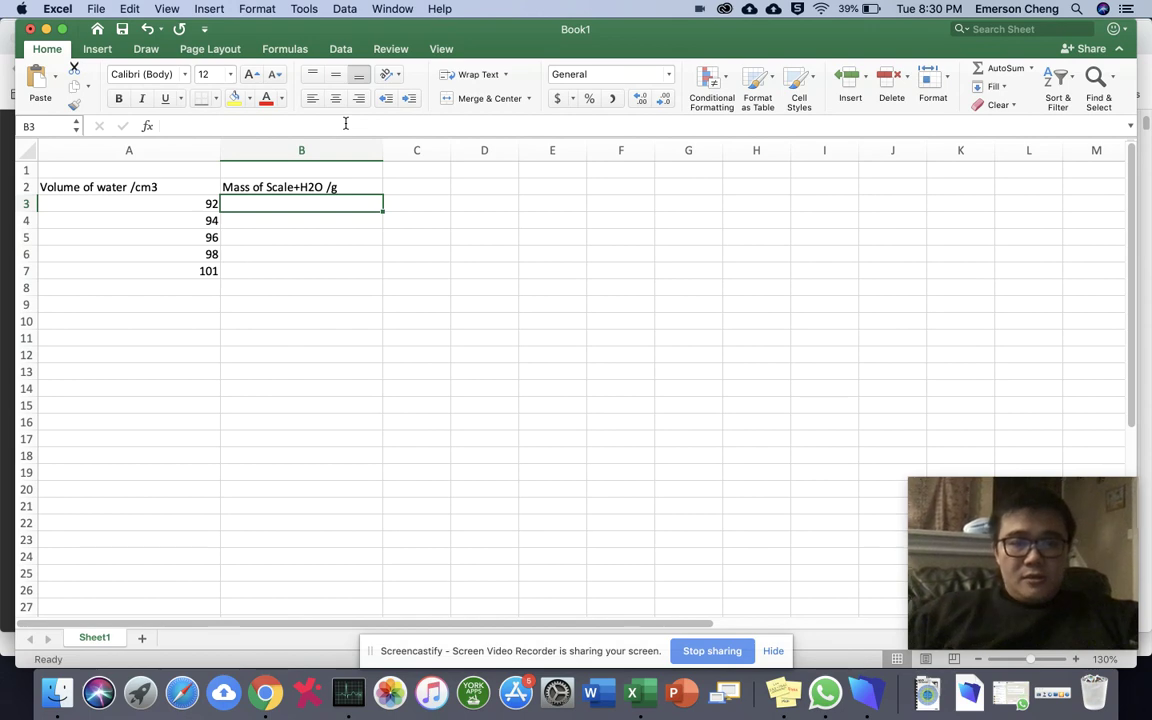
text(1)
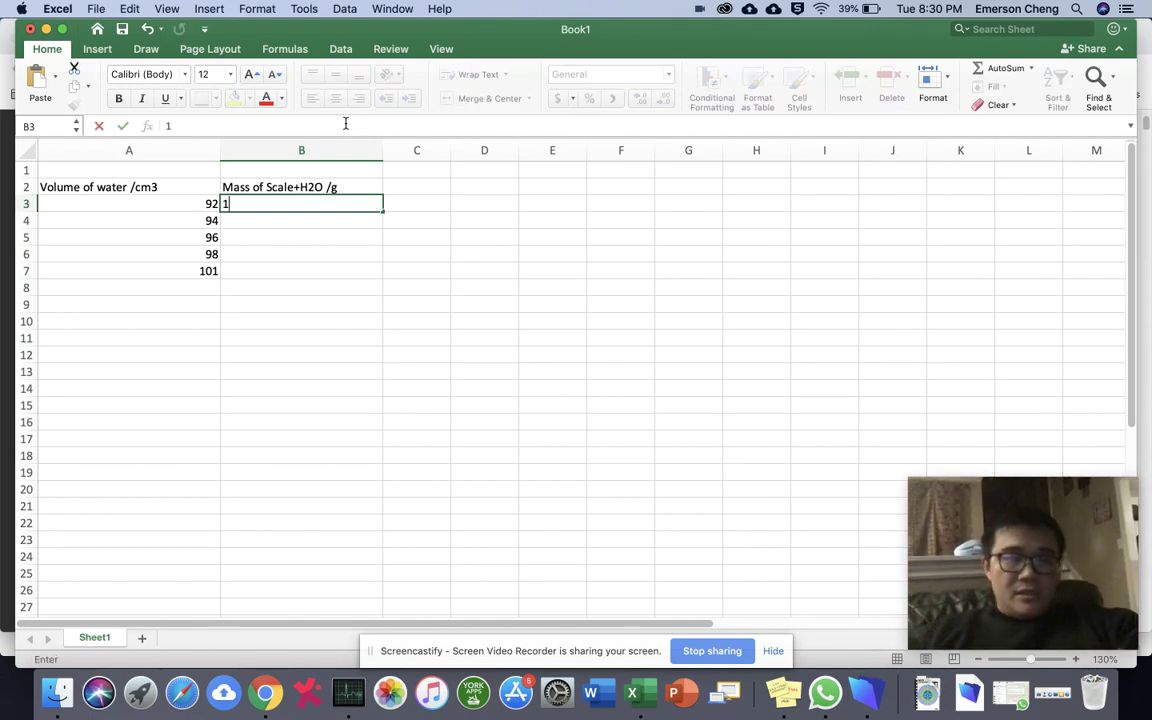
text(5)
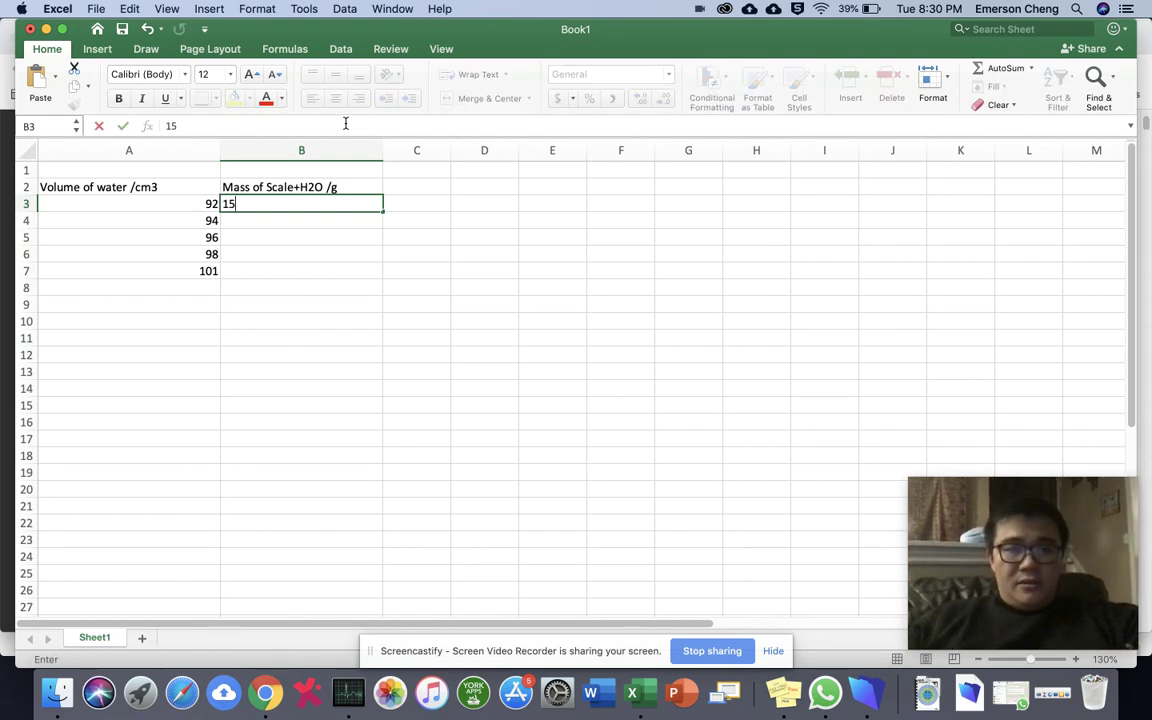
text(3.1)
key(Return)
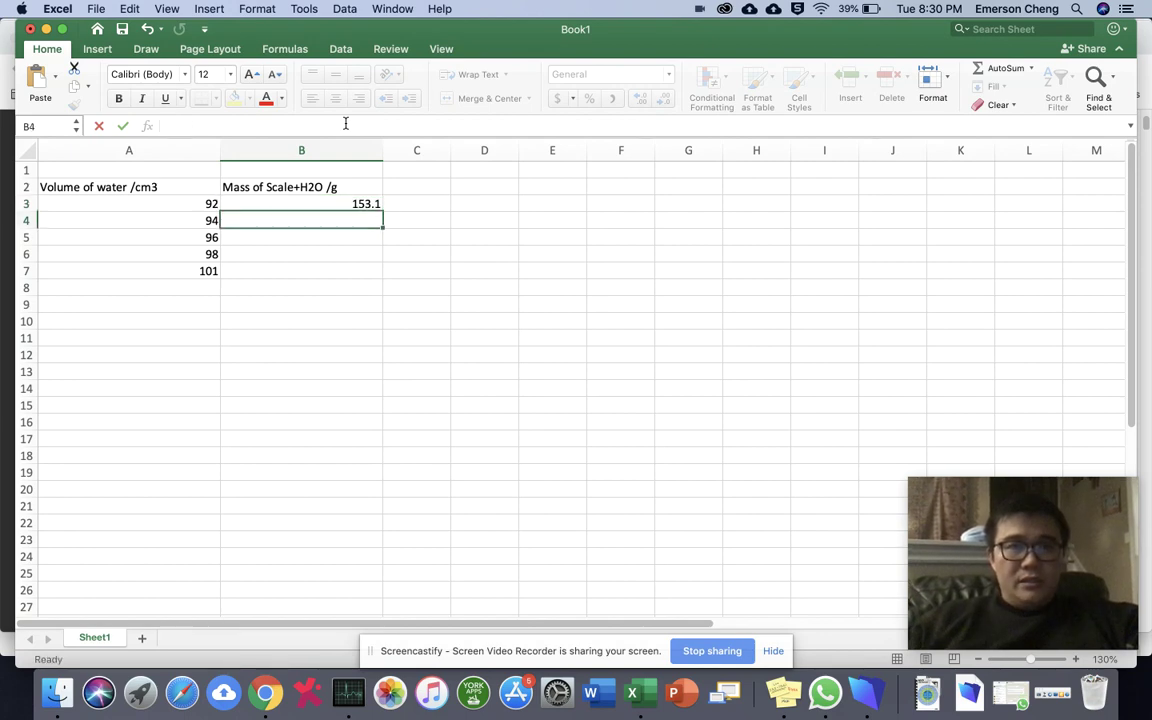
text(1.)
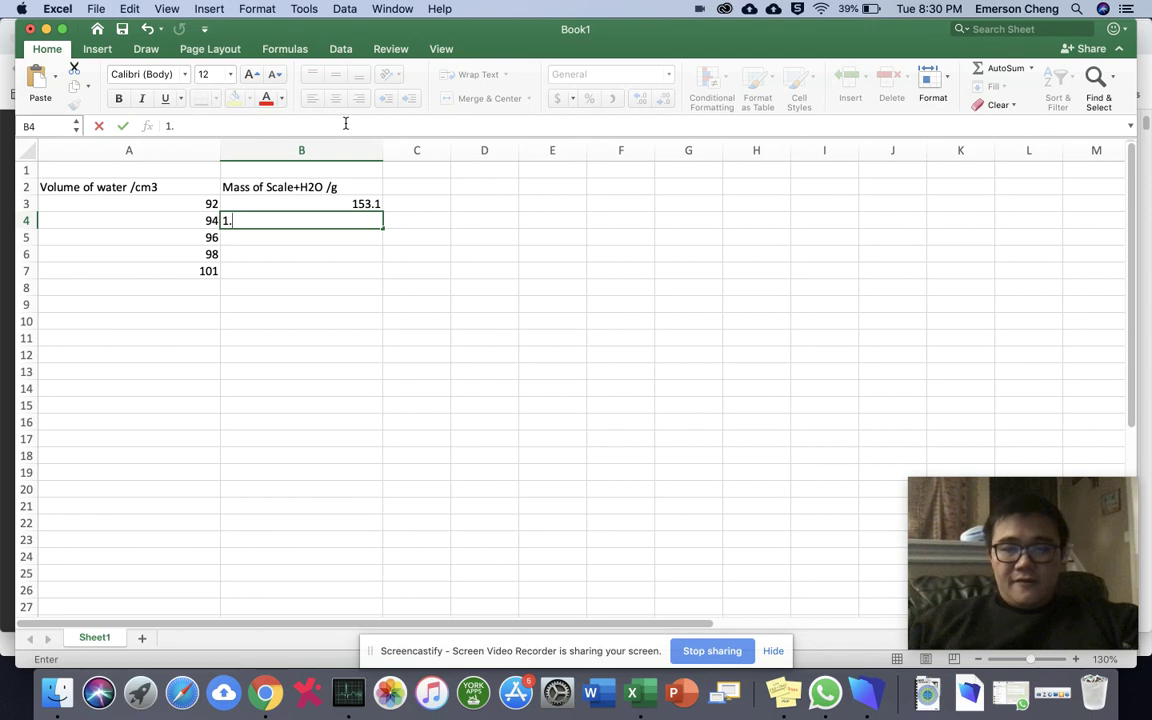
text(5.5)
key(Return)
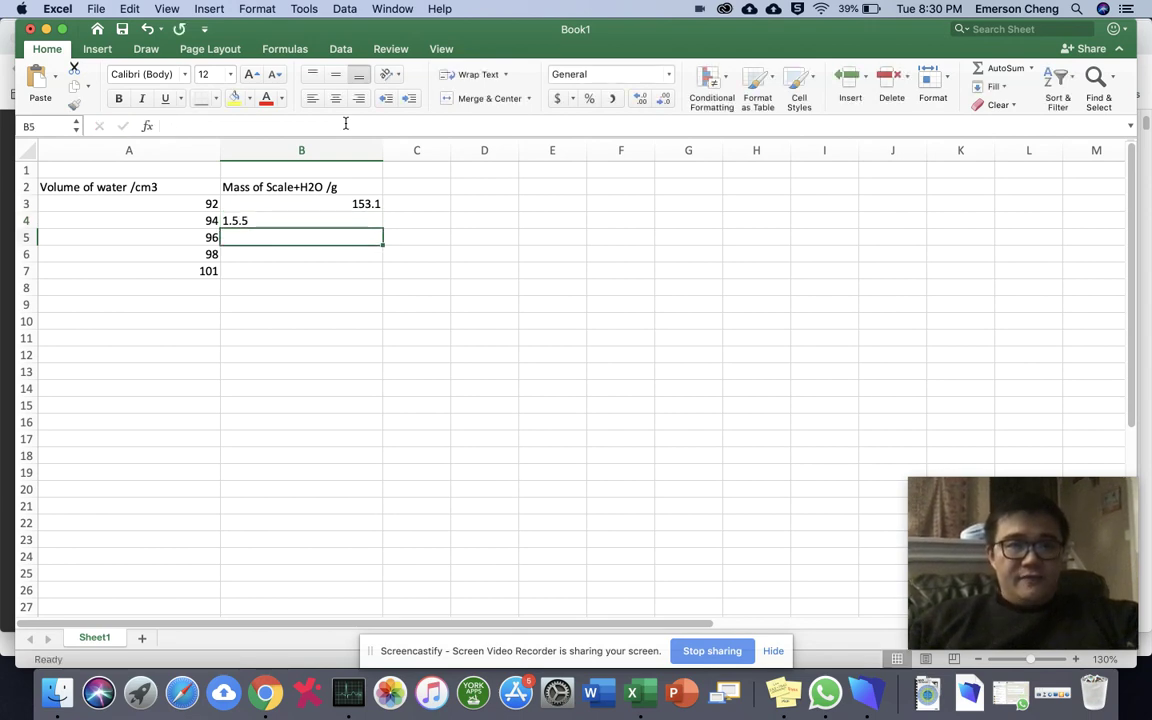
Enter the masses 155.5 in cell B4 and 156.9 in cell B5 for the 94 and 96 cm3 volumes
key(Up)
text(155.)
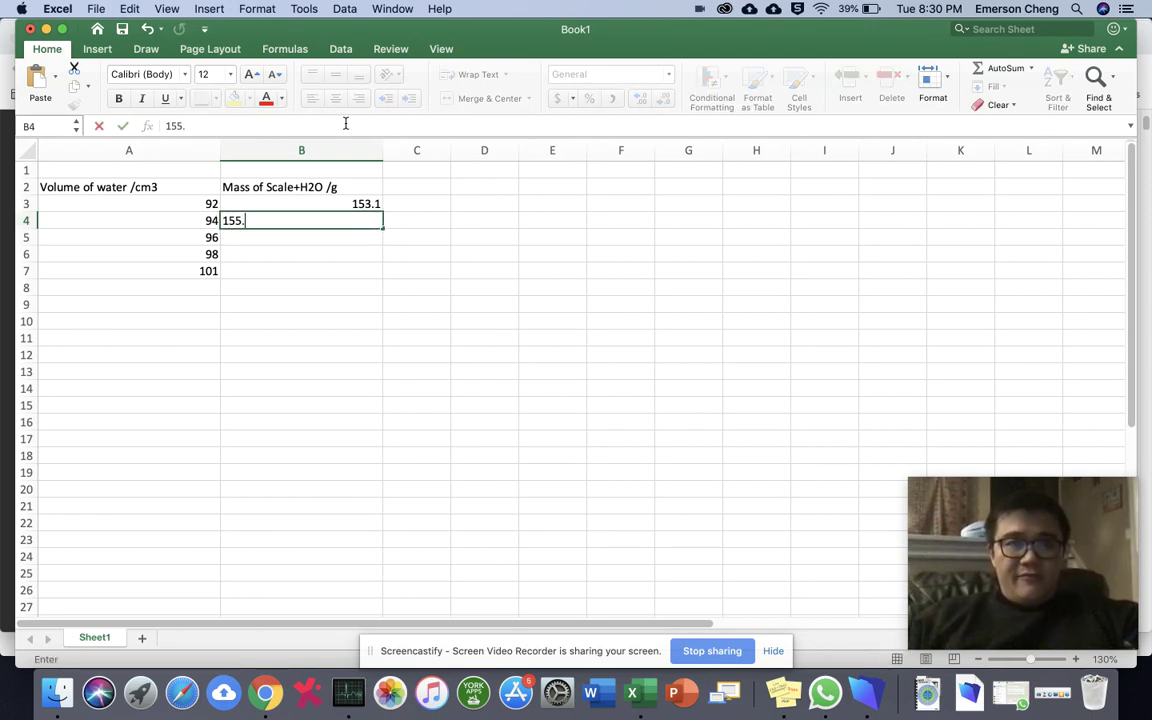
text(5)
key(Return)
text(1)
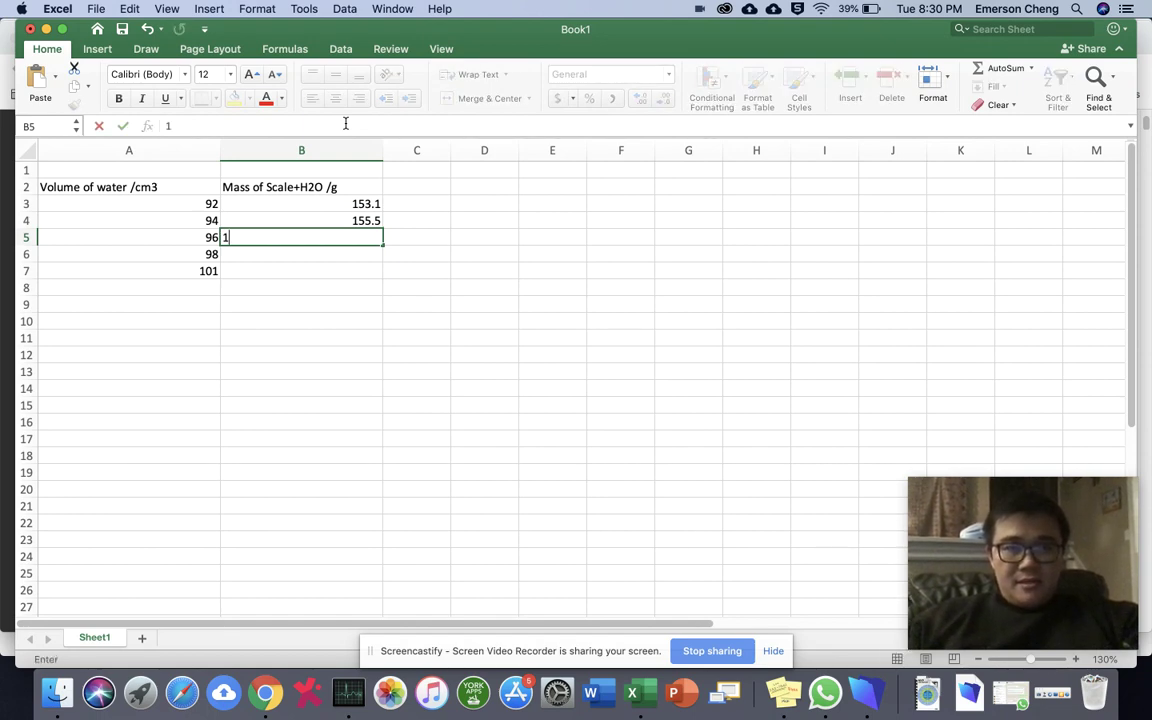
text(56.9)
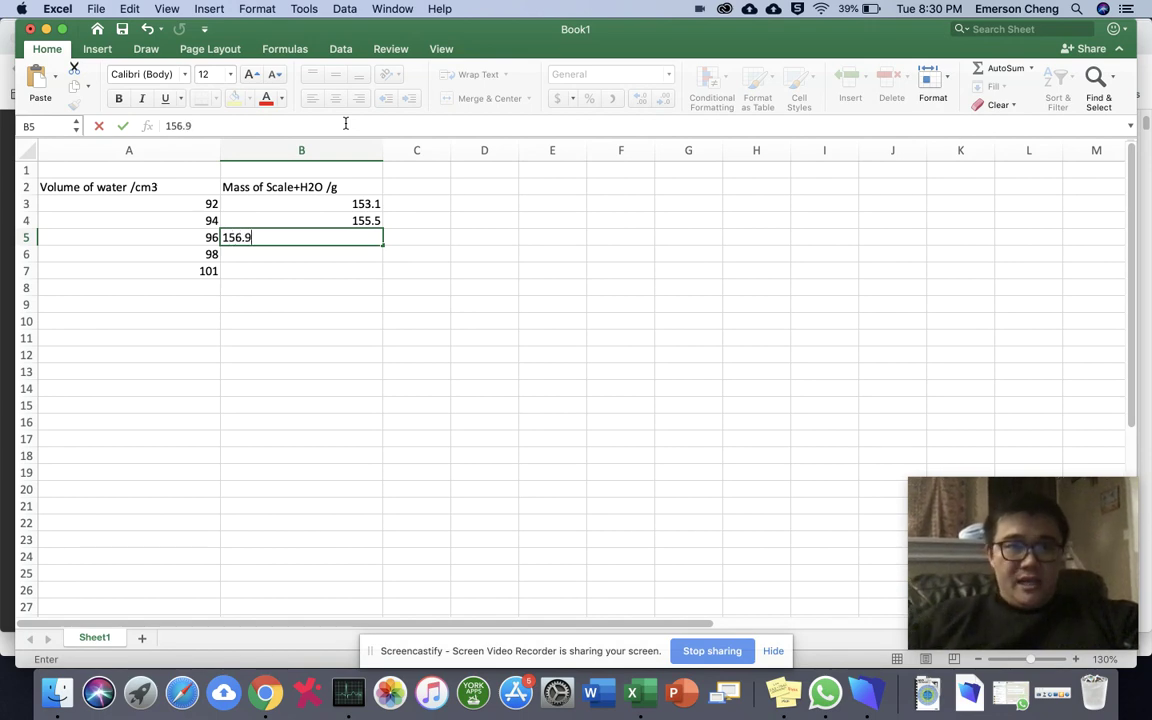
key(Return)
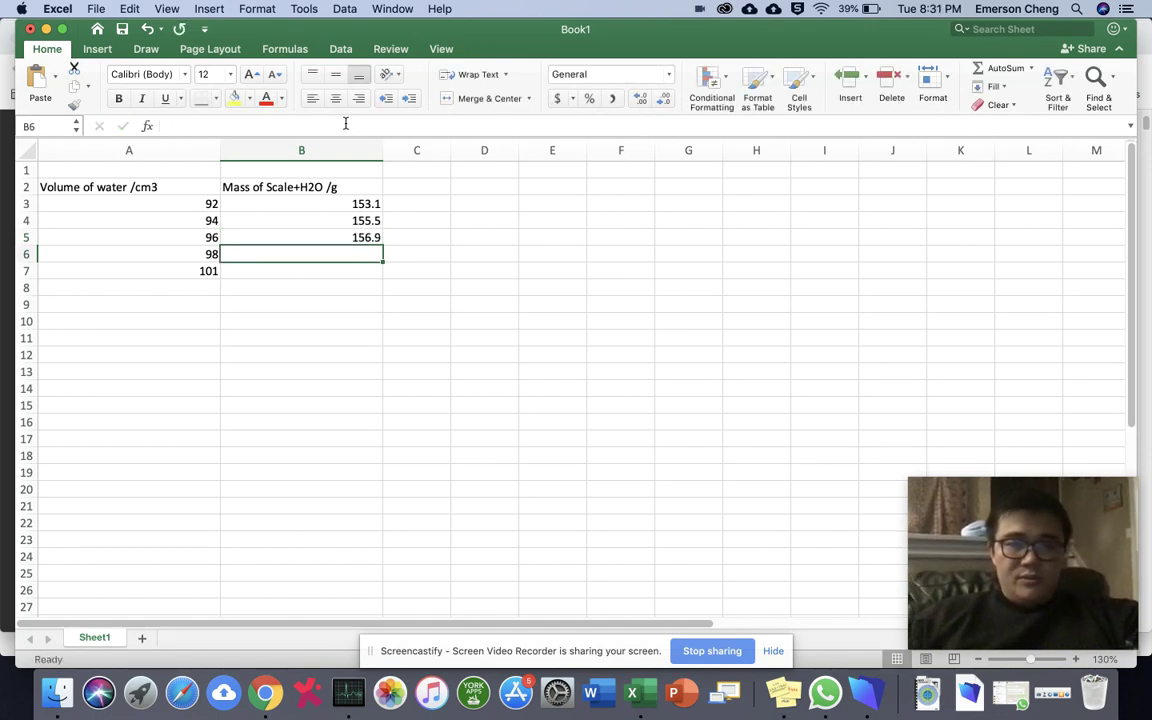
Enter the mass 158.4 in cell B6 for the 98 cm3 volume, correcting any mistyped digit
text(1)
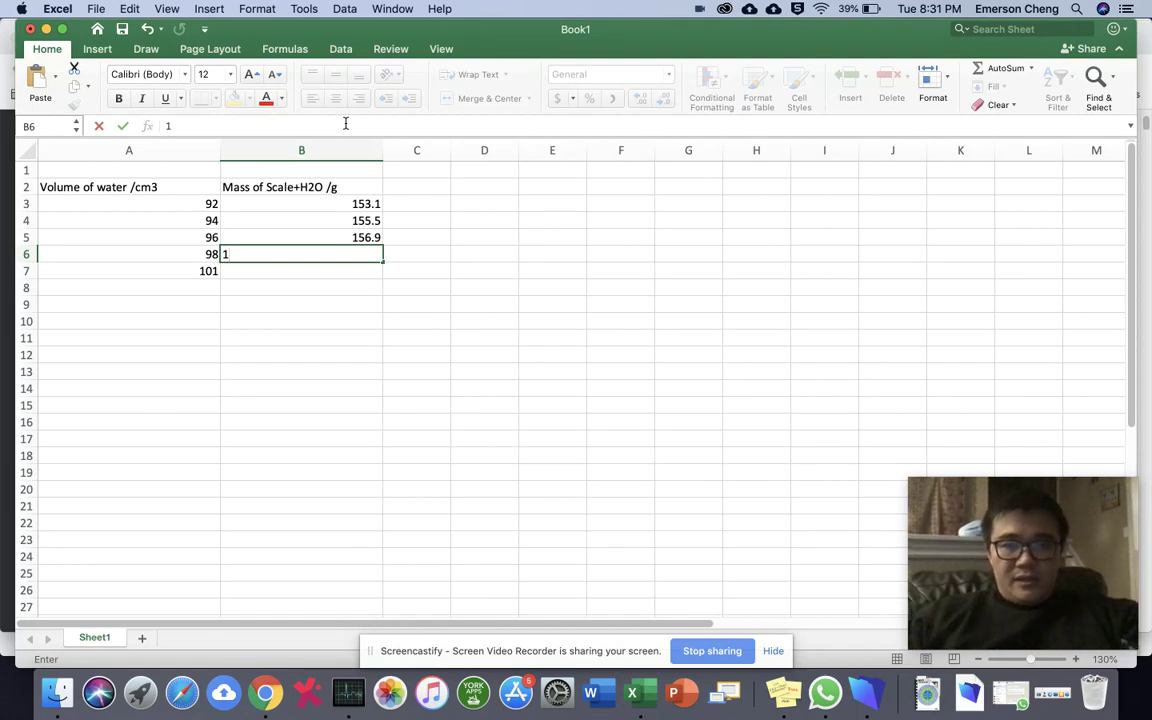
text(568.4)
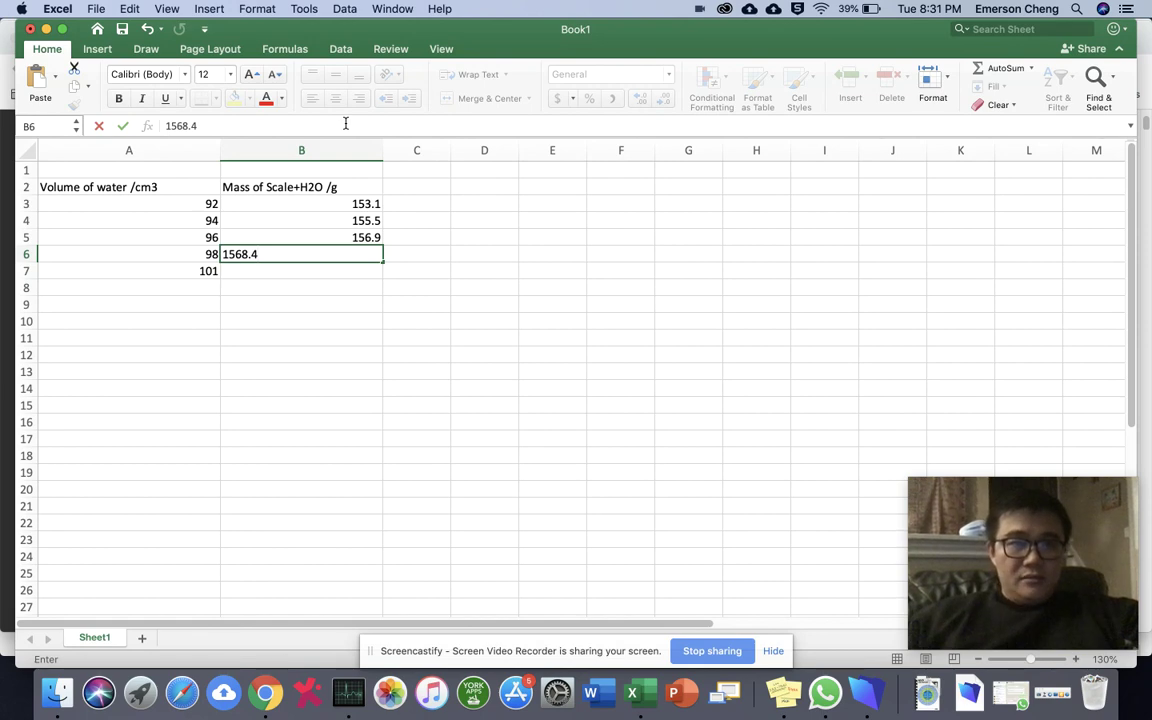
key(Left)
key(Right)
key(Right)
key(Left)
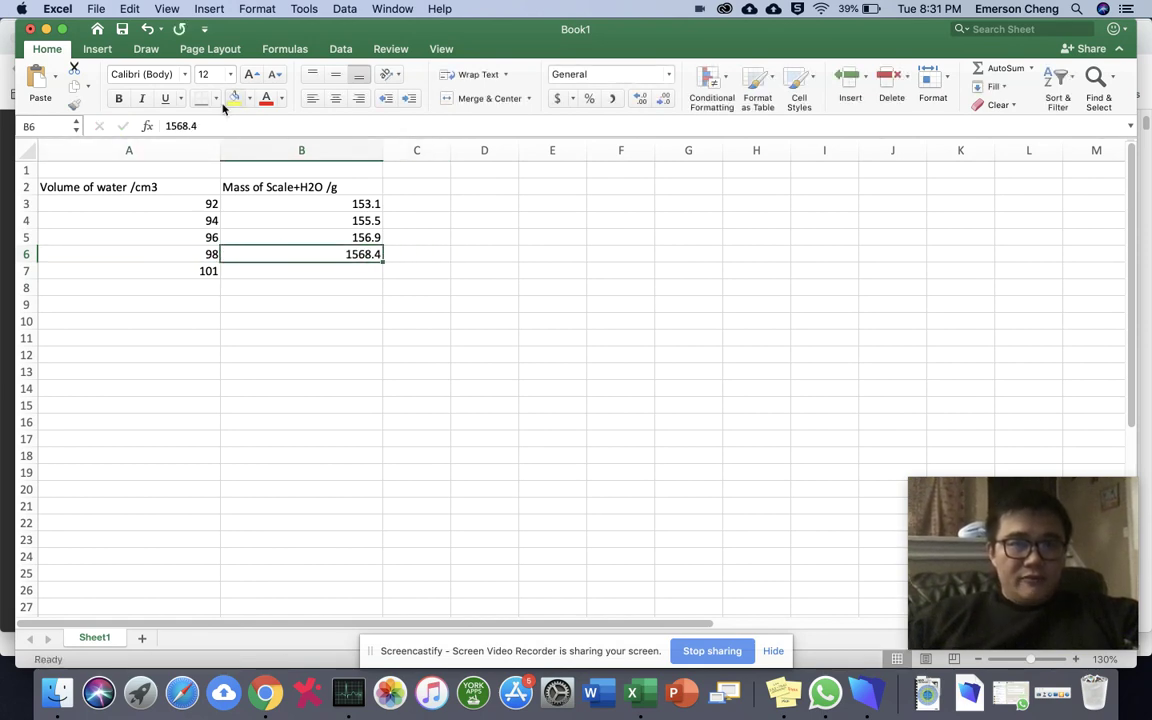
click(182, 124)
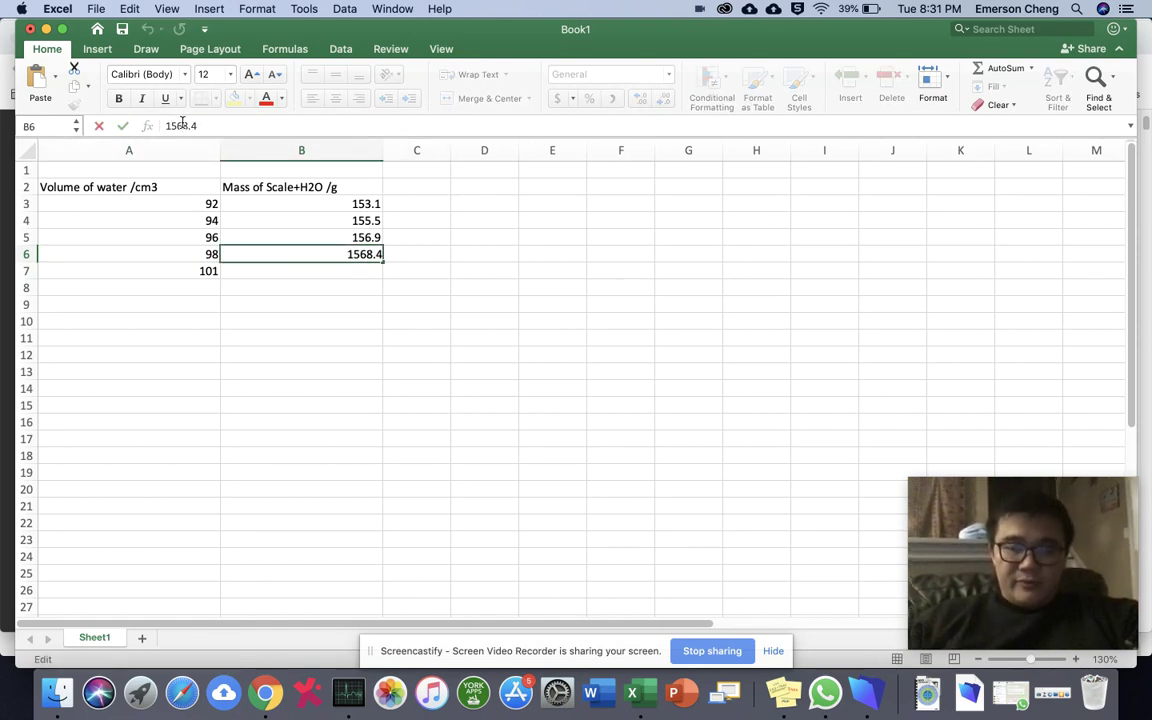
key(BackSpace)
Enter the mass 161.2 in cell B7 for the 101 cm3 volume and return to the upper rows of column B
click(310, 274)
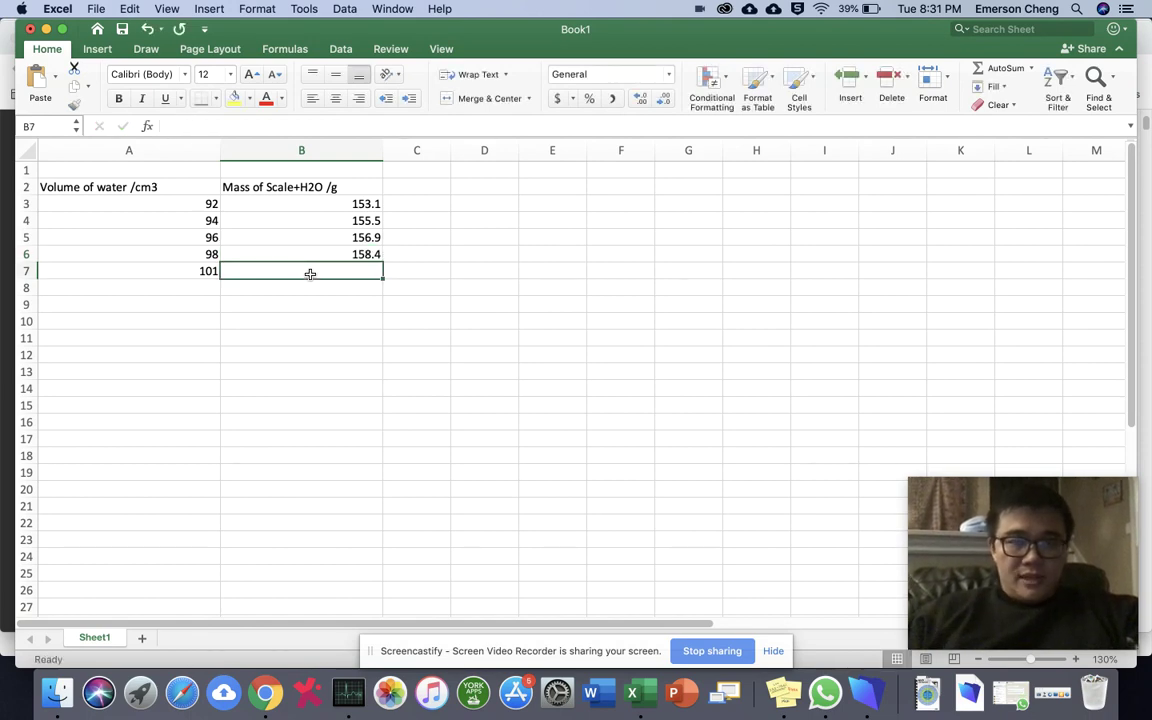
text(16)
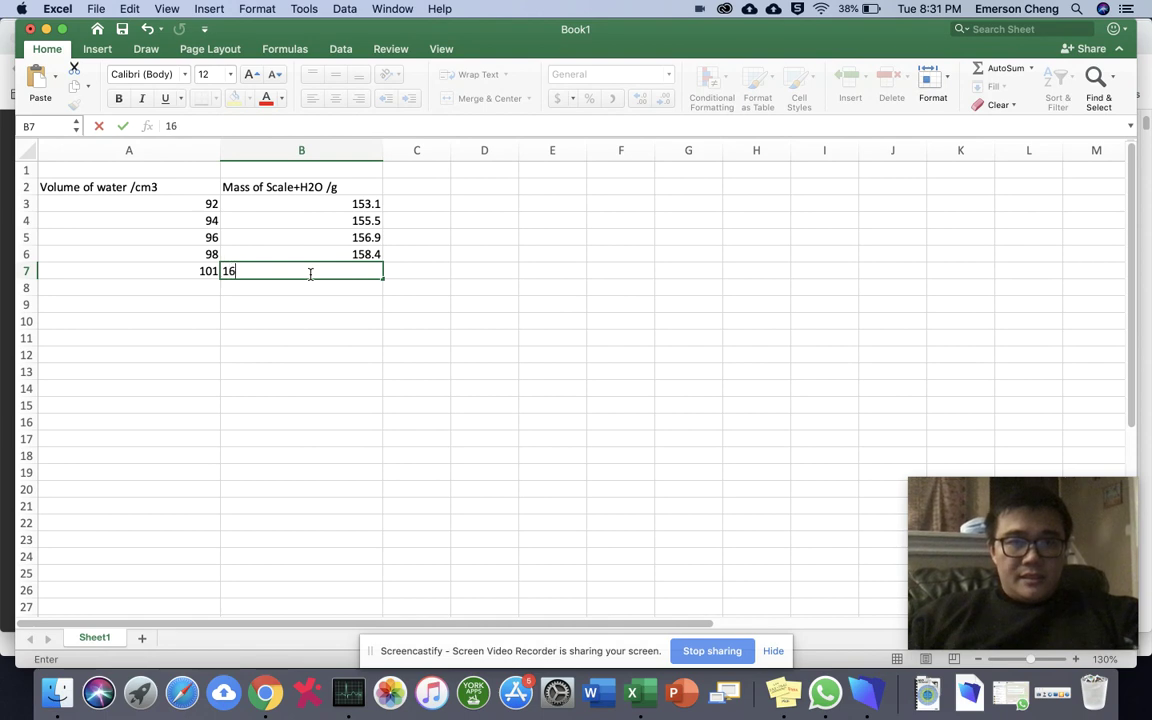
text(1.2)
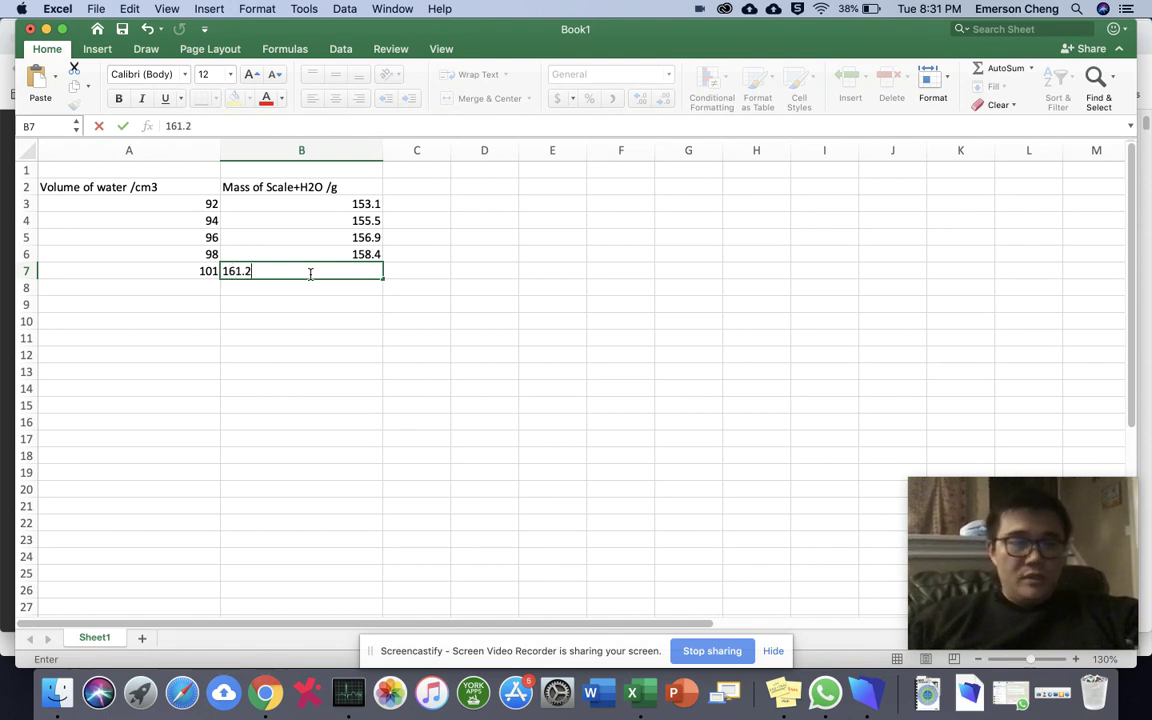
key(Return)
key(Up)
key(Up)
key(Up)
key(Up)
key(Up)
key(Up)
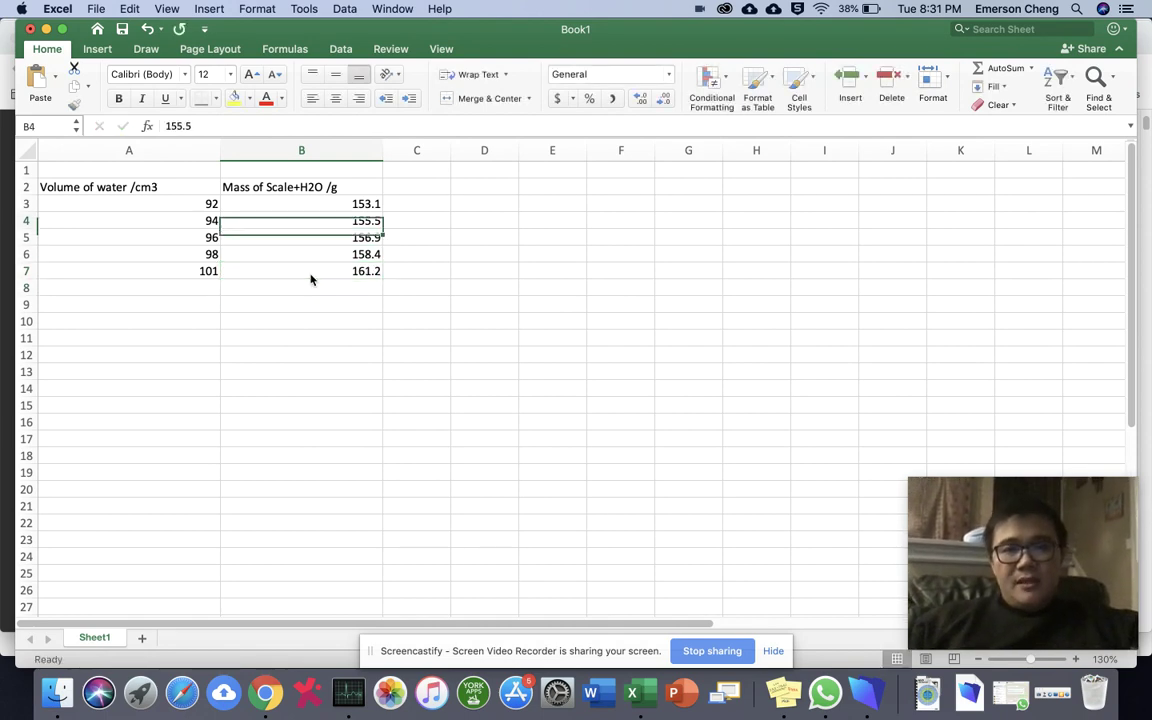
Label the volume column X in cell A1 and the mass column Y in cell B1
key(Left)
key(Up)
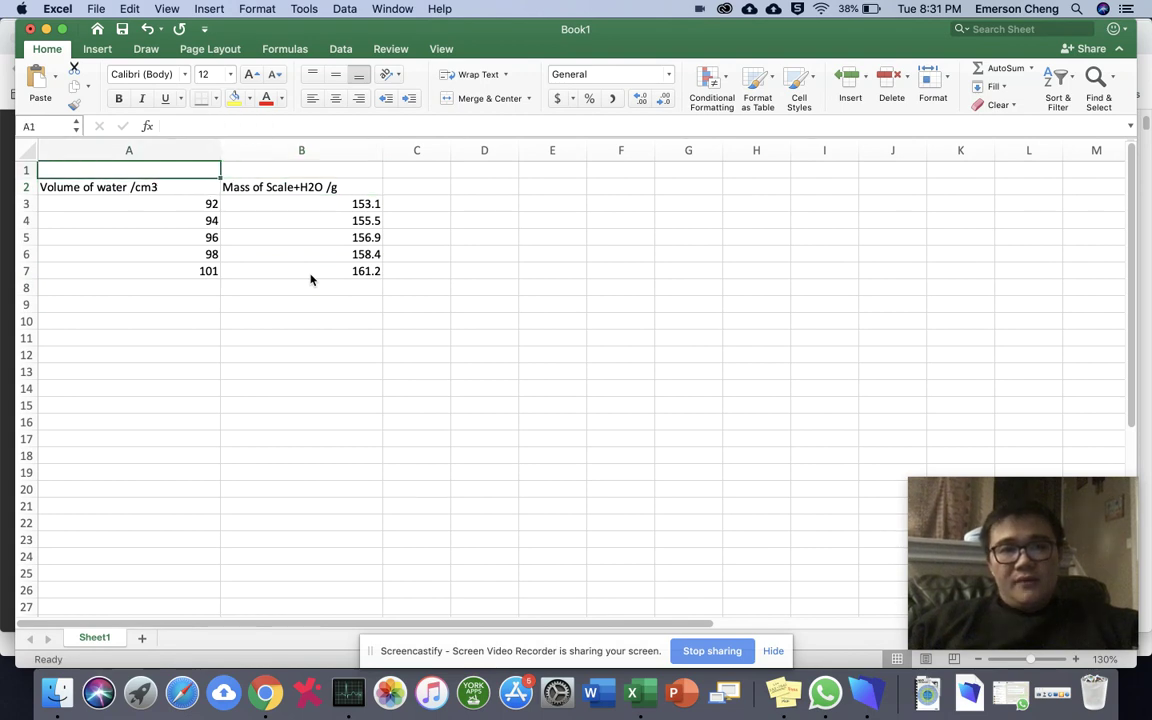
text(X)
key(Tab)
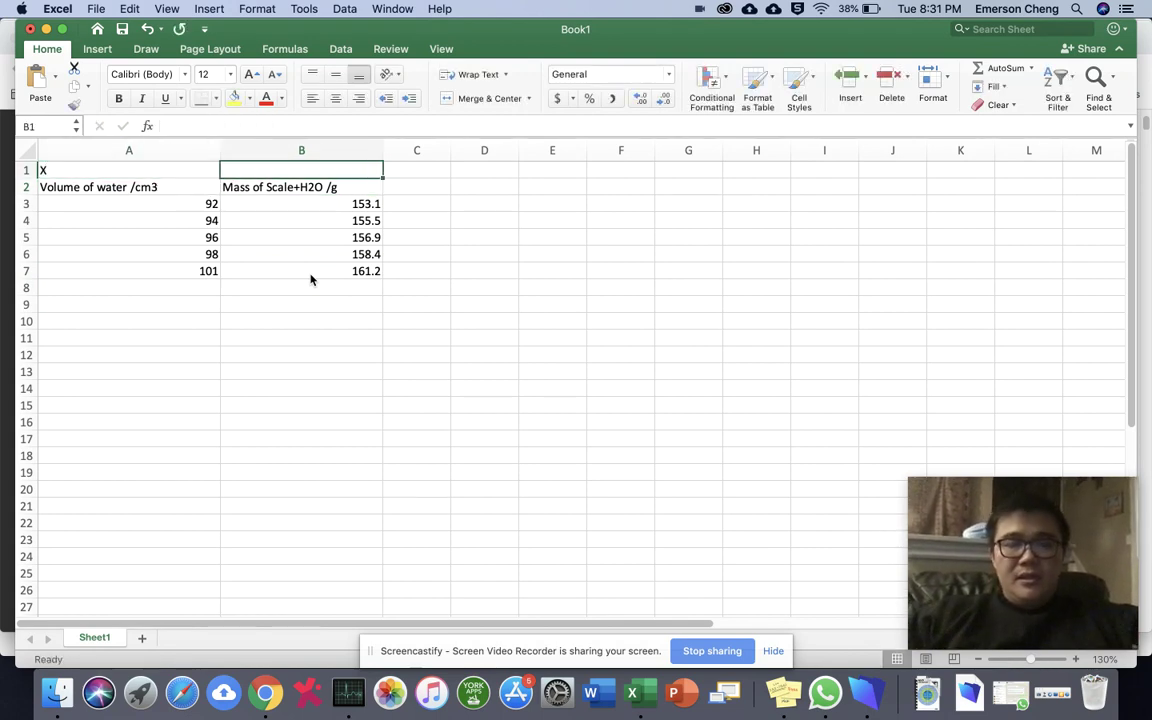
text(Y)
key(Tab)
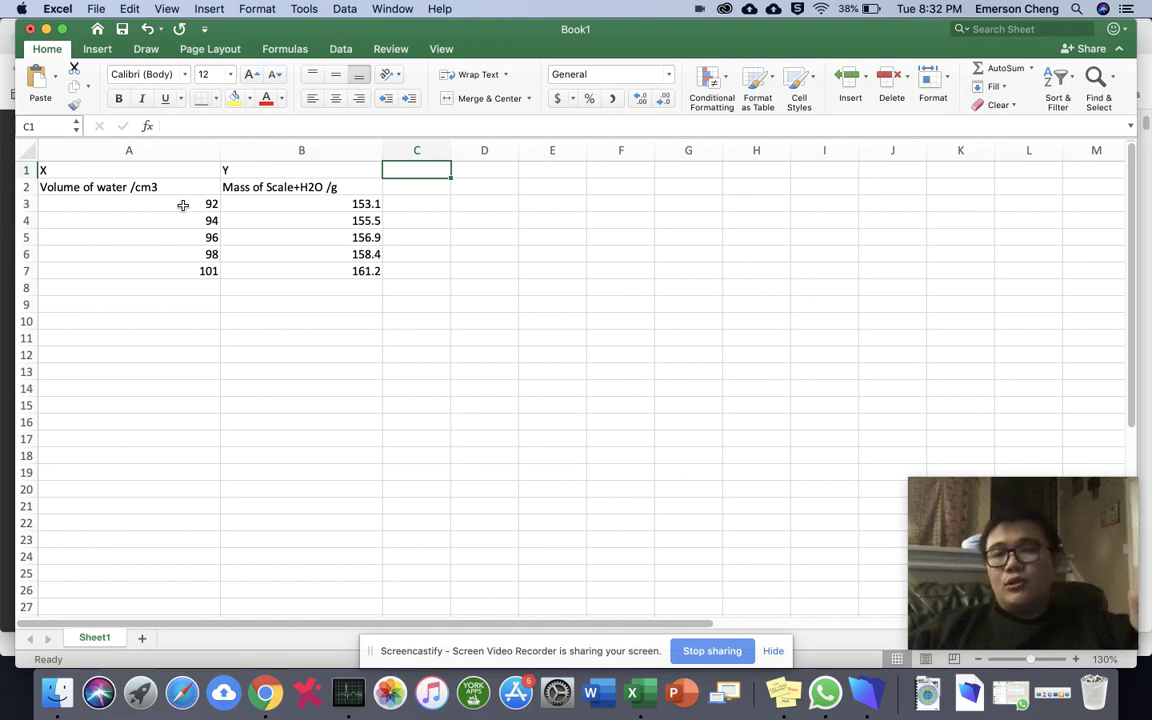
click(183, 205)
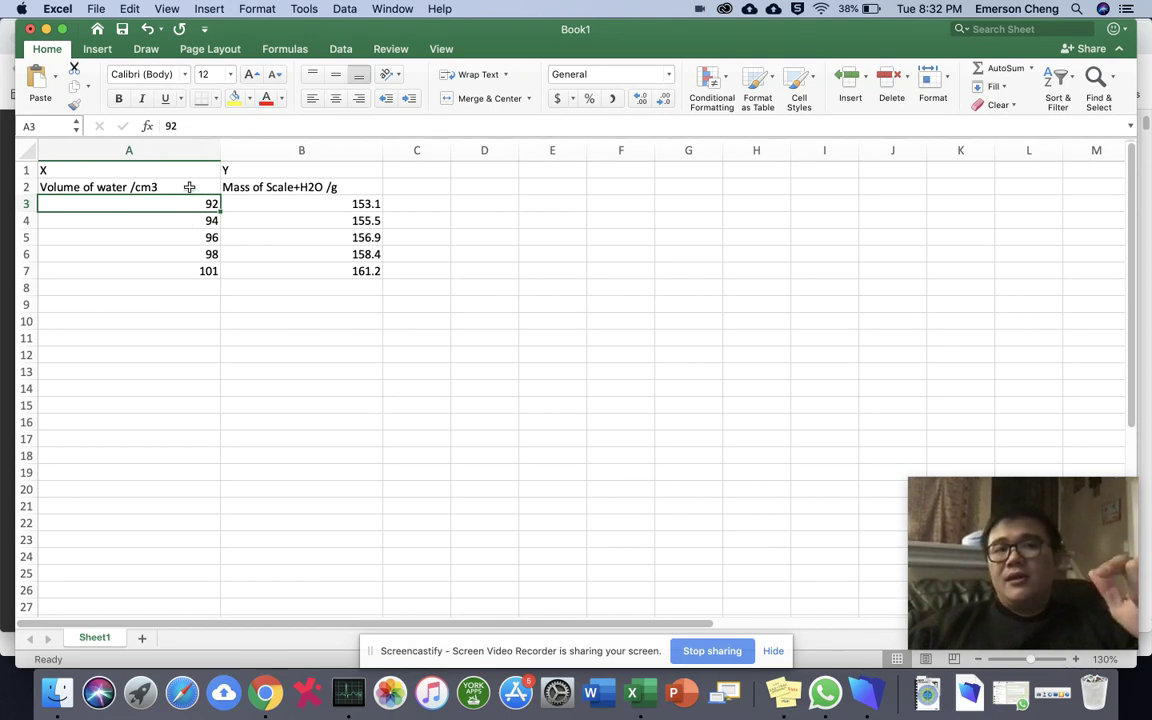
click(182, 335)
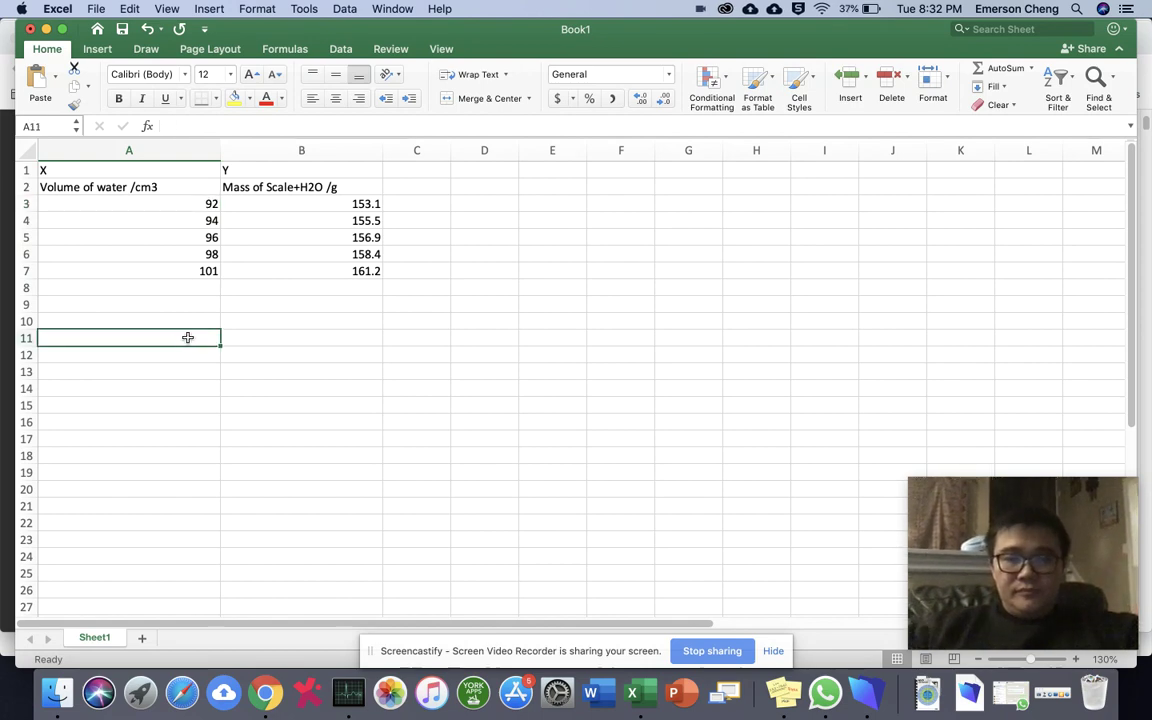
click(439, 172)
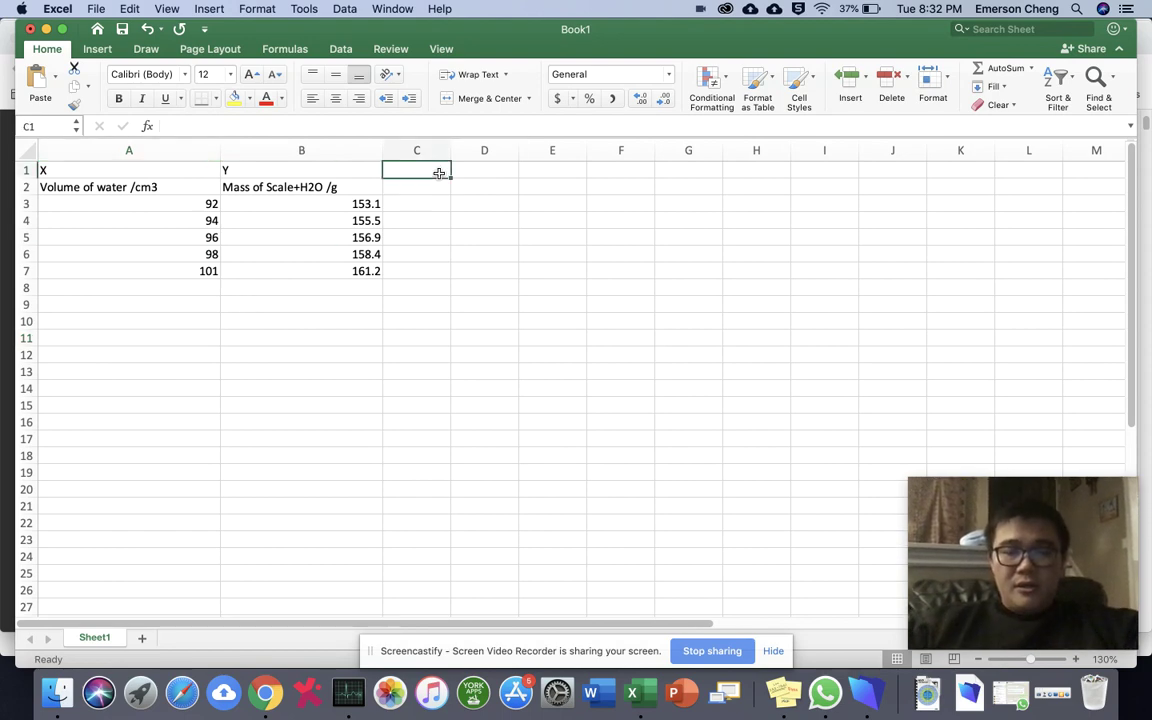
click(188, 320)
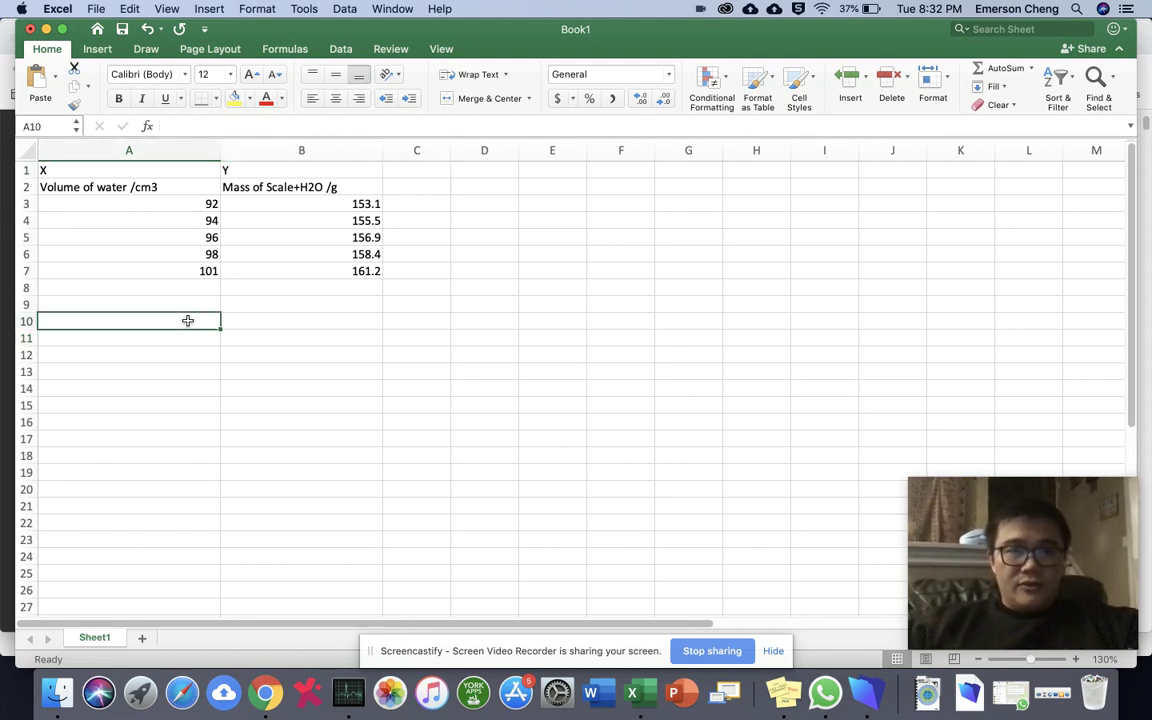
Open the Volume of water header in cell A2 for editing at its end and bring up the symbol picker
click(183, 186)
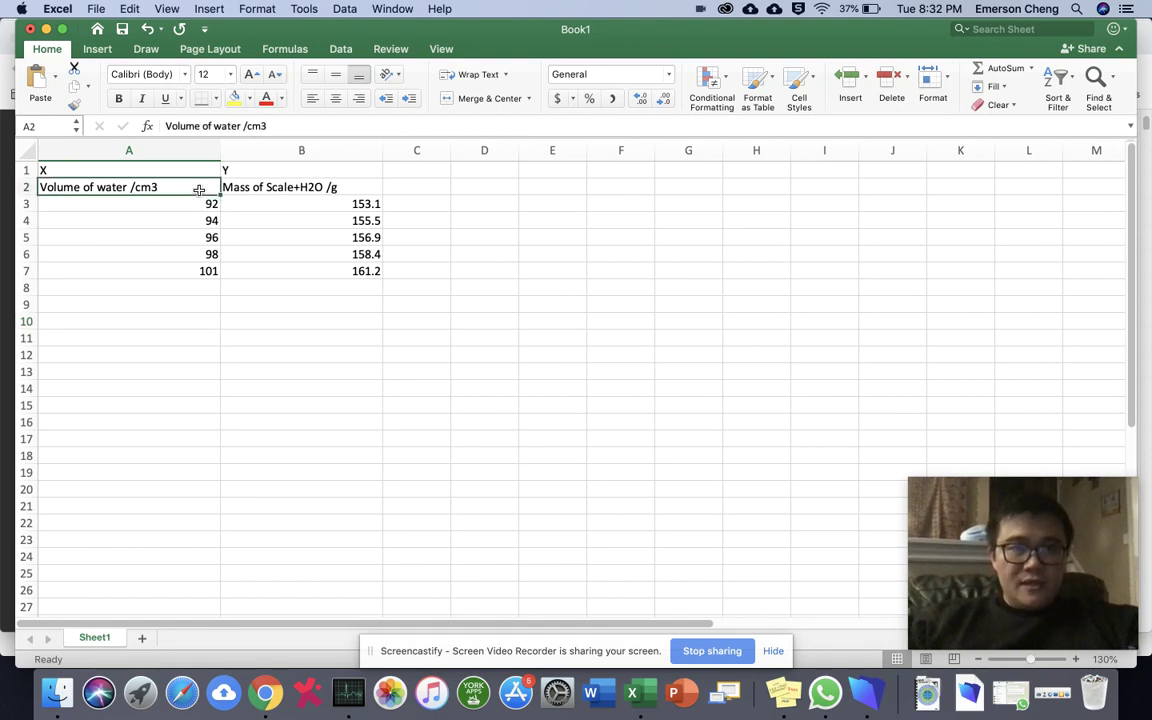
click(284, 125)
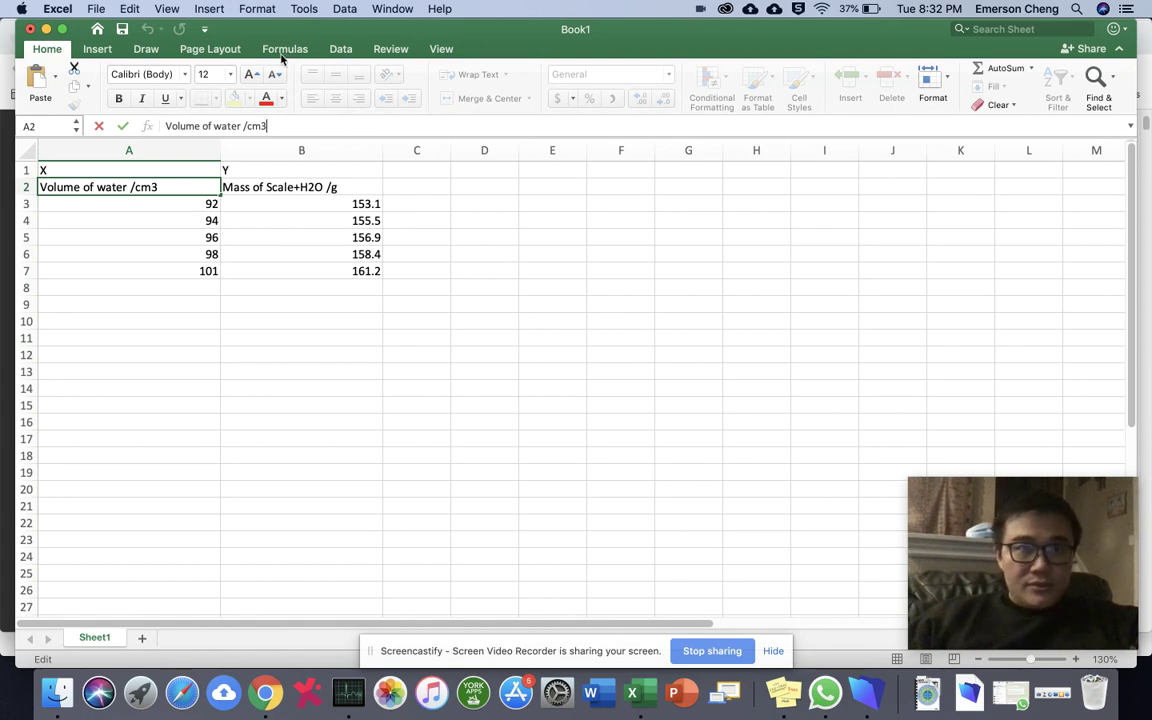
click(284, 52)
click(224, 9)
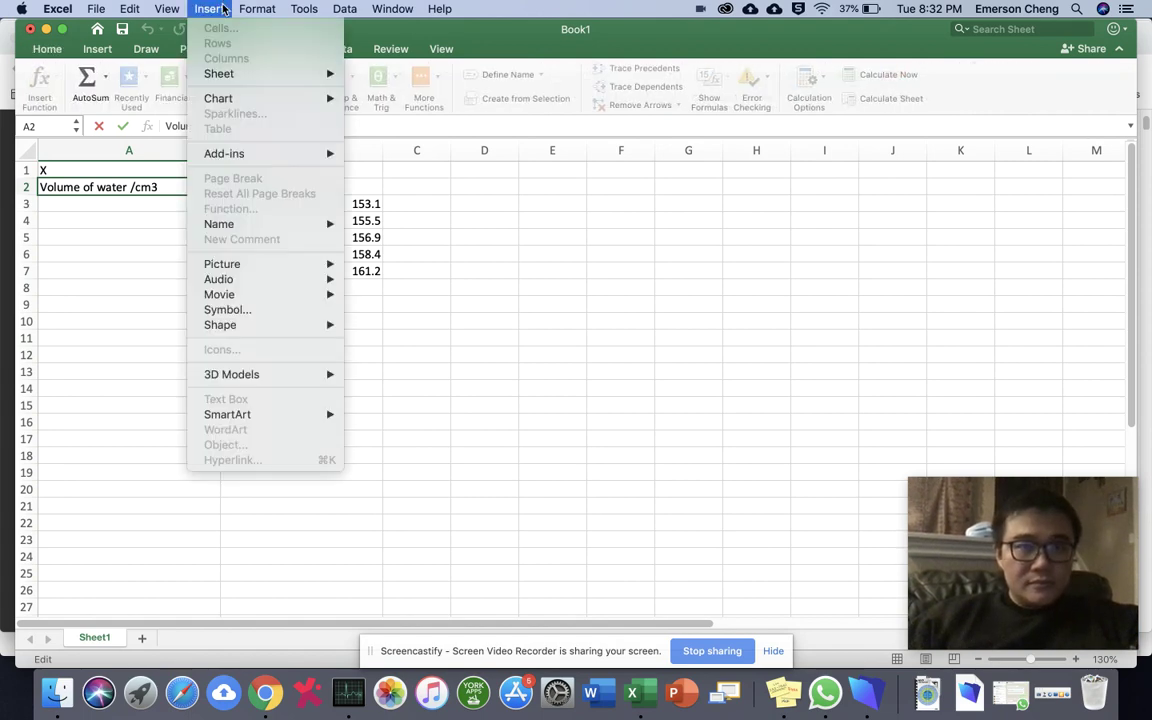
click(304, 315)
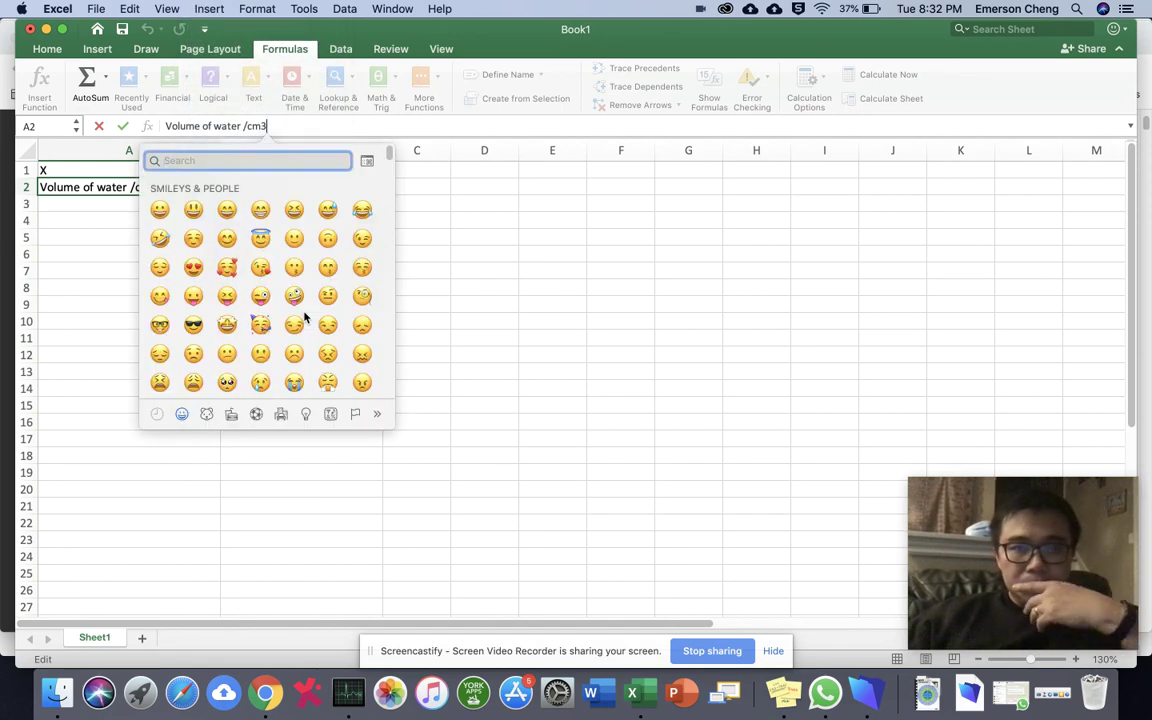
Look through the symbol picker's categories, including pictographs, technical symbols and bullets/stars, for a plus-minus sign
click(331, 414)
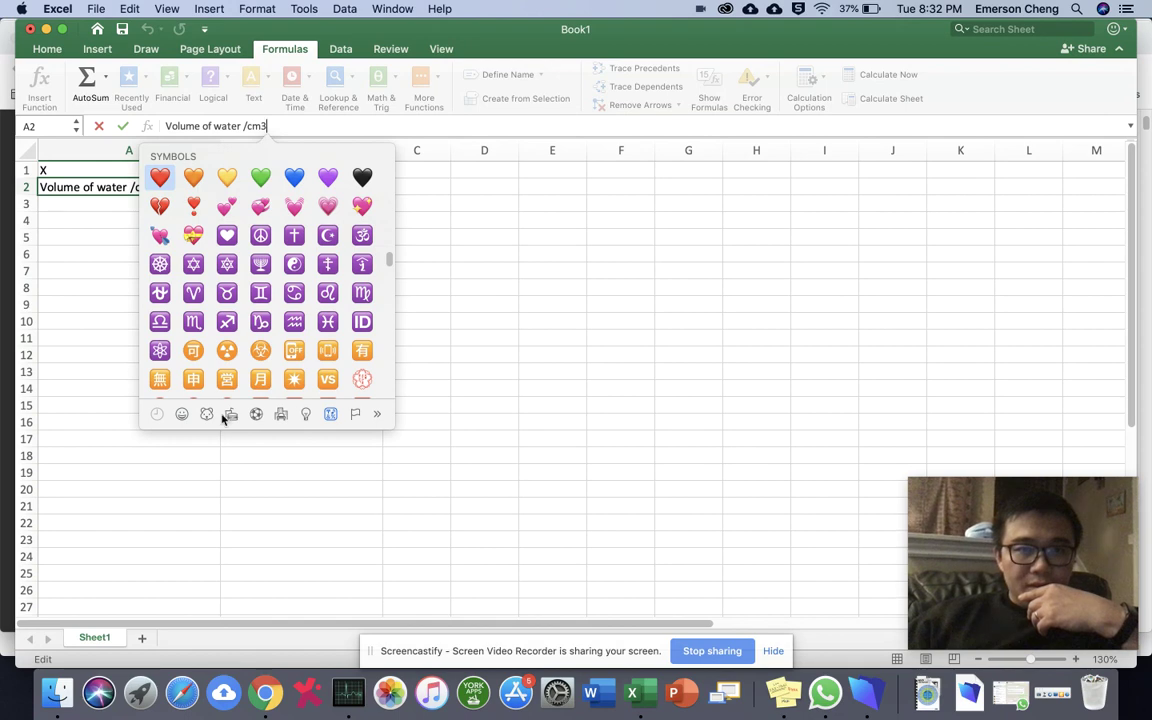
click(231, 415)
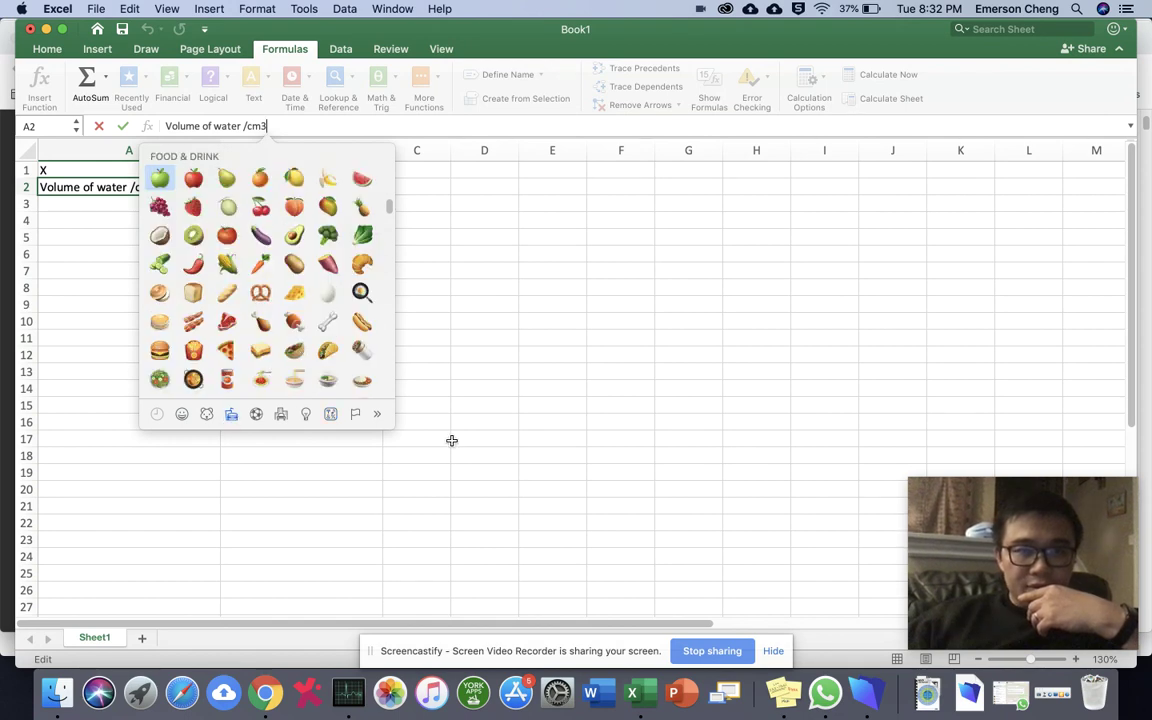
click(380, 419)
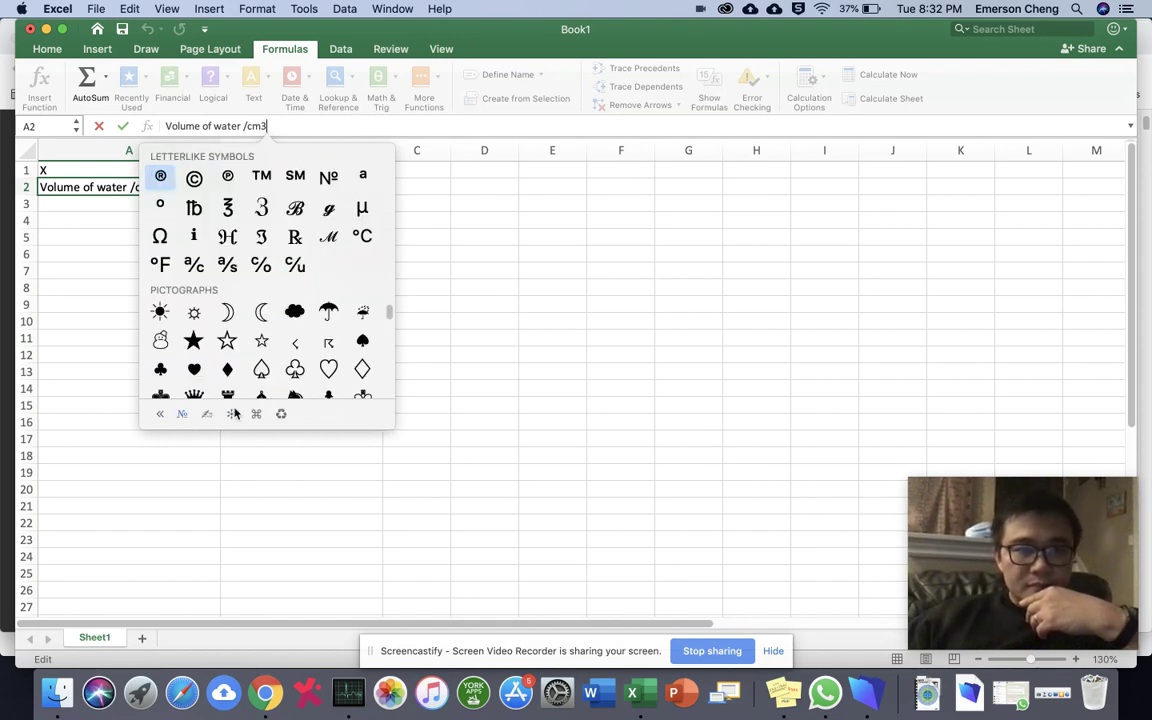
scroll(268, 346, down, 10)
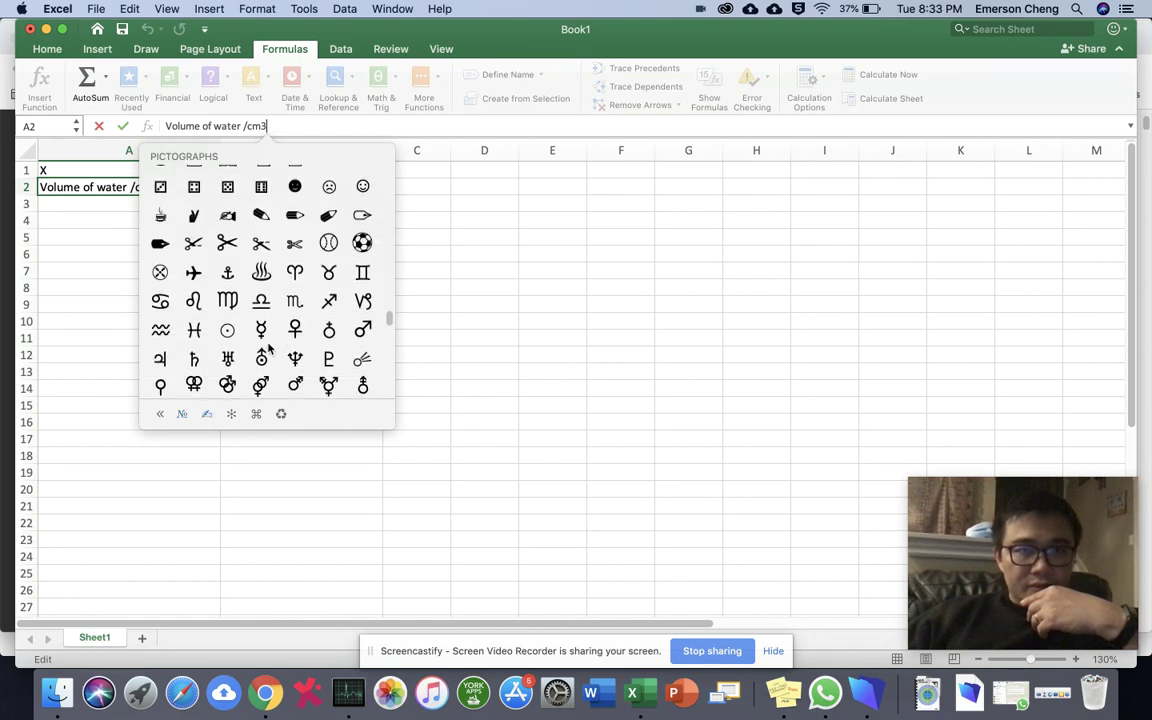
scroll(268, 346, down, 10)
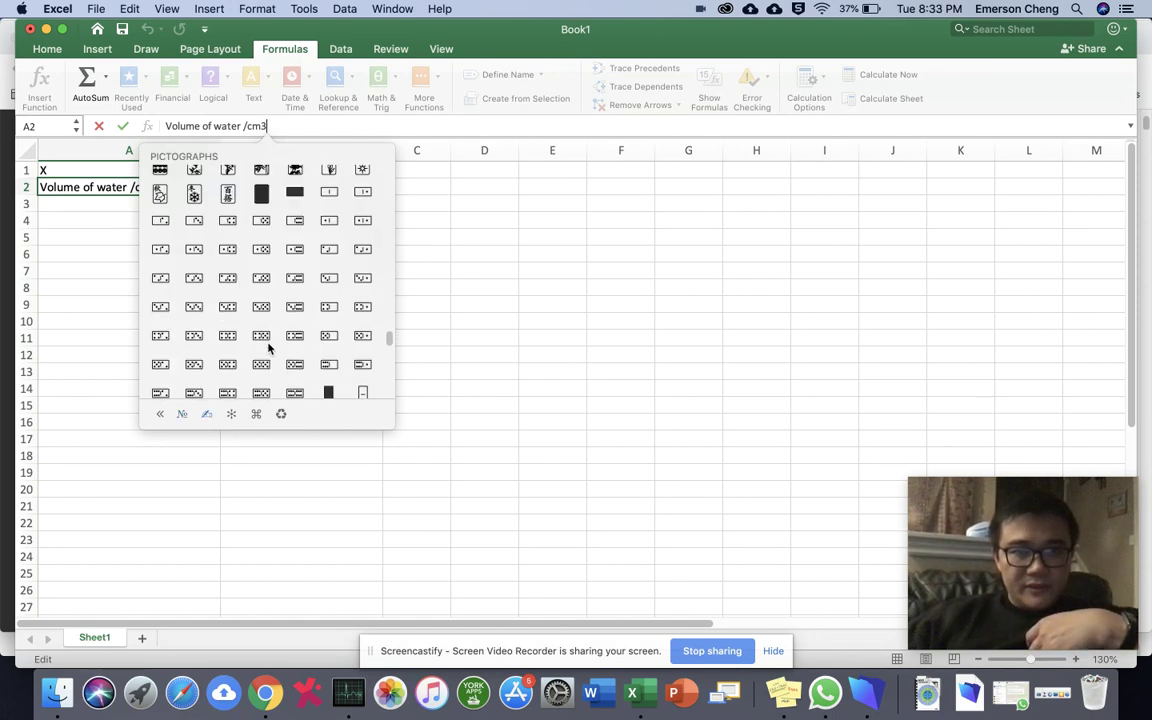
scroll(268, 346, down, 8)
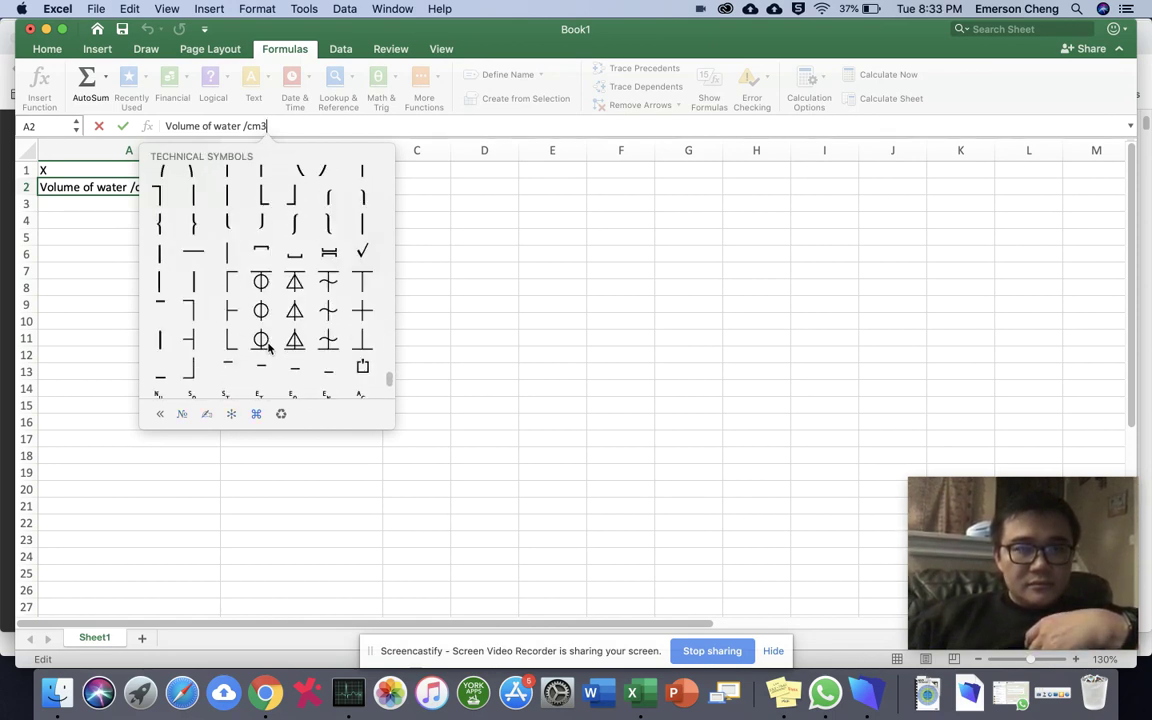
scroll(268, 346, down, 3)
scroll(268, 346, up, 4)
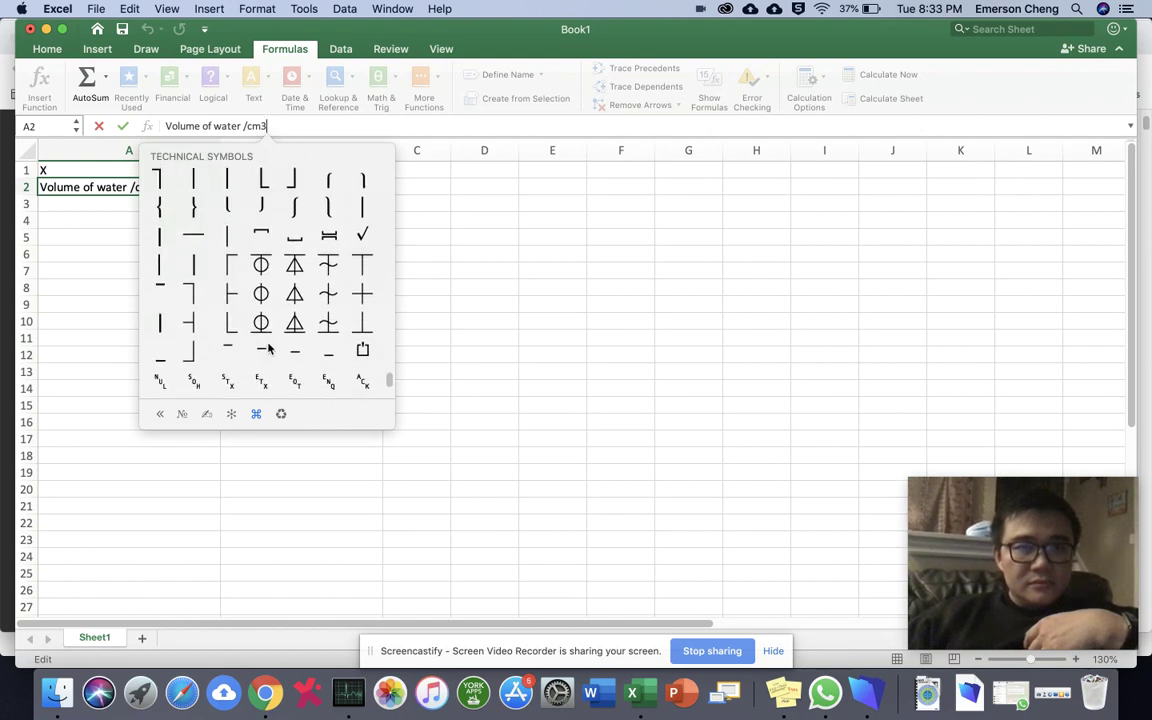
scroll(268, 346, up, 4)
scroll(268, 346, up, 3)
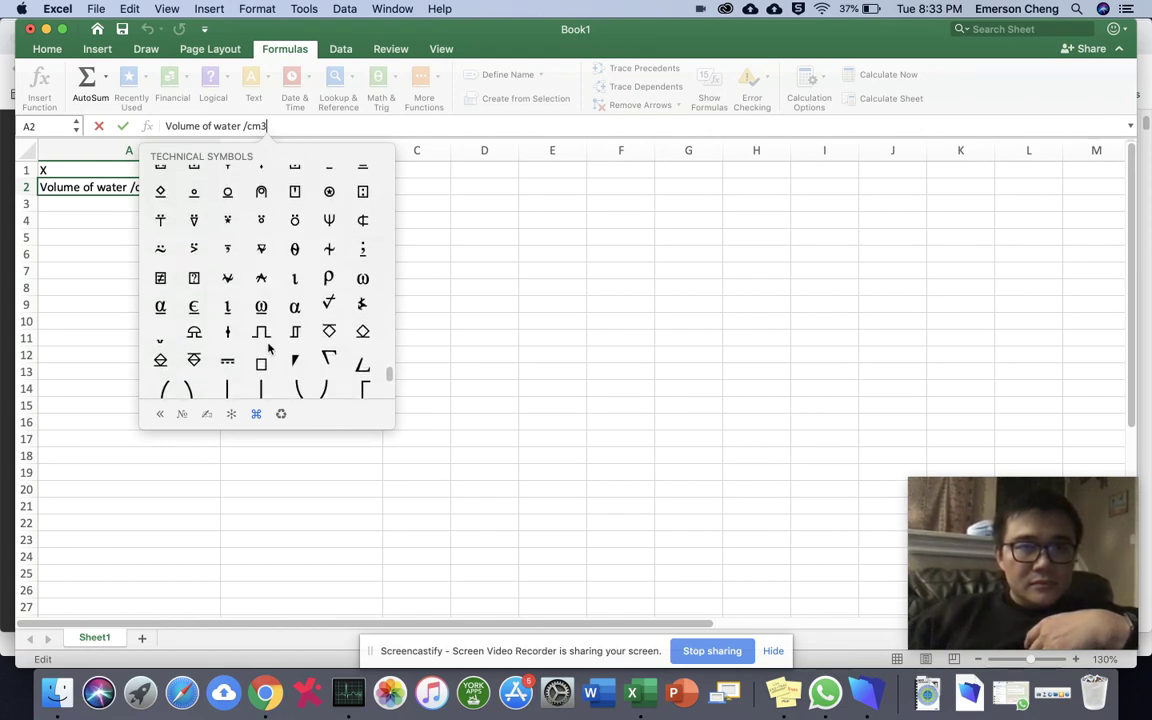
scroll(268, 346, down, 8)
scroll(268, 346, up, 6)
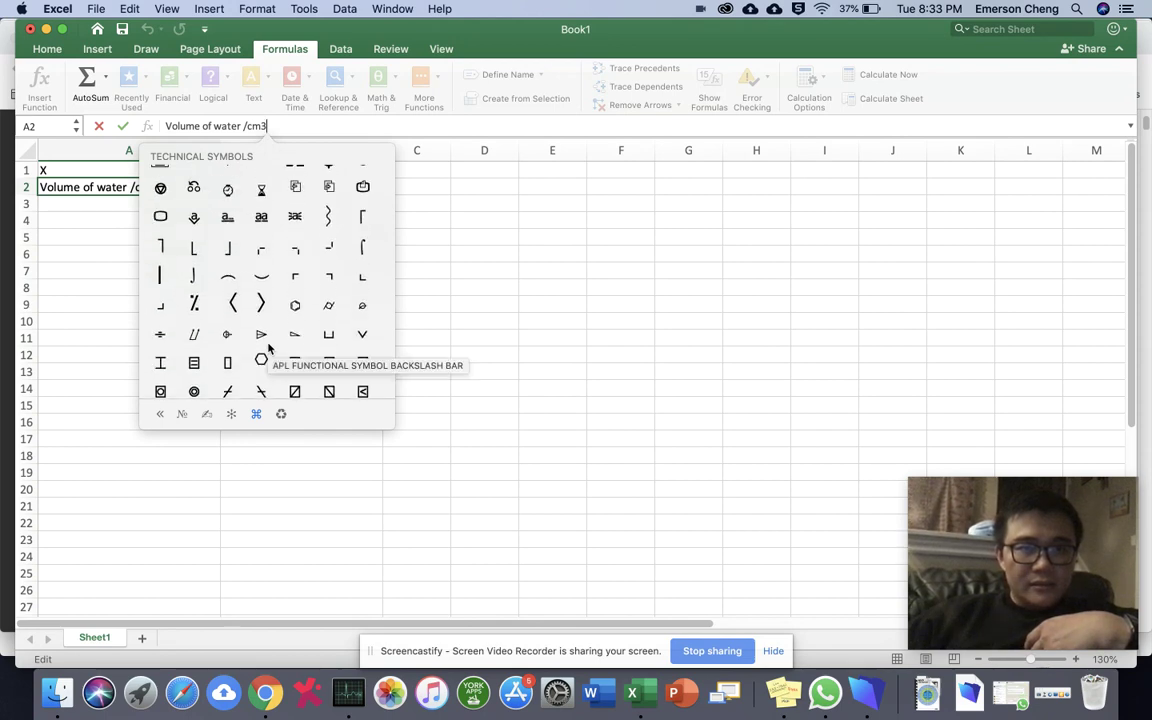
scroll(268, 346, up, 3)
scroll(268, 346, up, 4)
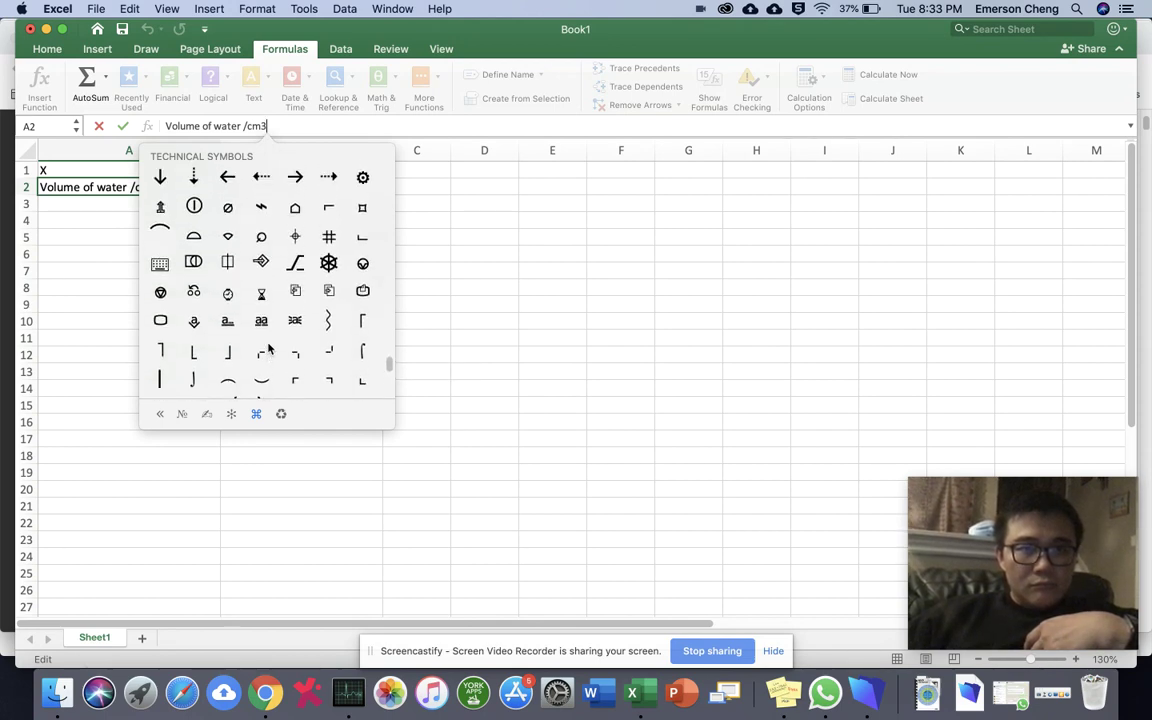
scroll(268, 346, up, 4)
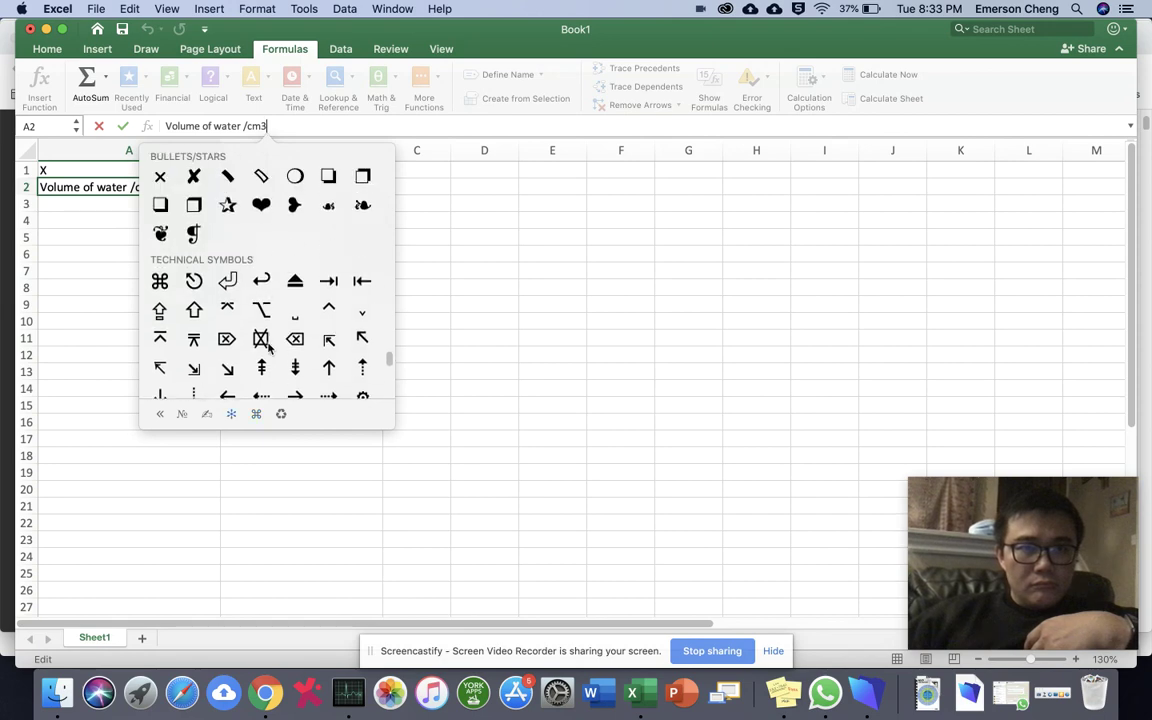
scroll(268, 346, up, 8)
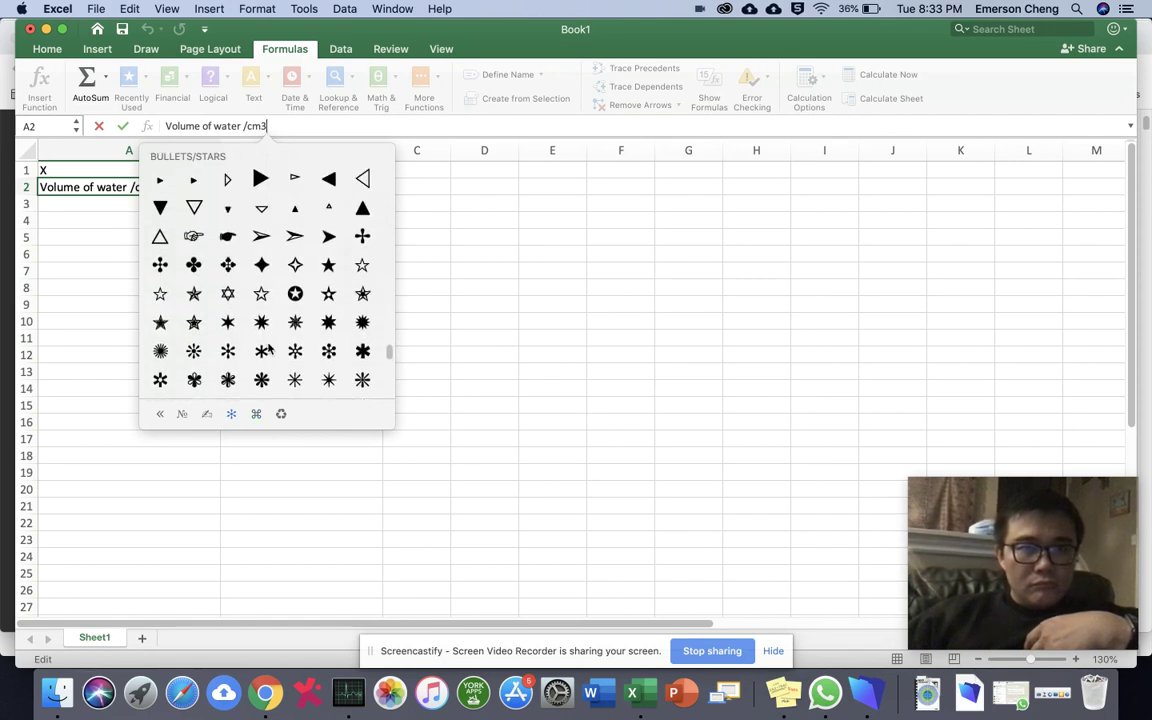
scroll(268, 346, up, 3)
Switch to Chrome and search Google in a new tab for "plus and minus symbol excel"
key(super+Tab)
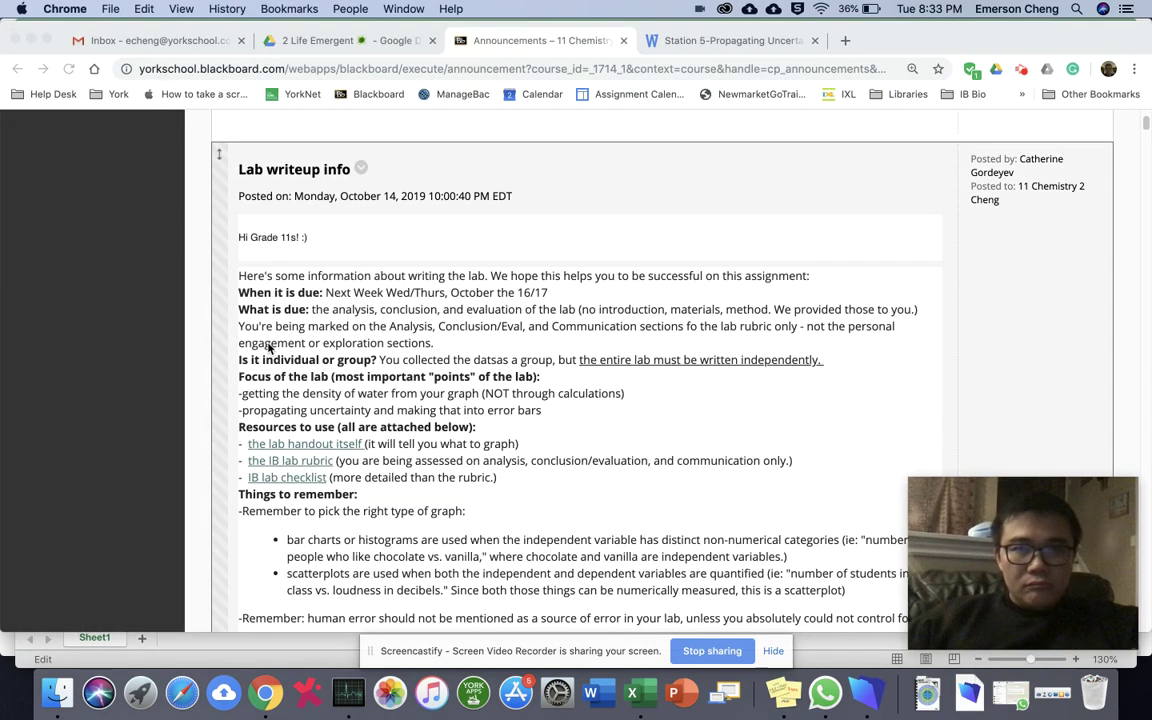
click(846, 42)
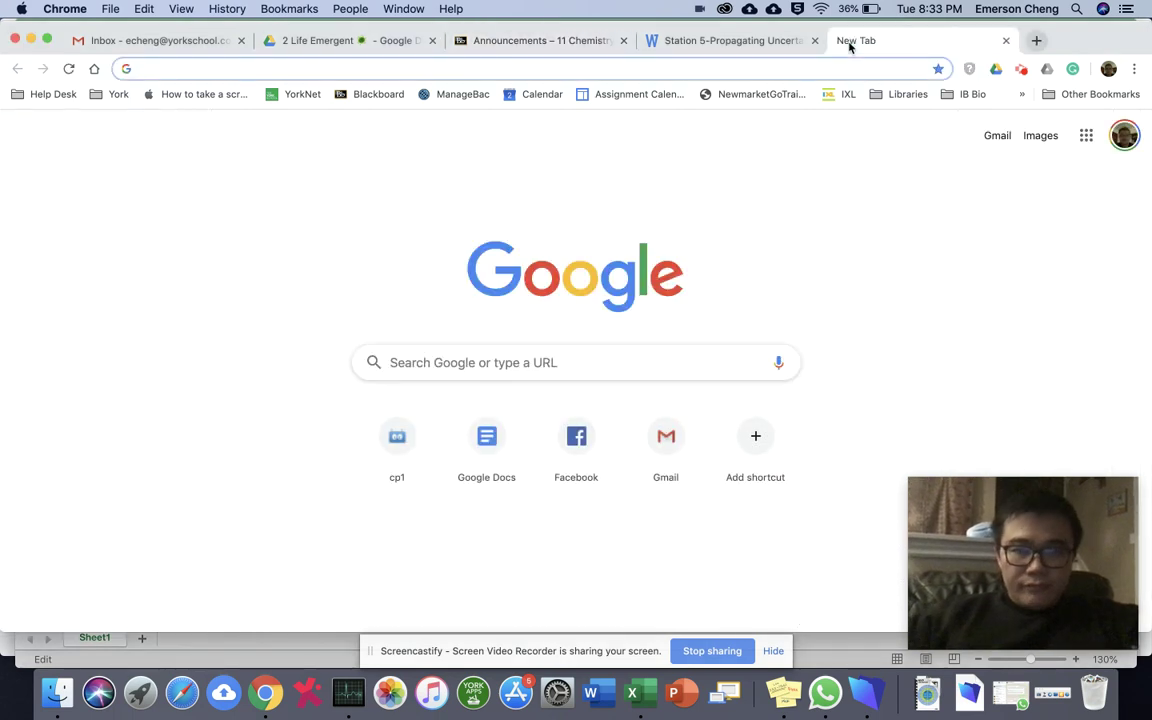
text(un)
key(BackSpace)
key(BackSpace)
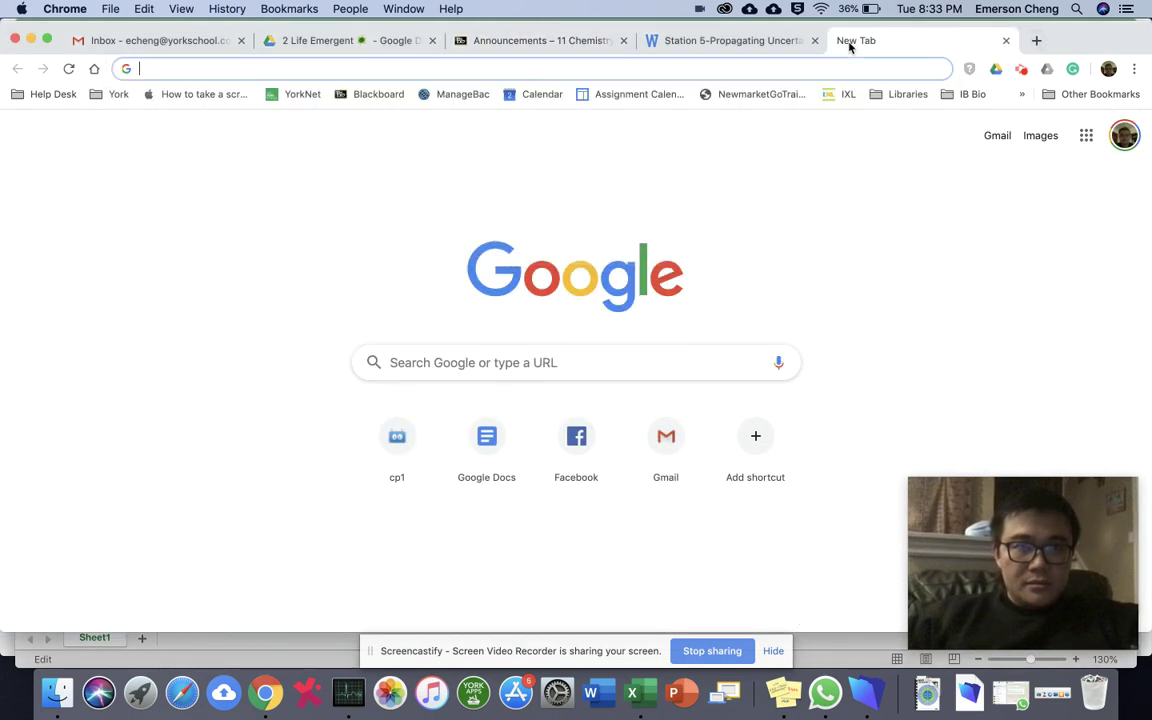
text(plus or min)
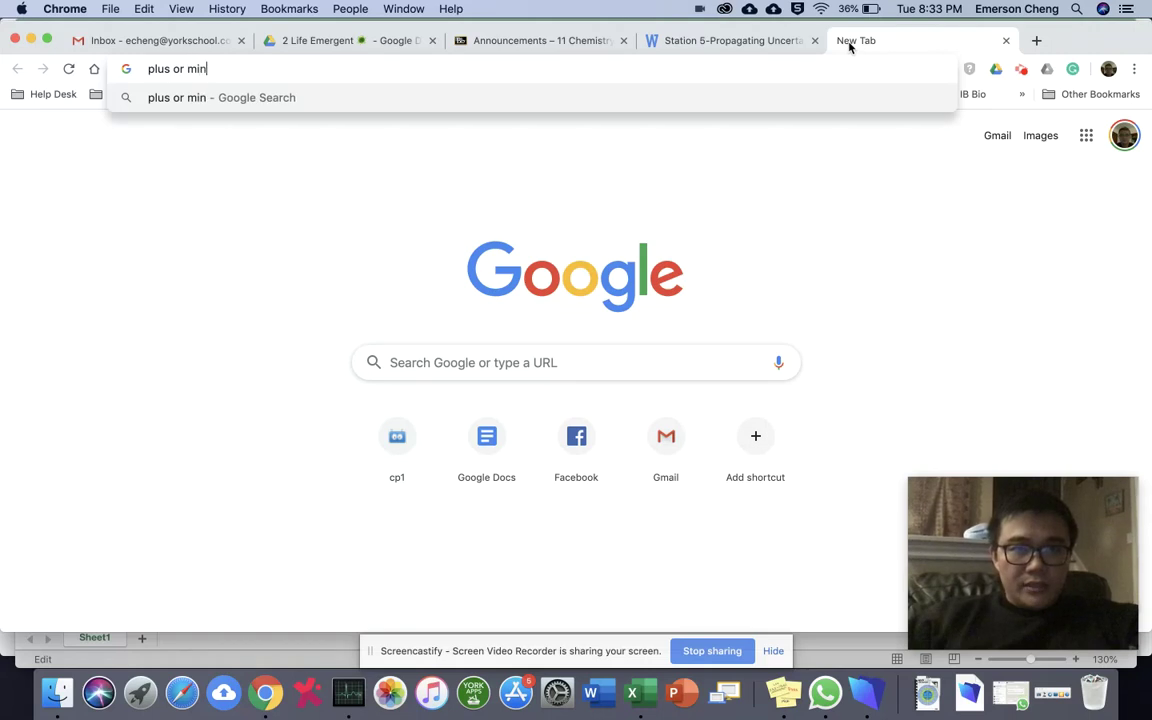
key(BackSpace)
key(BackSpace)
key(BackSpace)
key(BackSpace)
key(BackSpace)
key(BackSpace)
text(and )
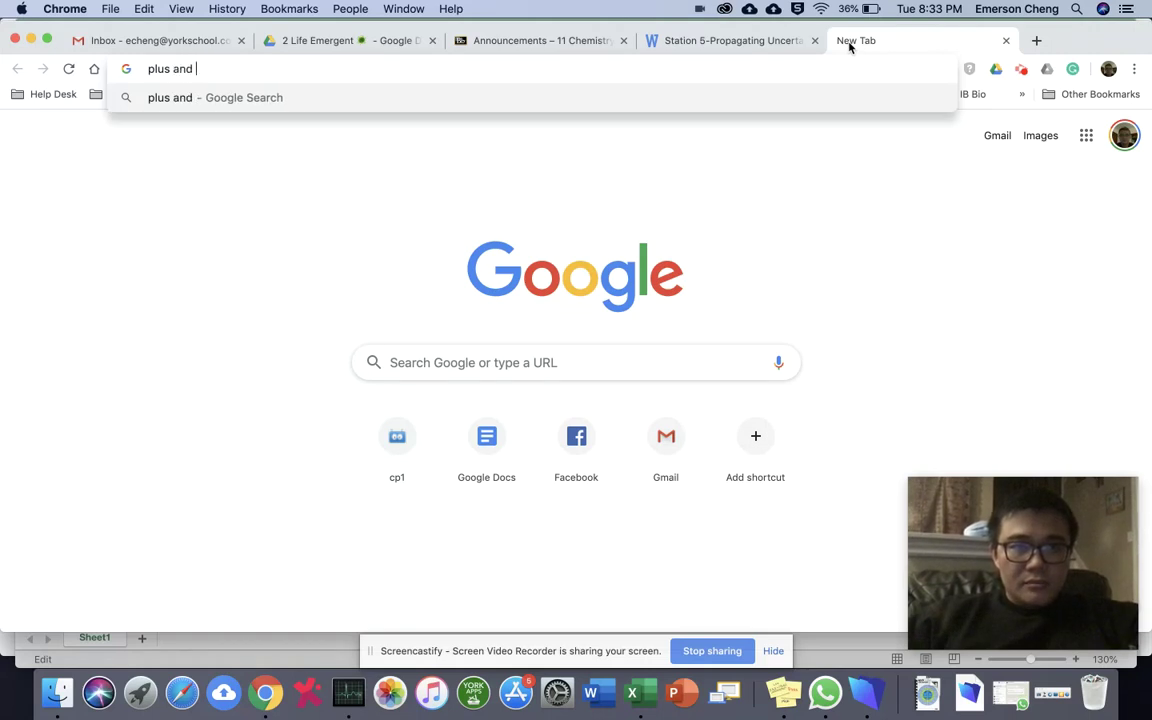
text(minus sym)
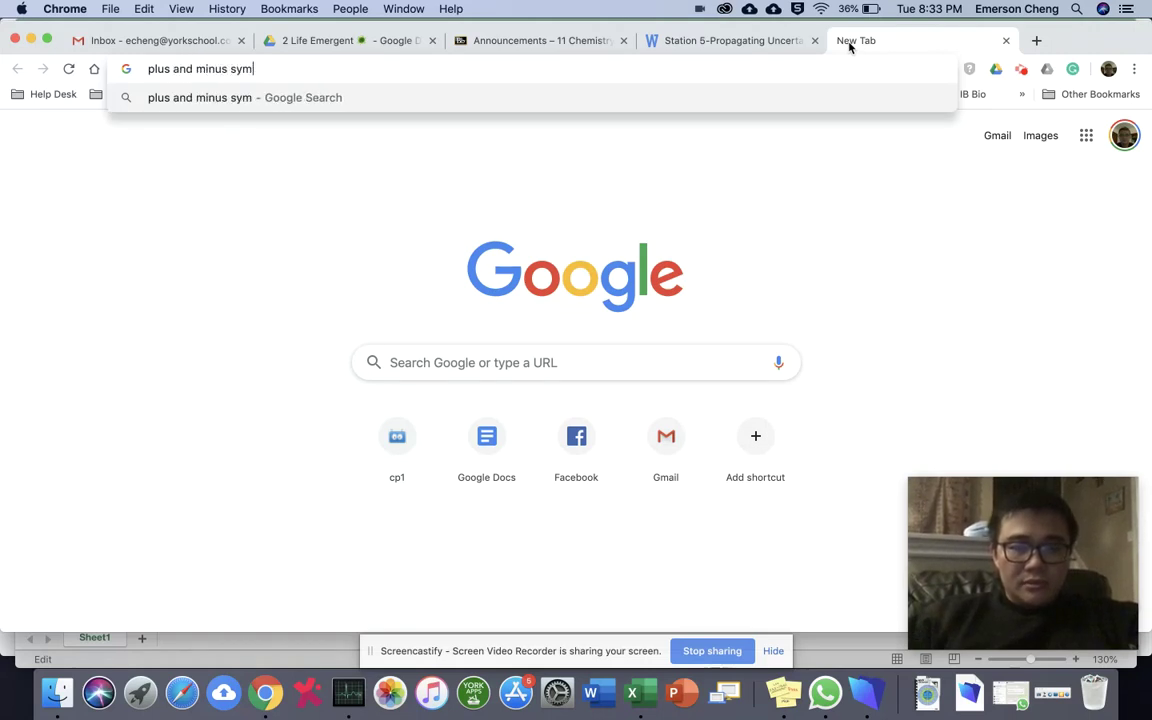
text(bol excvel)
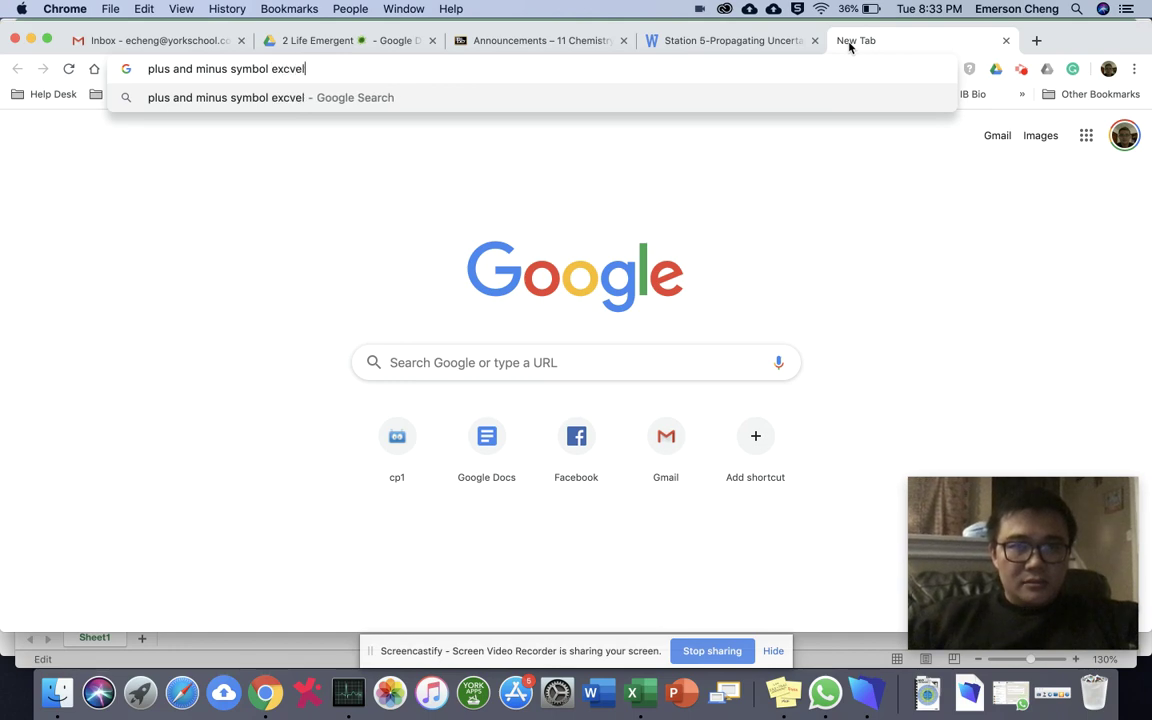
key(BackSpace)
key(BackSpace)
key(BackSpace)
text(el)
key(Return)
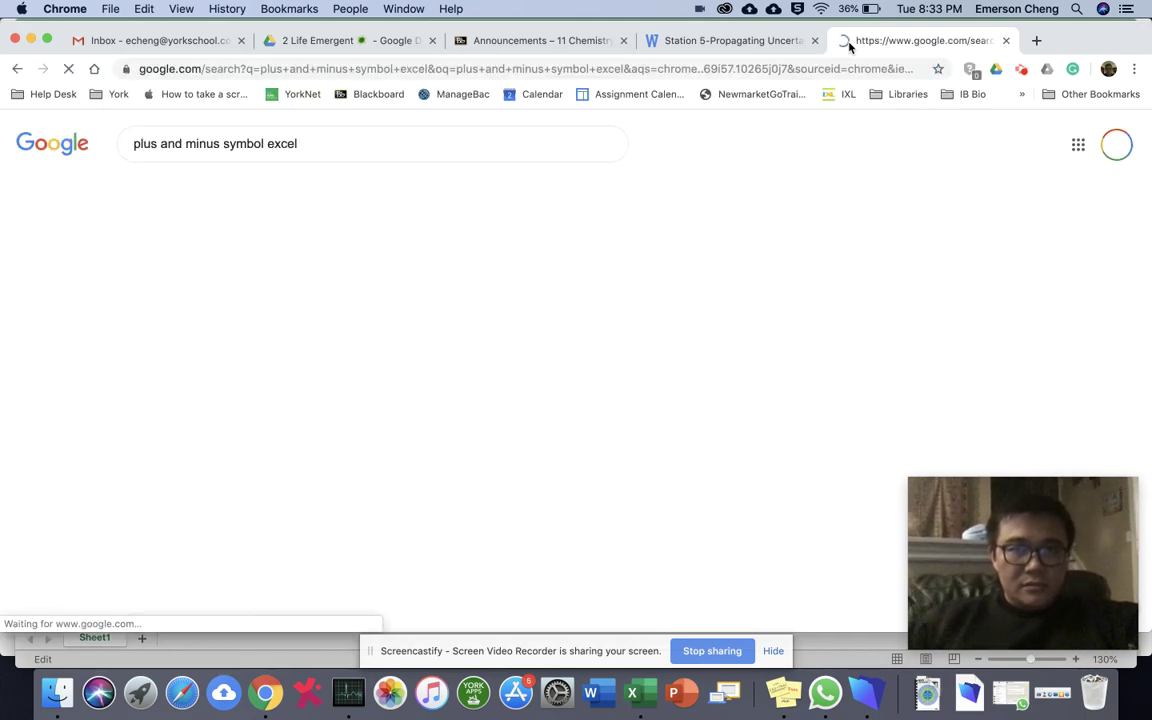
Check the search results and refine the Google query to "plus and minus symbol excel code"
scroll(404, 453, down, 5)
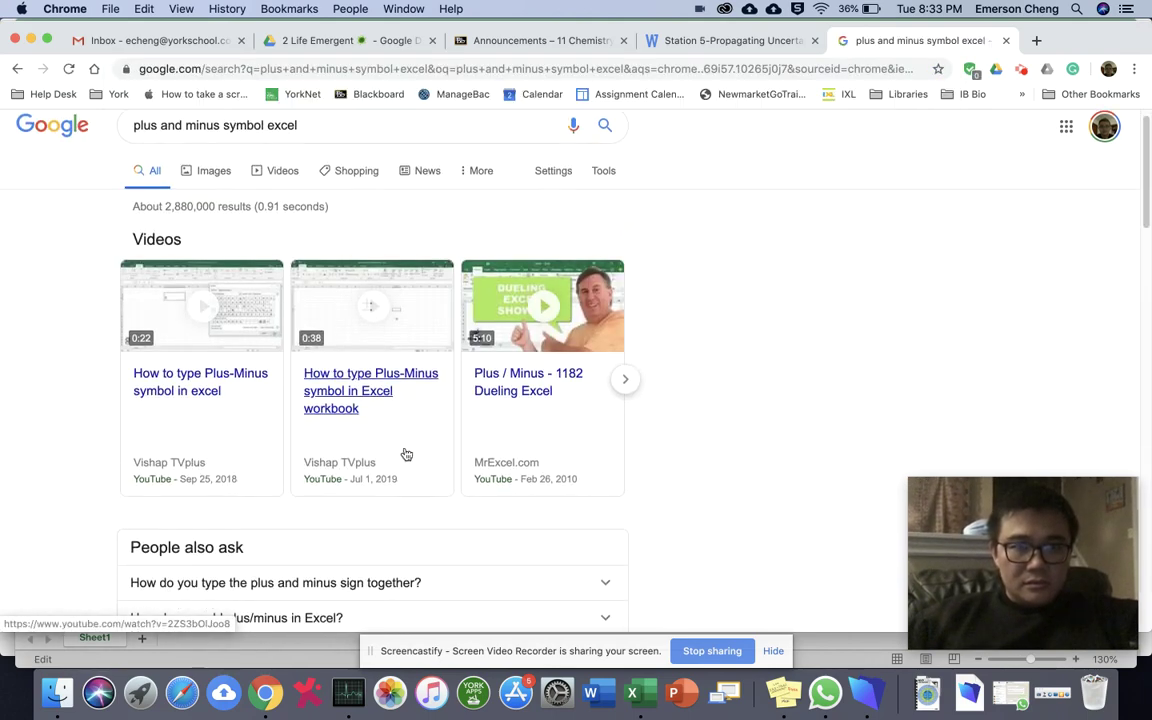
scroll(404, 453, up, 5)
click(418, 137)
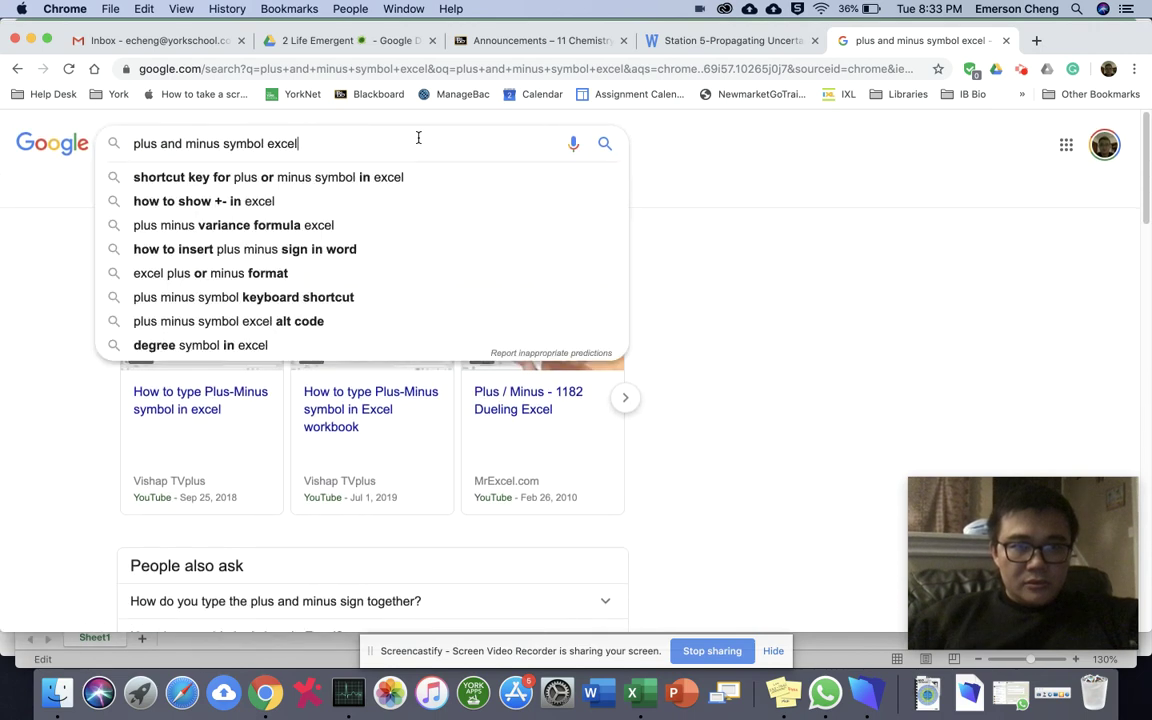
text(code)
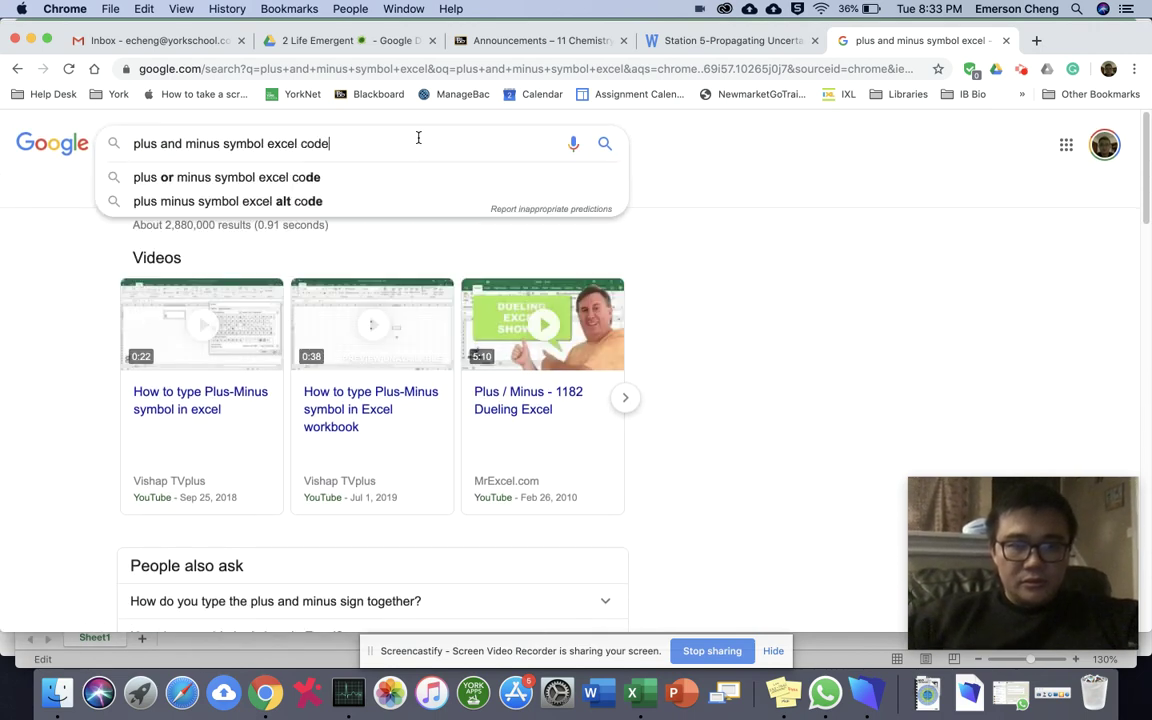
key(Return)
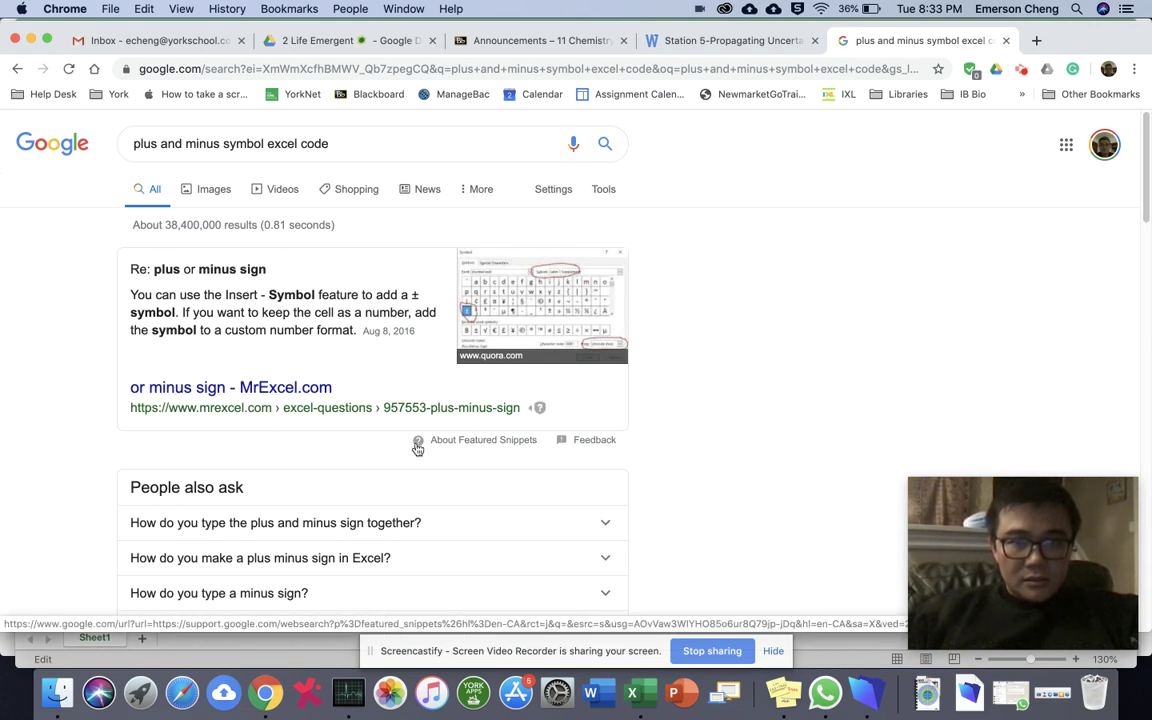
Skim the Google results for a way to enter the plus-minus symbol, and return to the Excel workbook
scroll(417, 448, down, 3)
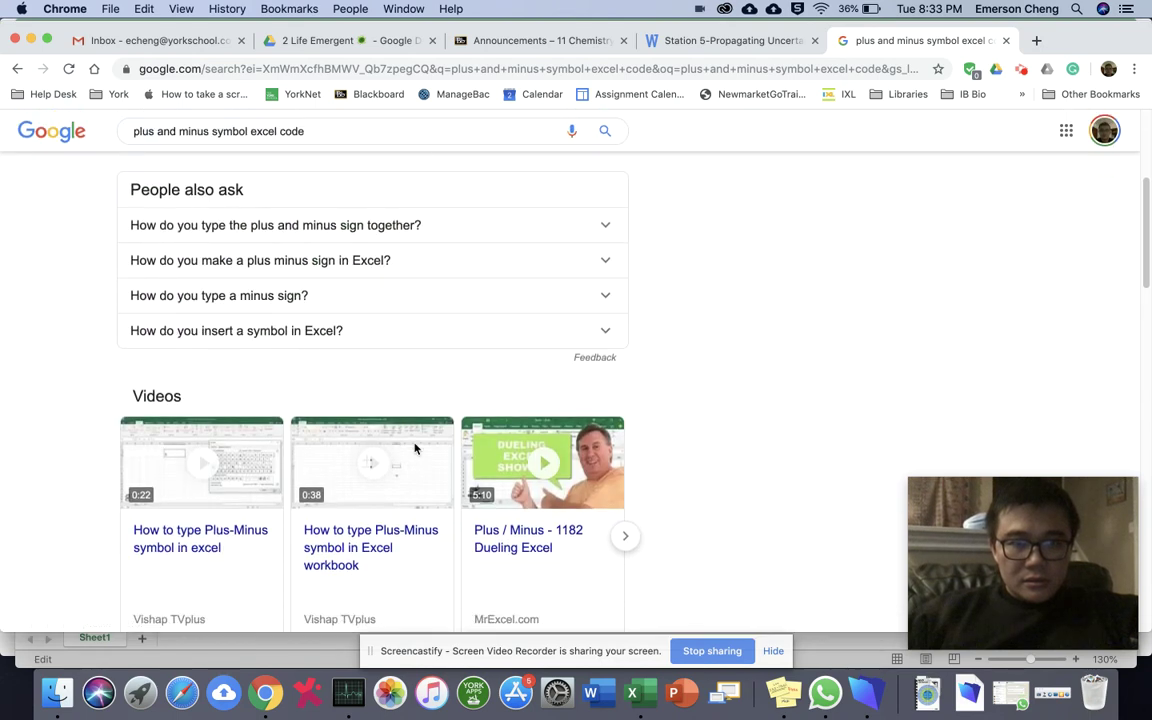
scroll(415, 447, up, 3)
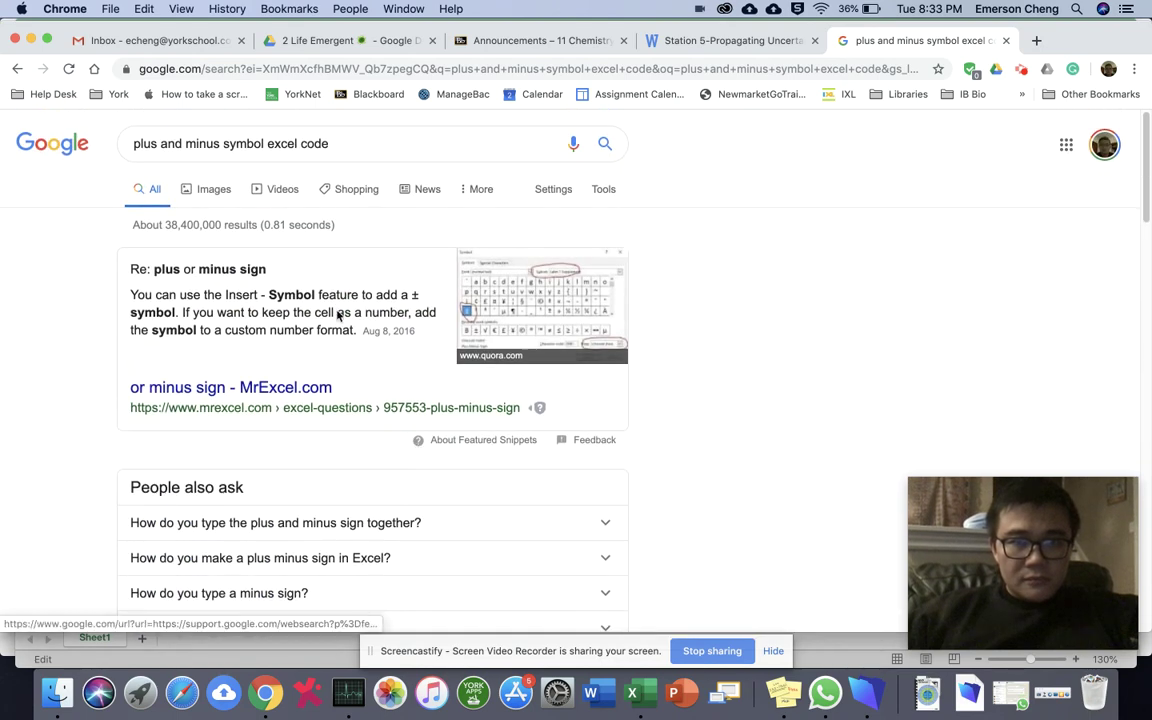
key(super+Tab)
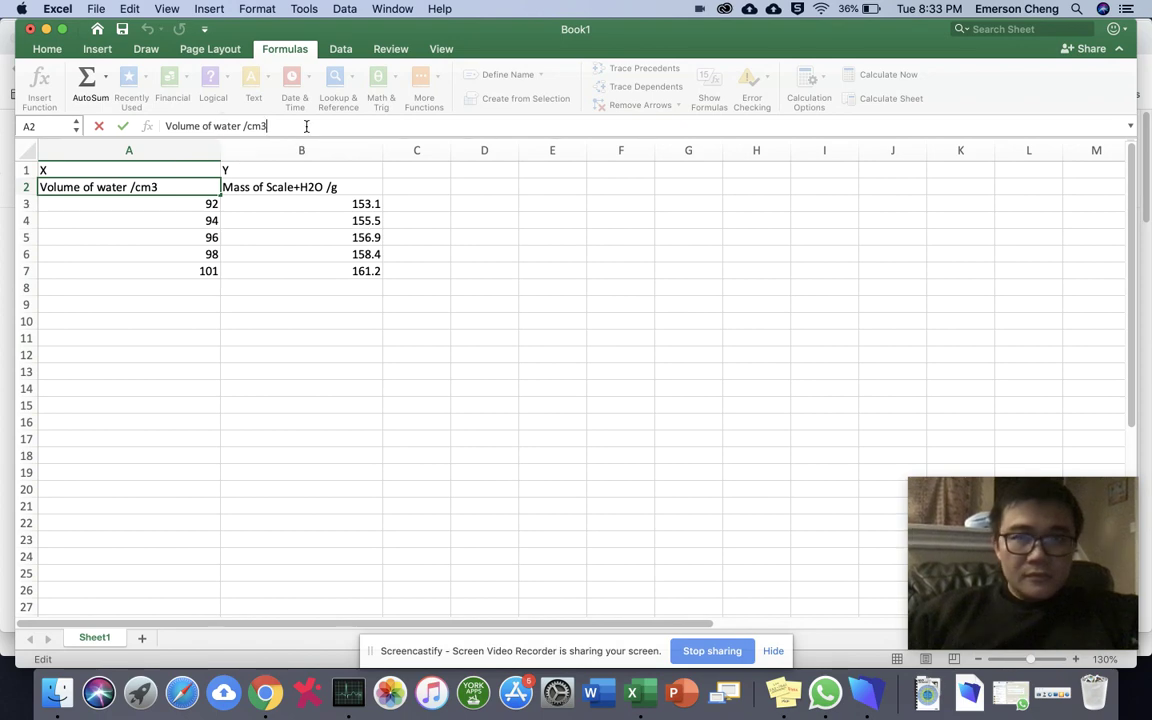
Search Excel's symbol picker for "plus" and insert the ± sign at the end of the header in cell A2
click(206, 9)
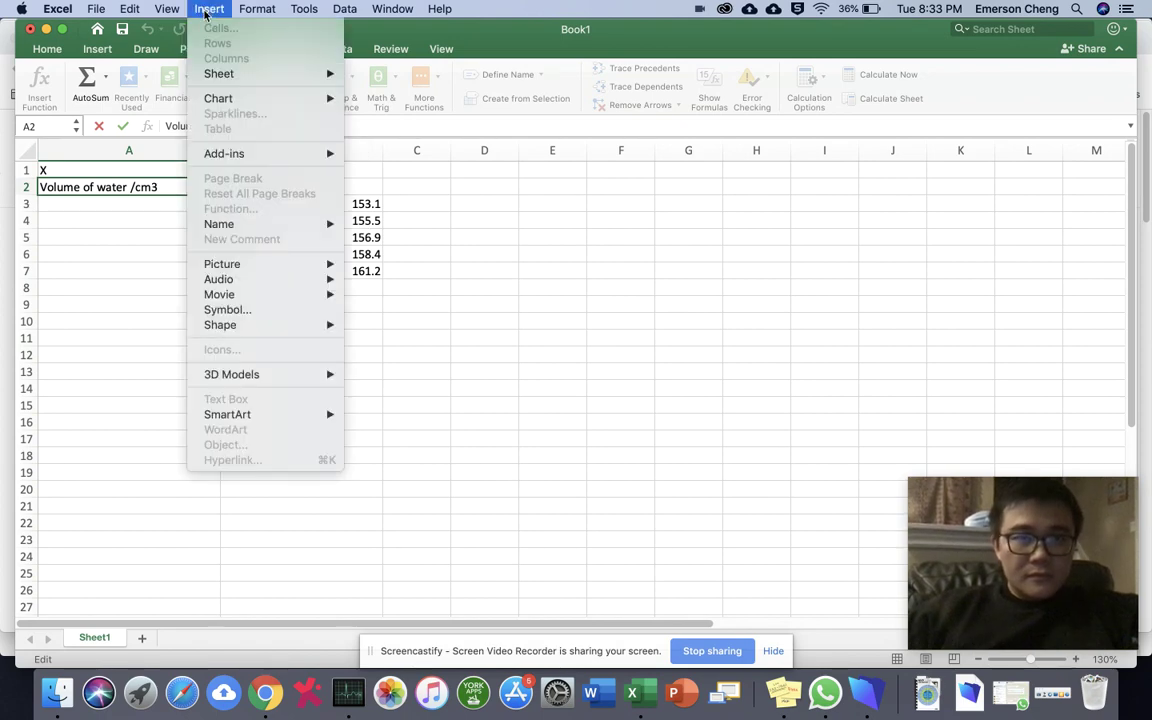
click(256, 312)
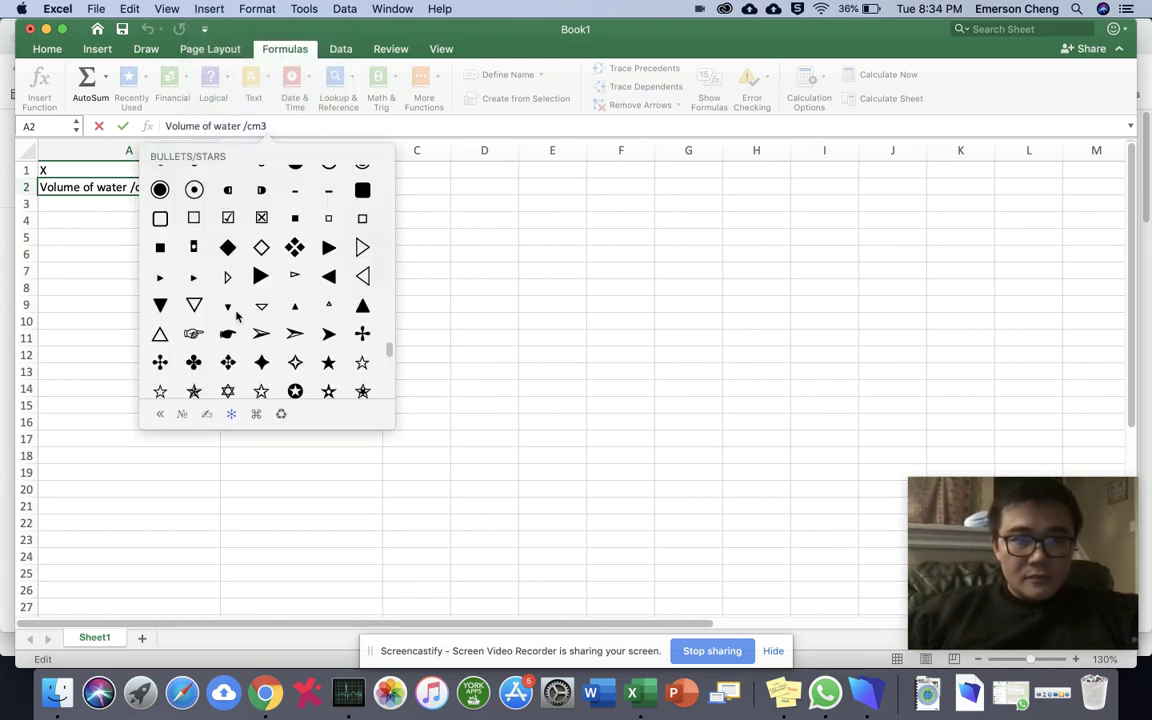
scroll(239, 316, down, 10)
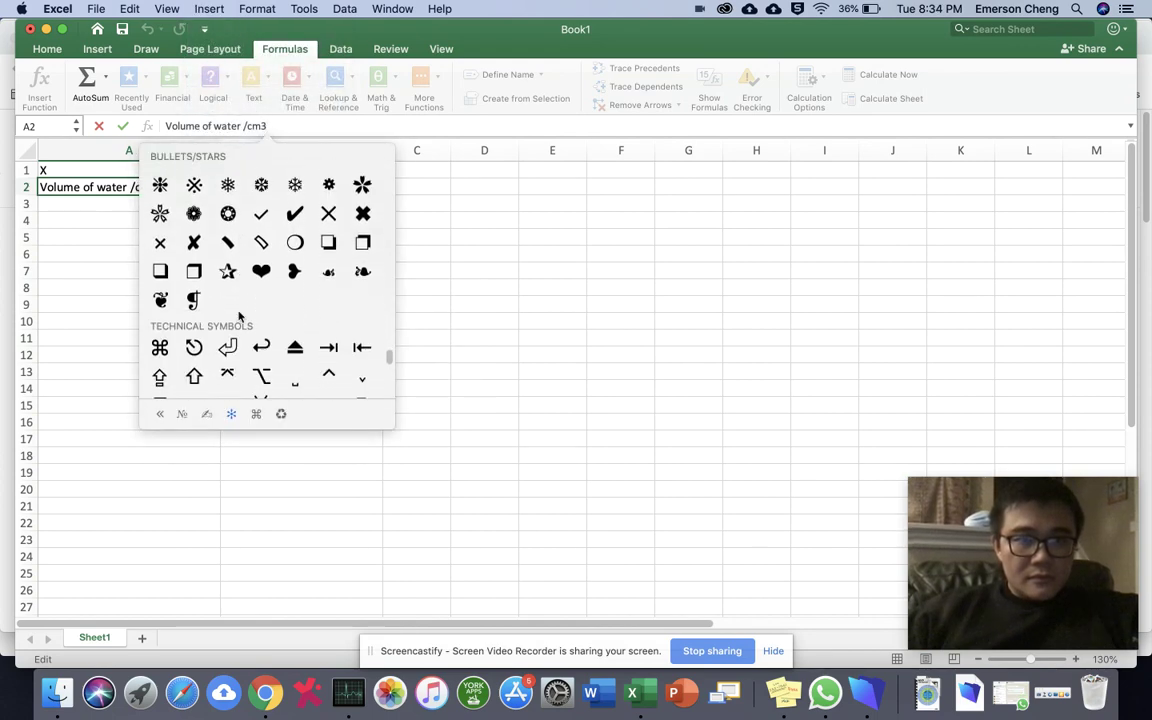
scroll(239, 316, down, 2)
scroll(239, 316, up, 10)
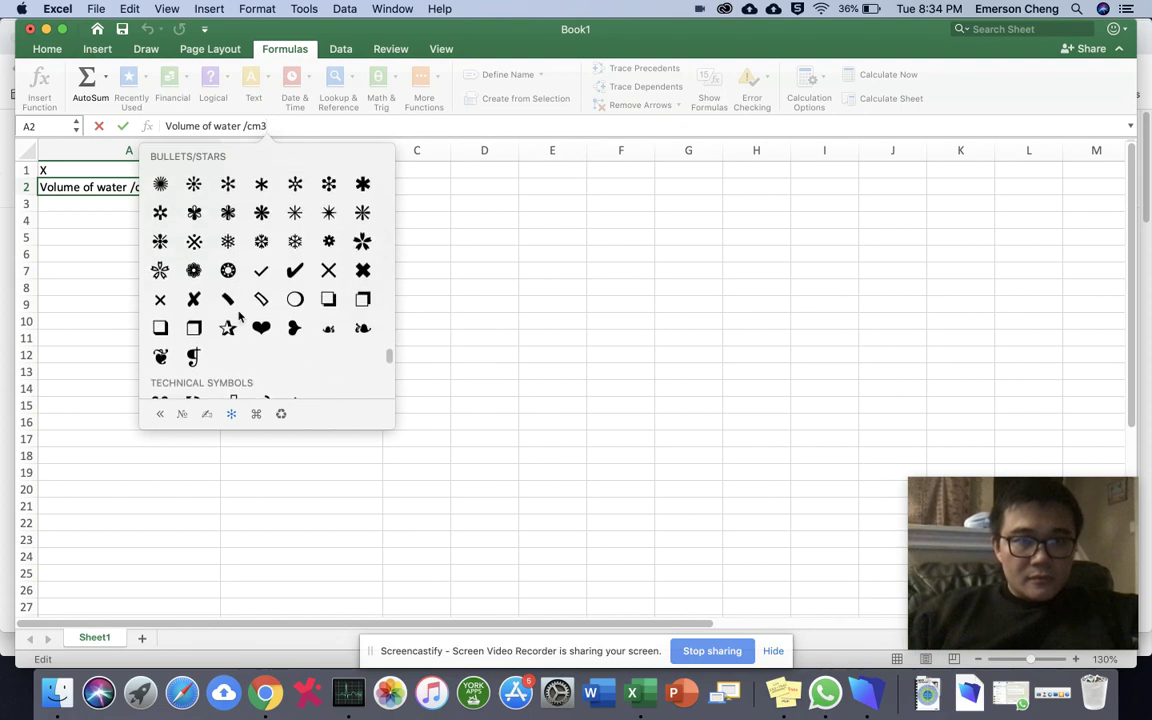
scroll(239, 316, up, 15)
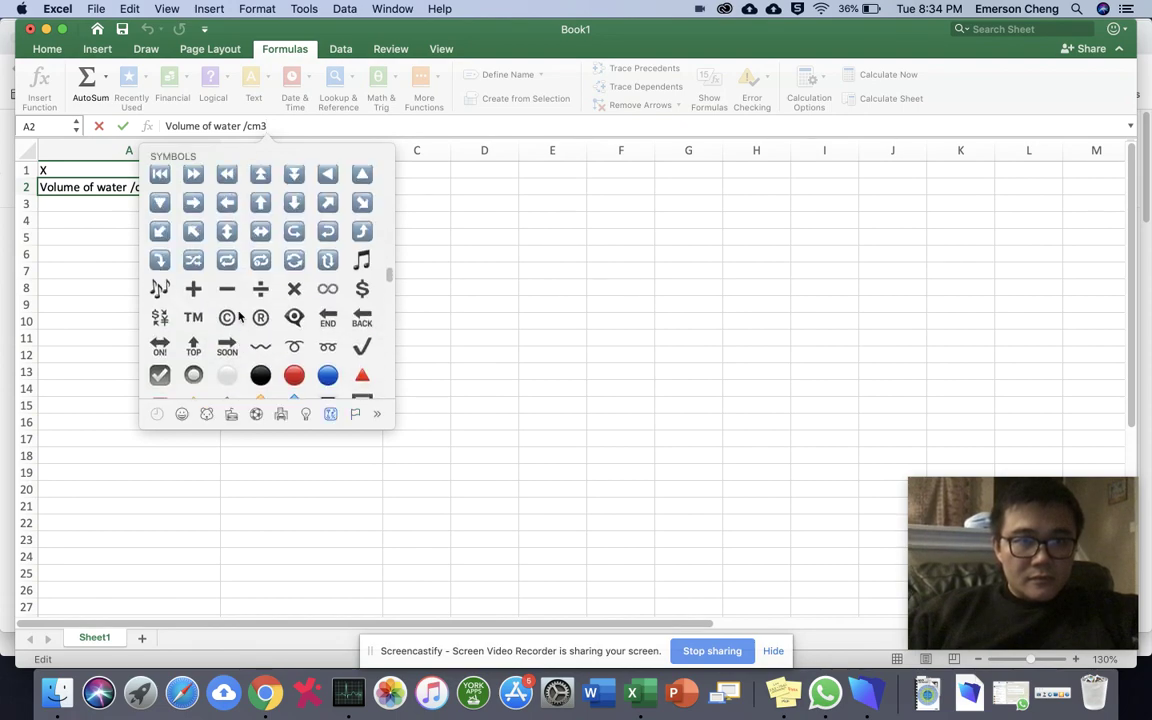
scroll(239, 316, up, 15)
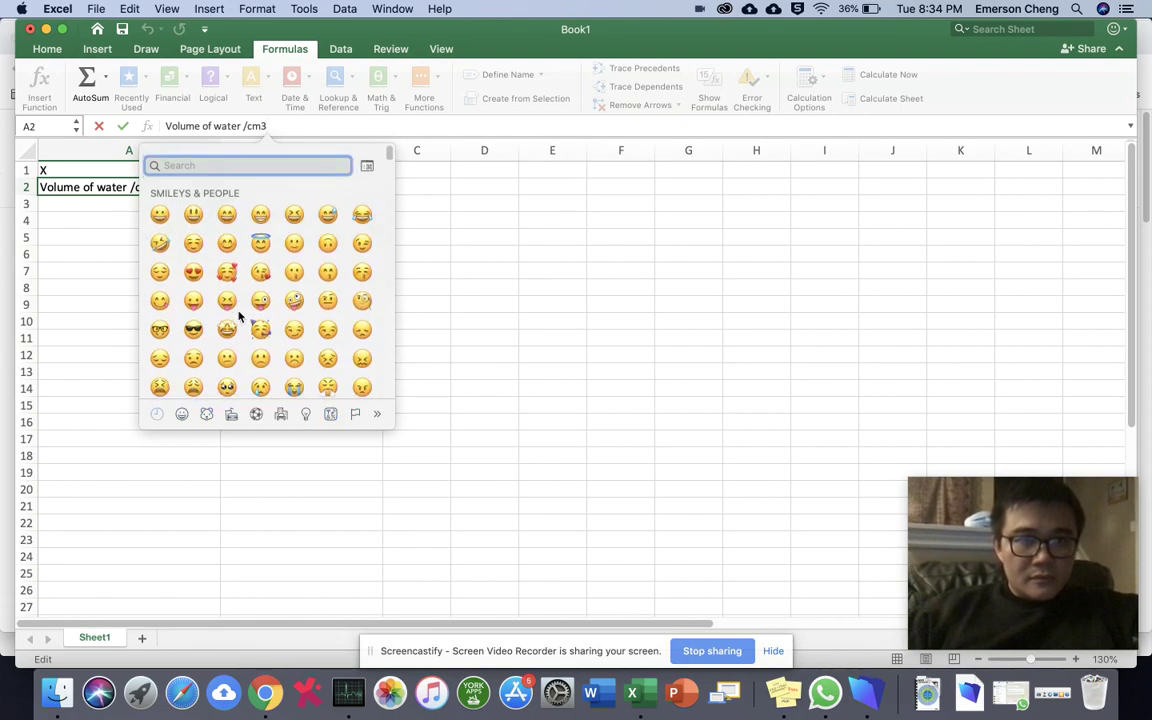
text(plus)
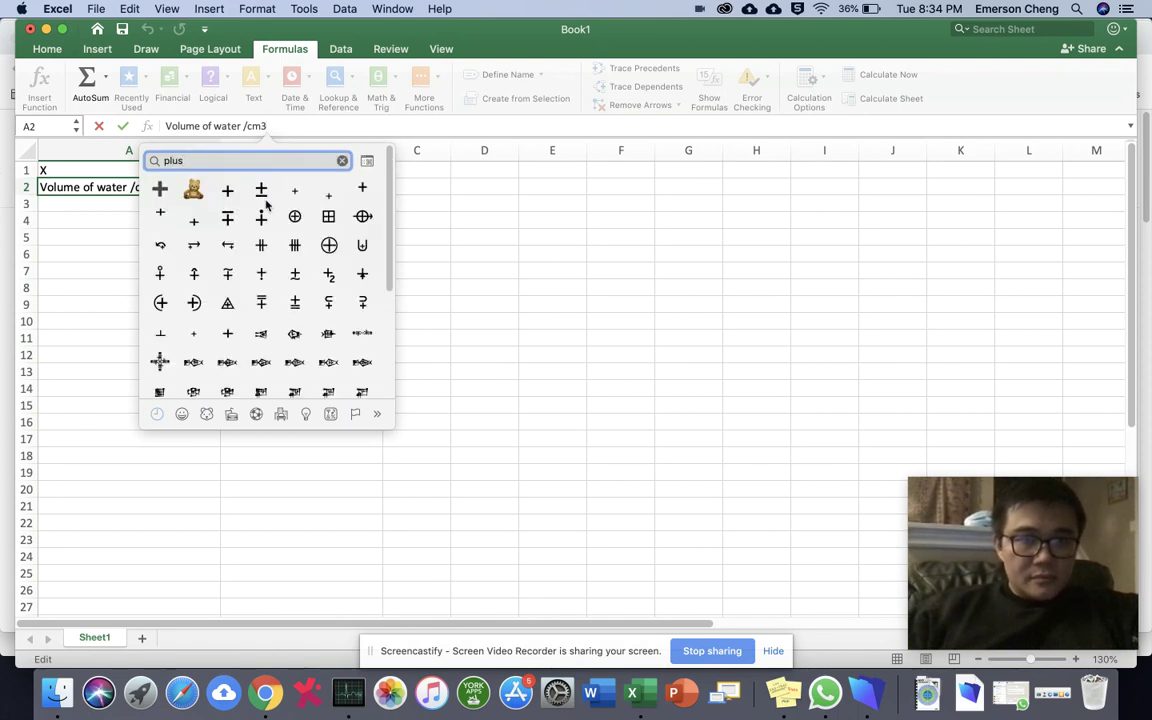
click(261, 190)
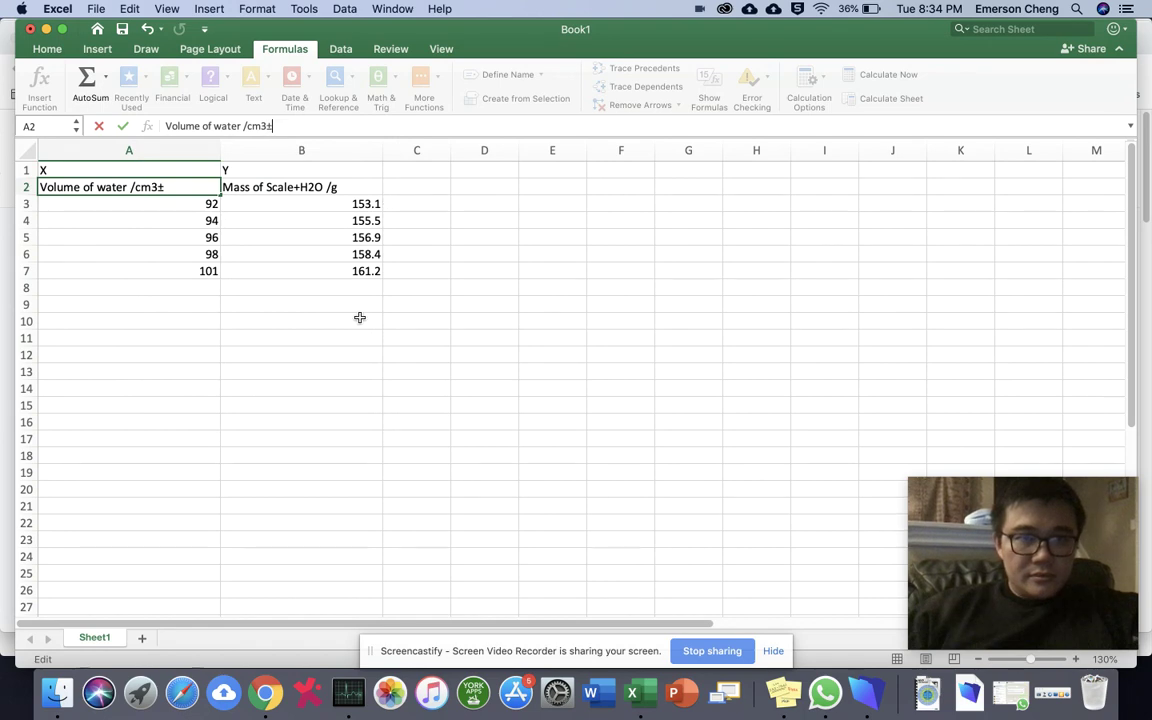
Complete the header in A2 as "Volume of water /cm3 ± 0.5 cm3", with a space before the ± sign
key(Left)
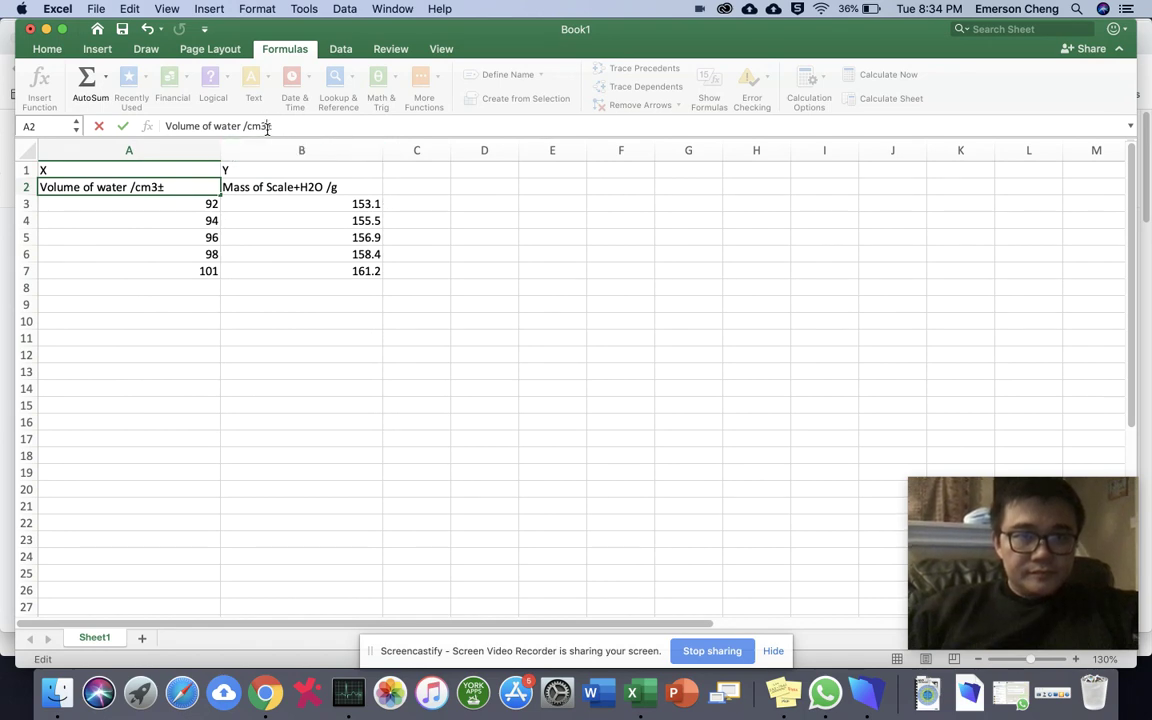
click(316, 126)
text(0)
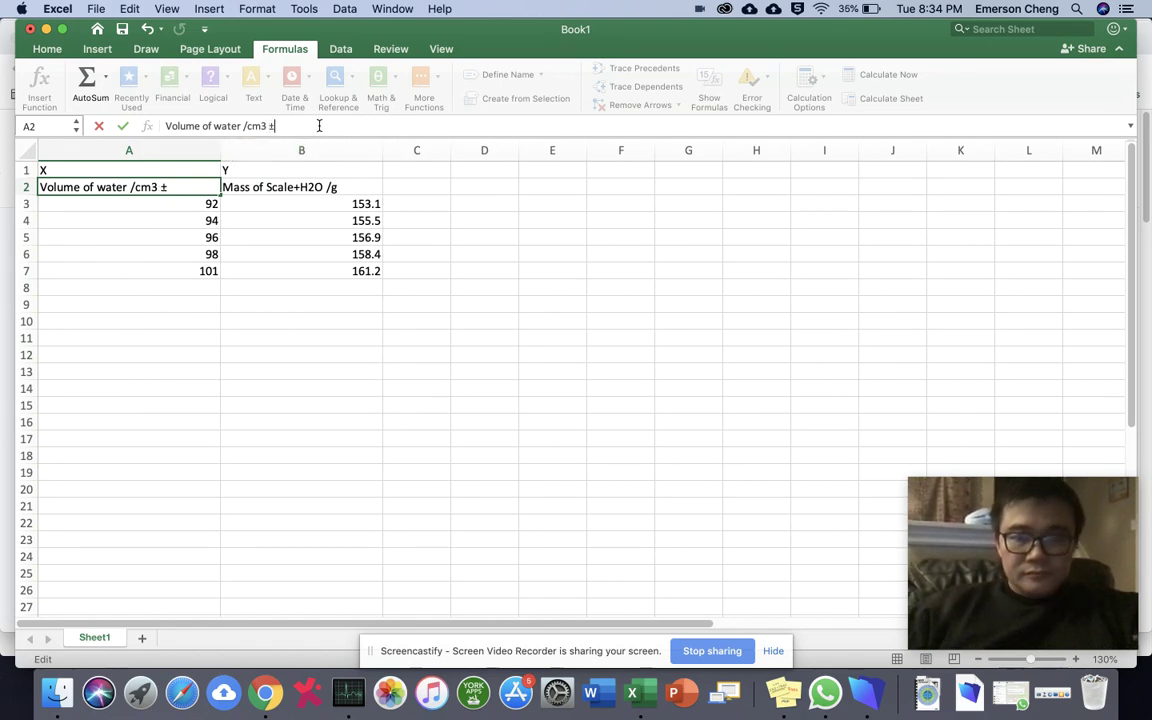
text(.5)
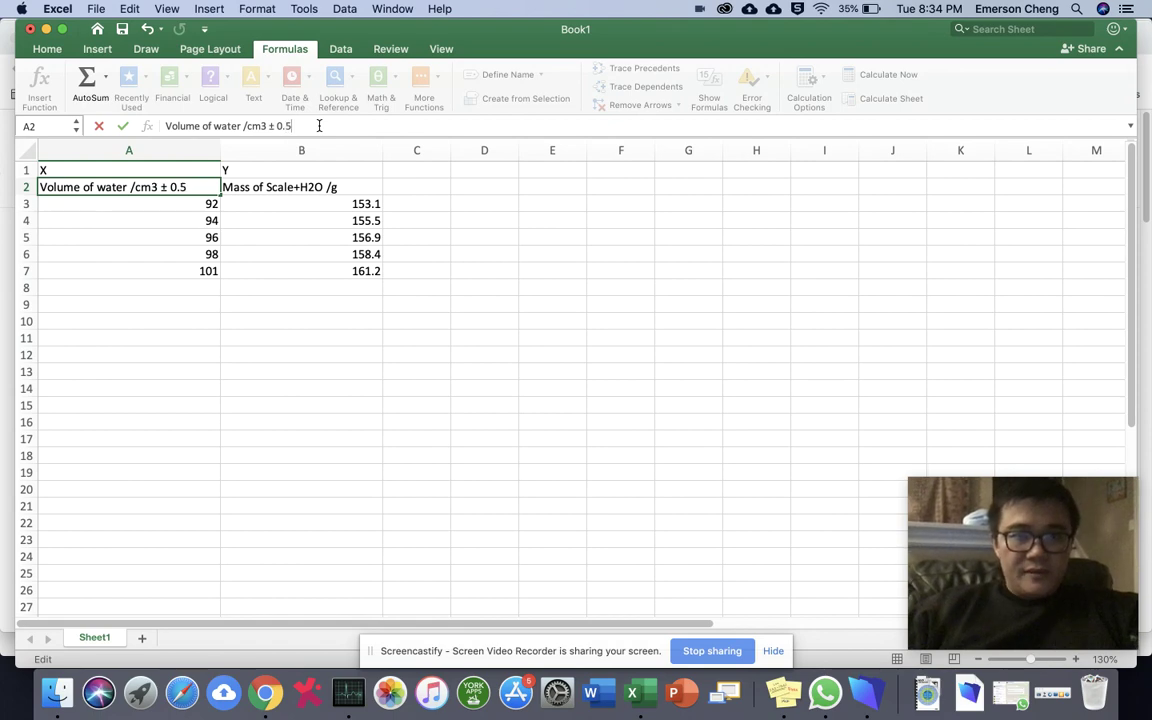
text( cm3)
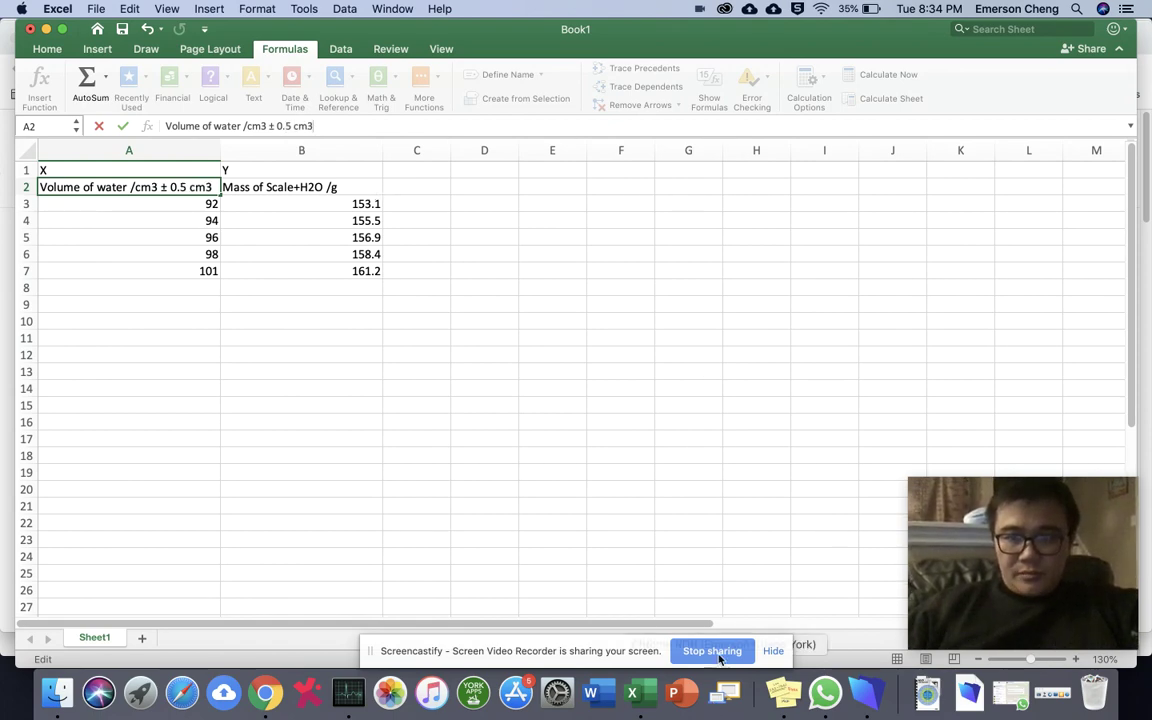
key(super+Tab)
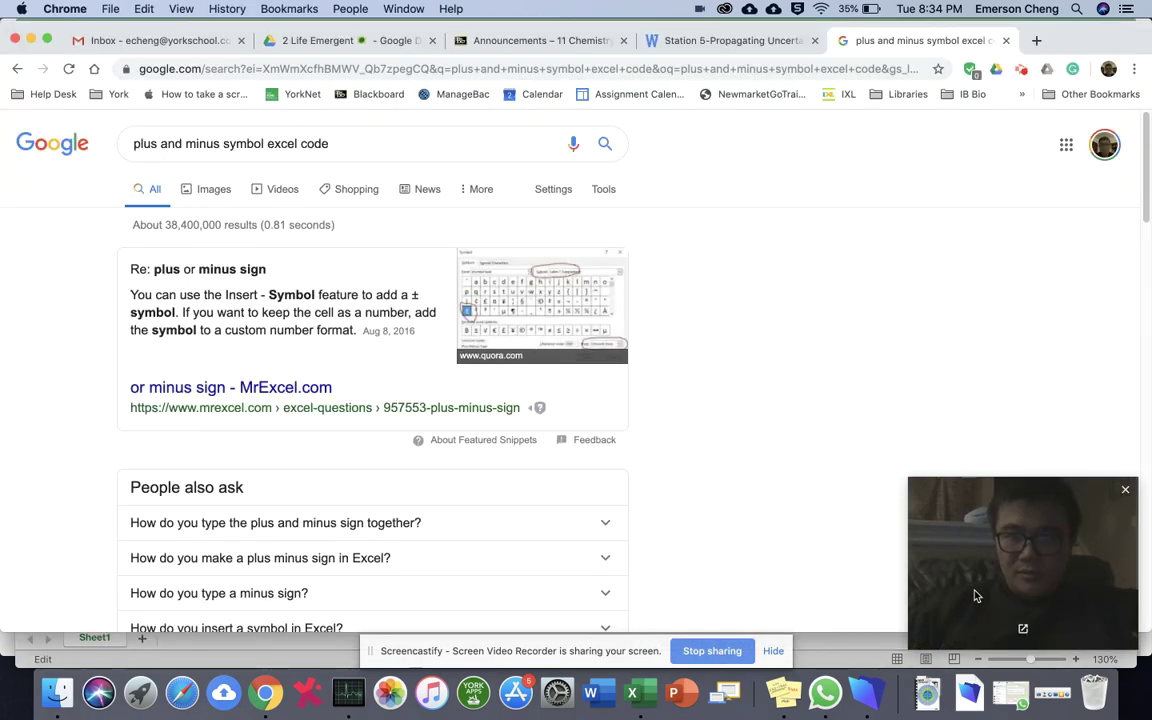
click(1021, 70)
click(926, 238)
click(926, 238)
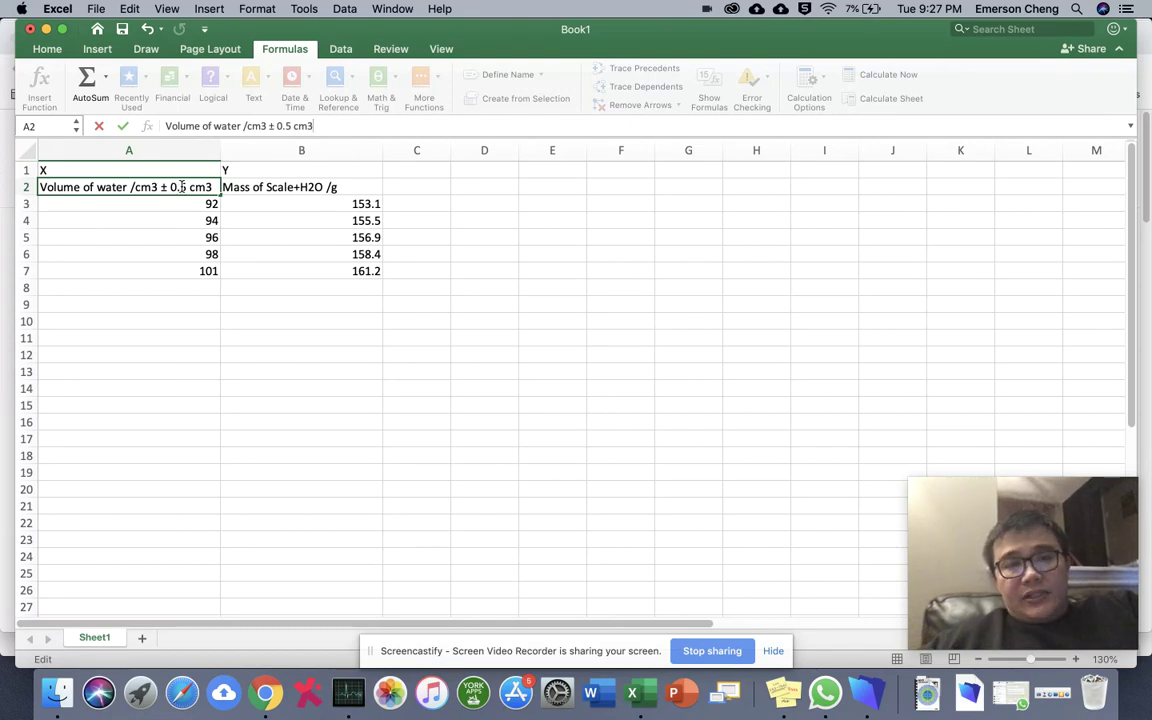
Commit the edited volume header in A2 and leave the empty cell B9 selected
click(364, 190)
click(182, 189)
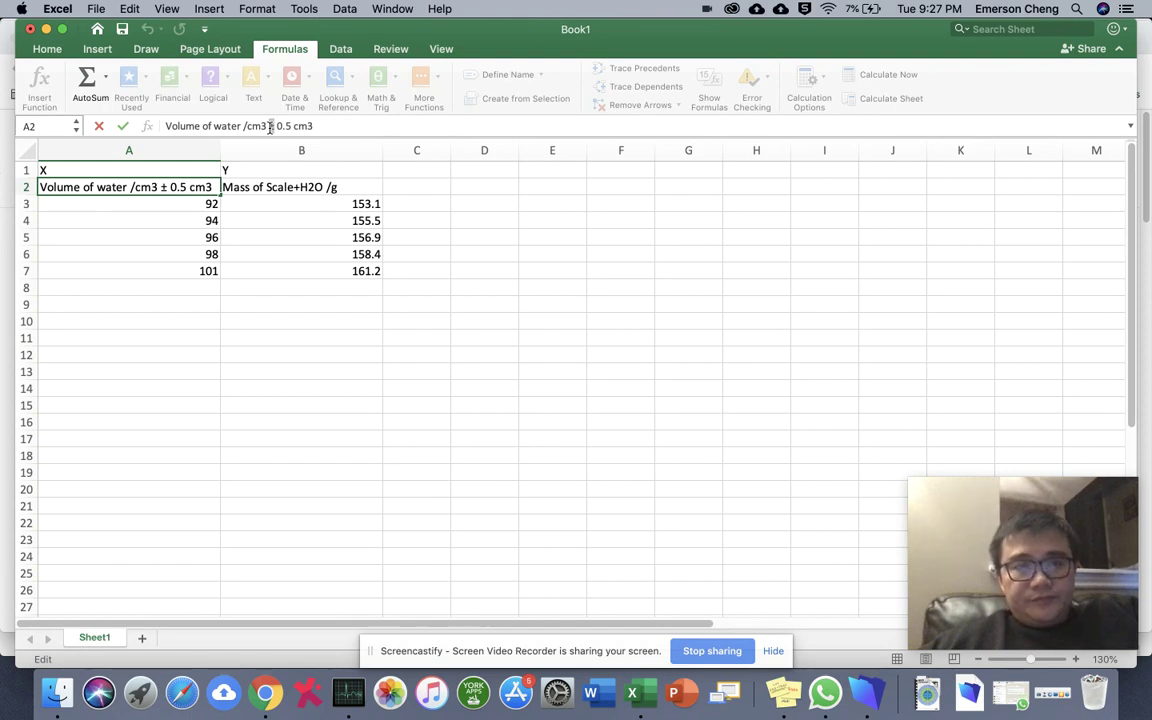
click(337, 312)
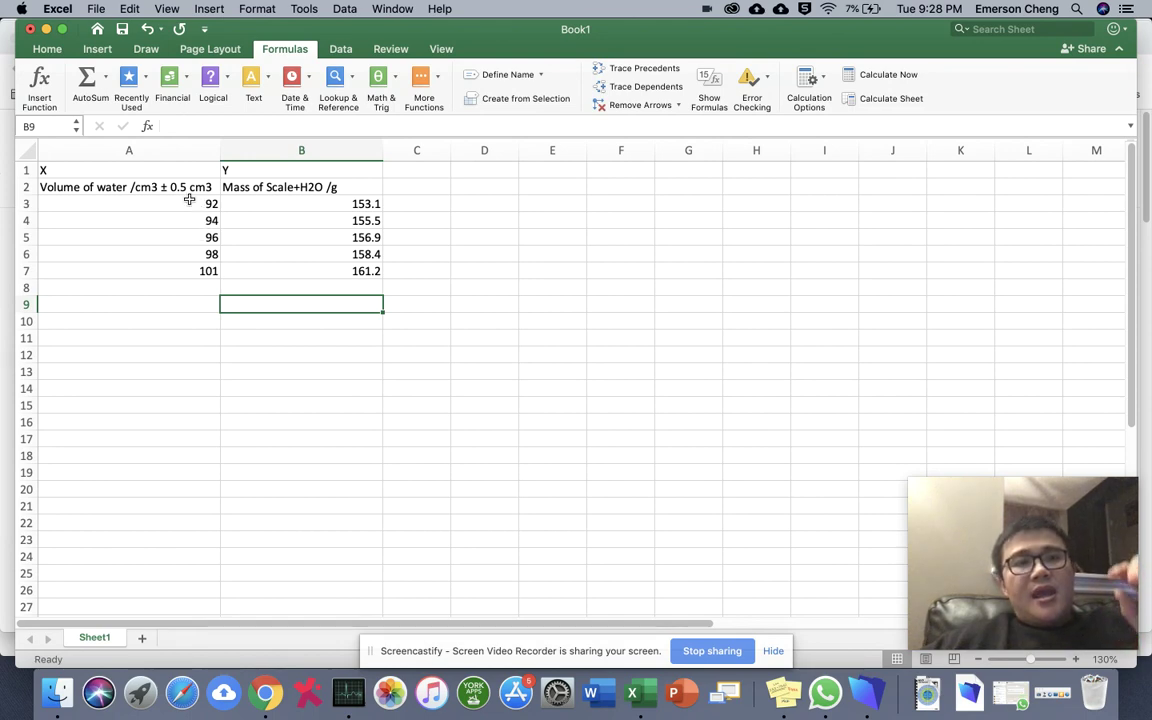
scroll(189, 200, right, 1)
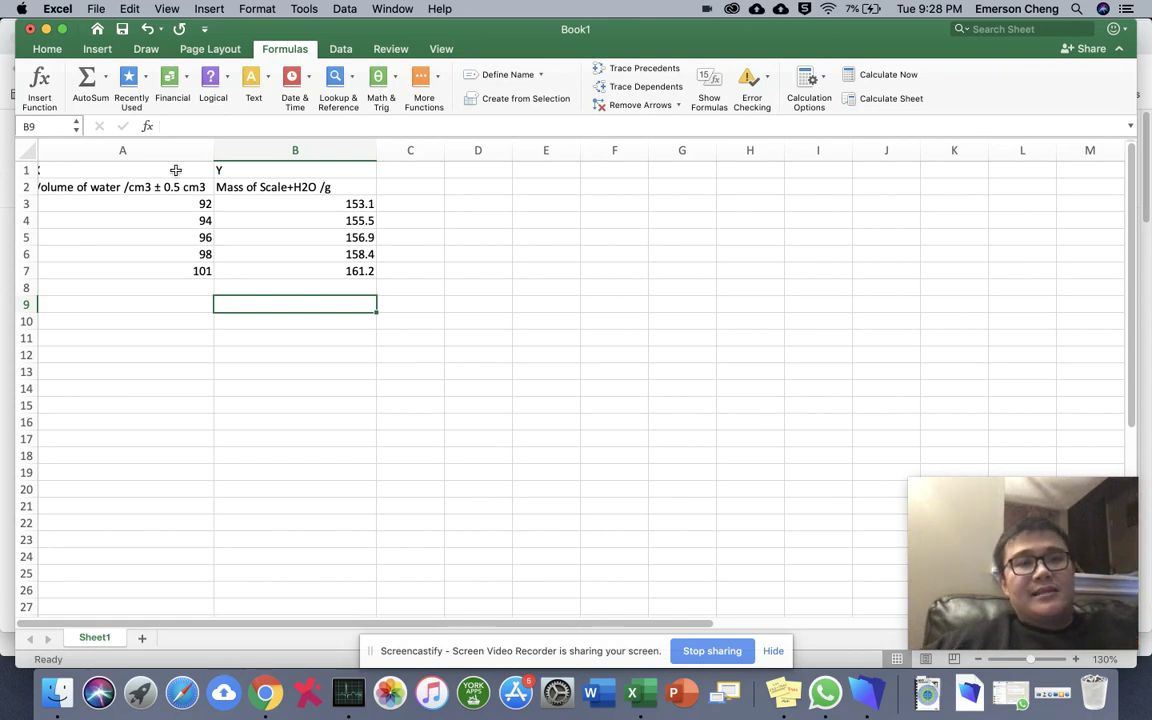
scroll(145, 252, left, 1)
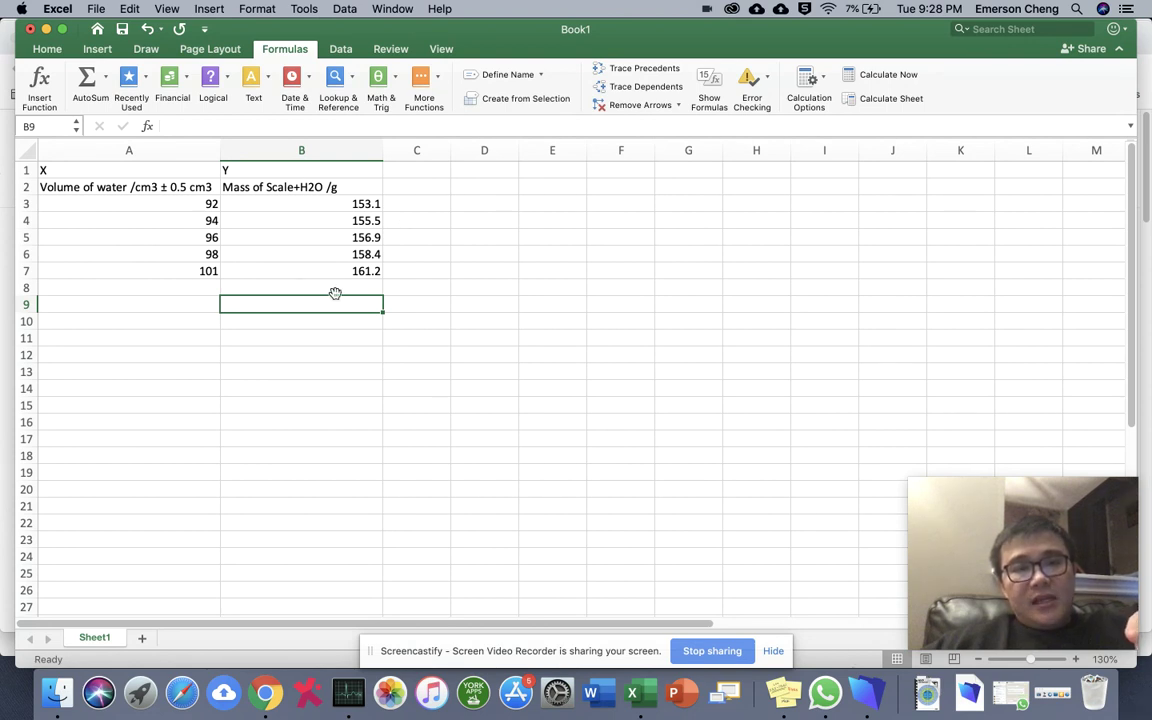
Replace "Scale" with "beaker" in the mass header in cell B2
click(287, 187)
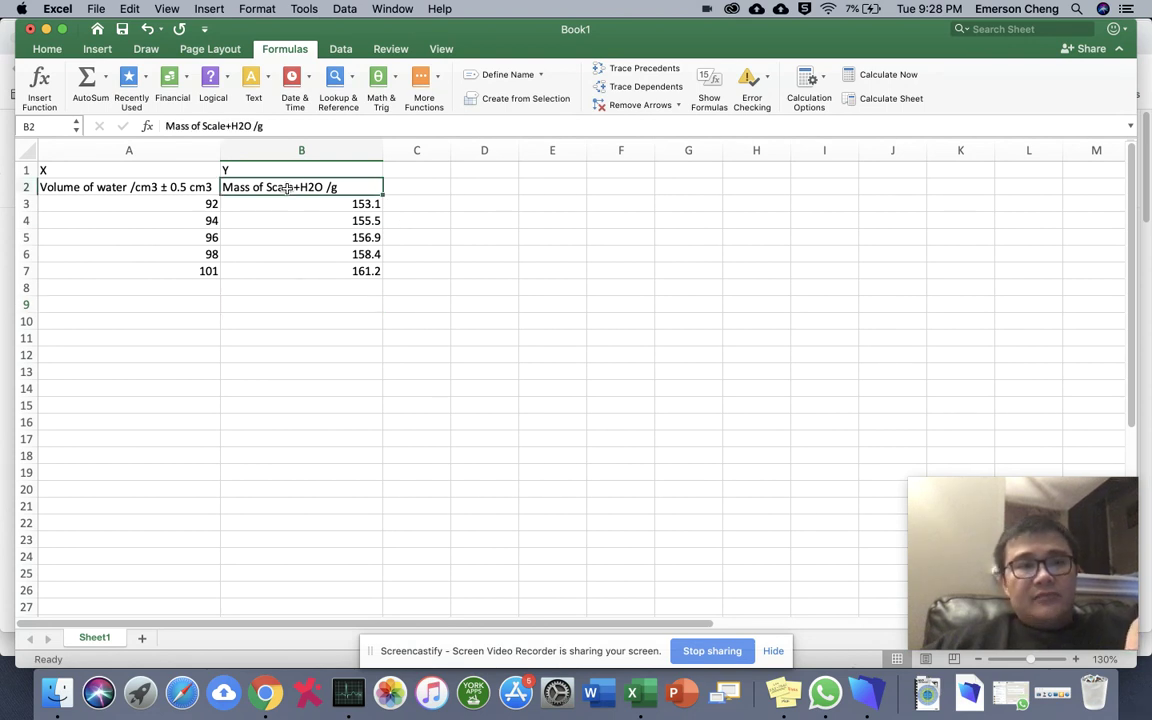
double_click(211, 126)
text(beaker)
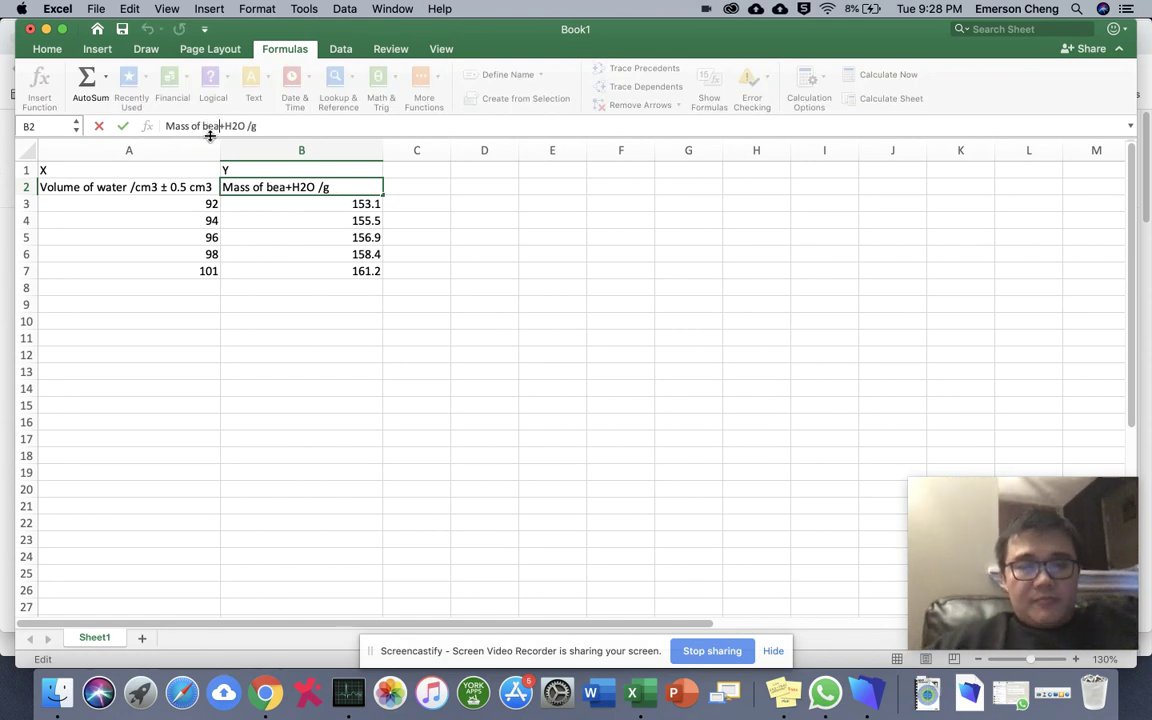
click(337, 205)
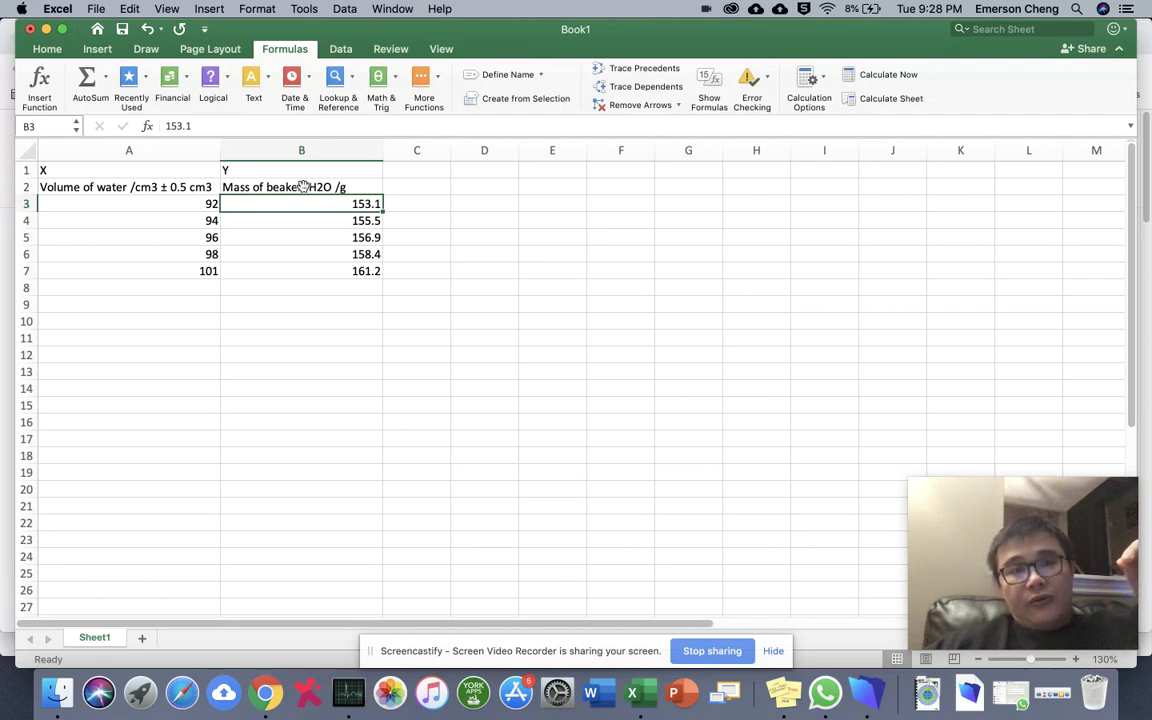
click(169, 207)
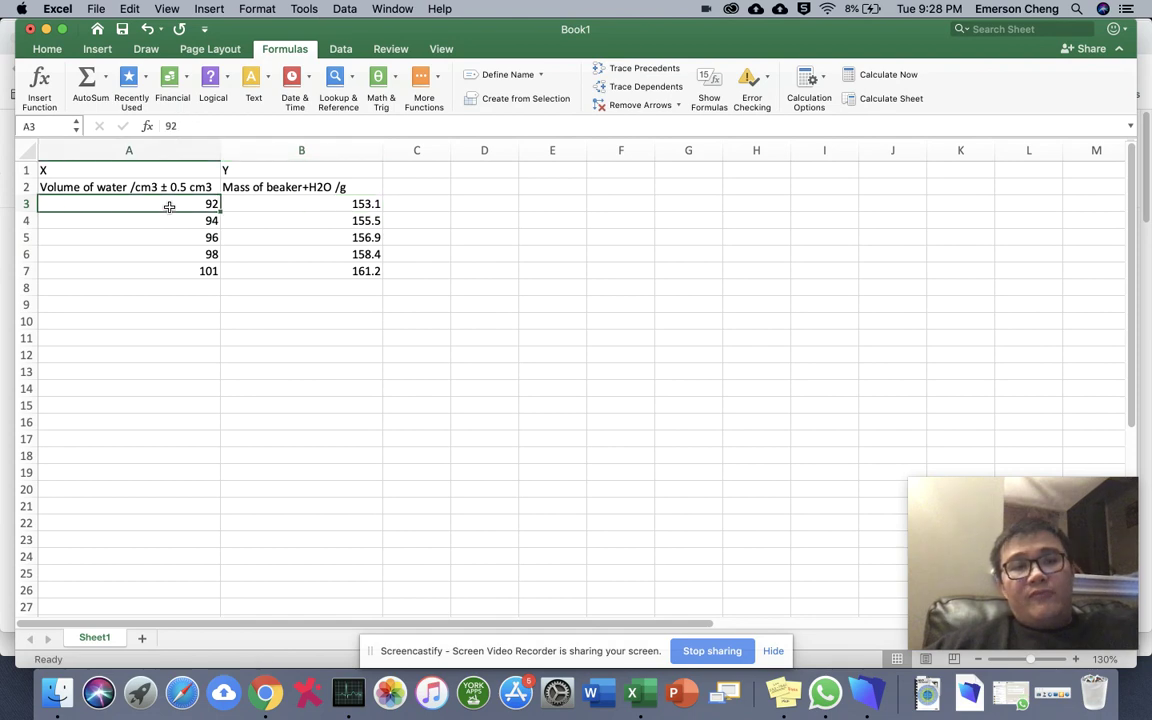
click(294, 203)
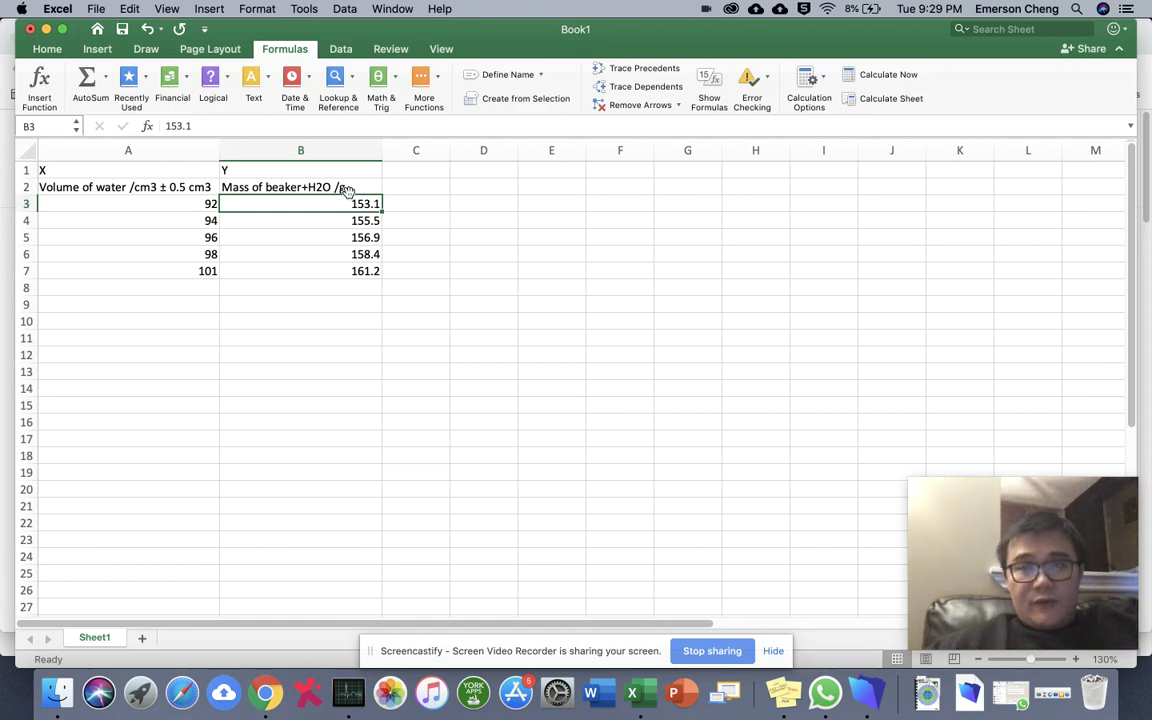
Switch to Chrome and look through the Blackboard chemistry announcements for the Activity 5 - Propagating Uncertainty handout link
key(super+Tab)
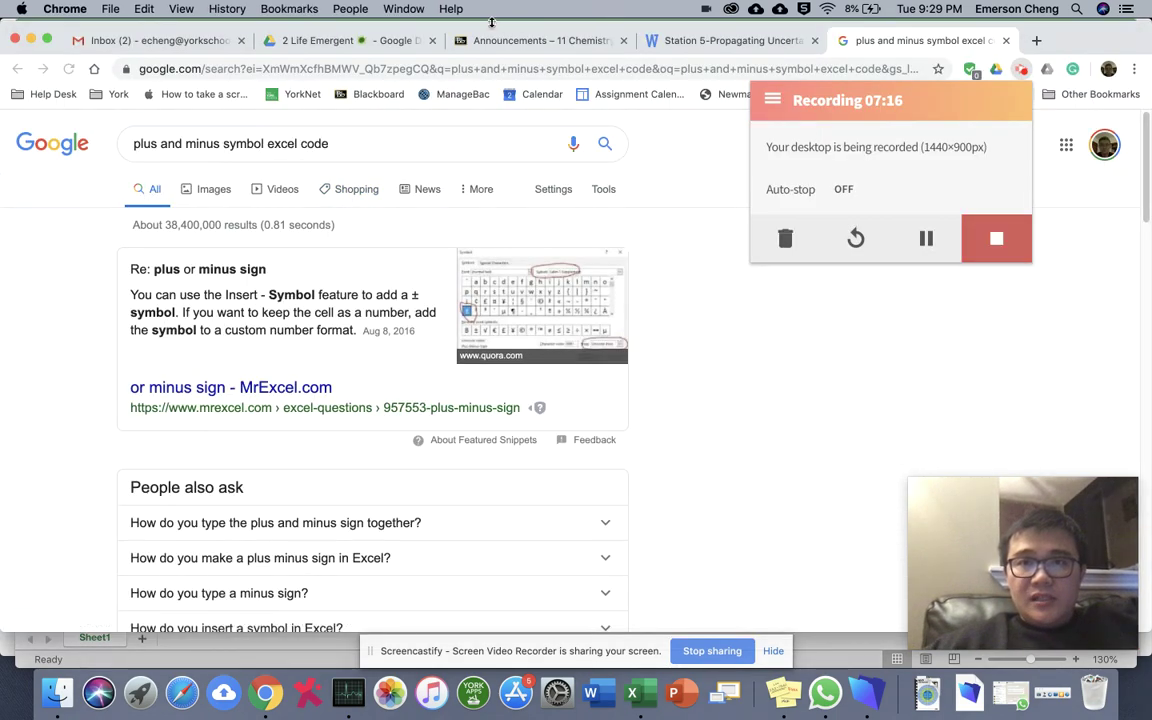
click(726, 44)
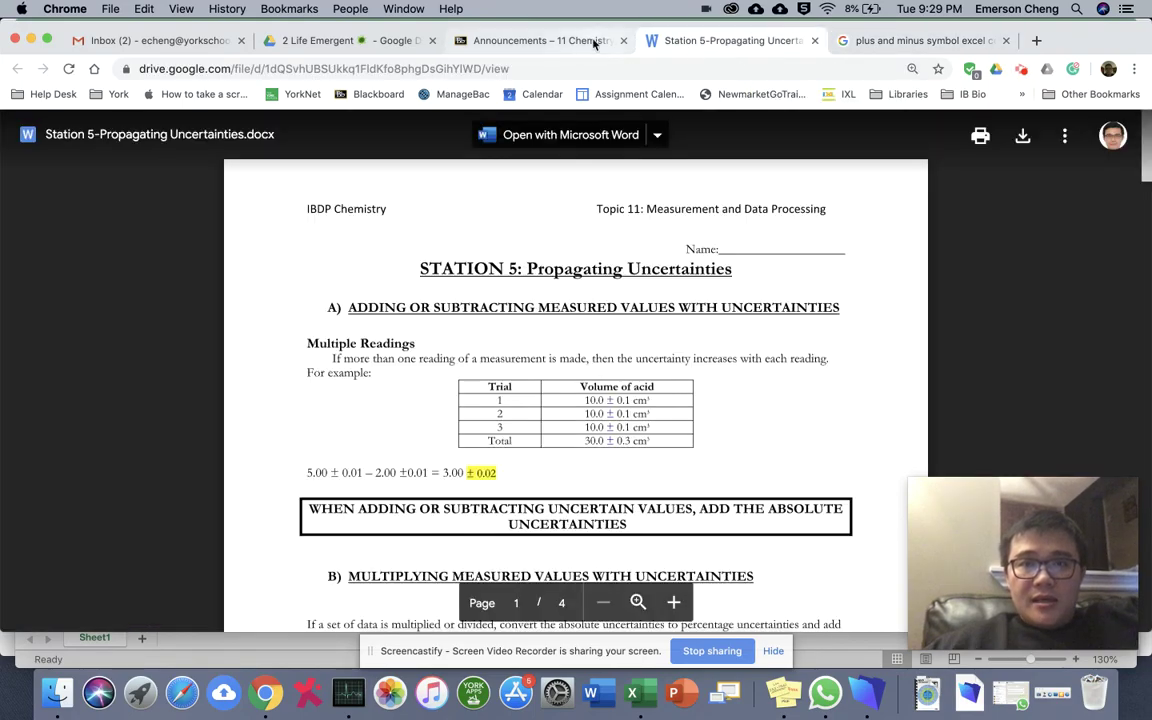
click(592, 42)
scroll(585, 459, up, 5)
scroll(586, 460, down, 20)
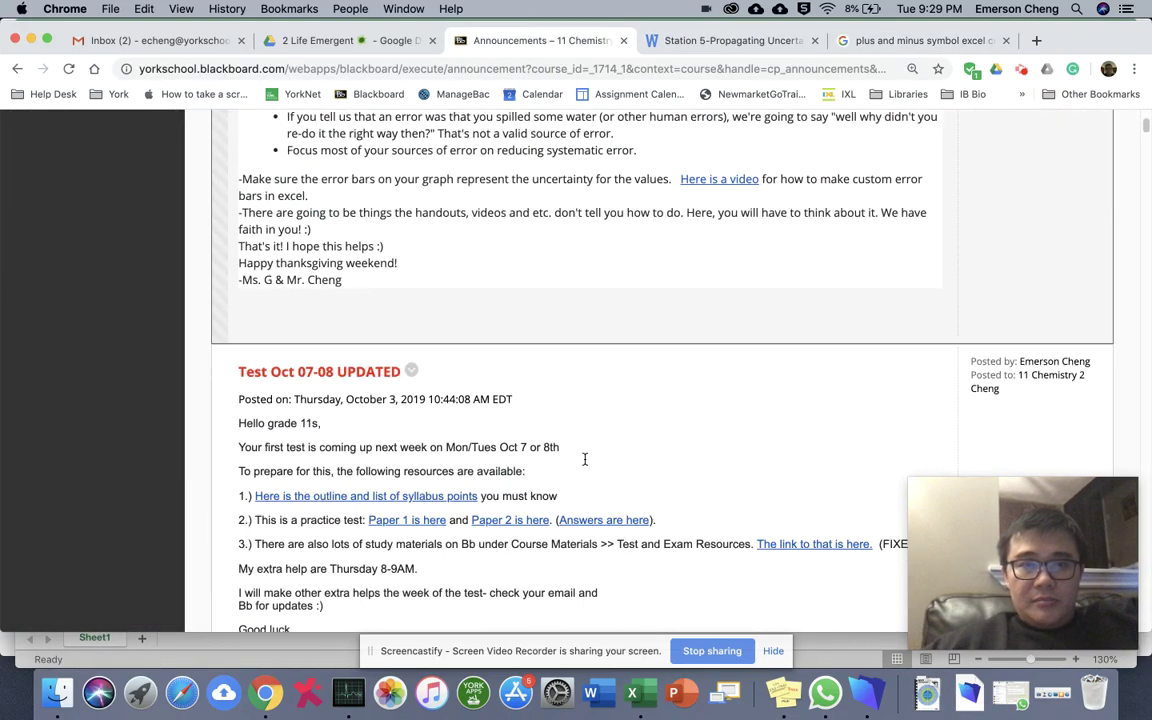
scroll(586, 464, down, 8)
scroll(586, 464, up, 10)
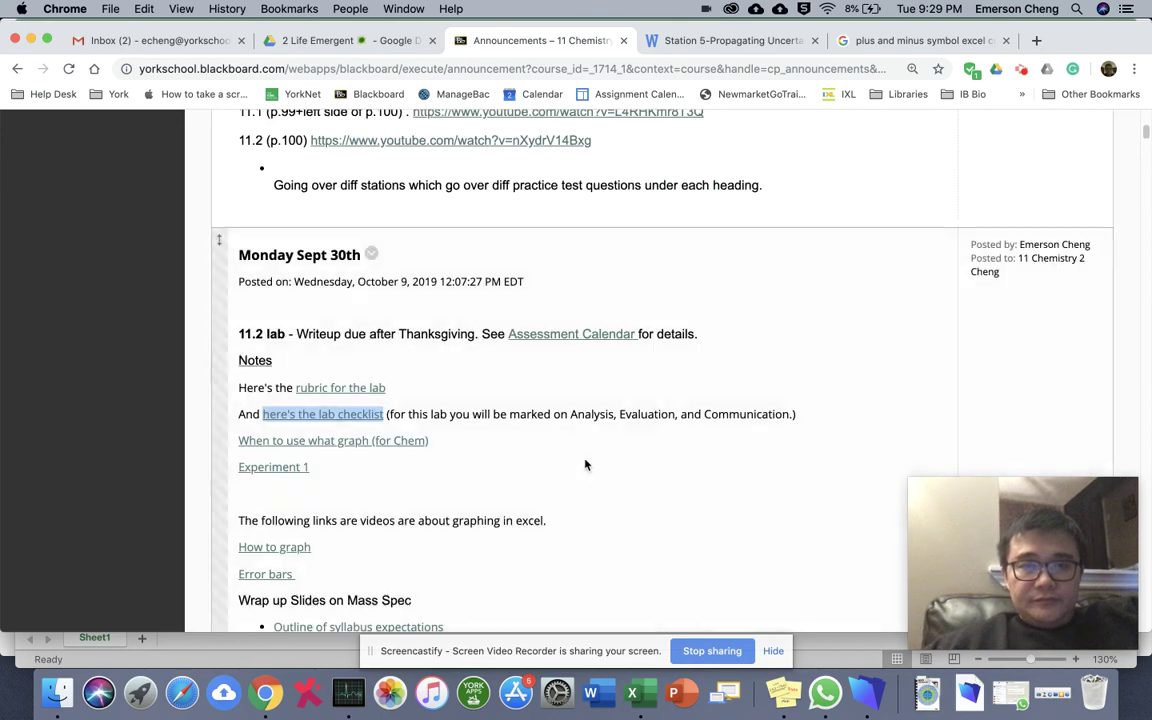
scroll(586, 464, down, 8)
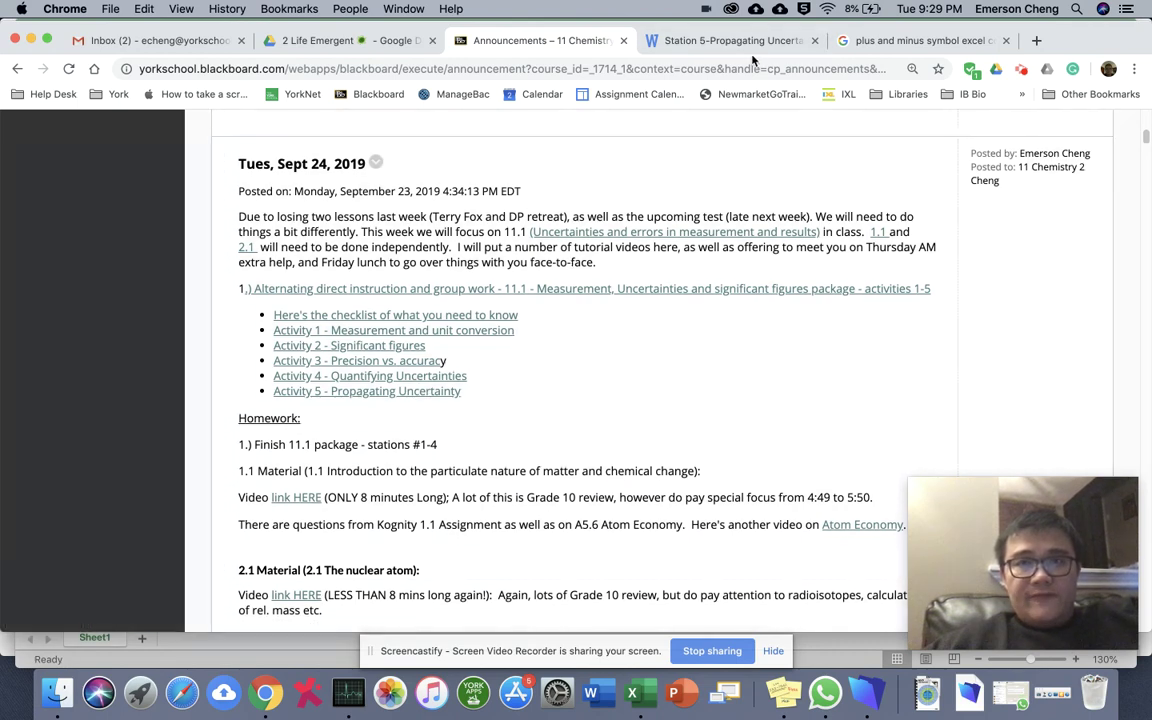
Review the Station 5 handout's rules for adding, subtracting, multiplying and dividing values with uncertainties, and return to Excel
click(752, 48)
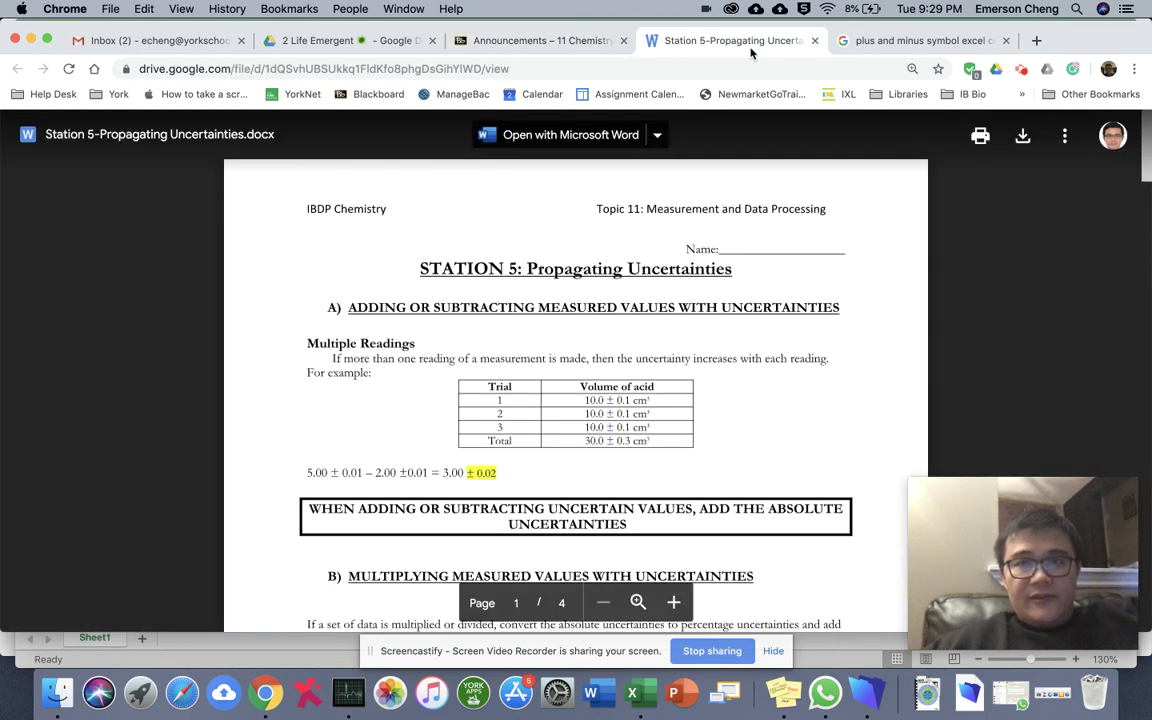
scroll(513, 457, down, 5)
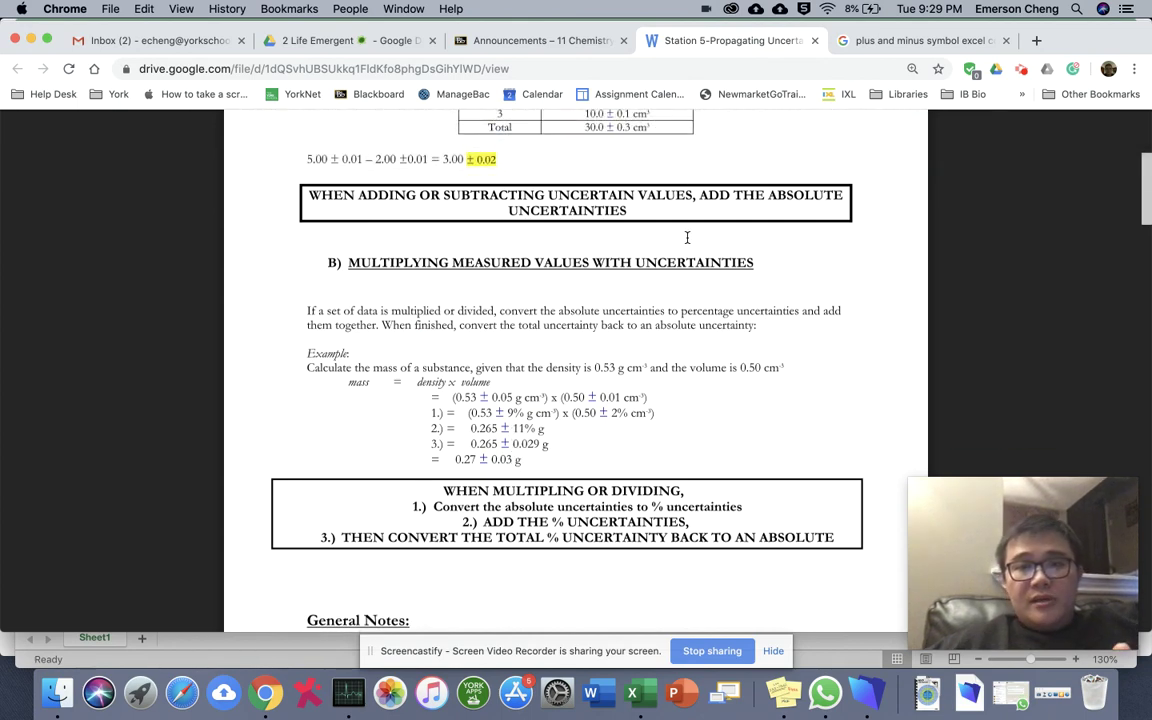
scroll(687, 237, up, 1)
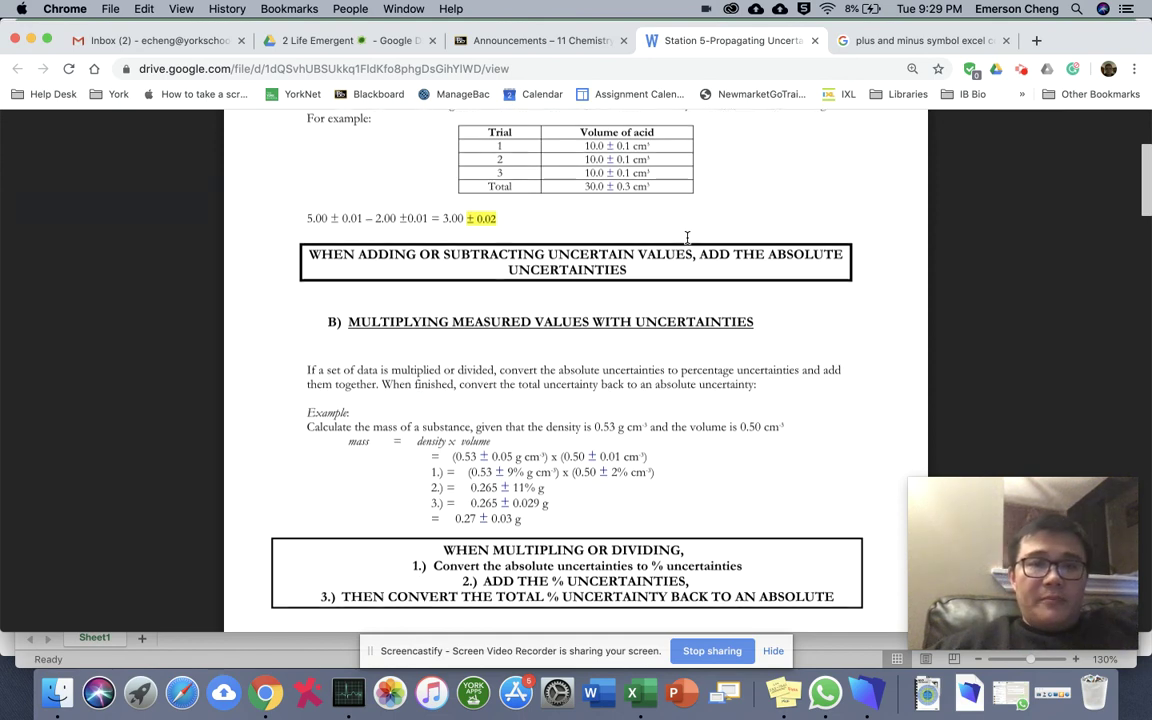
key(super+Tab)
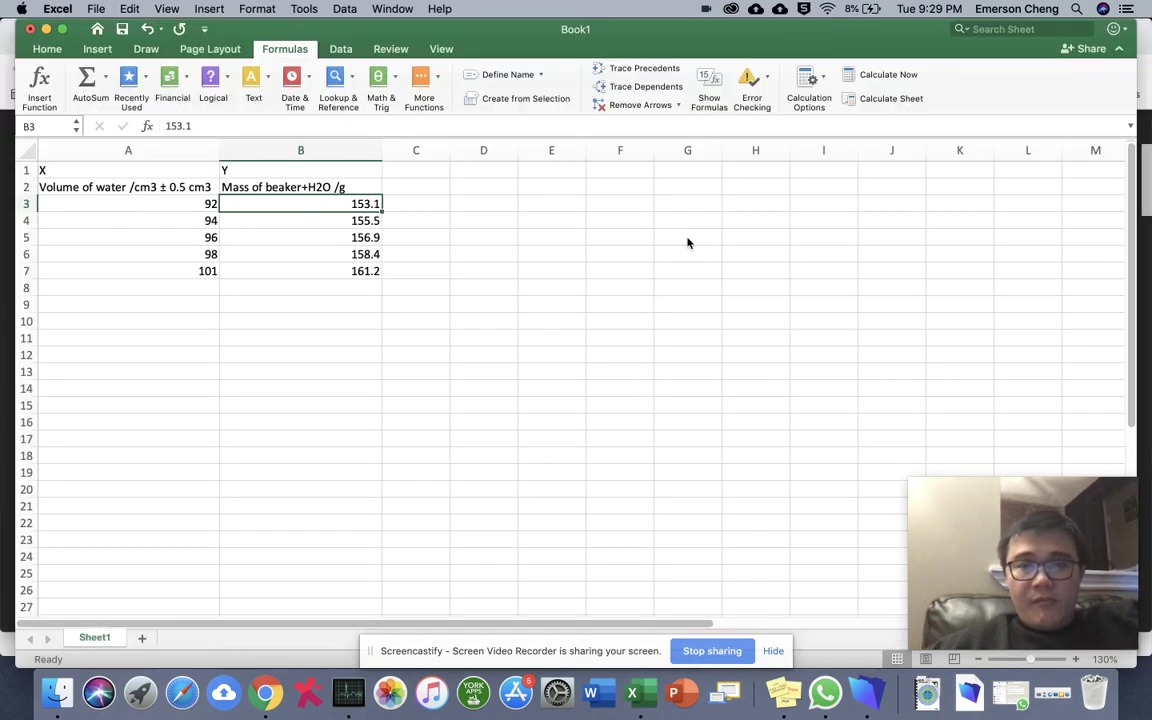
Narrow column B to fit its mass header more closely and widen the empty column C
click(408, 185)
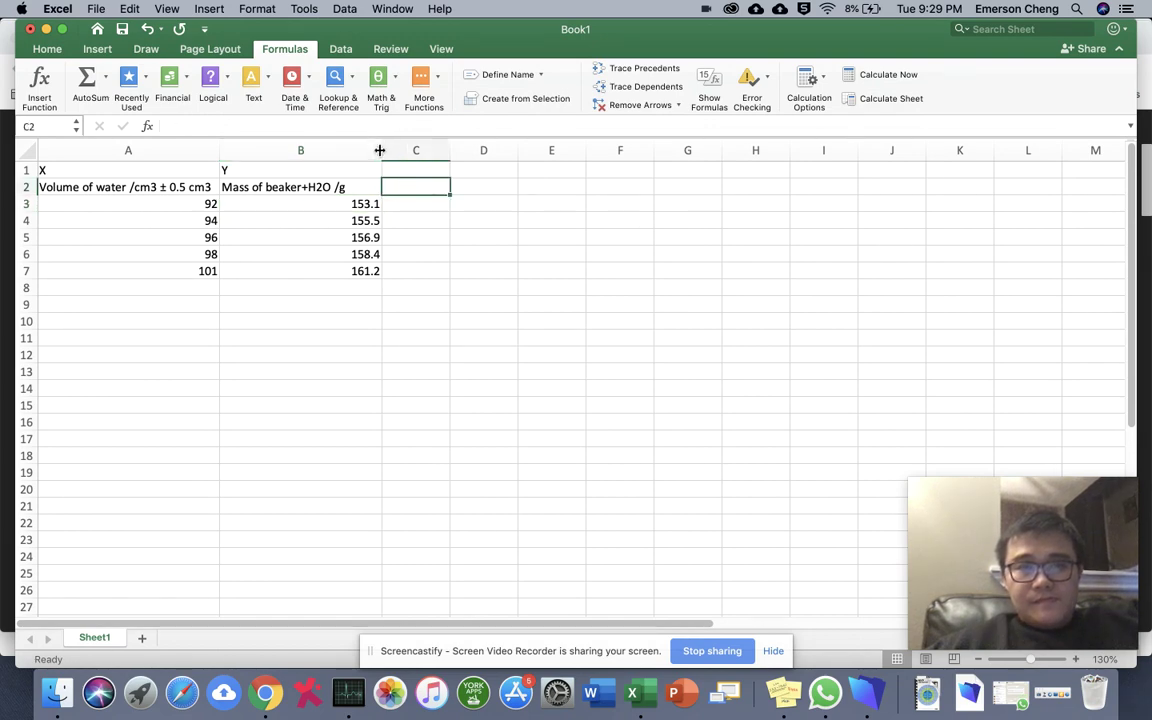
drag(381, 150, 361, 150)
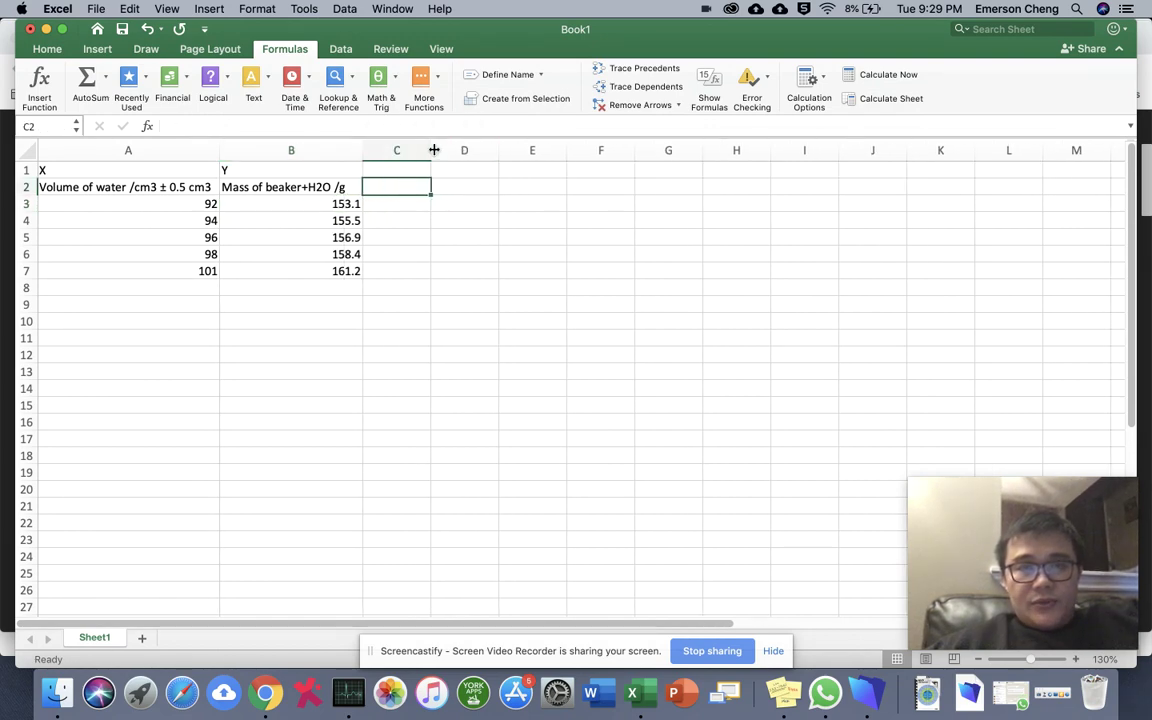
drag(431, 150, 525, 152)
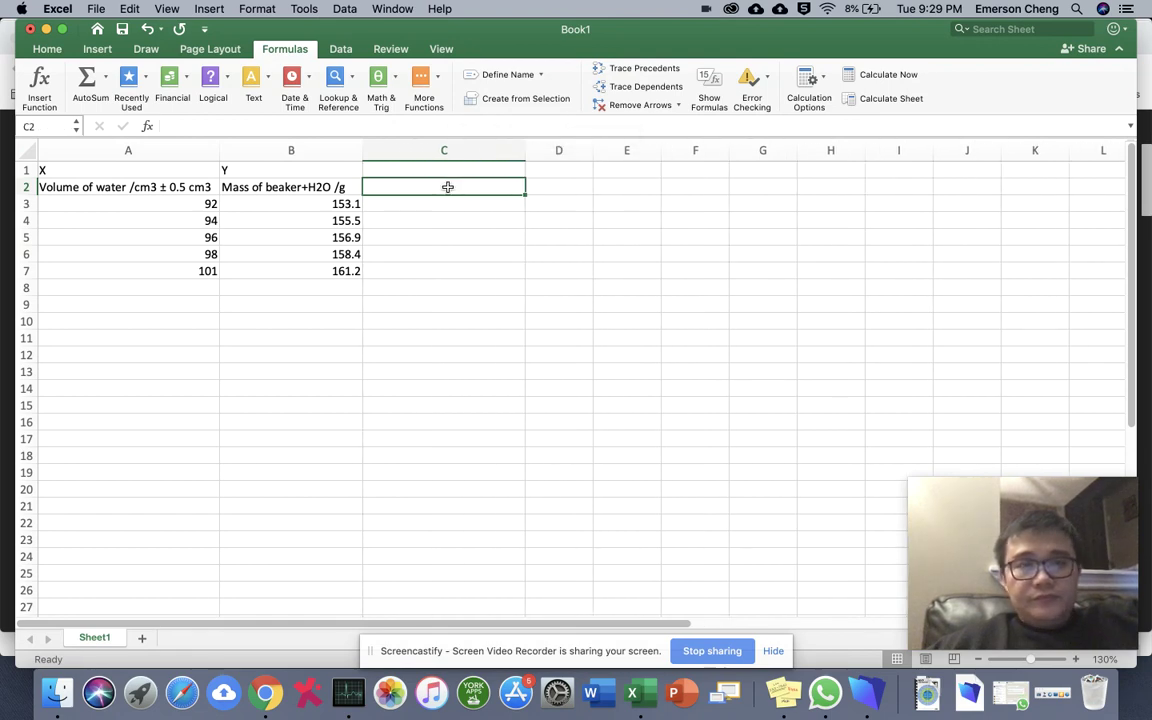
Glance at the Station 5 handout in Chrome, return to Excel and enter the header "% uncertainty from GC" in cell C1
key(Up)
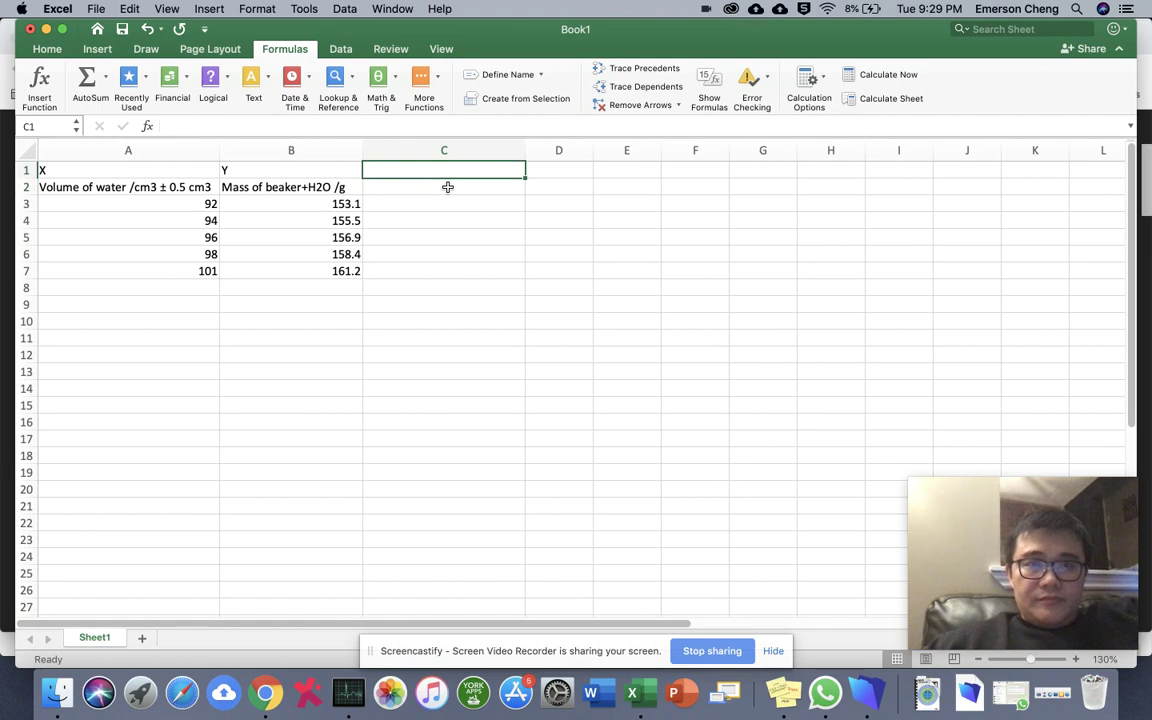
key(super+Tab)
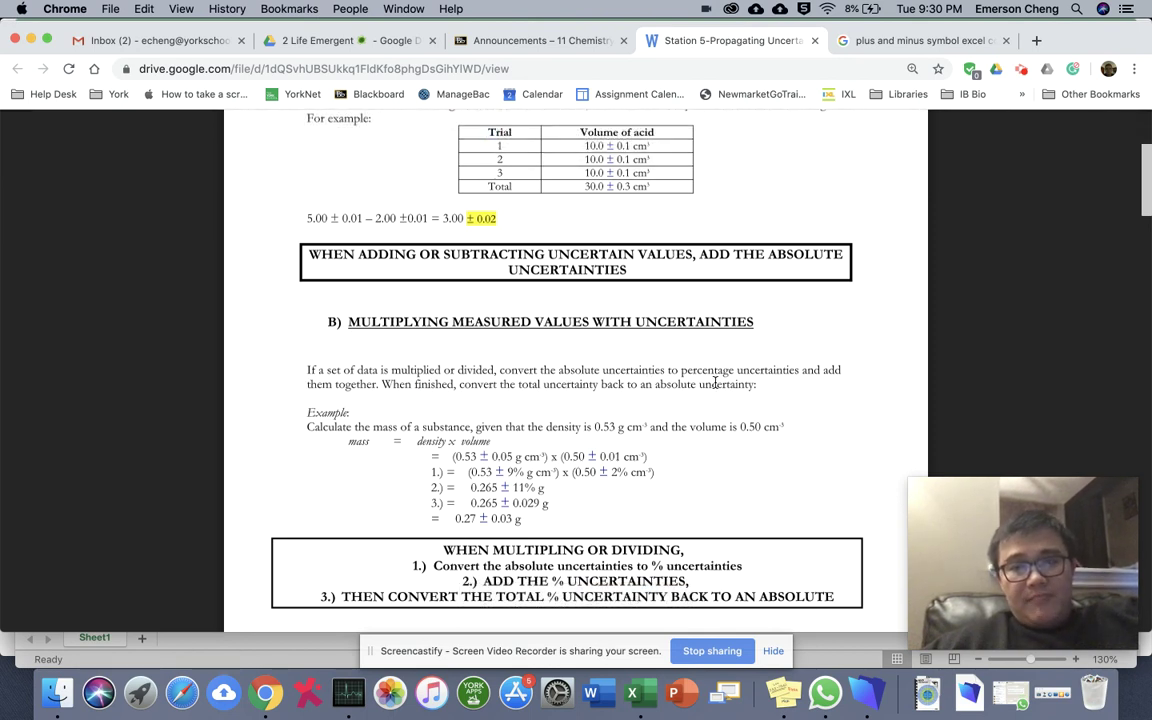
key(super+Tab)
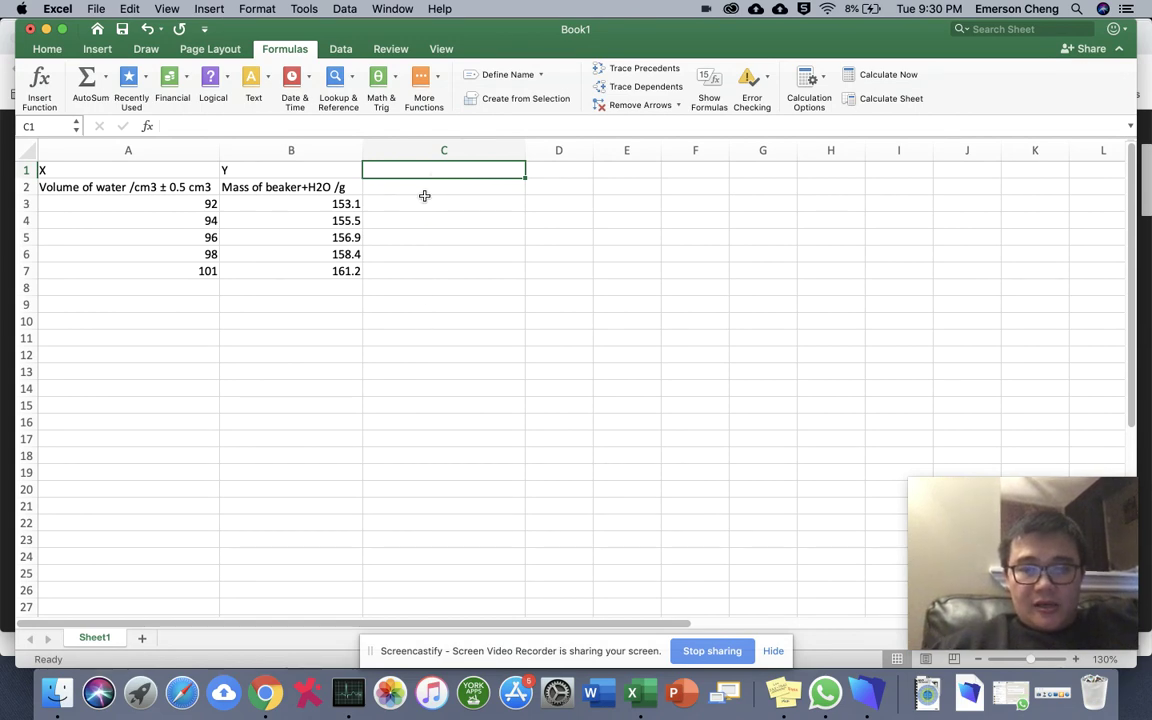
text(%)
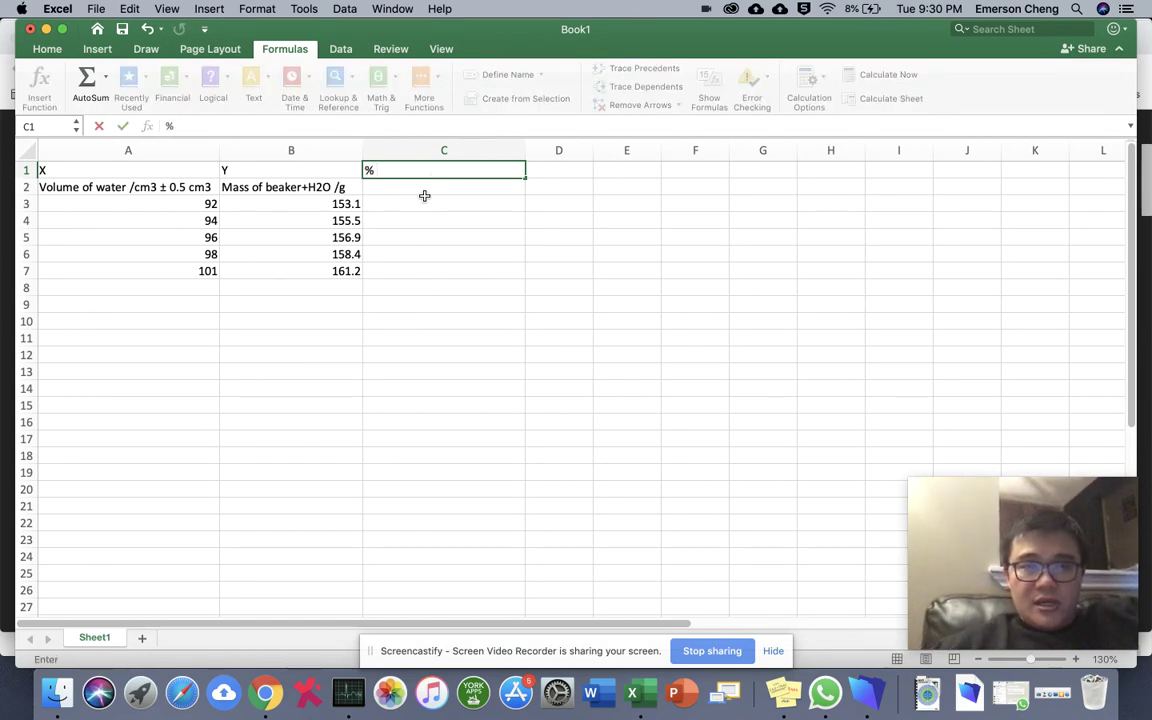
text( uncertaint)
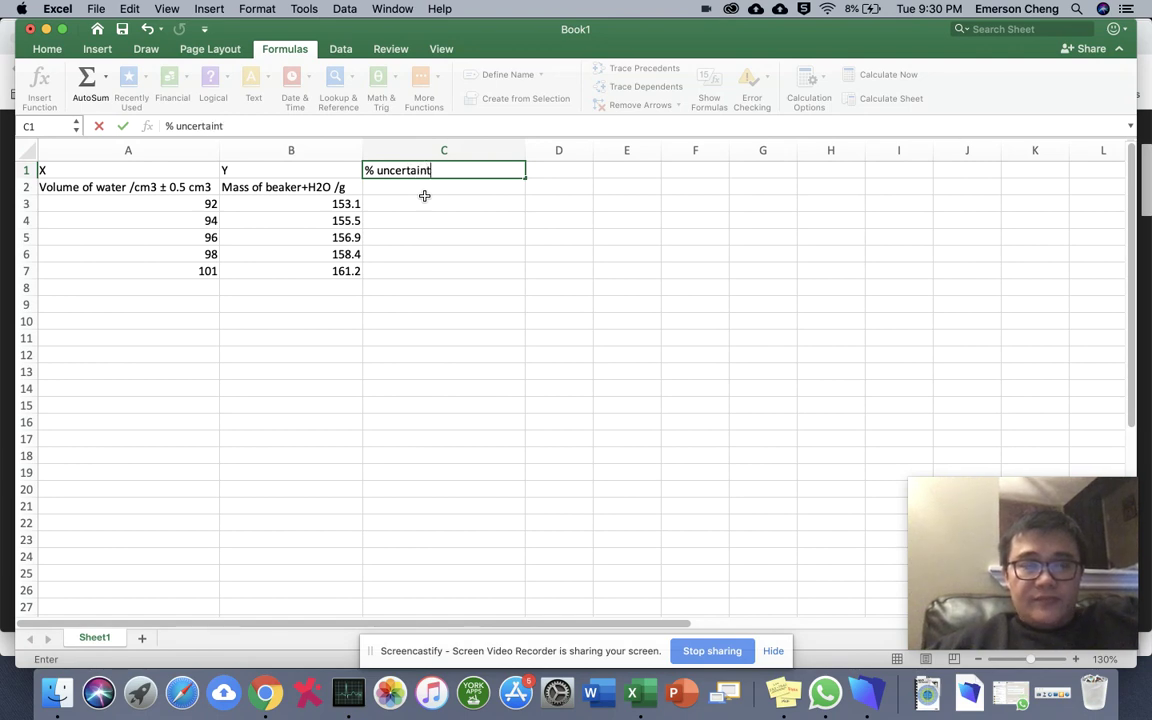
text(y from )
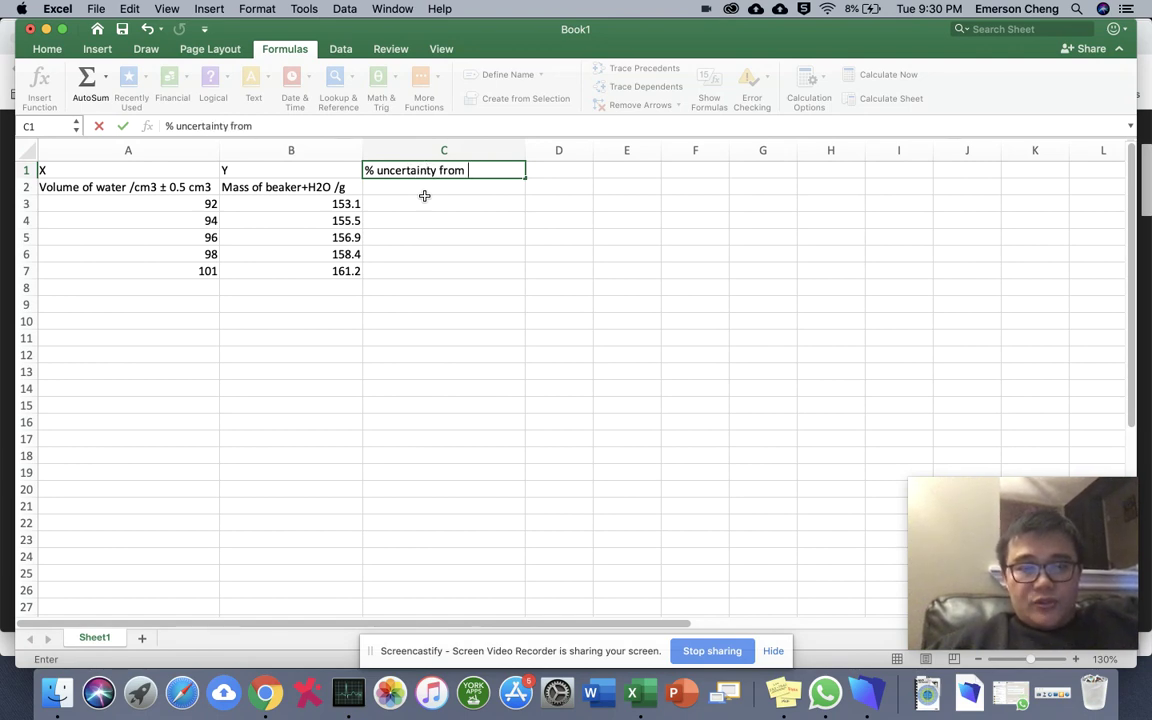
text(GC)
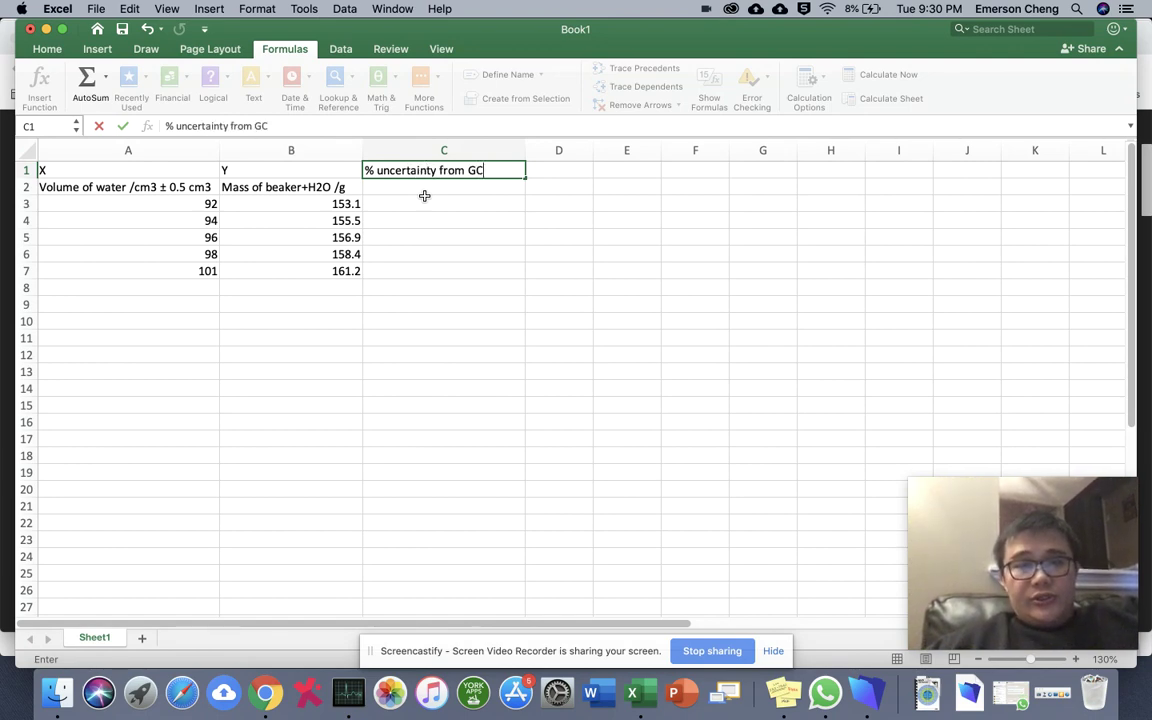
click(419, 203)
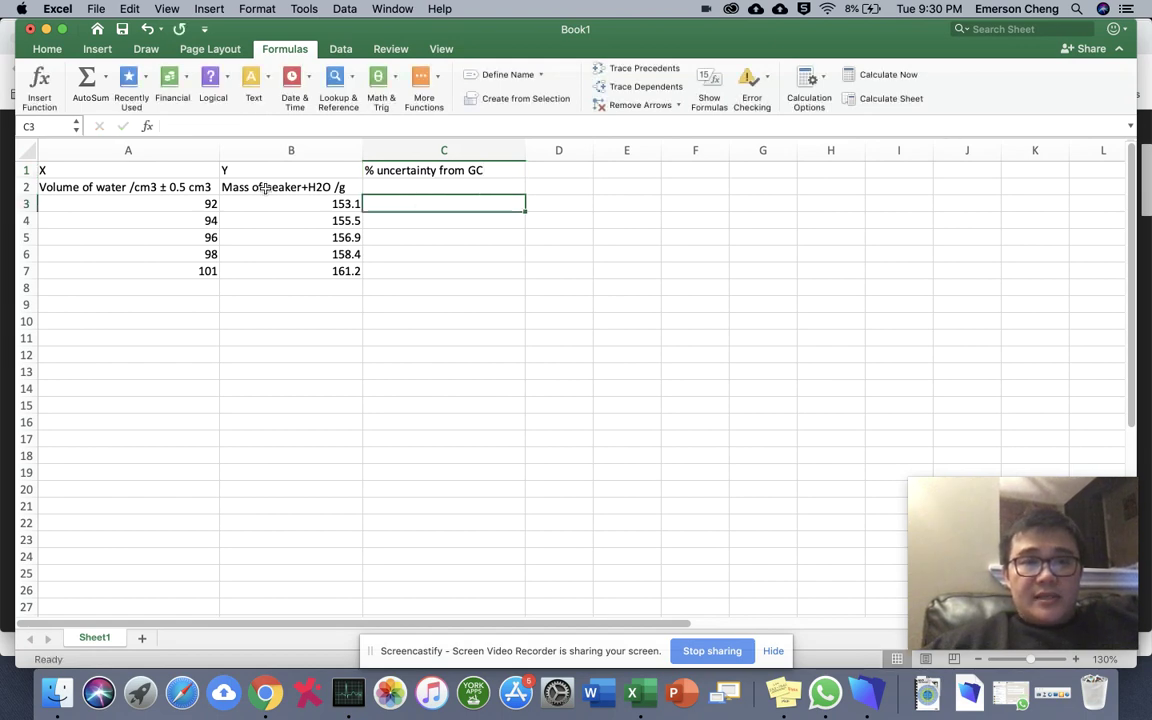
Begin a formula in cell C3 for the percentage uncertainty of the first volume reading
click(165, 203)
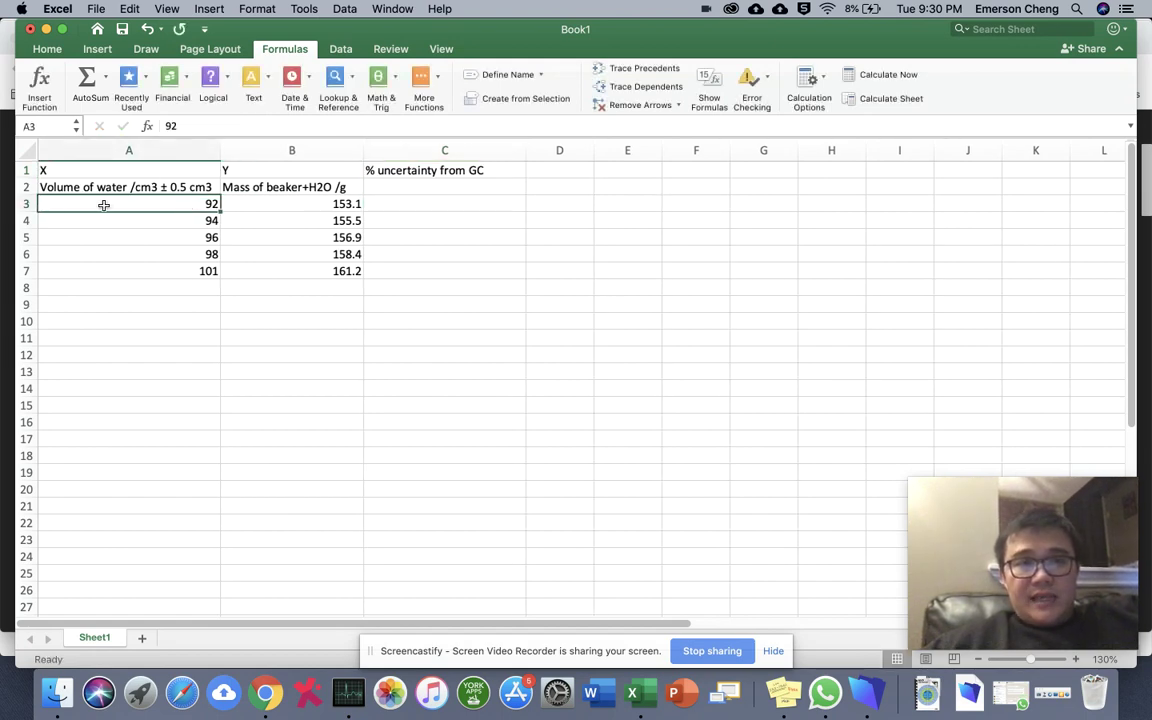
click(433, 204)
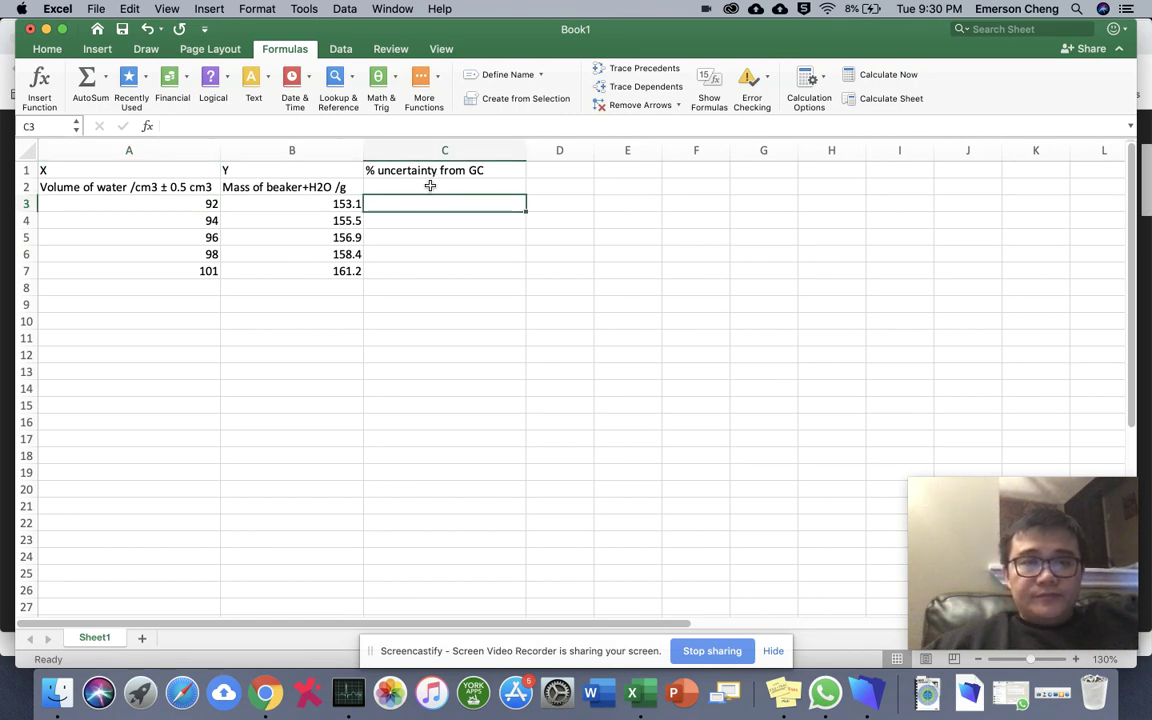
text(=)
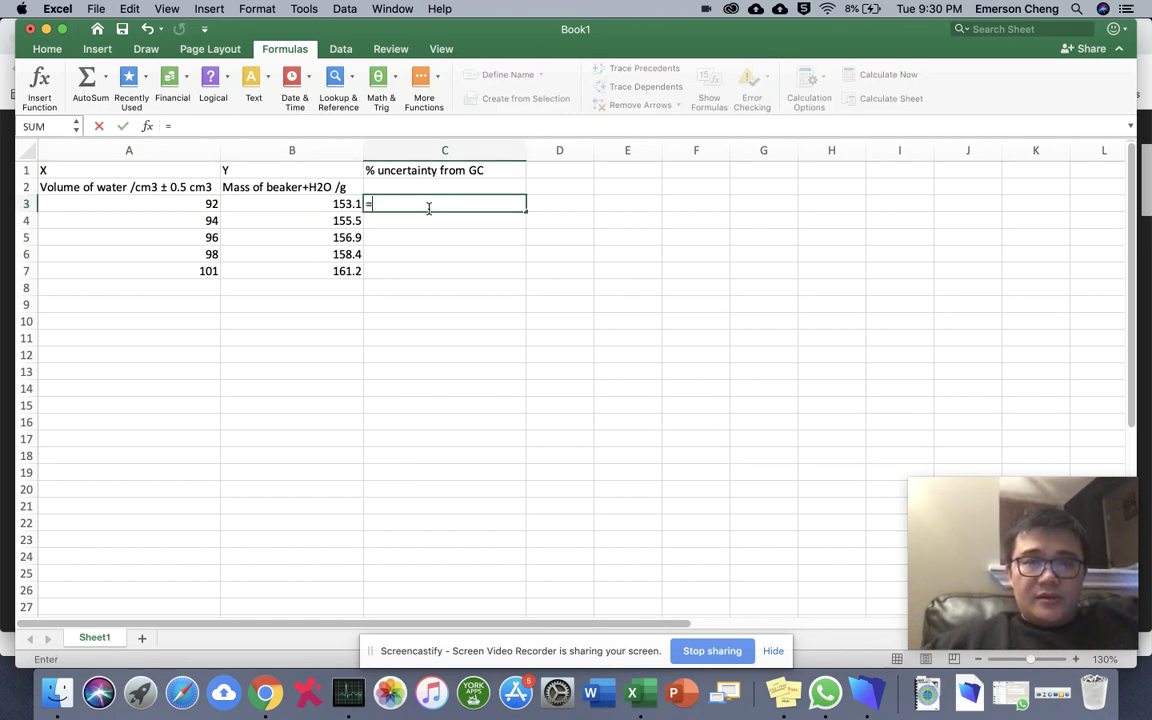
Switch to Chrome, open the Activity 4 - Quantifying Uncertainties handout from the announcements and find its percentage uncertainty formula
key(super+Tab)
scroll(569, 355, down, 5)
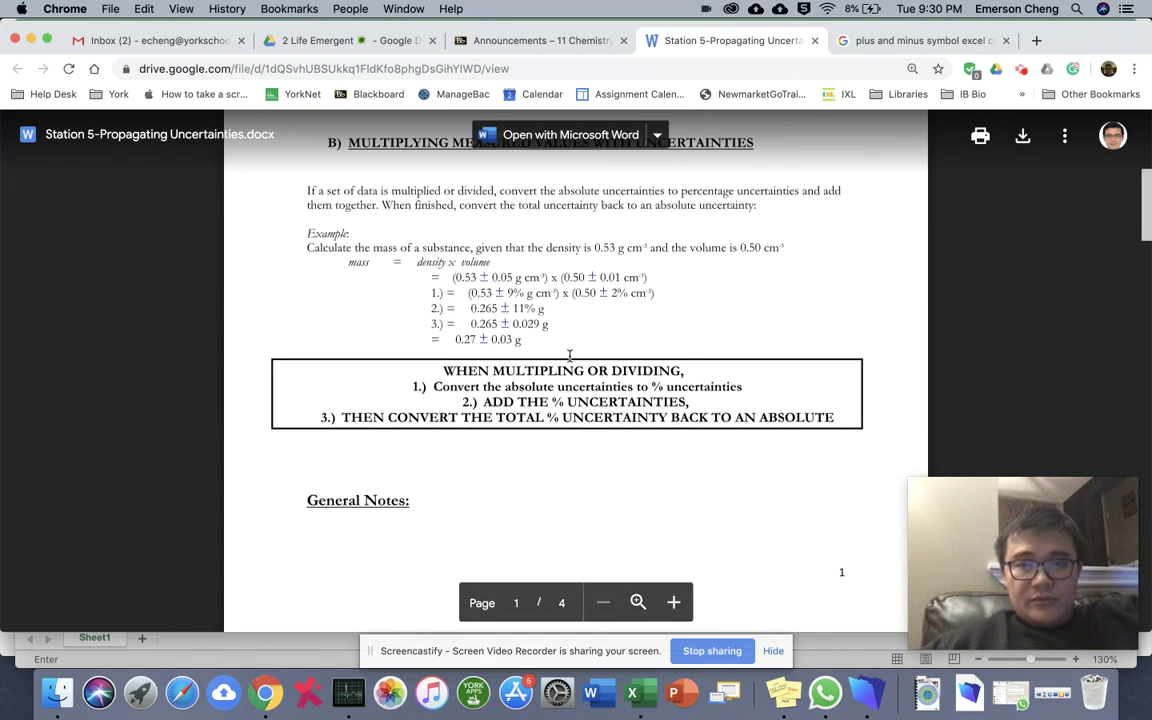
scroll(569, 355, up, 5)
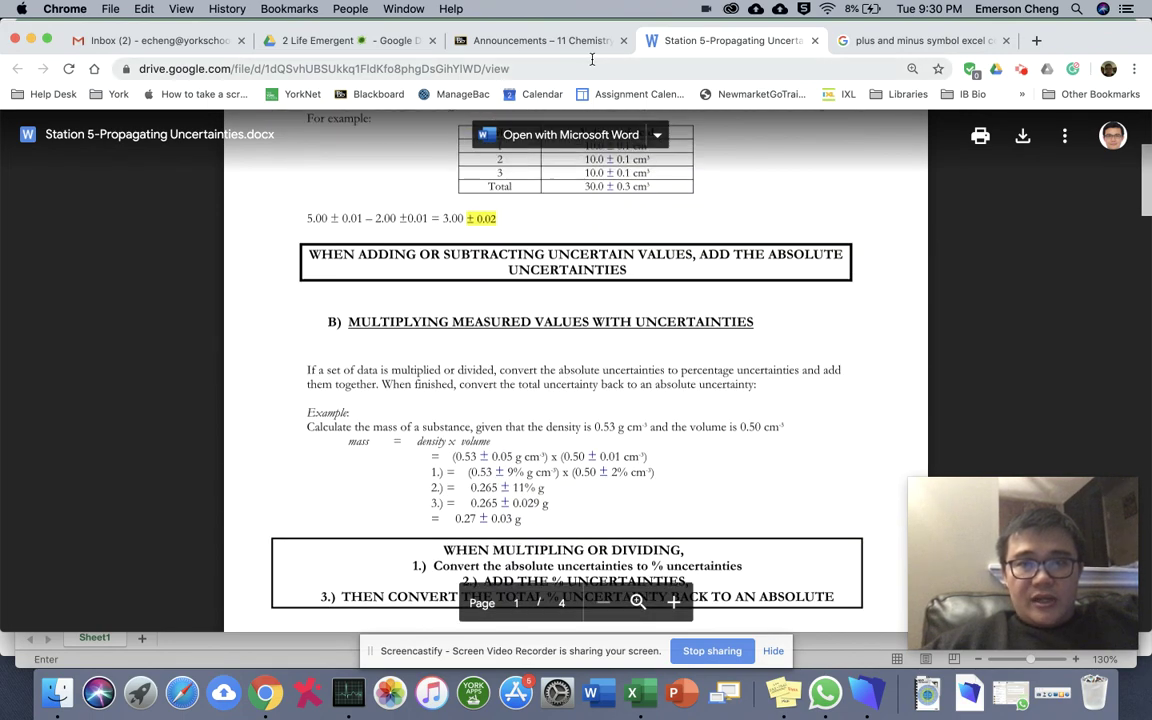
click(515, 40)
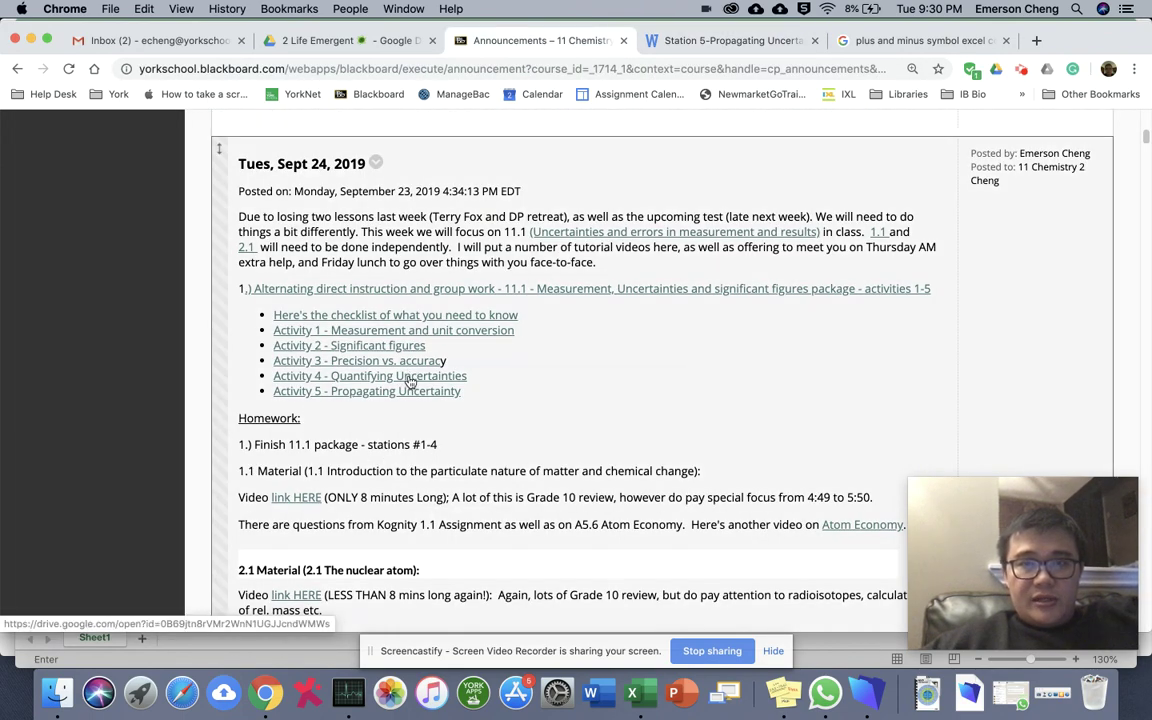
right_click(410, 376)
click(440, 386)
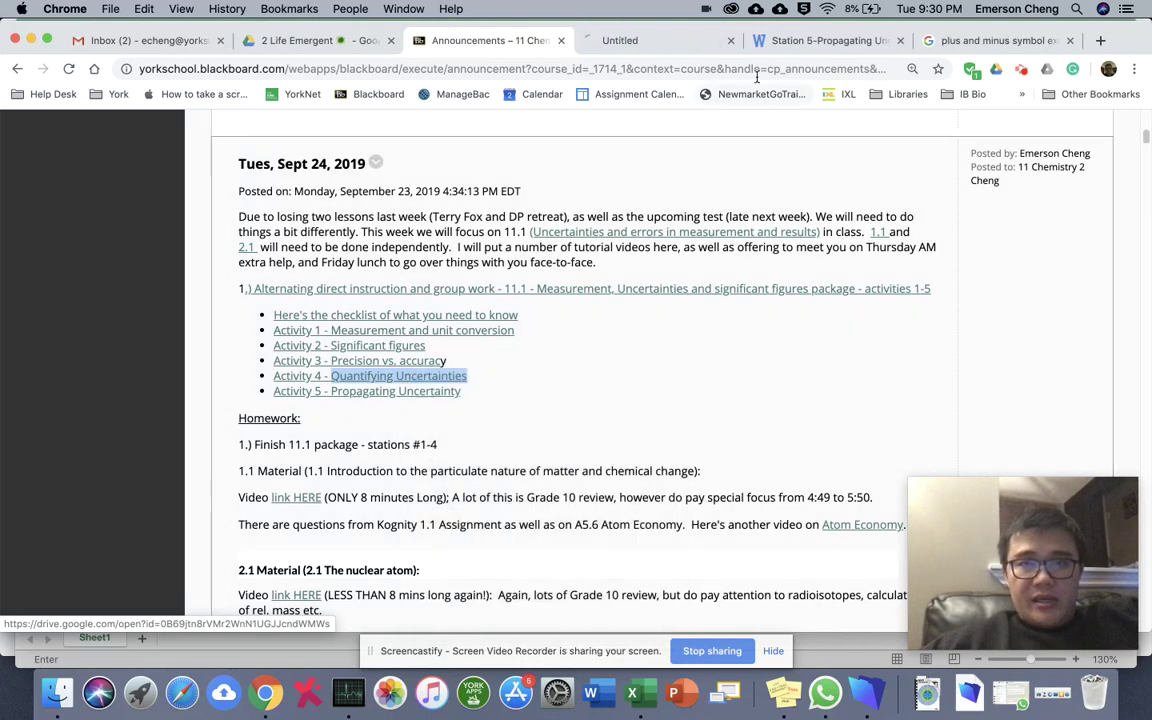
click(677, 41)
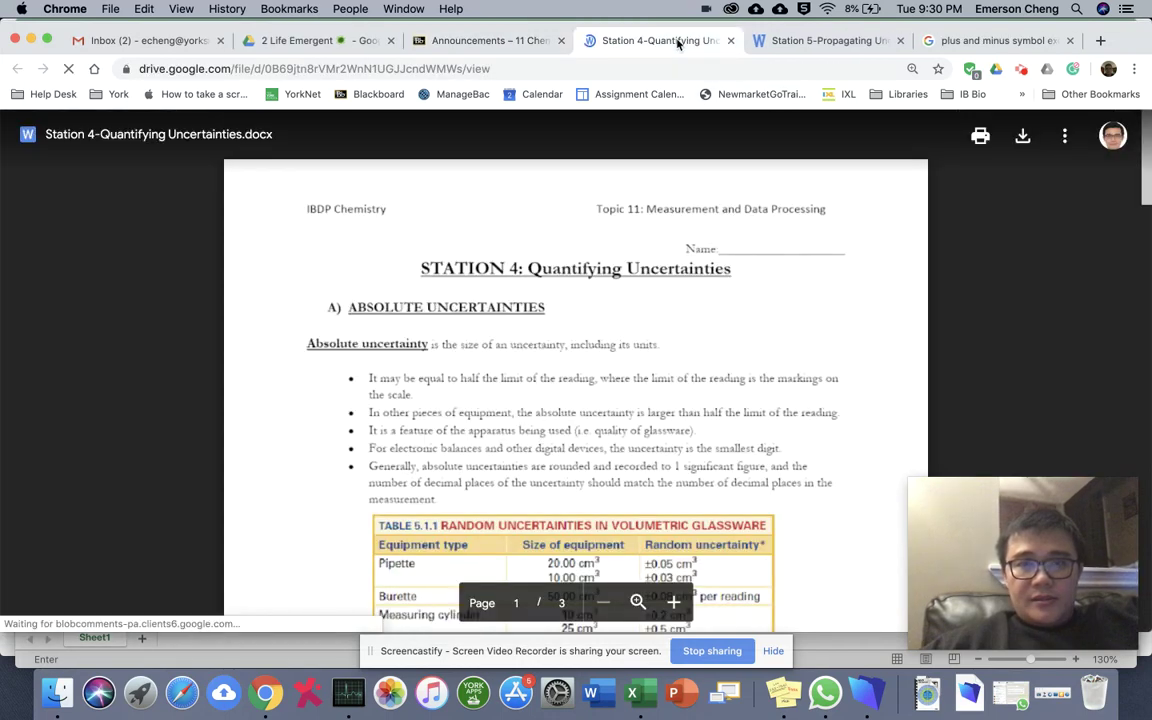
scroll(529, 451, down, 10)
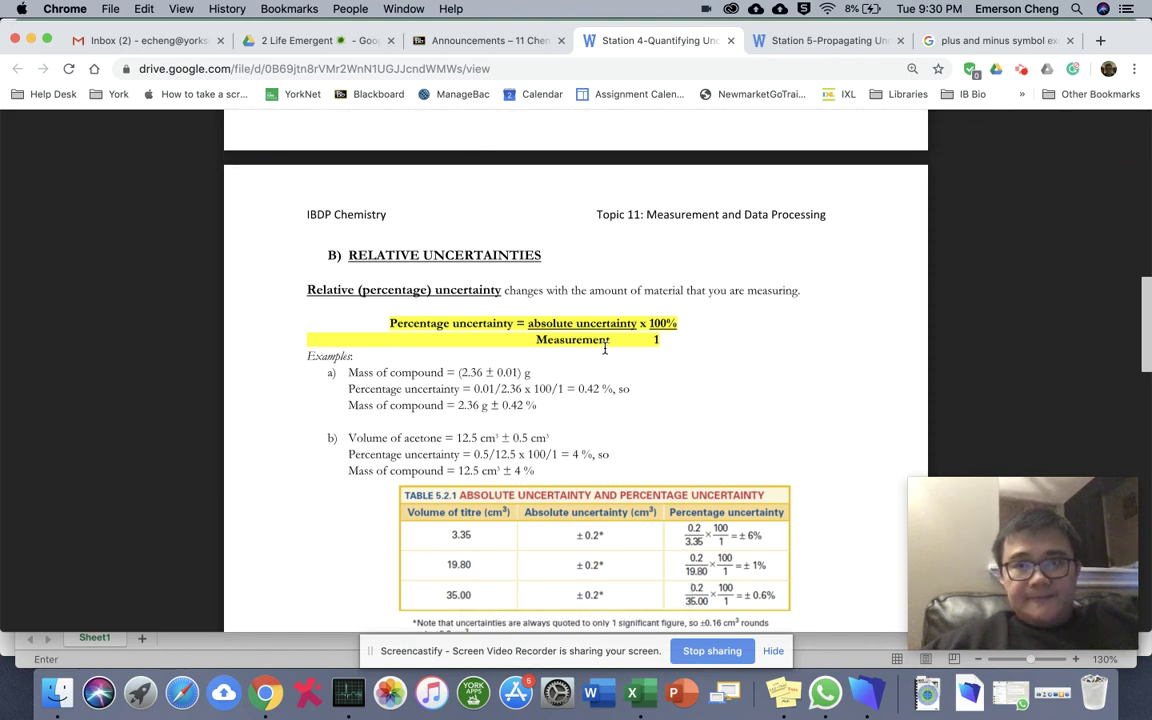
Return to Excel and complete the formula in cell C3 as =0.5/92
key(super+Tab)
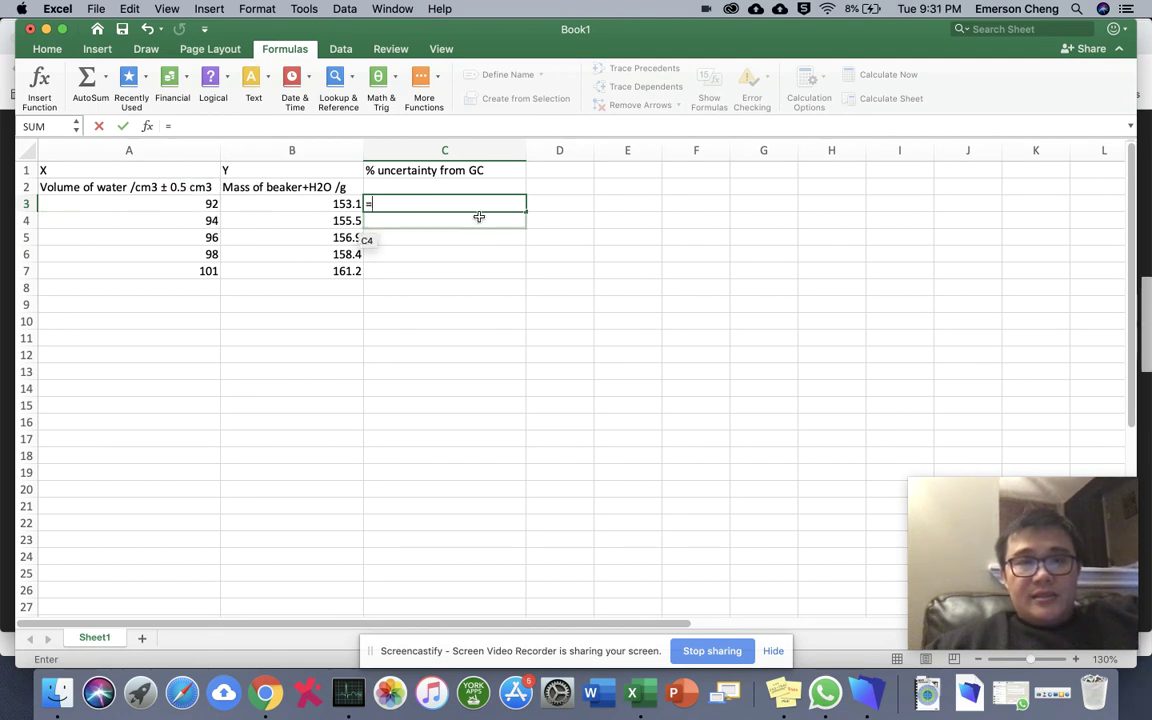
text(0)
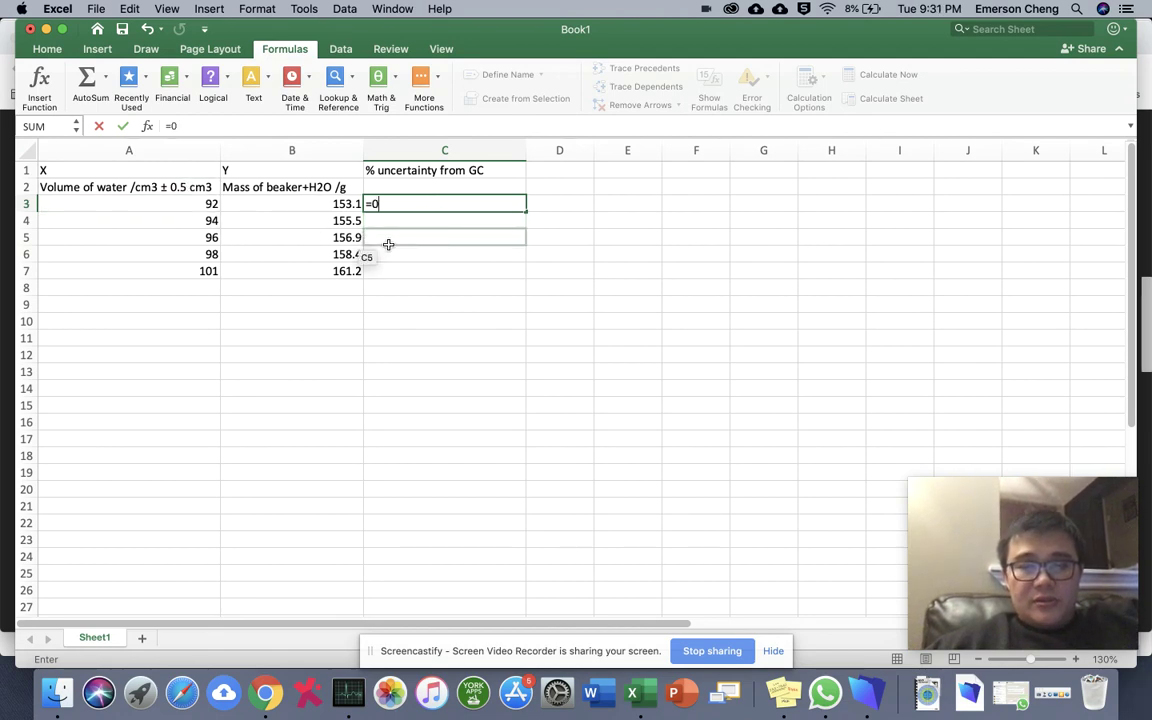
text(/5)
key(BackSpace)
key(BackSpace)
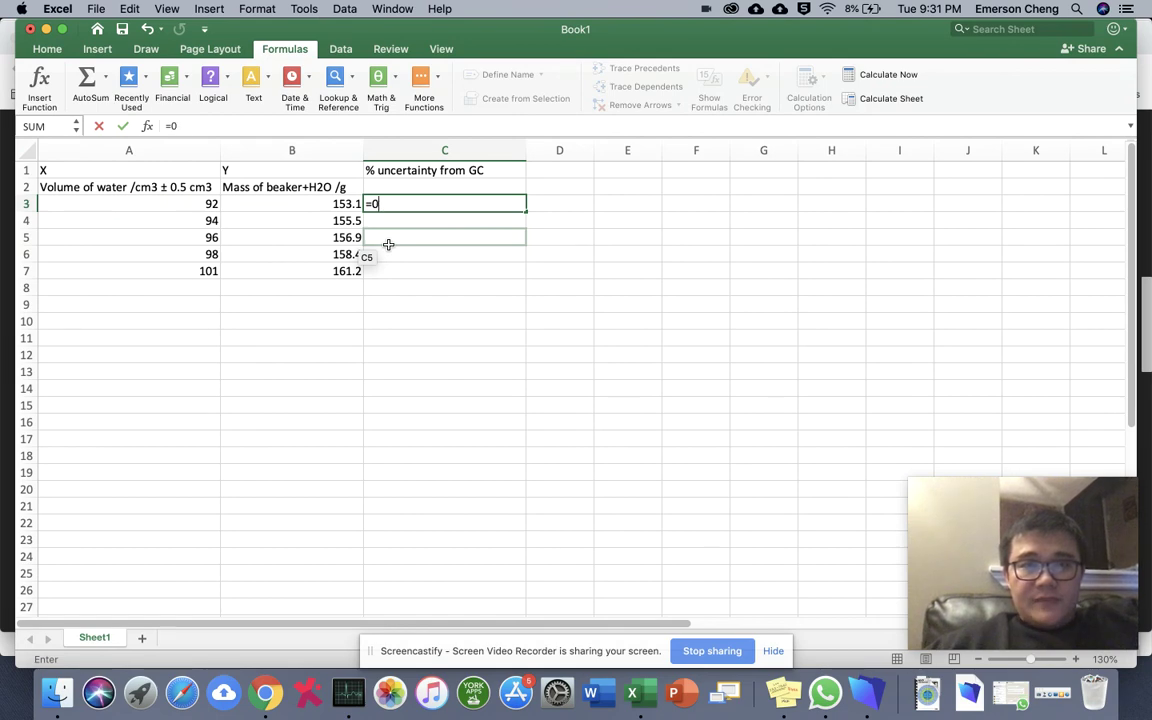
text(.5/)
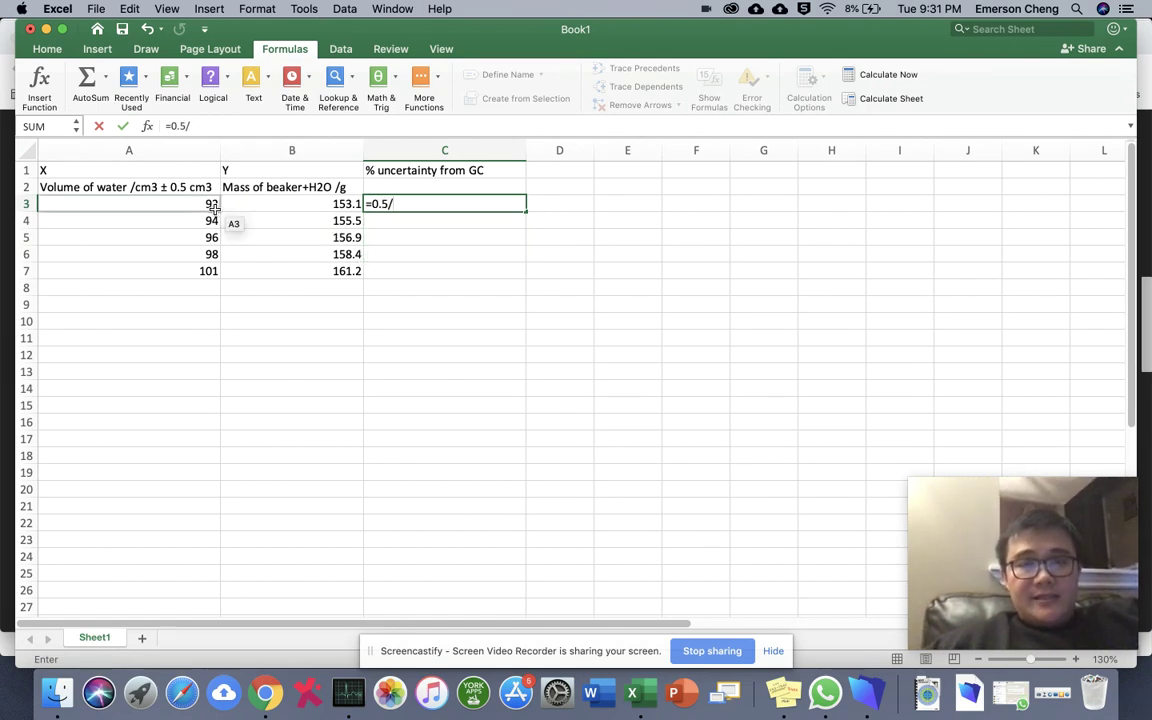
text(92)
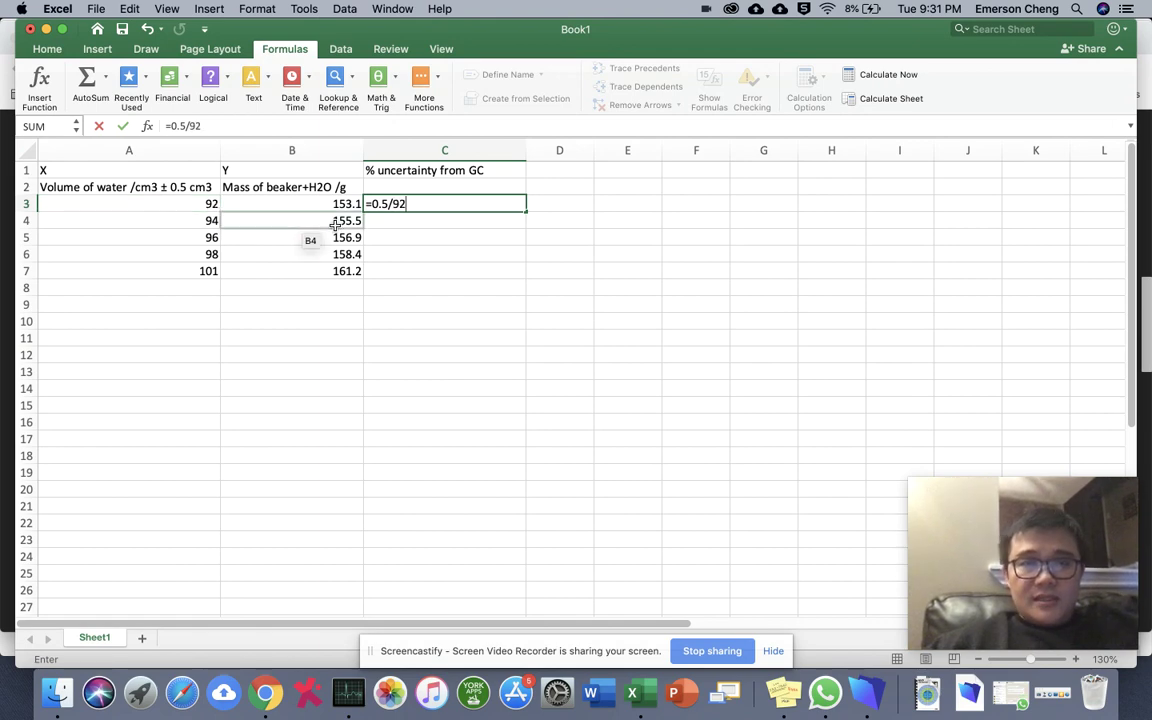
key(Return)
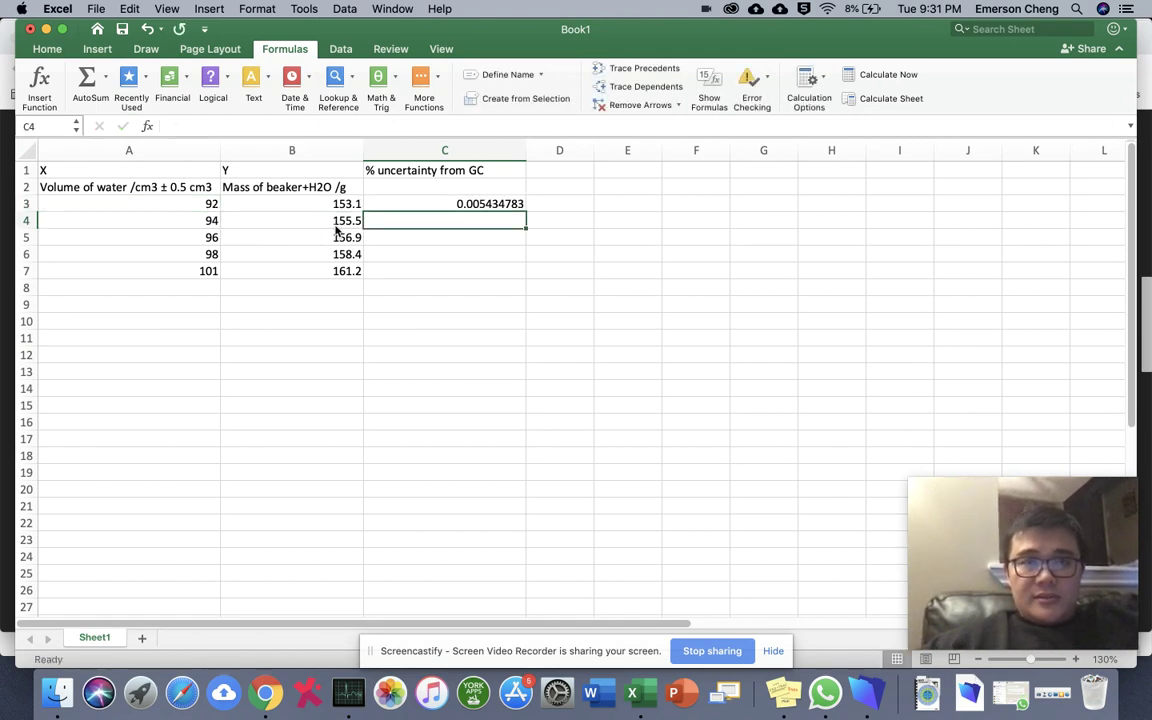
Format cell C3 as a percentage with five decimal places
click(467, 204)
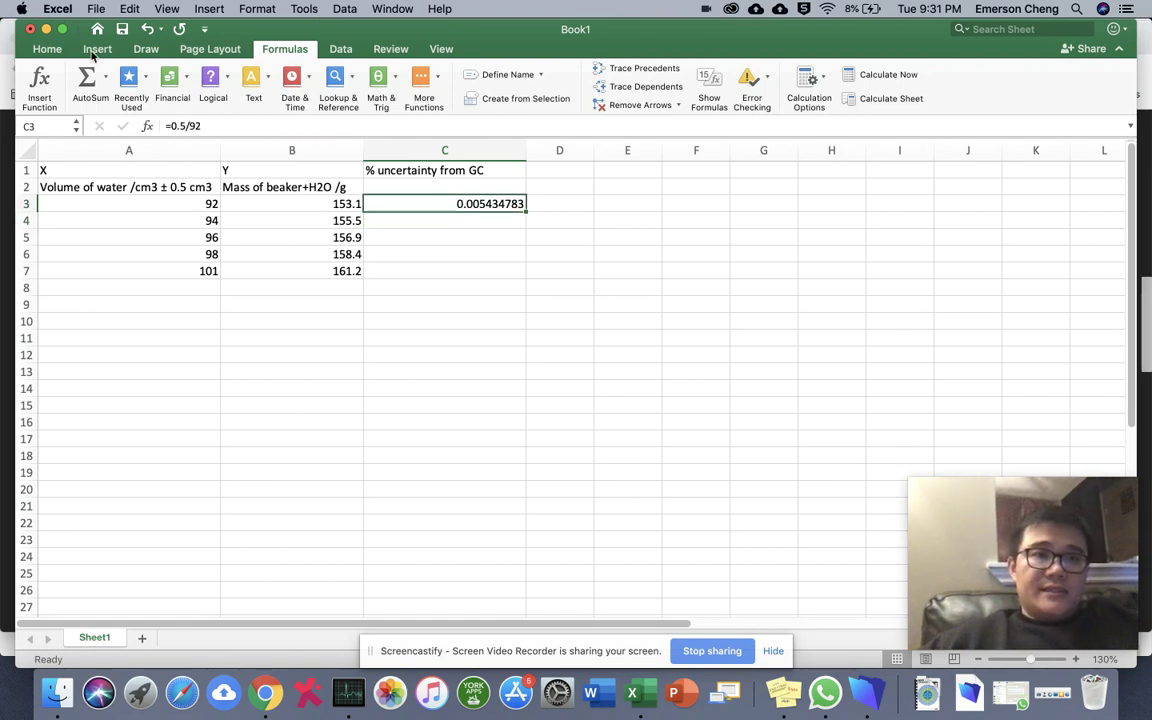
click(44, 50)
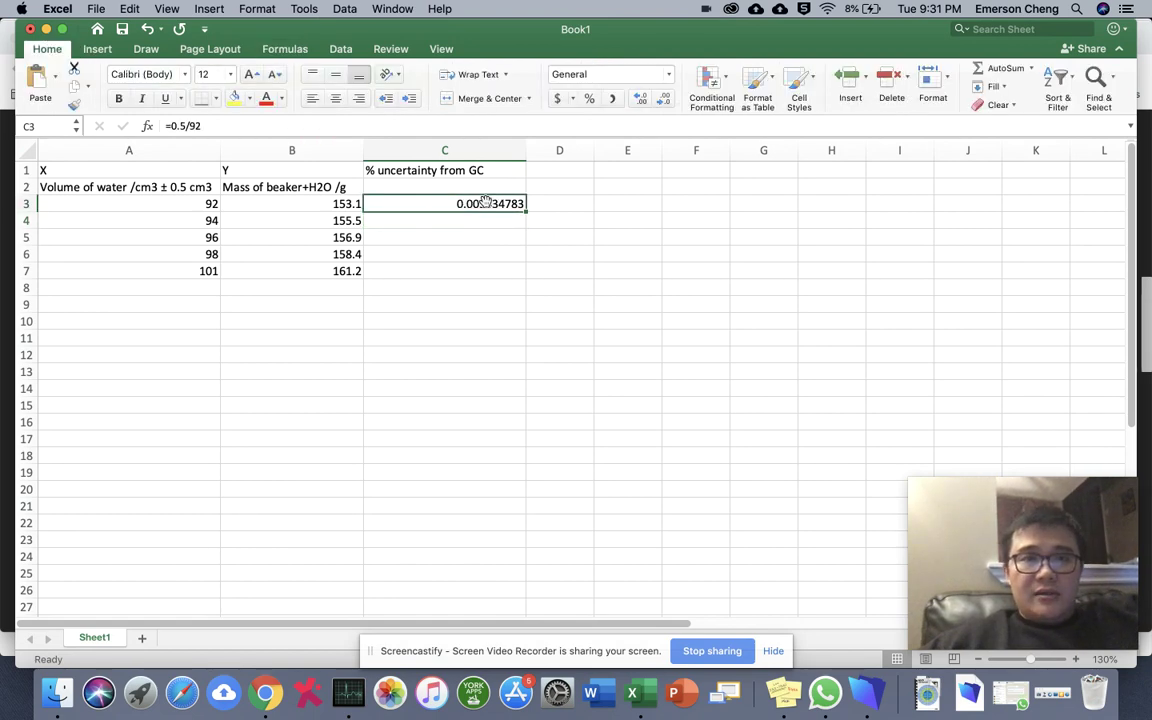
click(589, 100)
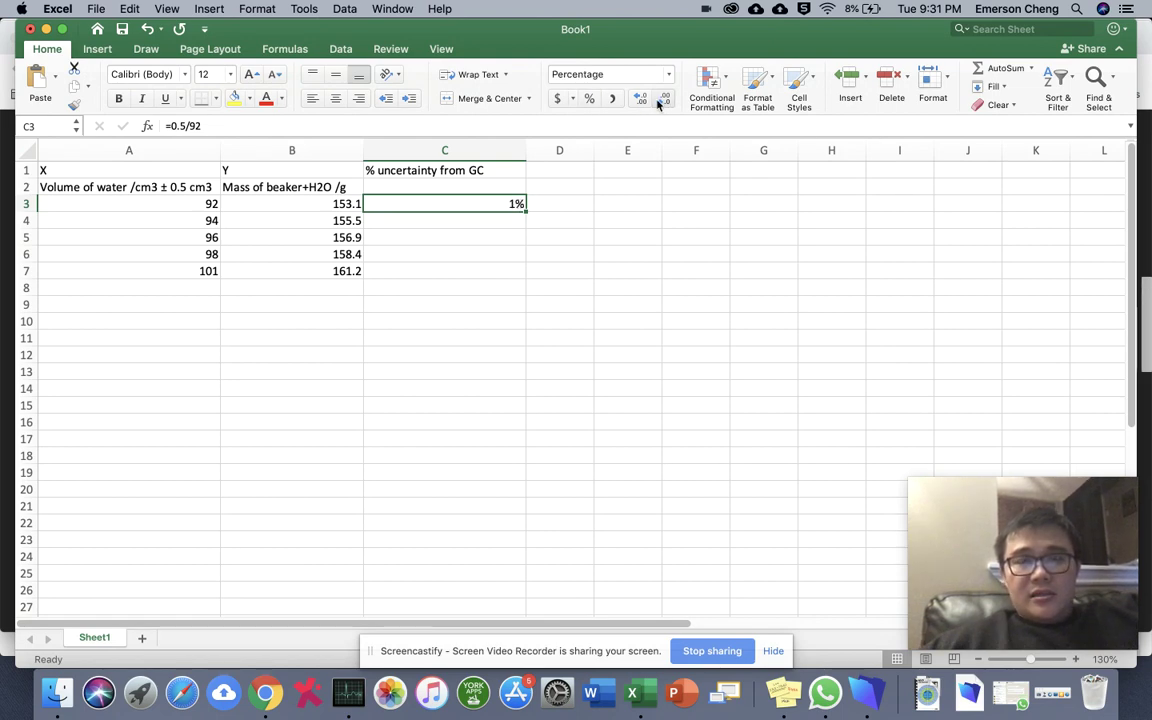
click(639, 101)
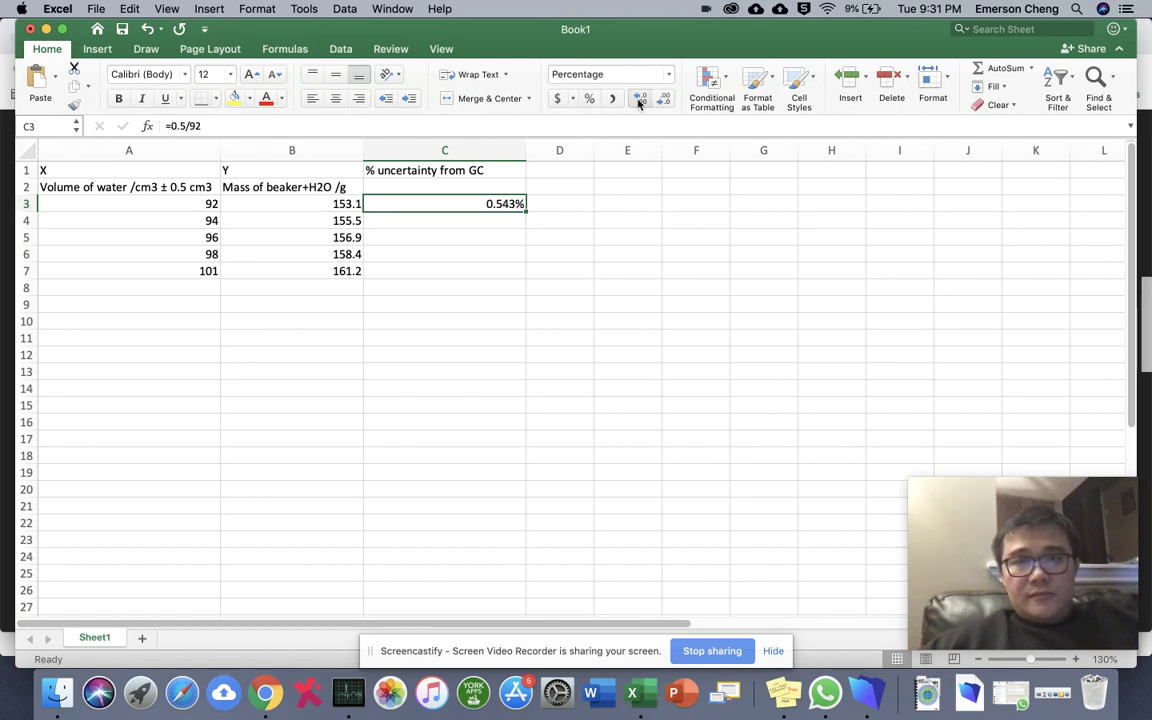
click(639, 101)
click(639, 101)
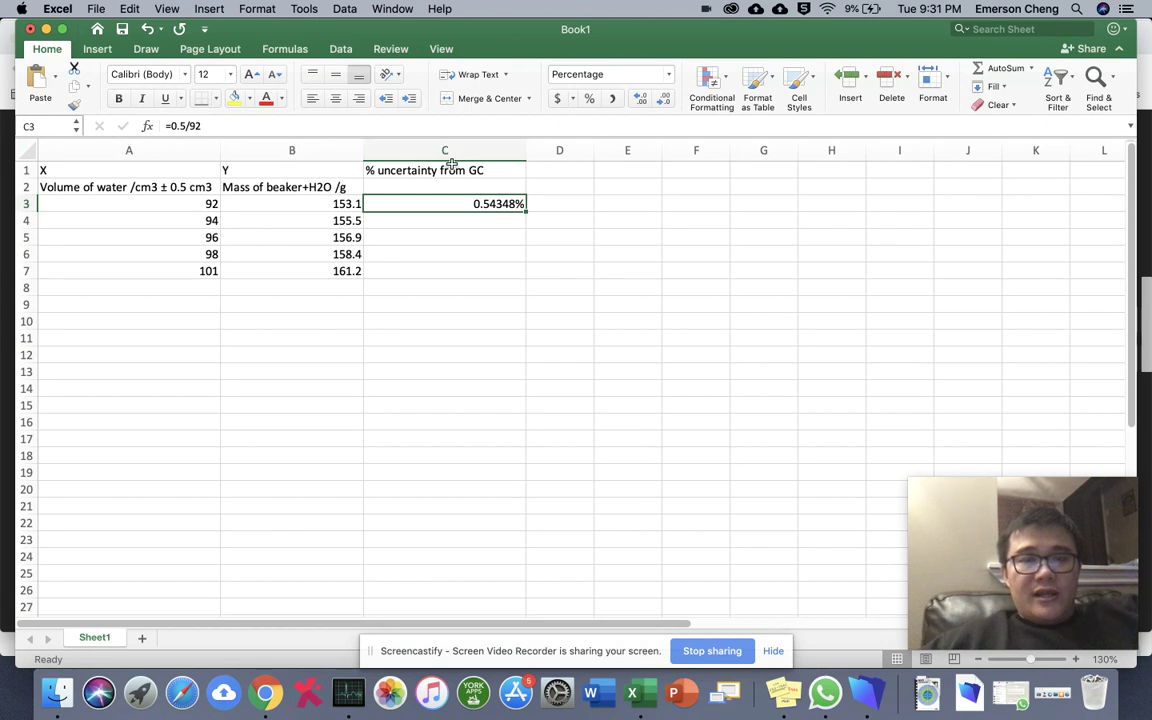
Enter the heading "% certainty from Scale" in cell D1 and widen column D to fit it
click(561, 170)
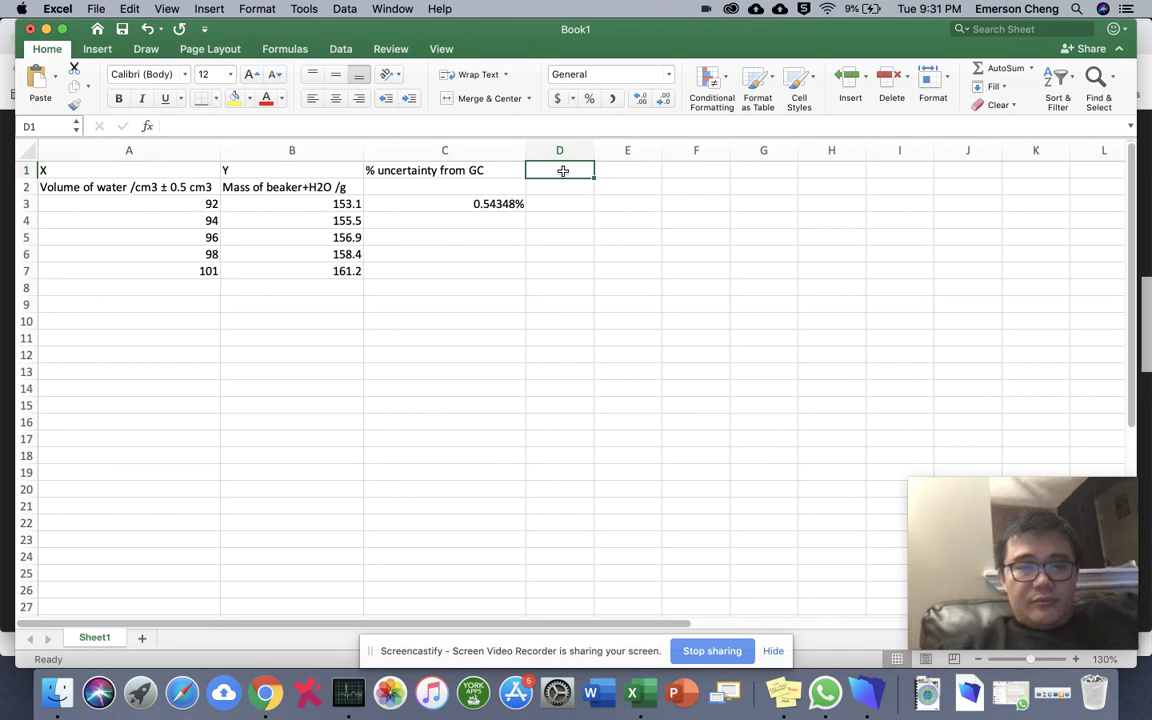
text(% certinu)
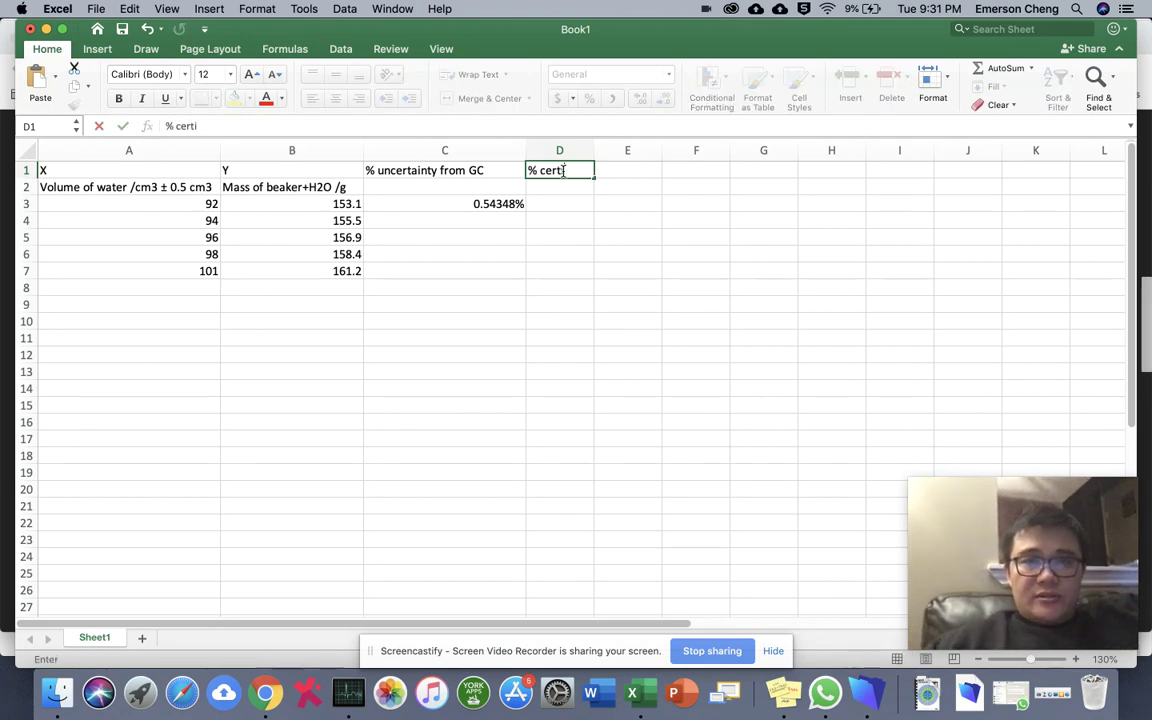
key(BackSpace)
text(ain)
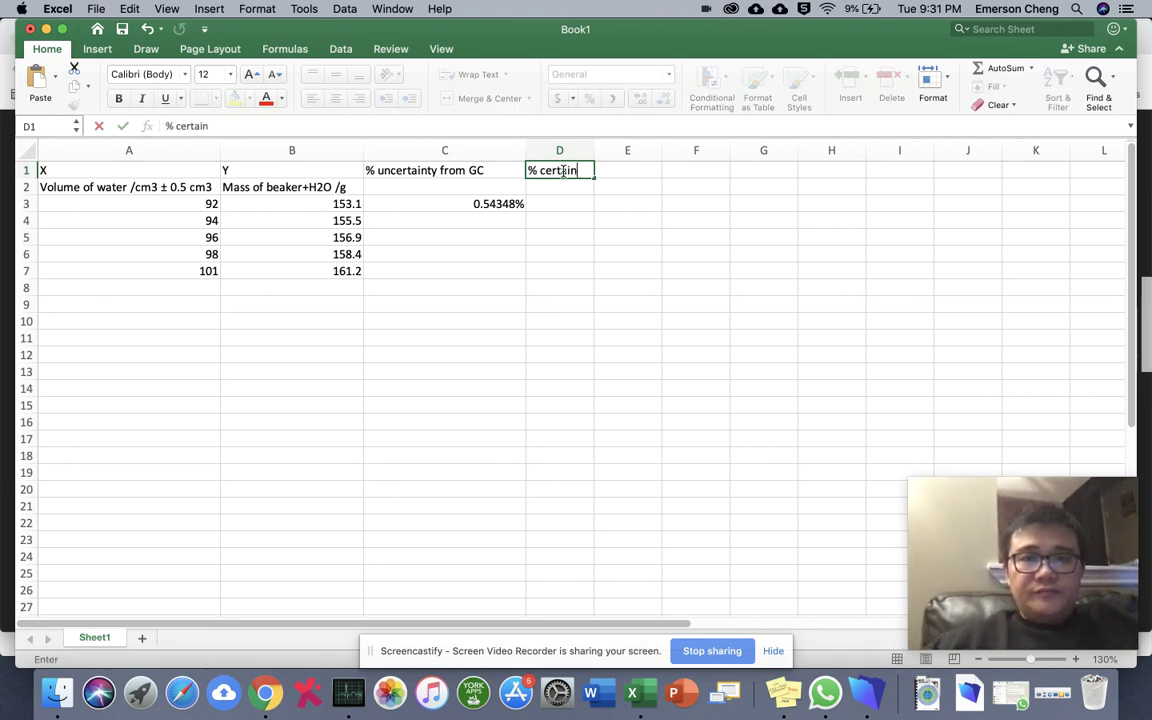
text(ty from Scale)
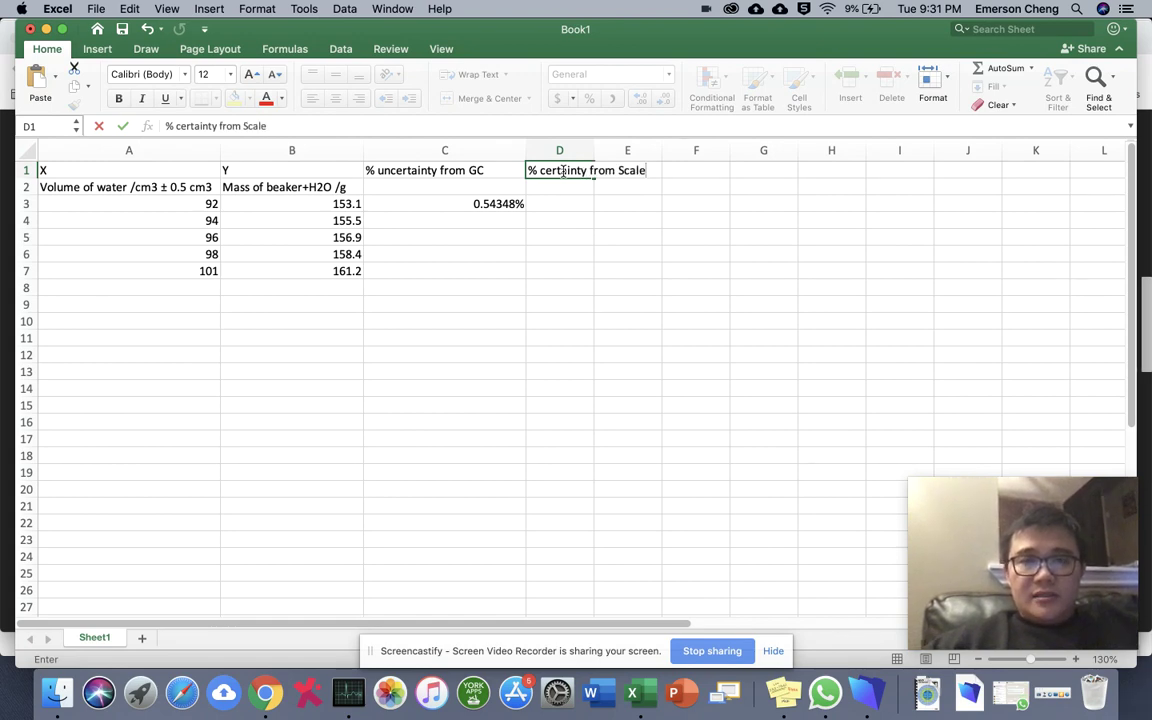
key(Return)
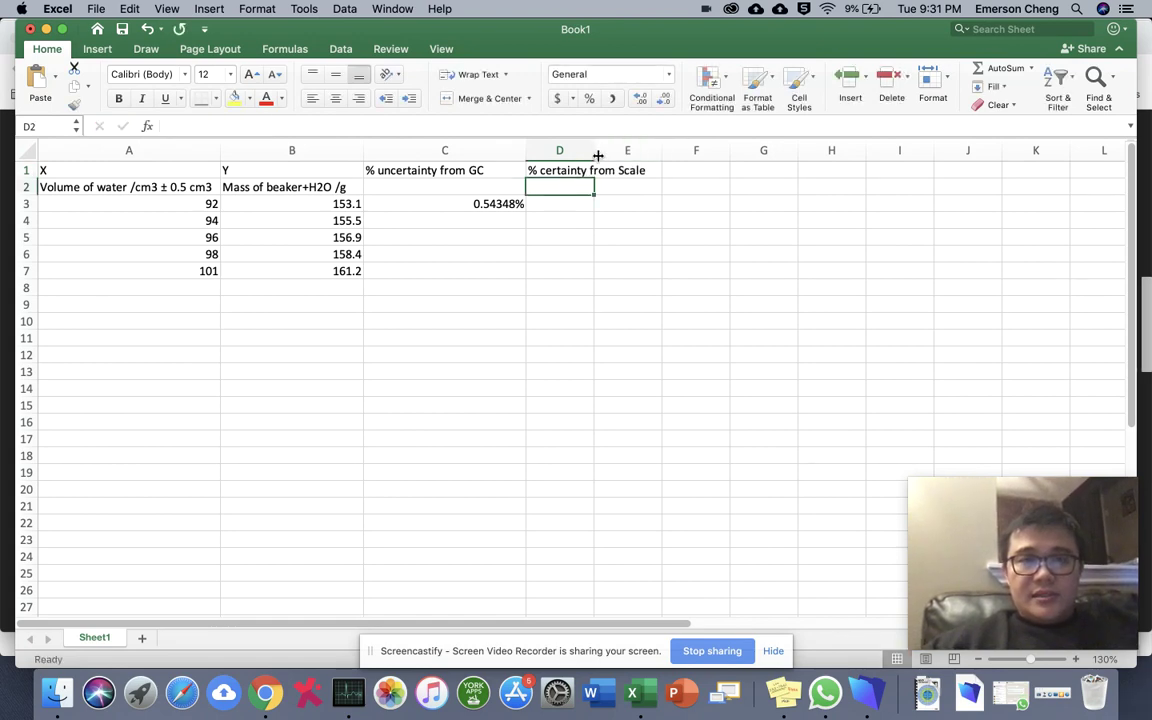
drag(593, 153, 664, 153)
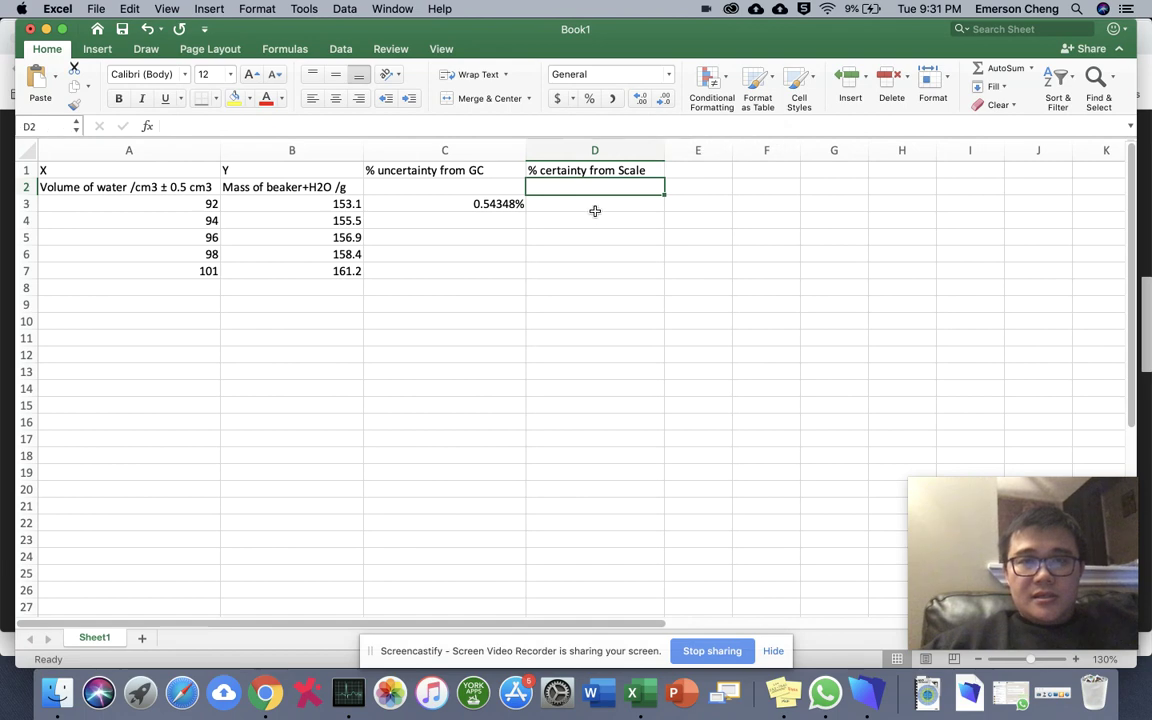
Calculate the scale's percentage uncertainty for the first mass reading in cell D3 with =0.01/B3
click(599, 204)
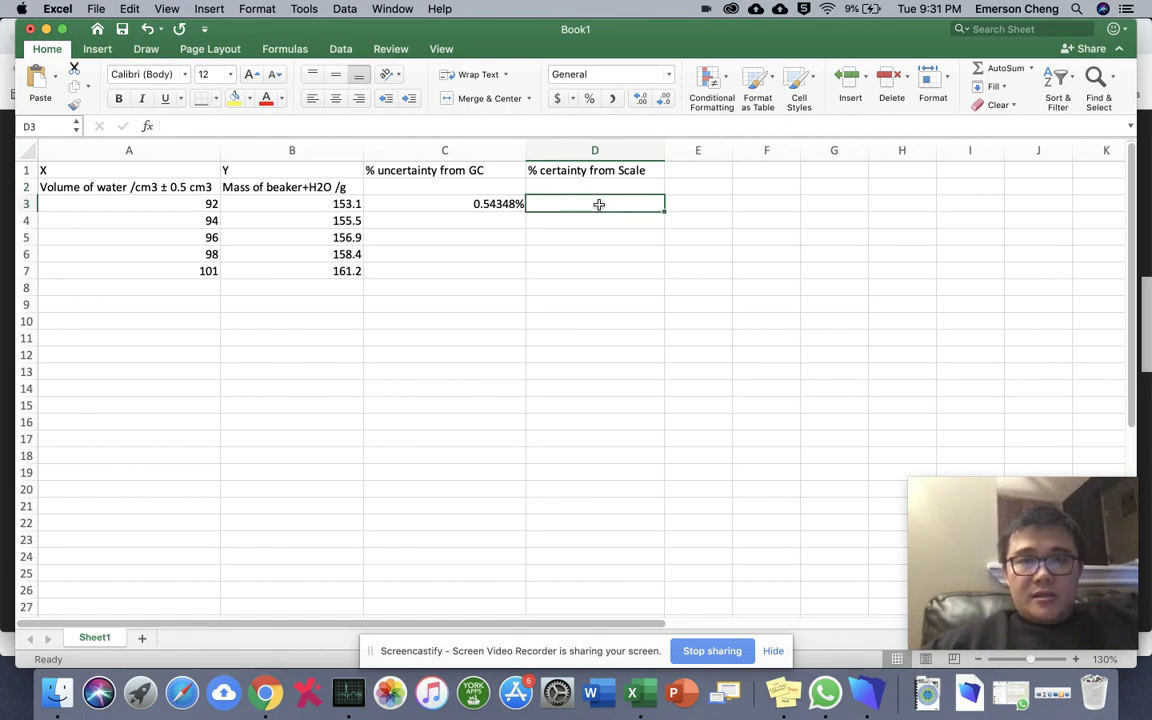
text(=)
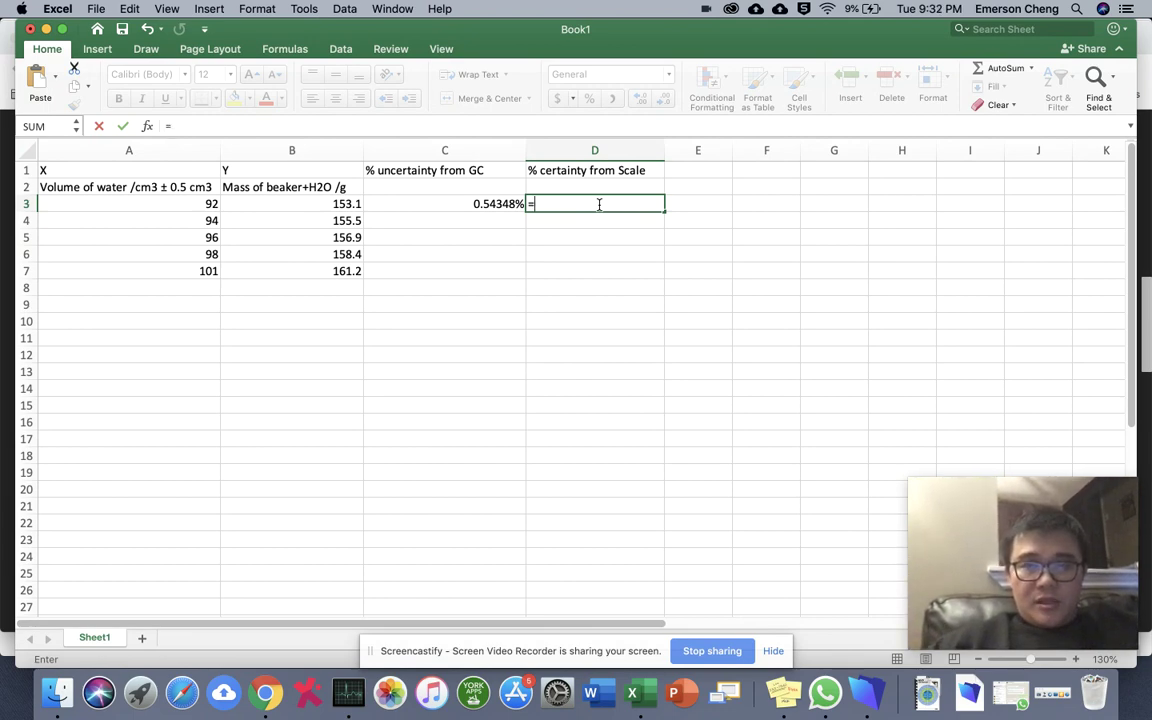
text(0.01/)
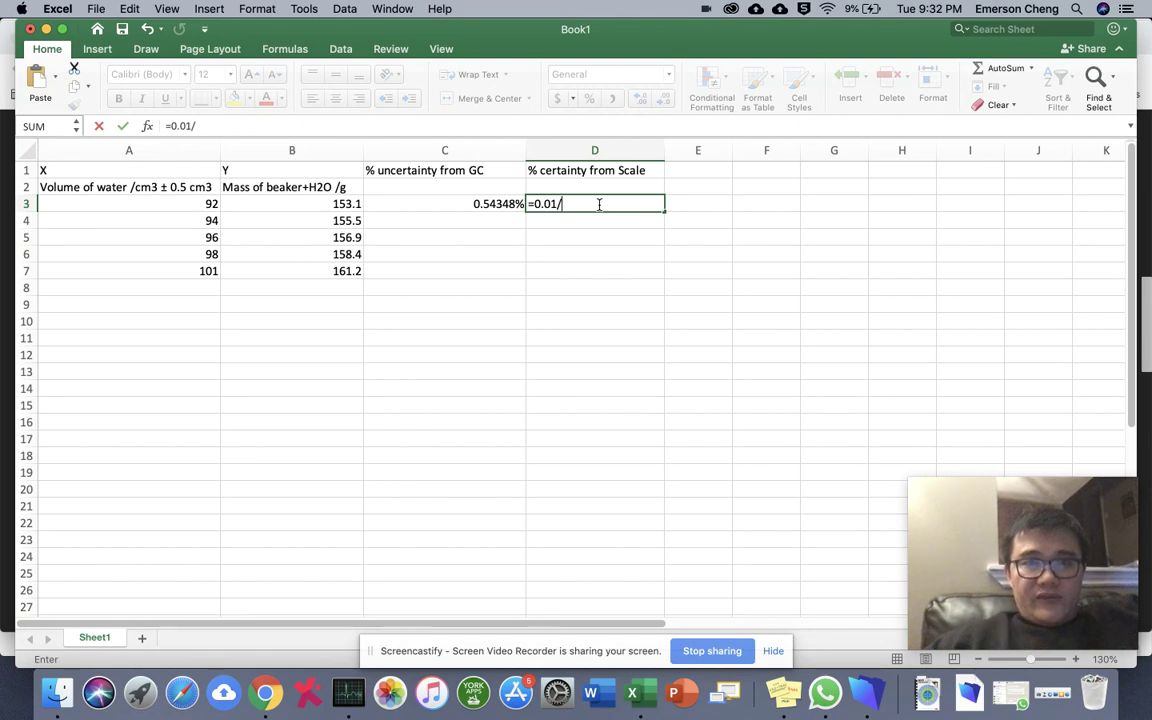
click(340, 204)
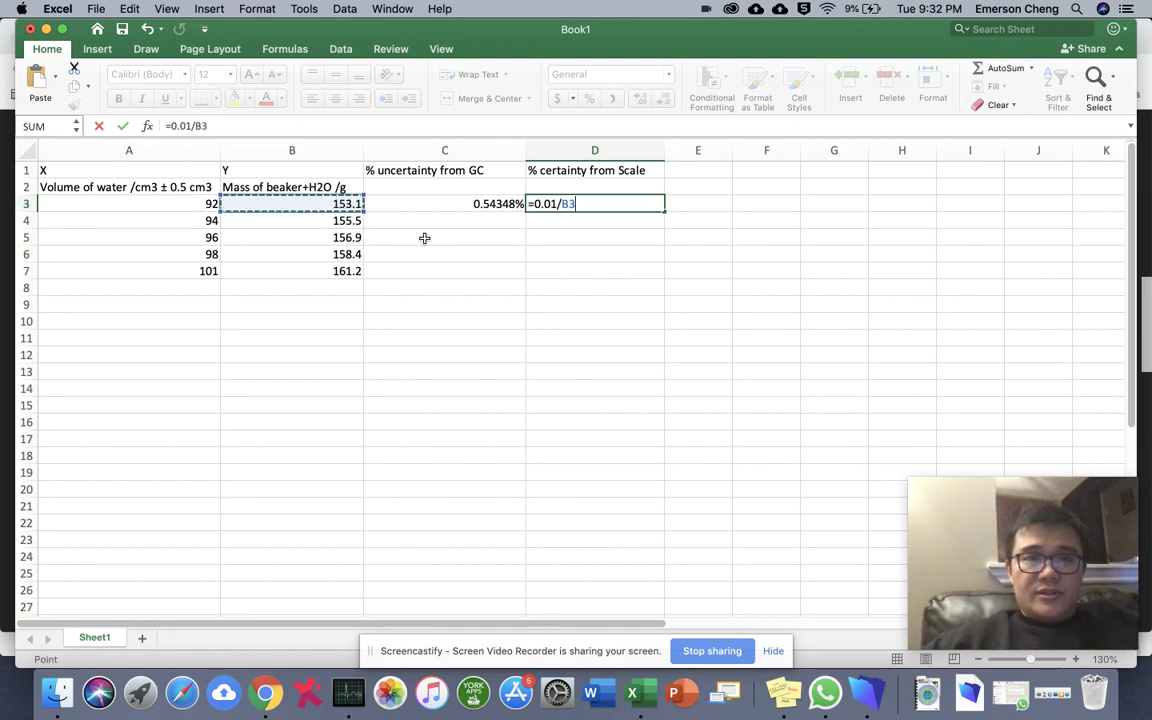
key(Return)
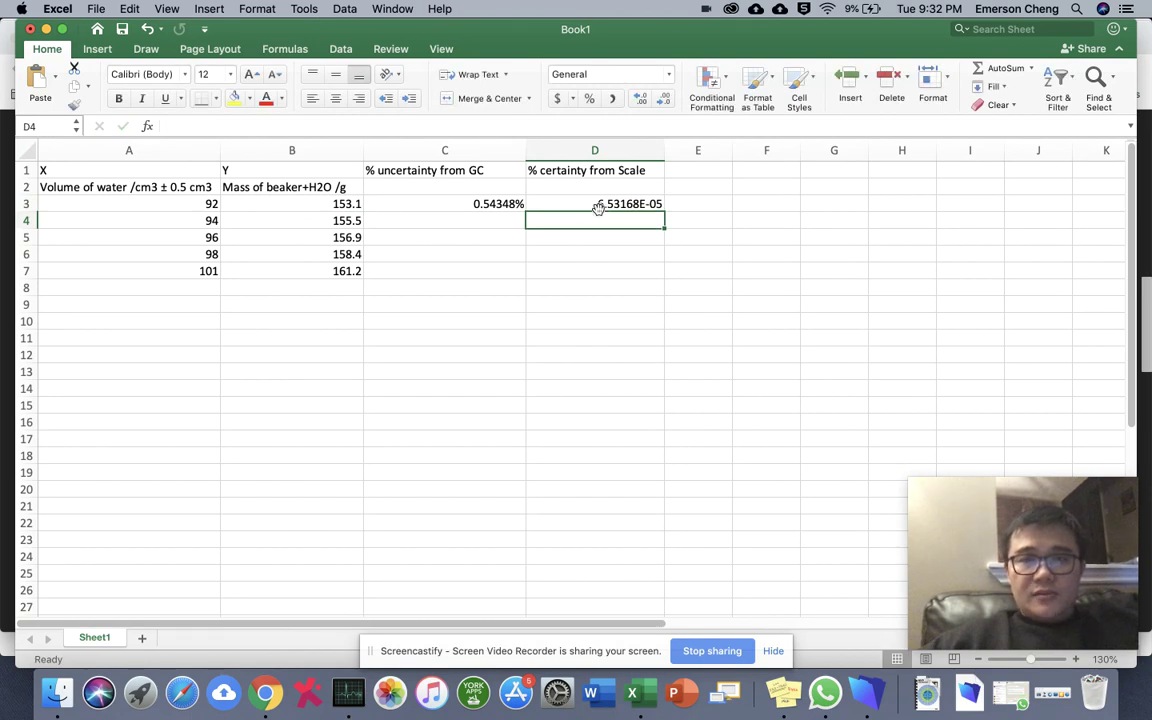
Format cell D3 as a percentage with six decimal places
click(603, 204)
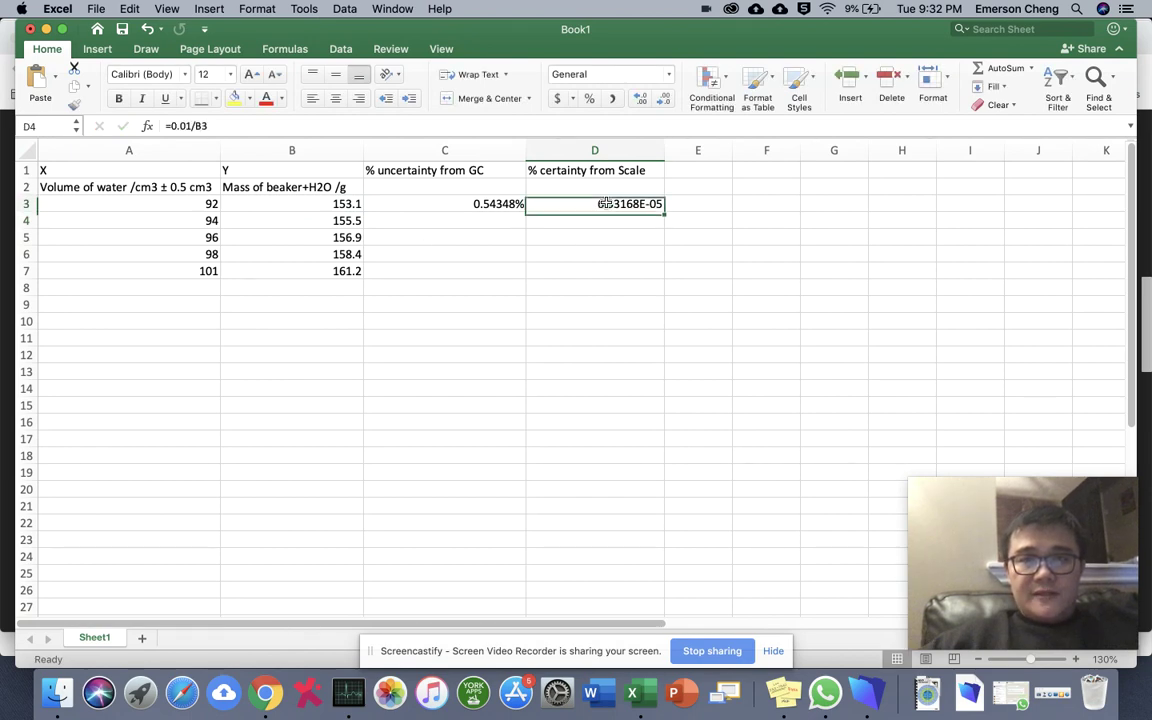
click(589, 99)
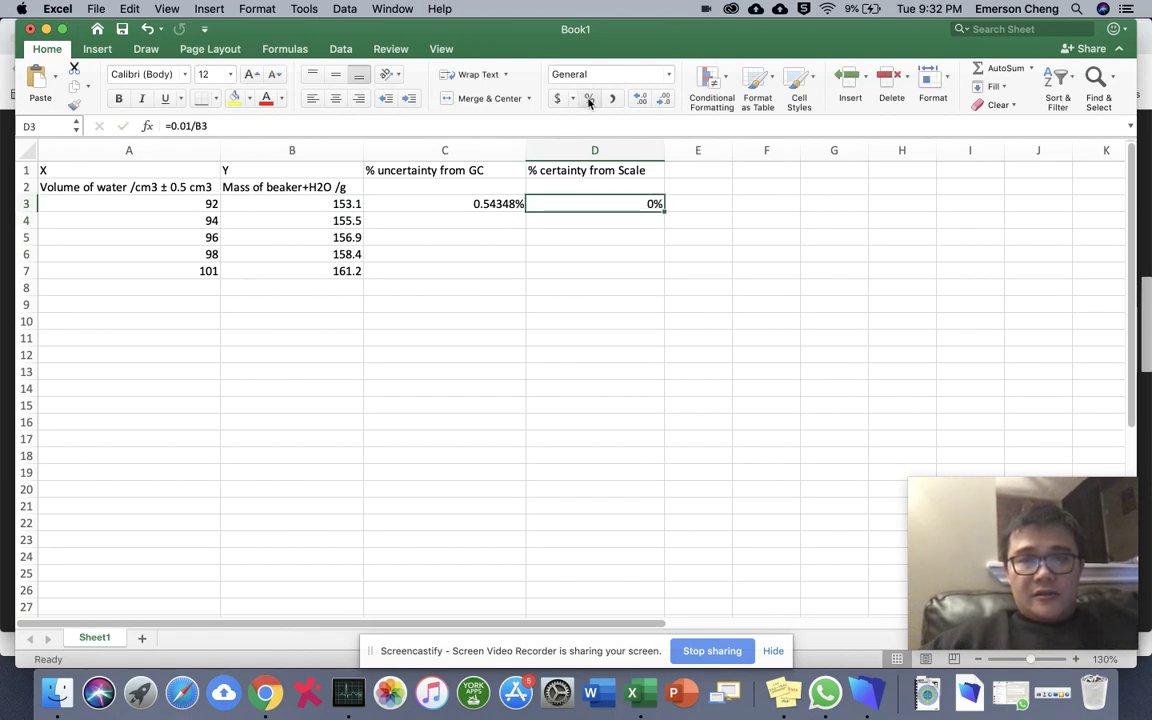
click(643, 101)
click(645, 102)
click(645, 102)
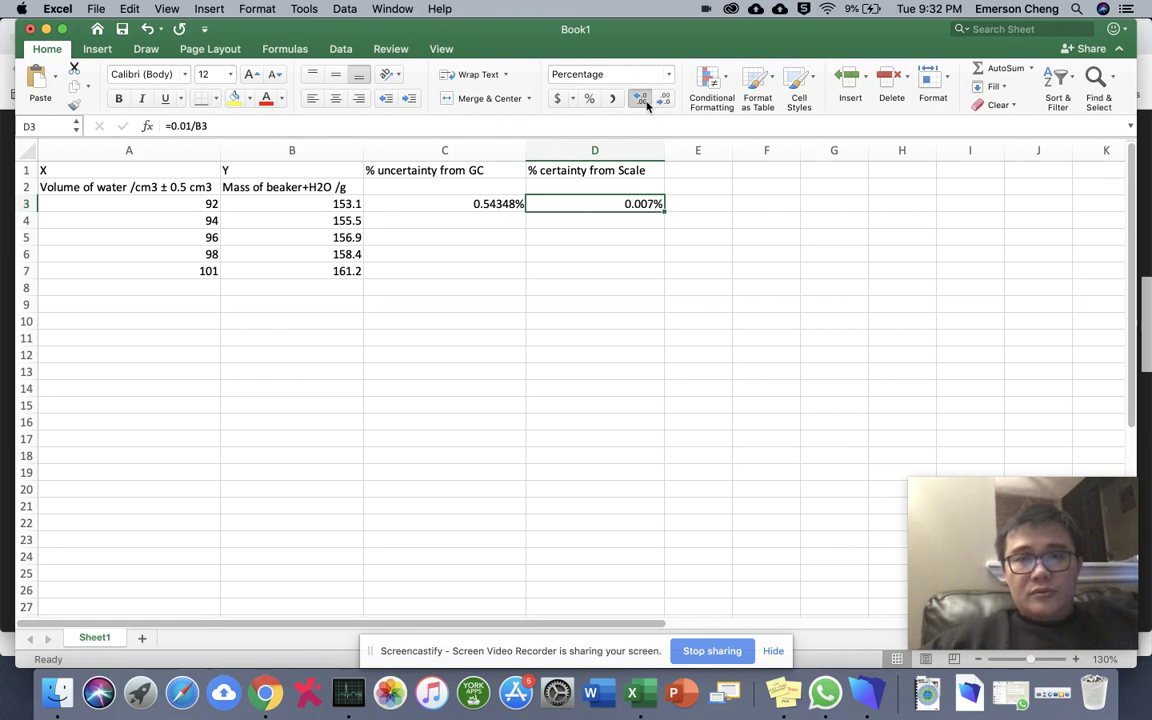
click(645, 102)
click(645, 102)
click(645, 102)
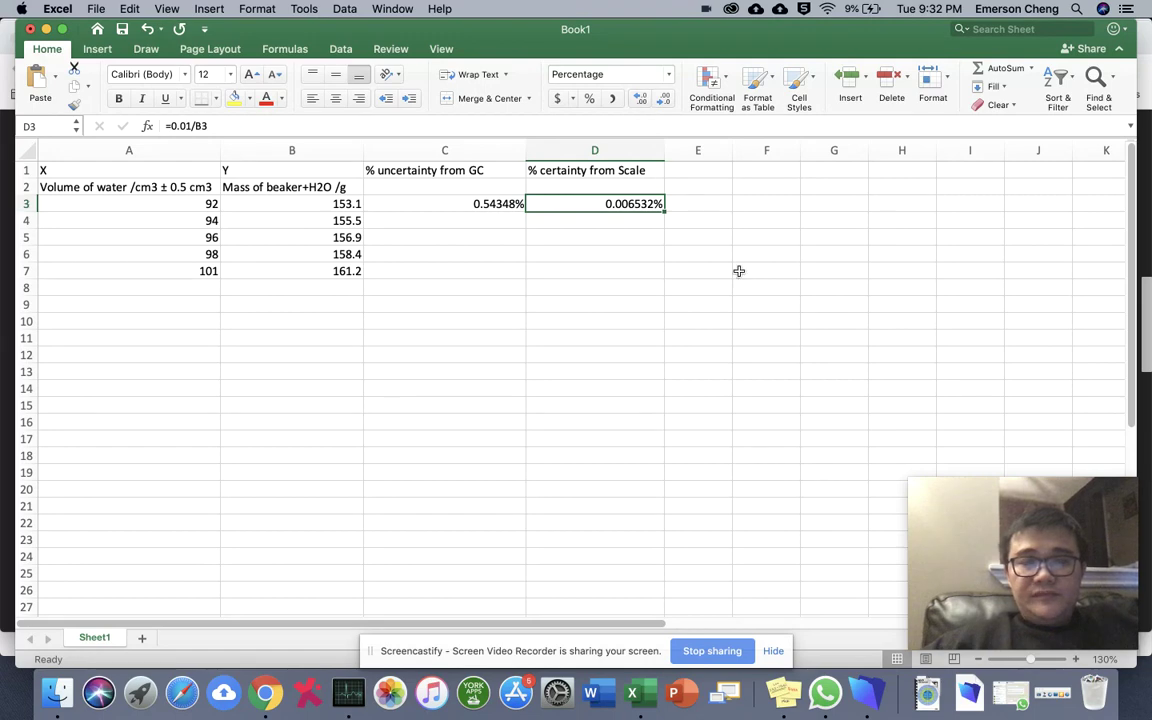
Switch to Chrome, read the Station 5-Propagating Uncertainties rule for multiplying measured values, and return to Excel
key(super+Tab)
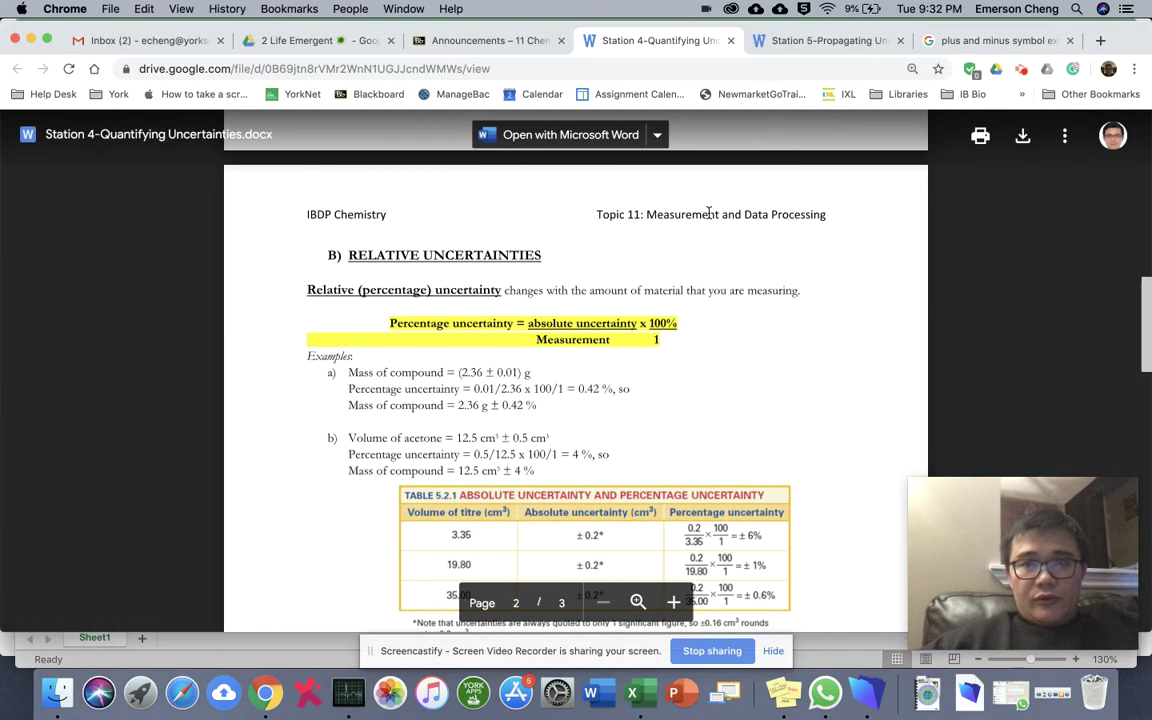
click(797, 40)
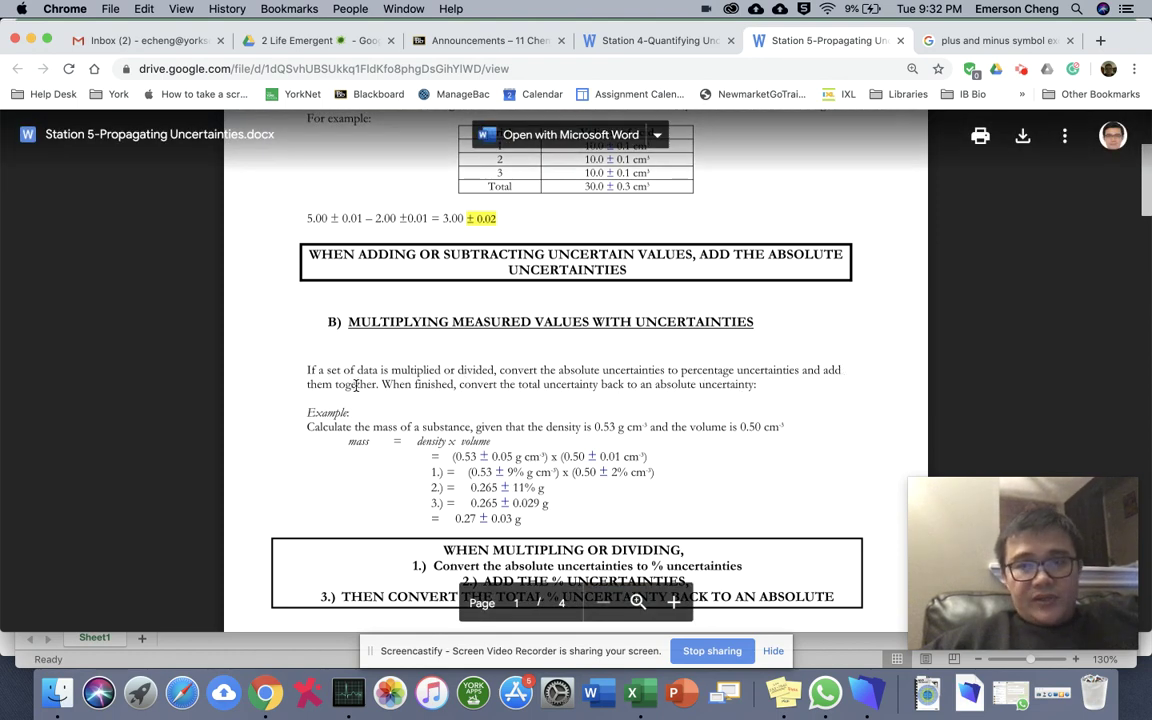
key(super+Tab)
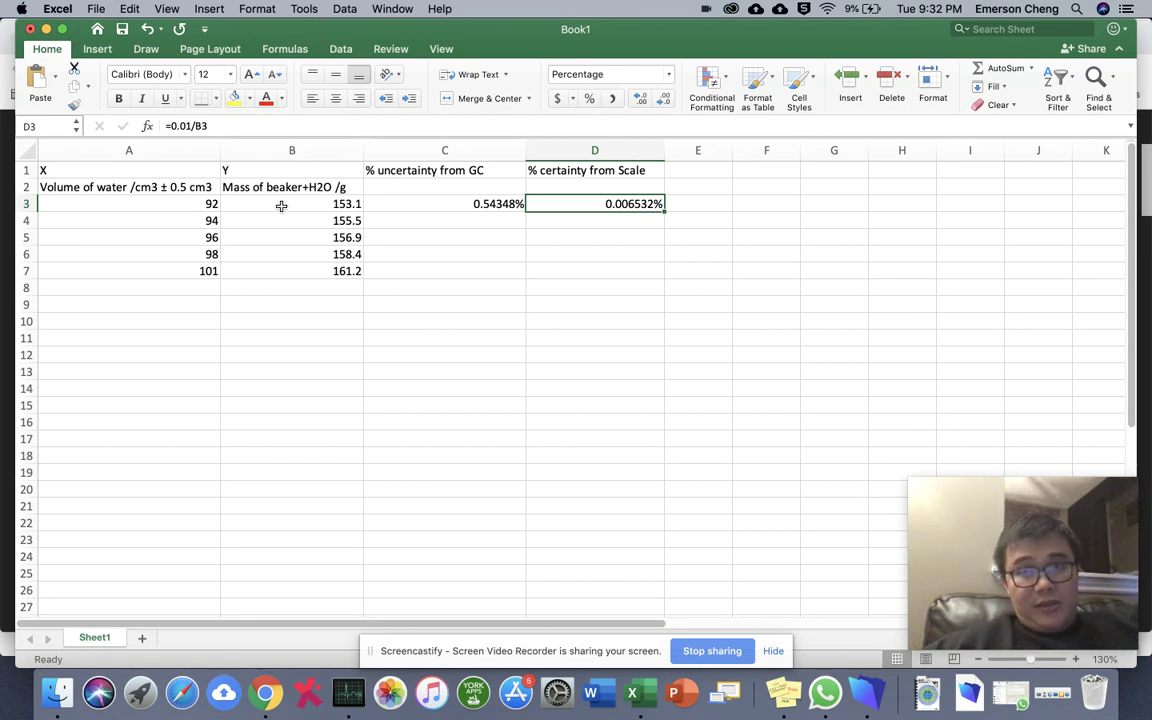
Enter the heading "sum of %" in cell E1
click(697, 204)
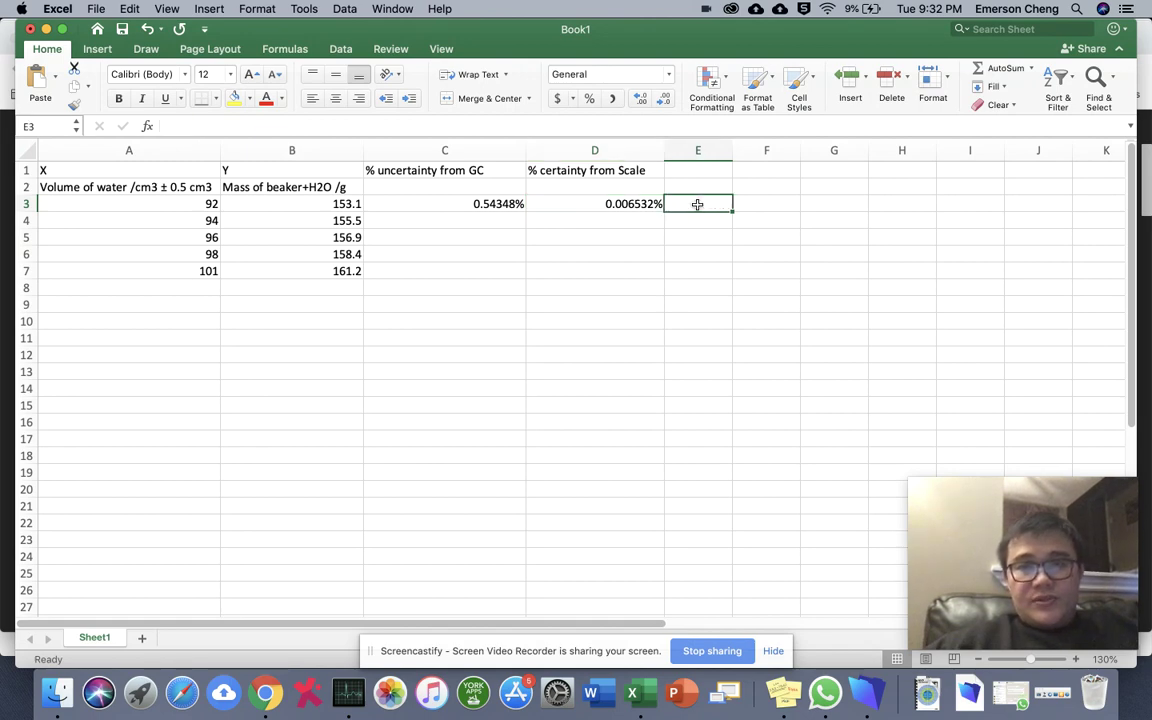
click(701, 171)
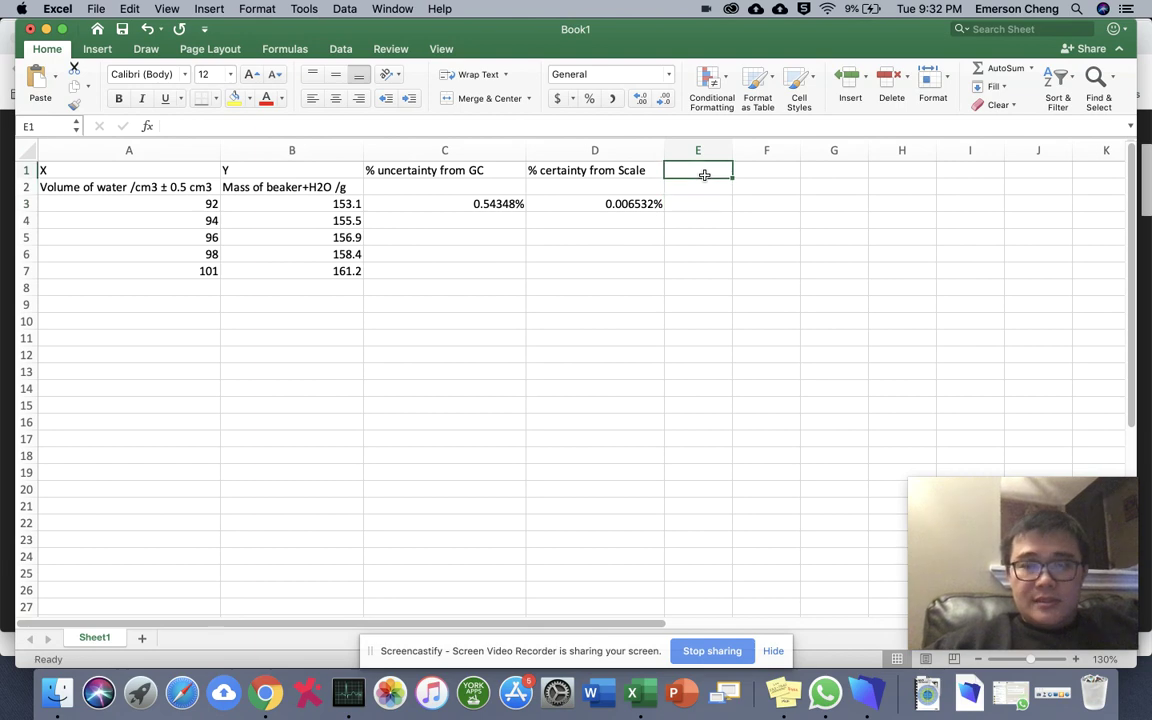
text(sum of %)
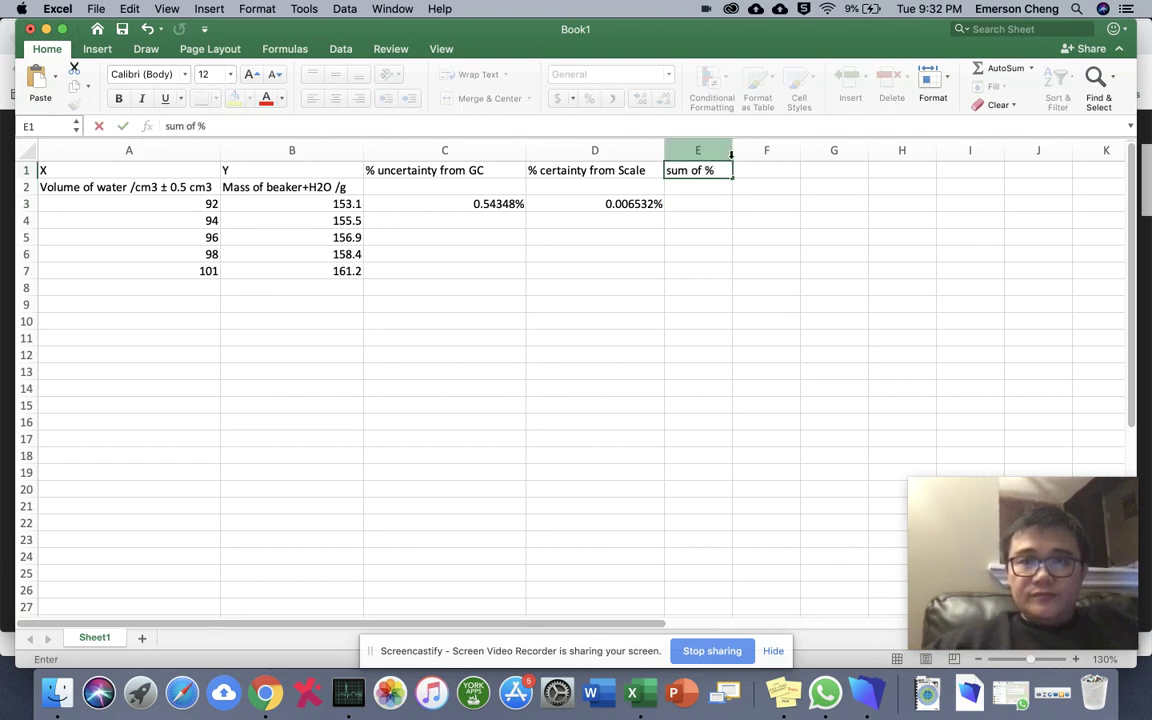
Add the two percentage uncertainties in cell E3 with =D3+C3 and widen column E slightly
click(716, 201)
text(=)
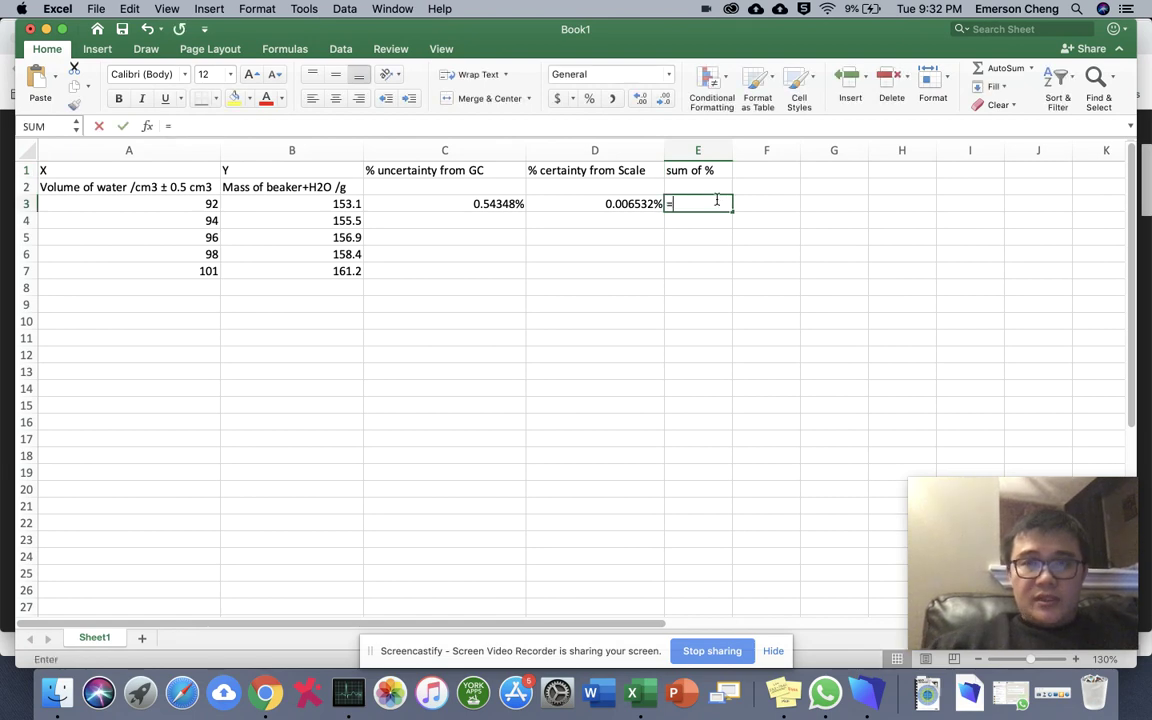
click(638, 206)
text(+)
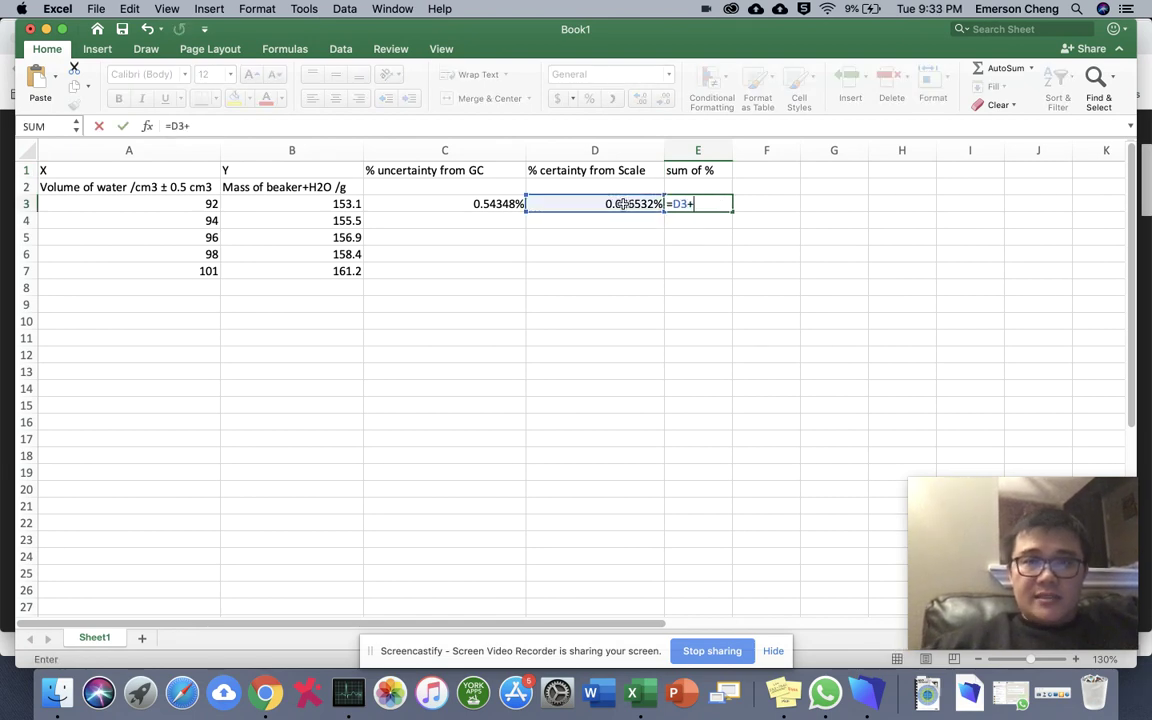
click(495, 204)
key(Return)
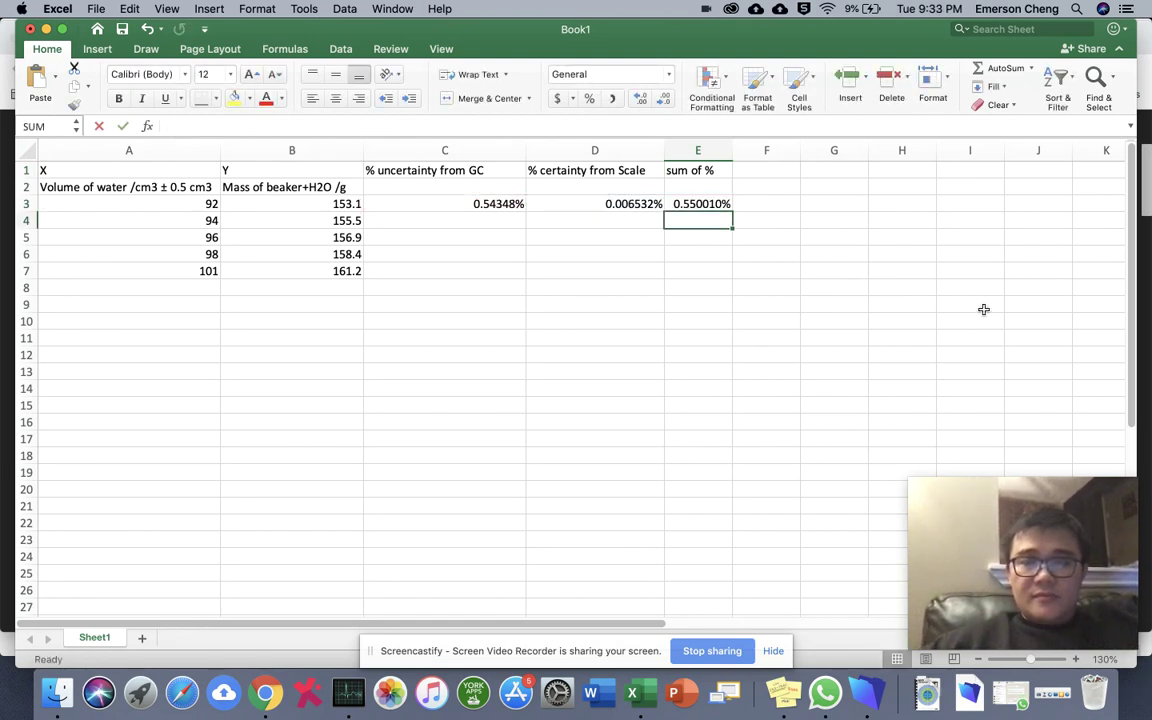
click(787, 204)
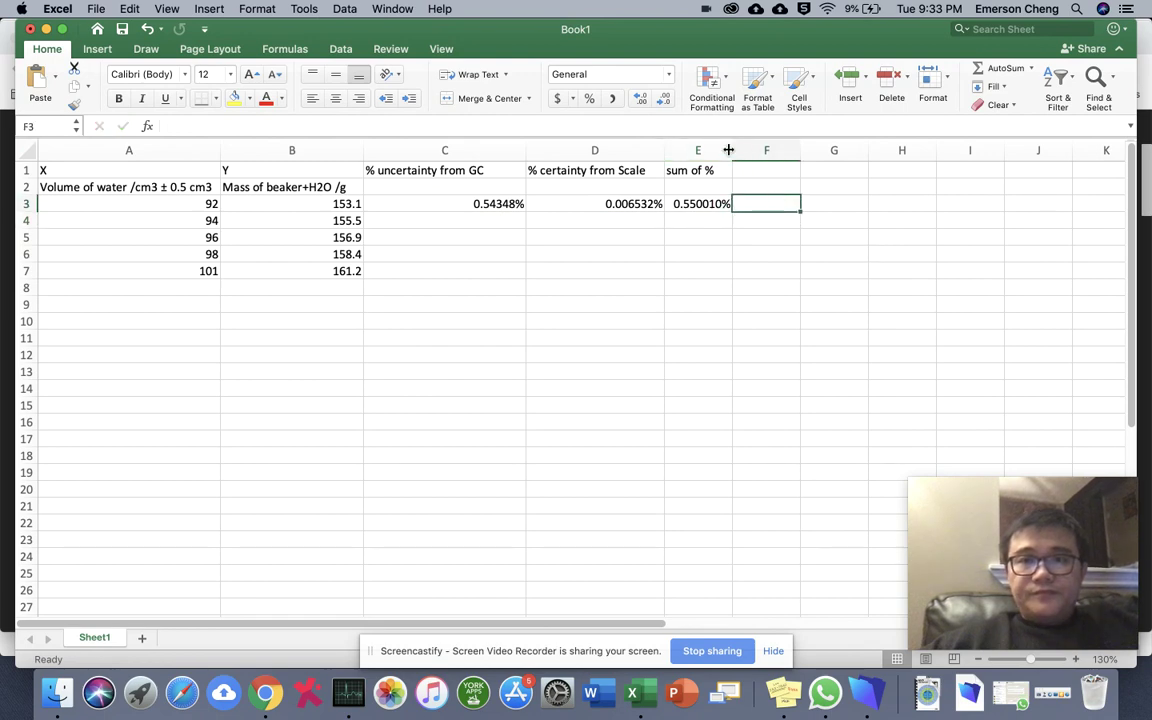
drag(729, 150, 751, 150)
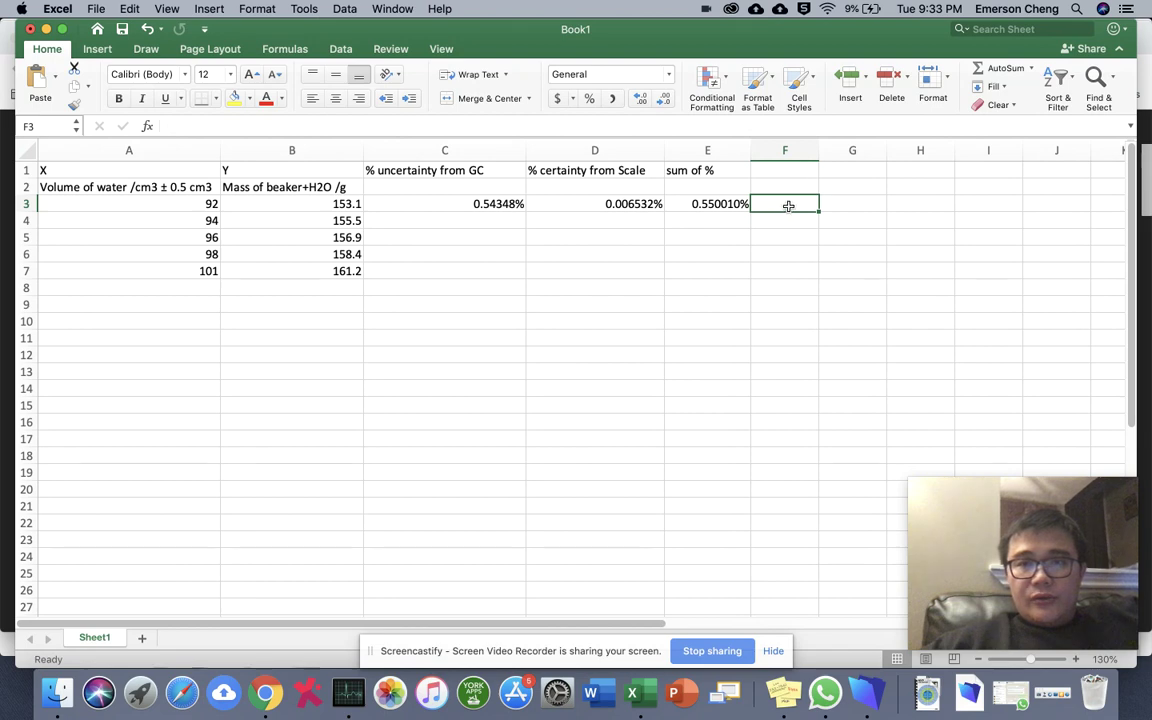
Recheck the handout's conversion to absolute uncertainty in Chrome, and back in Excel head a widened column F with "uncertainties in grams"
key(super+Tab)
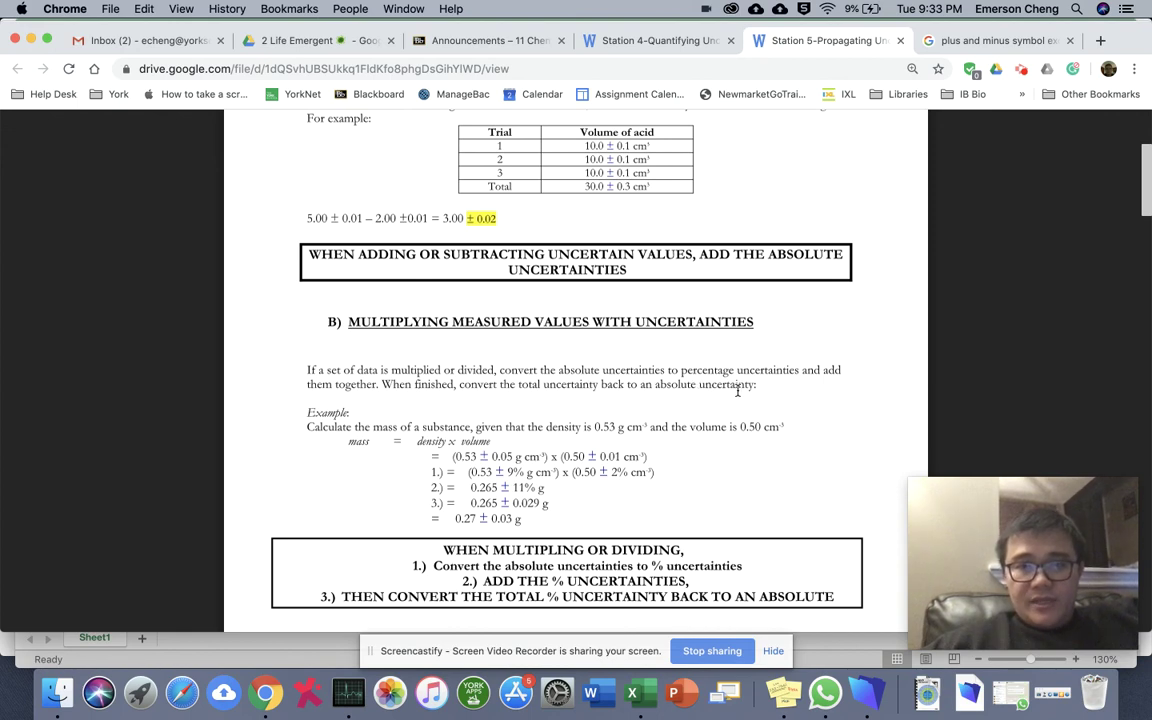
key(super+Tab)
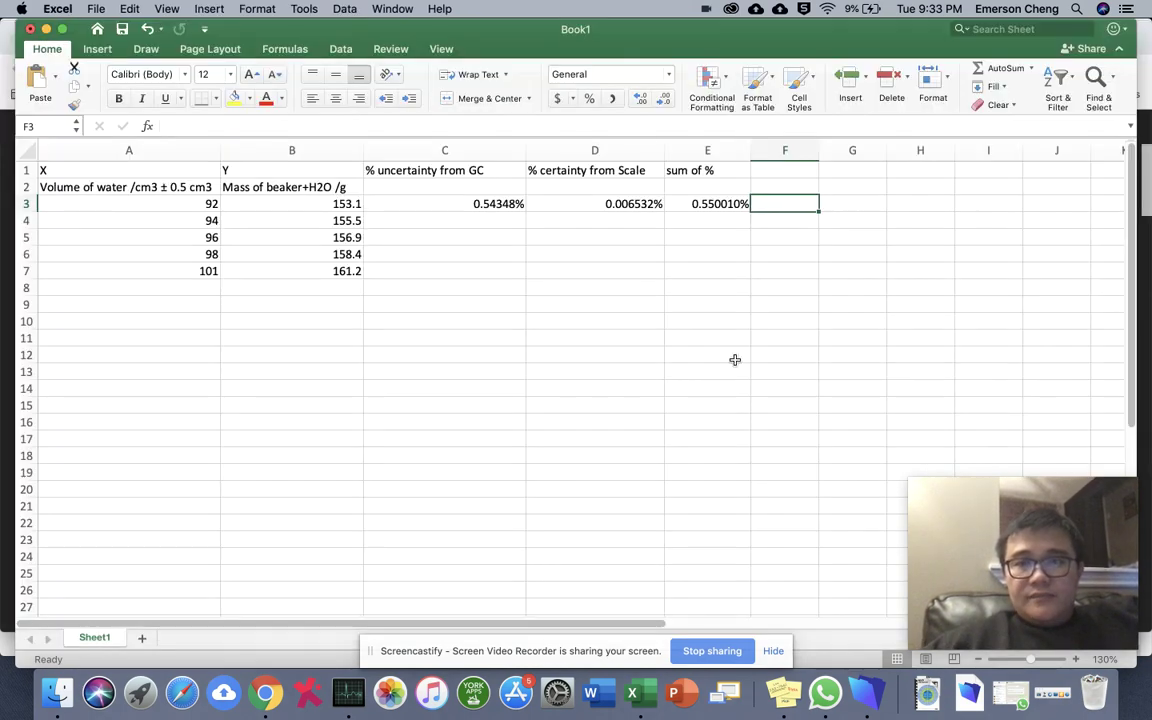
click(800, 172)
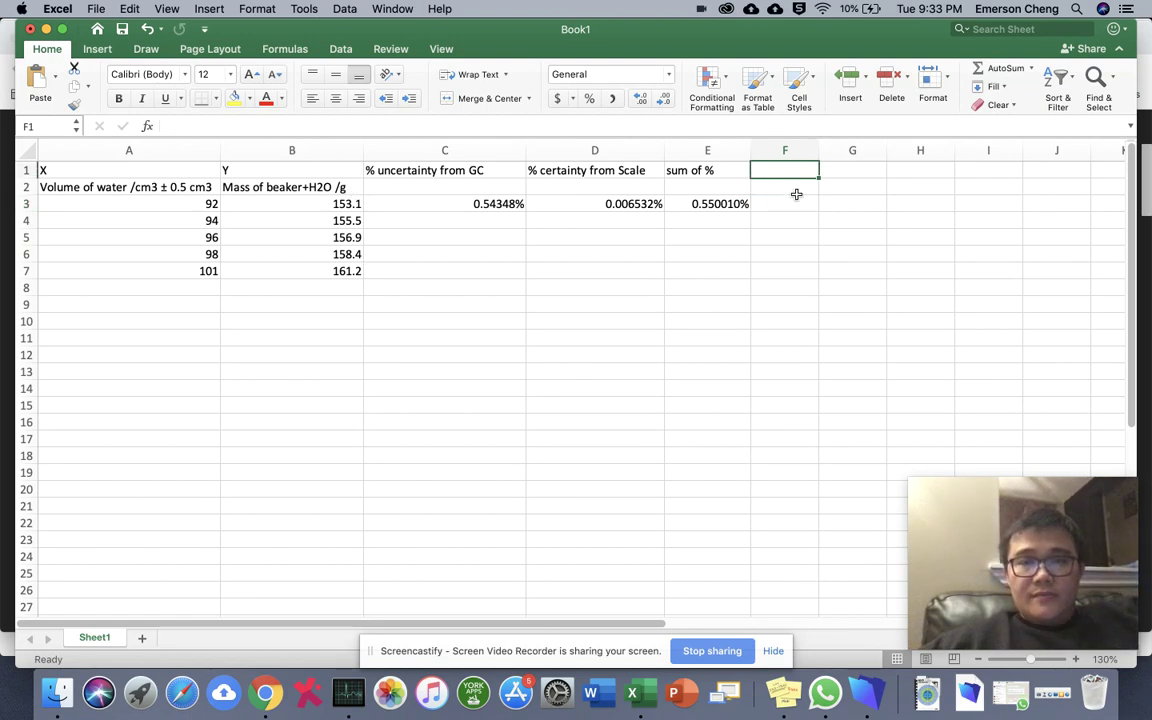
drag(818, 150, 878, 150)
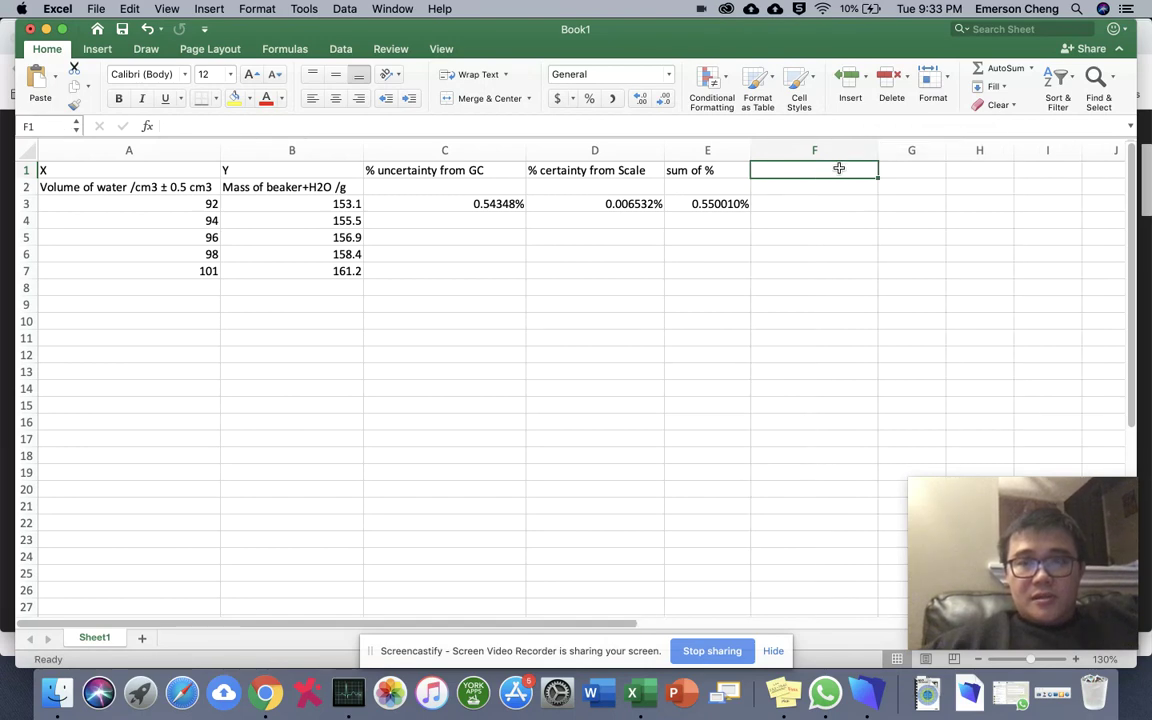
text(uncertain)
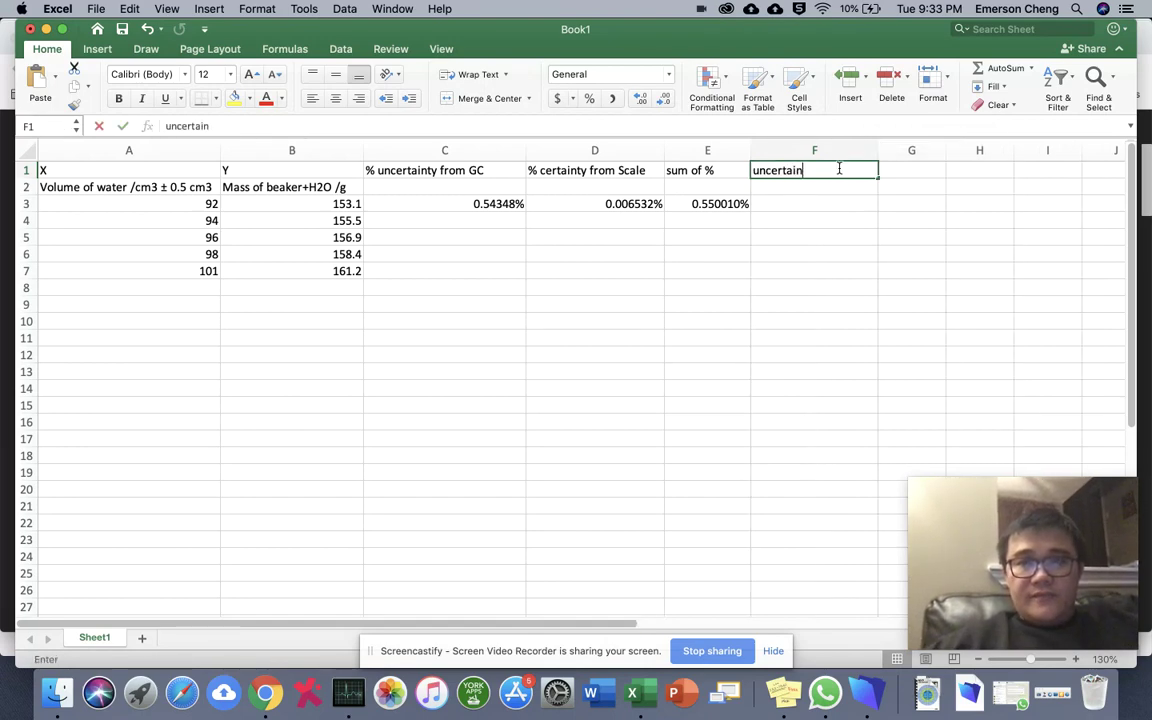
text(ties in)
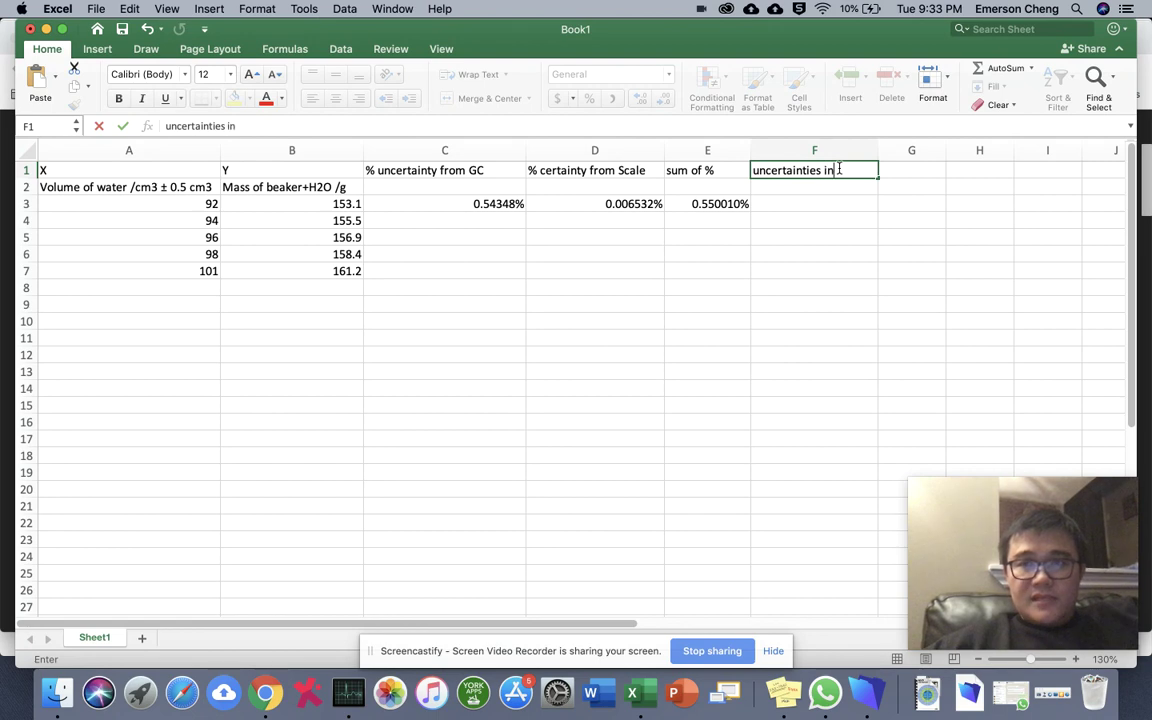
text( grams)
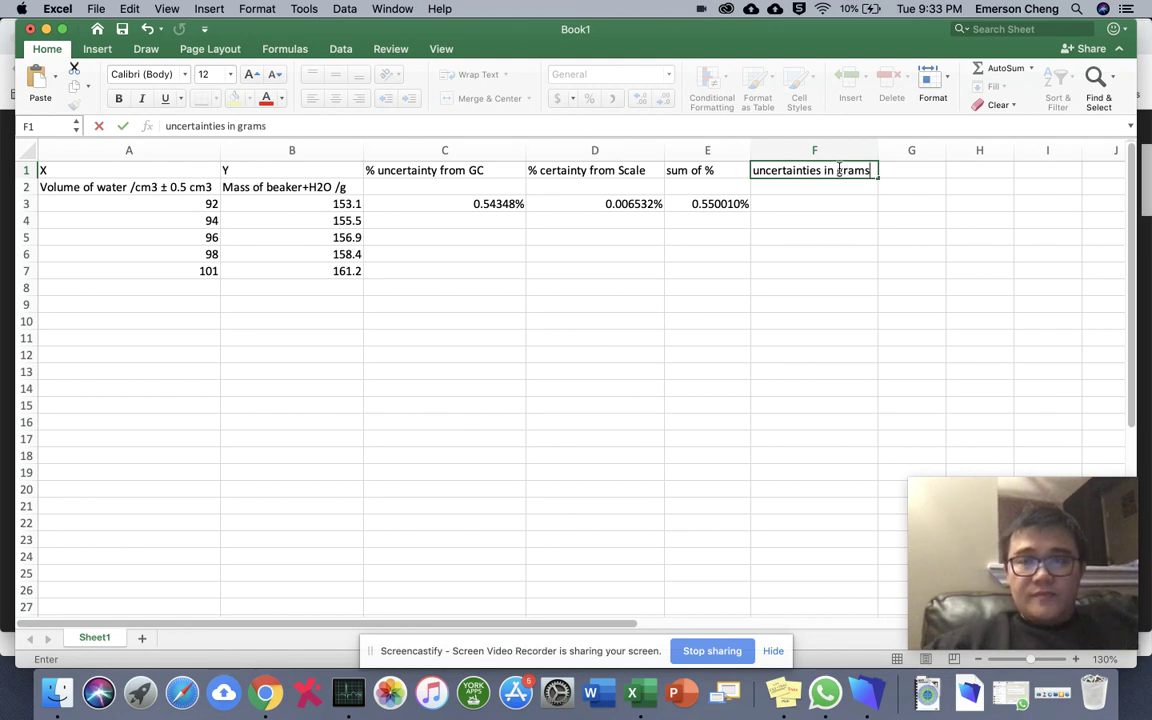
key(Return)
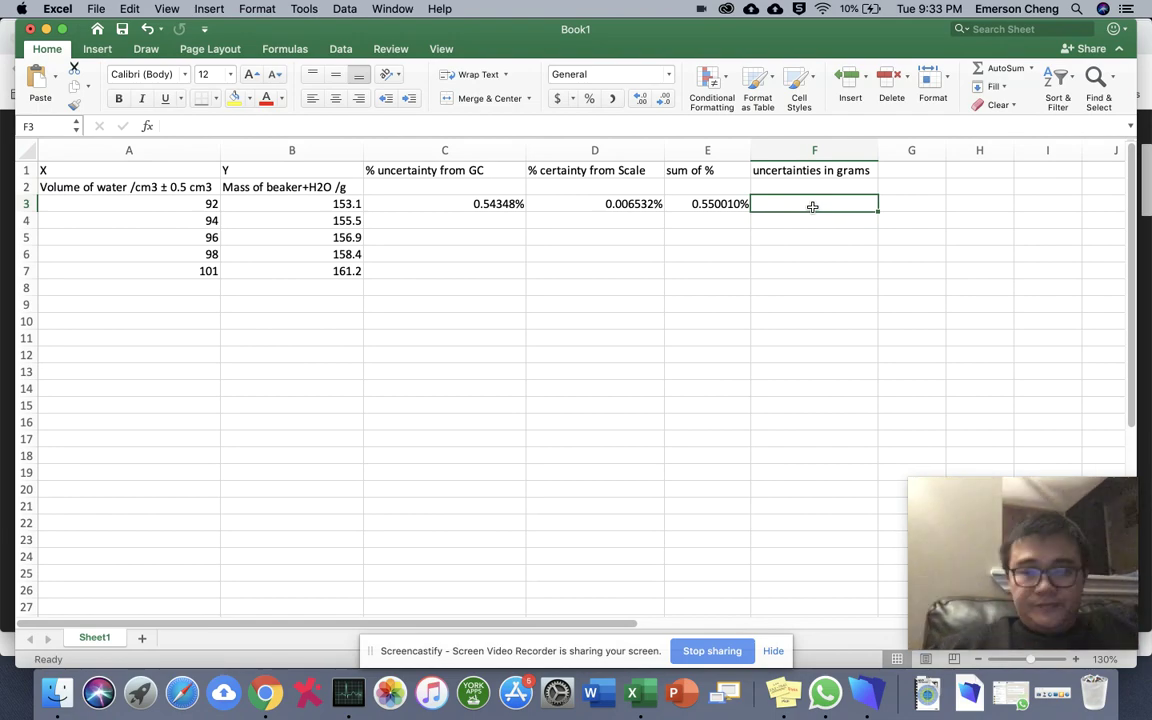
Compare the Station 5-Propagating Uncertainties multiplication rule in Chrome with the Excel table, ending in Chrome
key(super+Tab)
scroll(676, 400, down, 10)
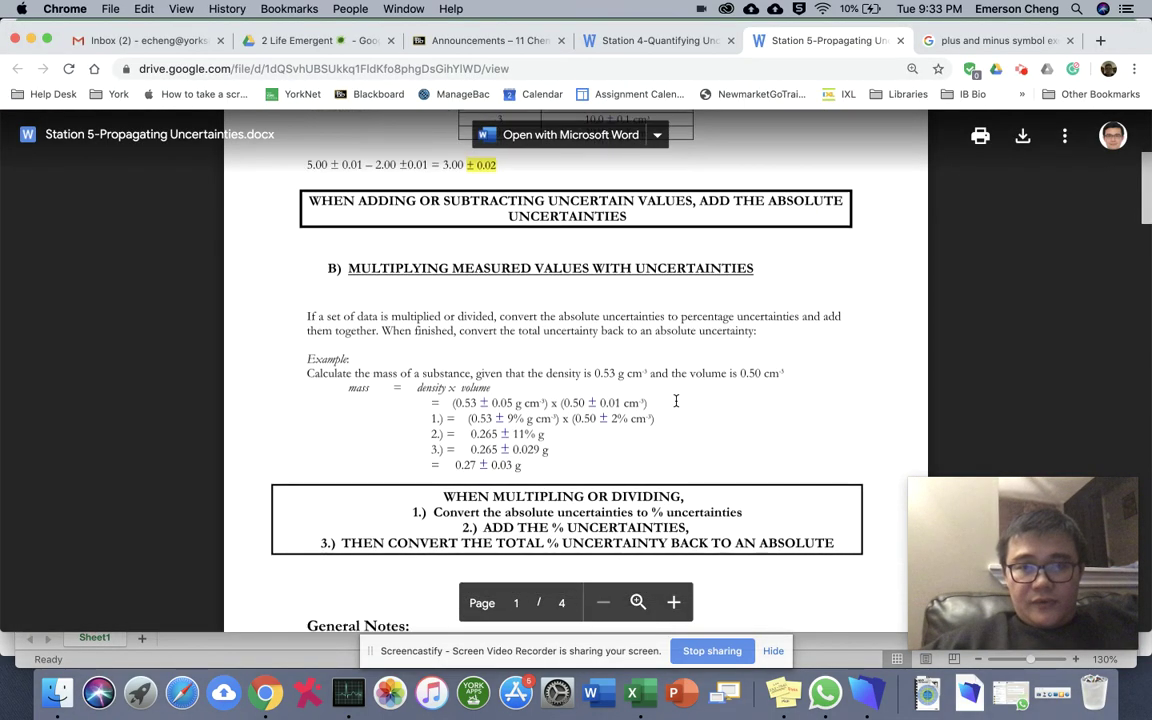
scroll(676, 400, up, 10)
key(super+Tab)
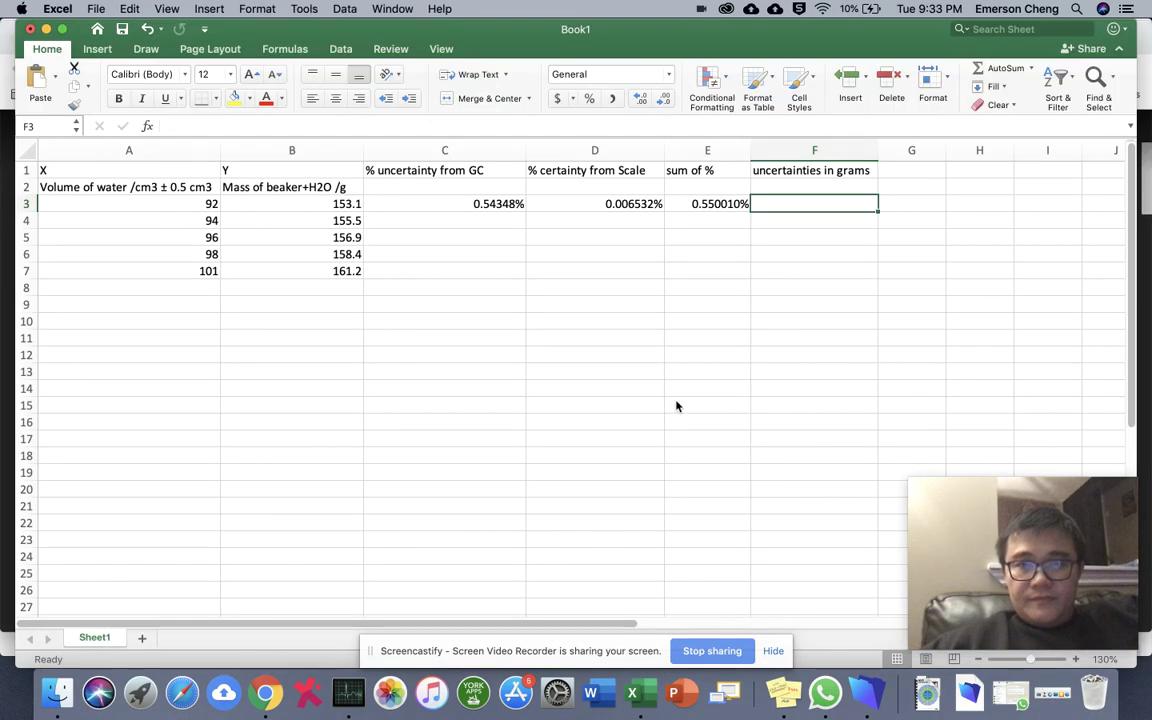
key(super+Tab)
key(Tab)
key(super+Tab)
key(super+Tab)
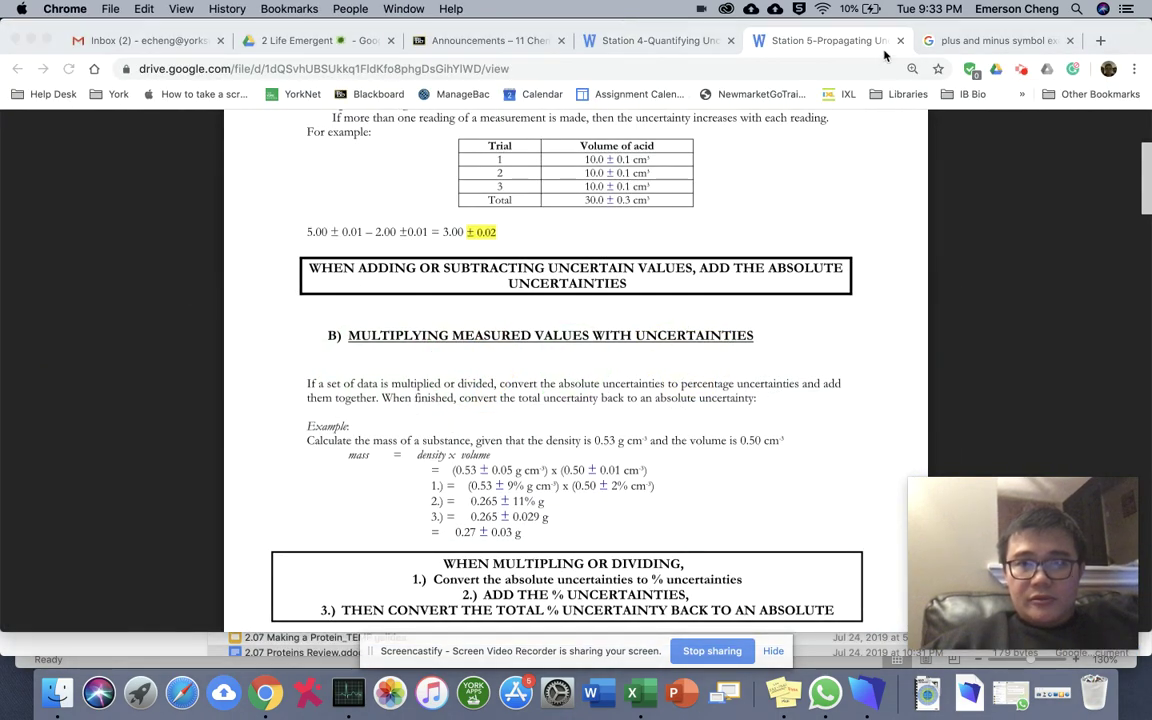
Read the percentage uncertainty formula in the Station 4-Quantifying Uncertainties handout and switch back to Excel
click(678, 44)
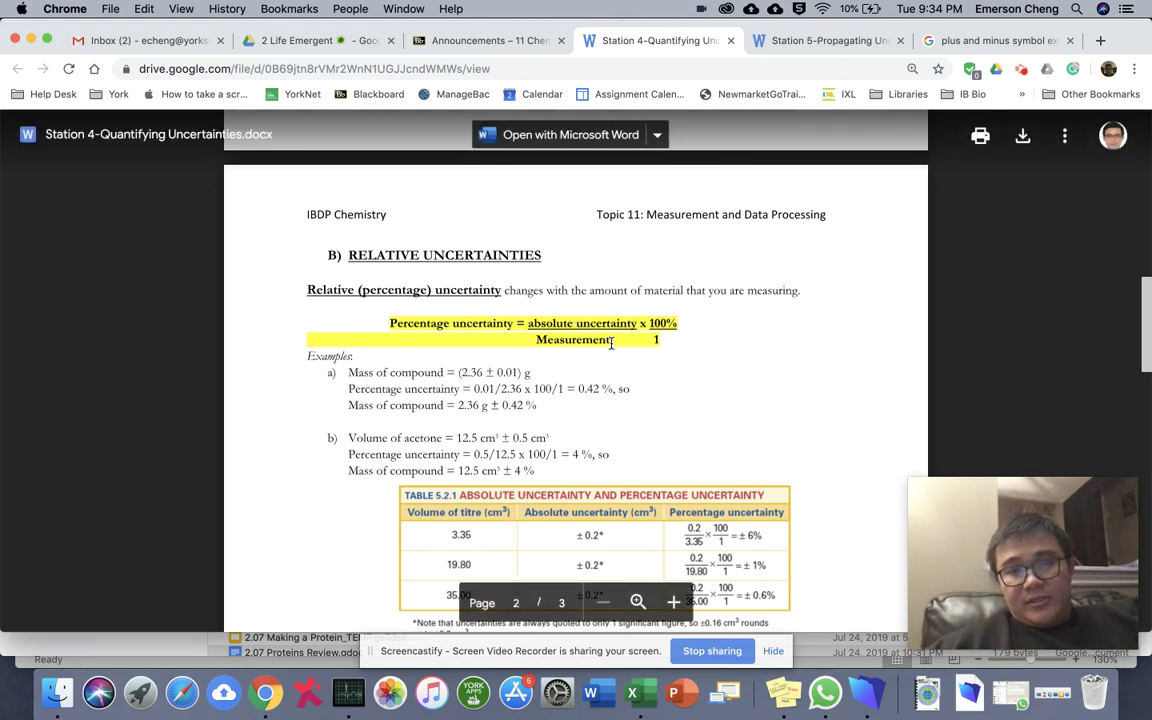
key(super+Tab)
key(super+Tab)
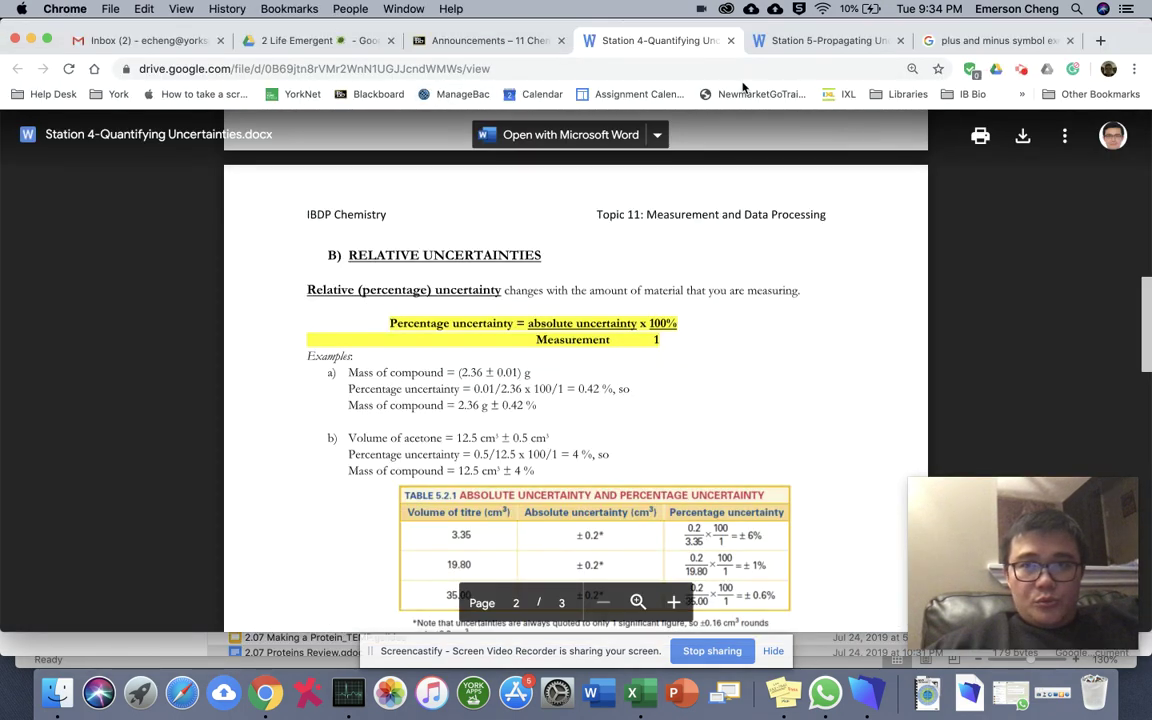
key(super+Tab)
key(super+Tab)
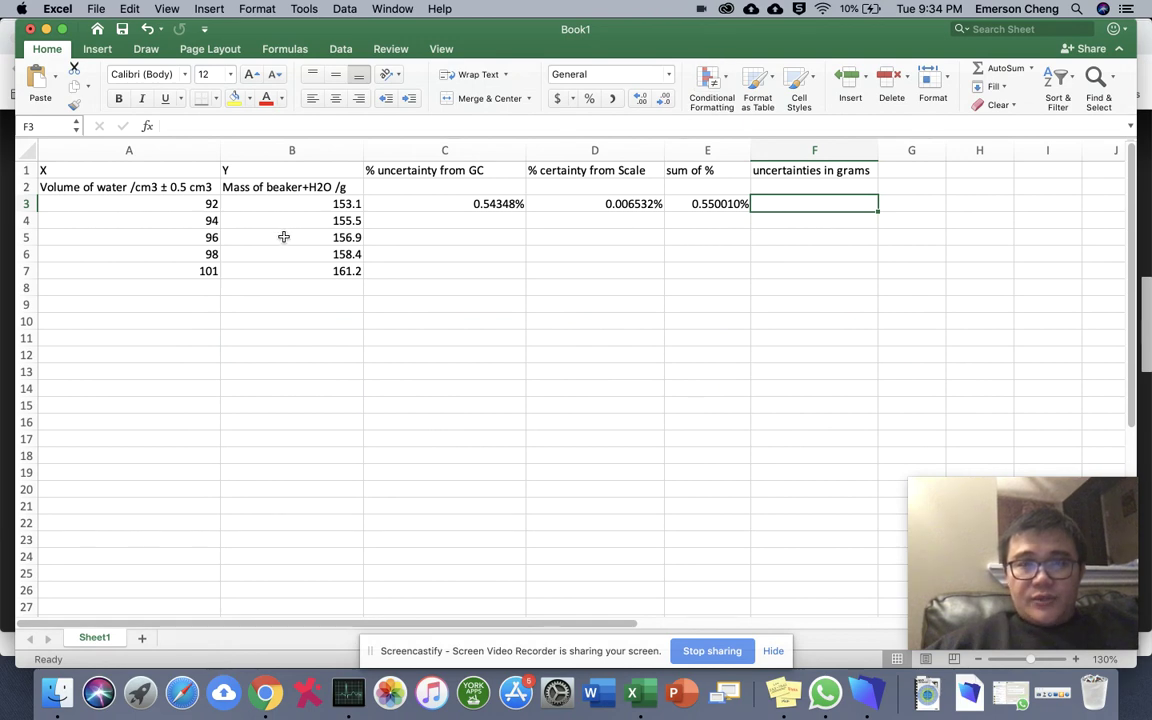
Calculate the uncertainty in grams in cell F3 with the formula =B3*E3
click(290, 203)
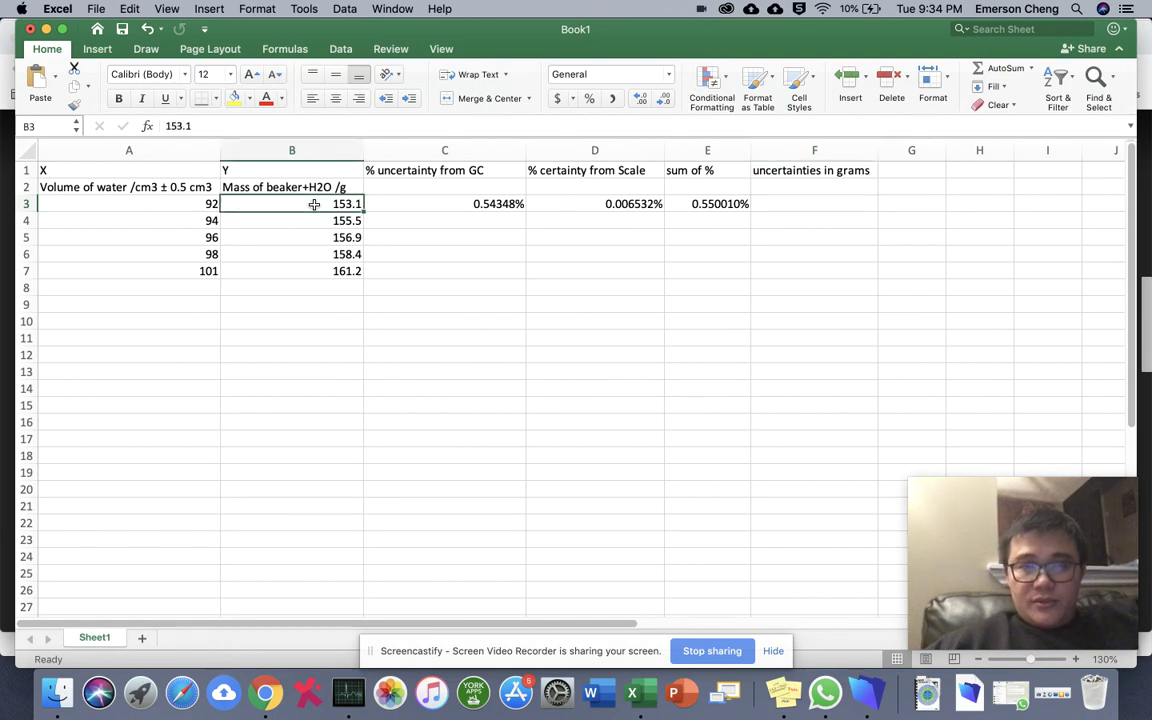
click(708, 205)
click(830, 204)
text(=)
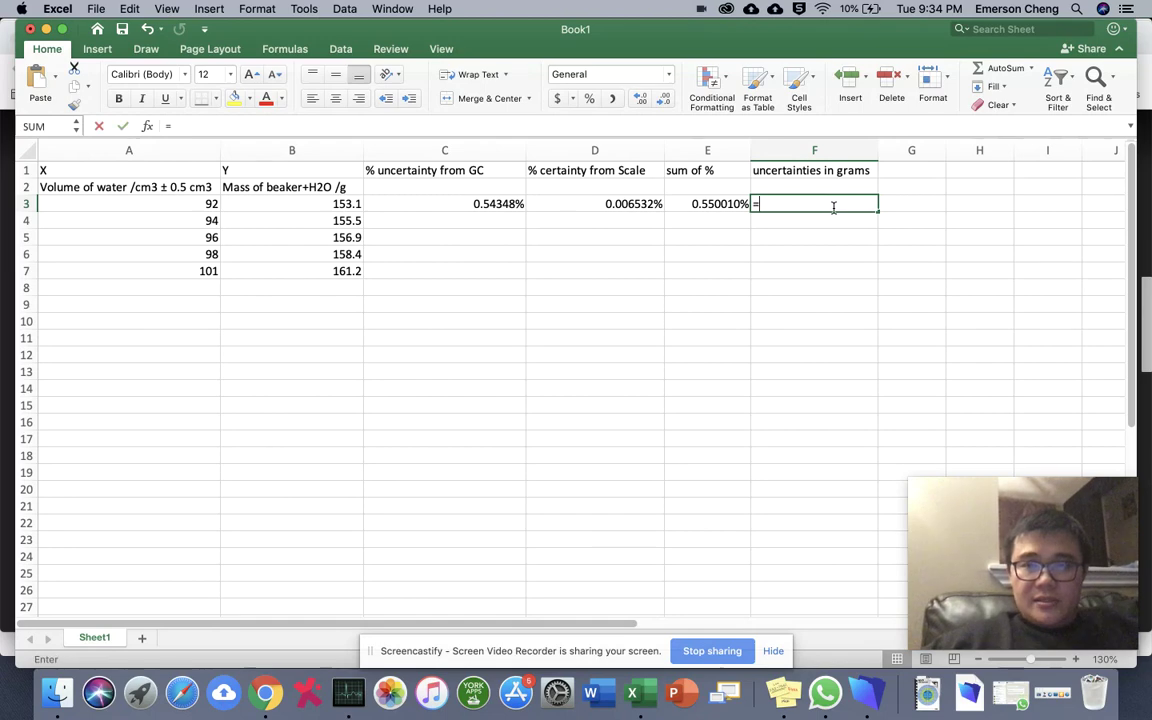
click(303, 205)
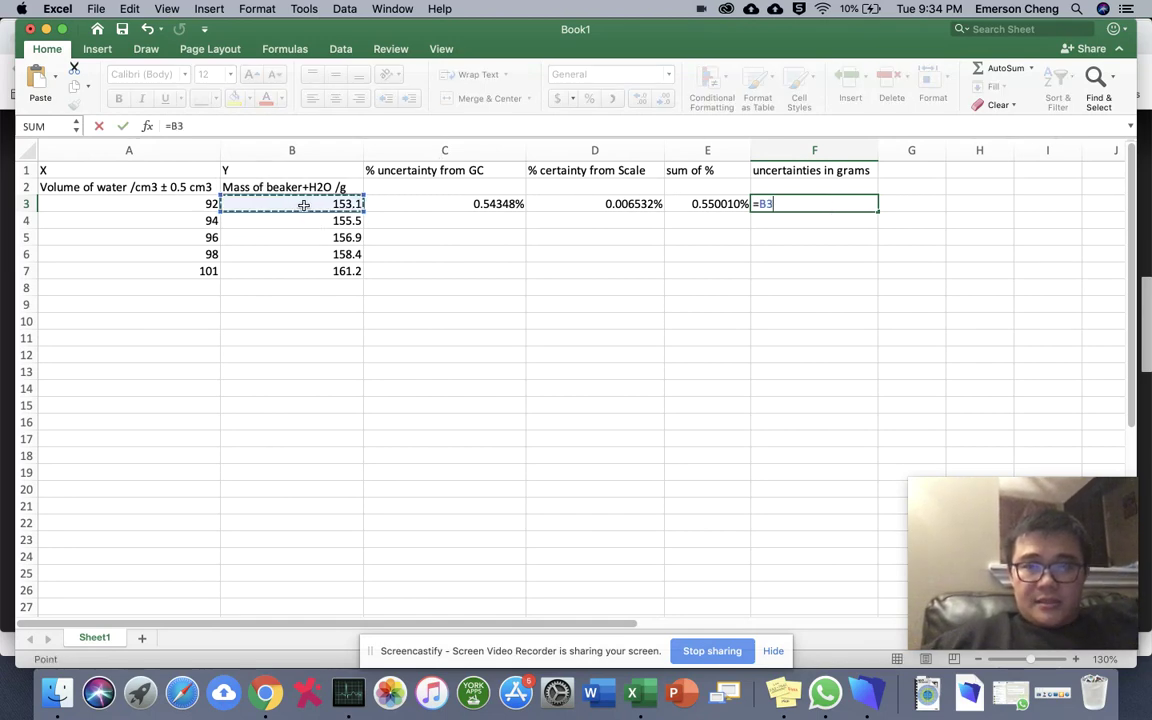
text(*)
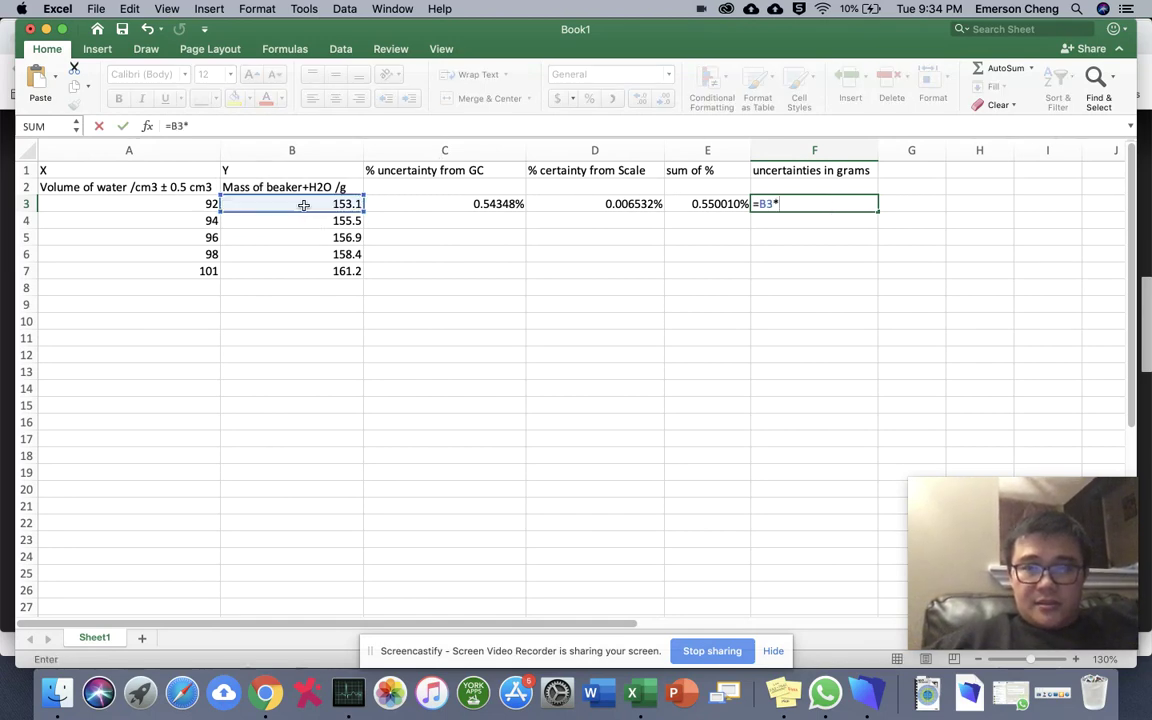
click(726, 205)
key(Return)
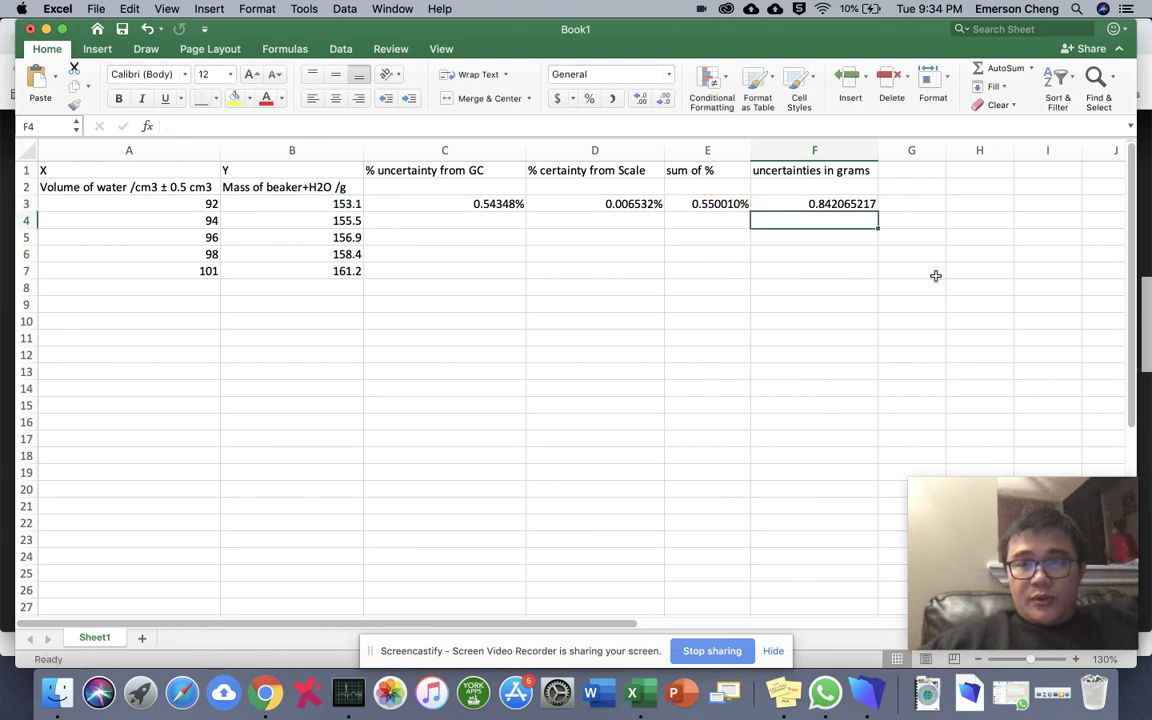
Reduce the number display of the uncertainty in cell F3 to three decimal places
click(850, 204)
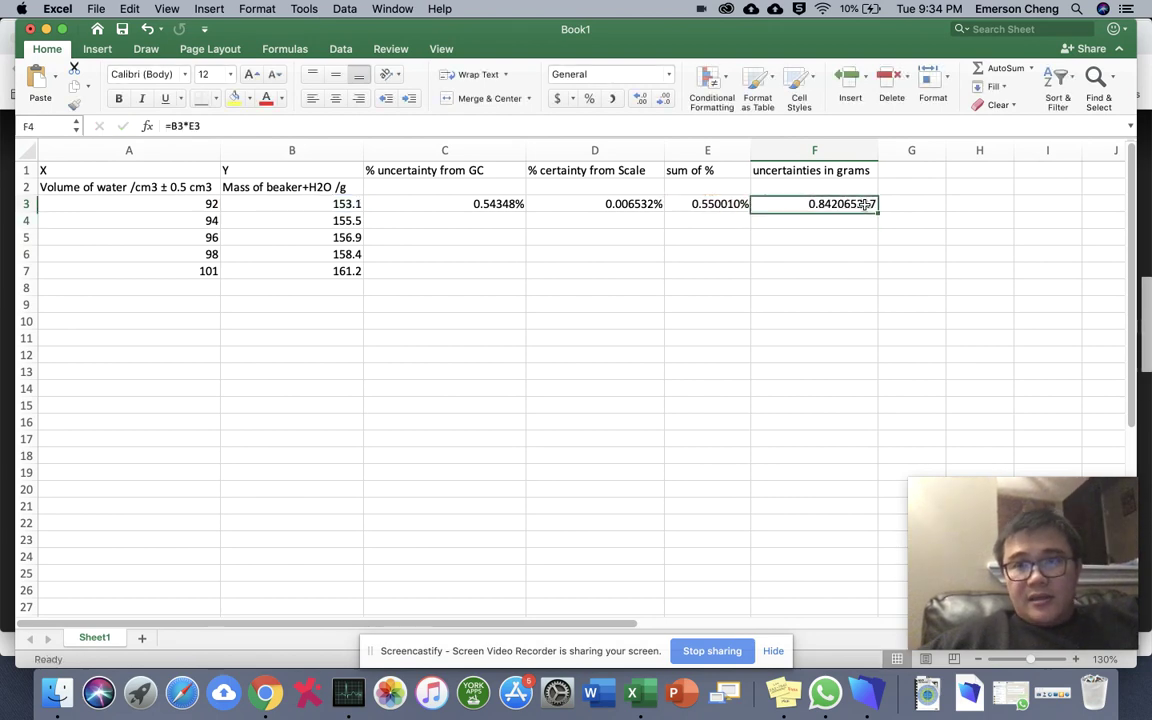
click(345, 201)
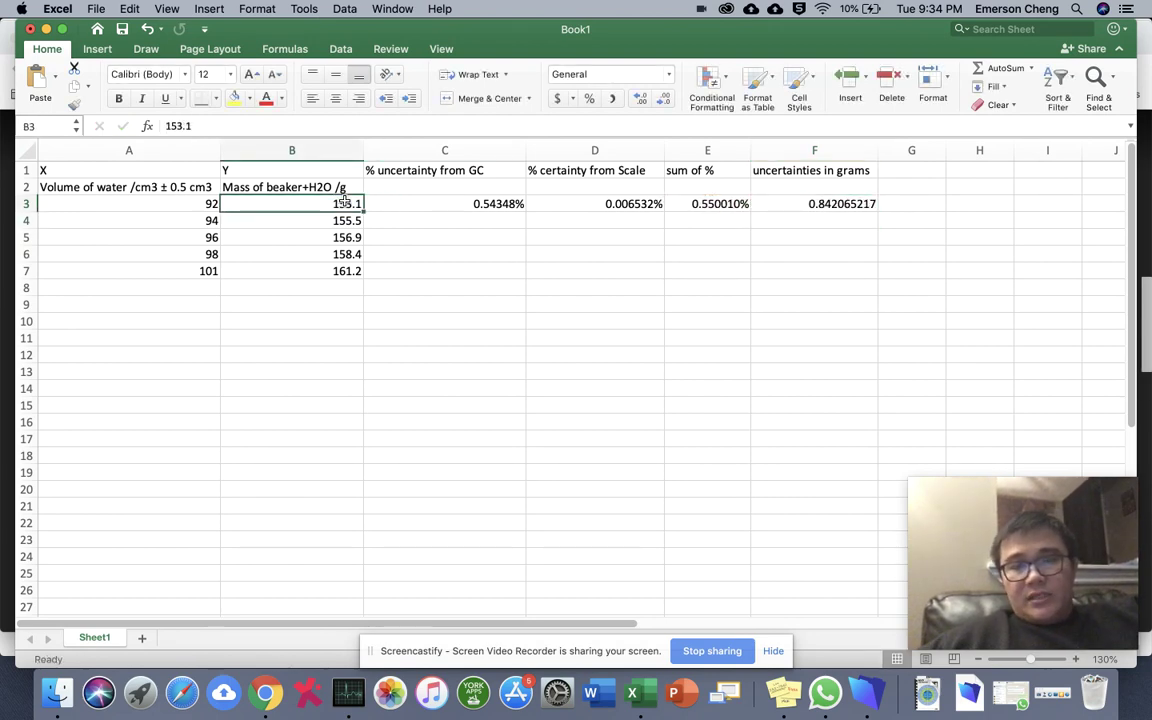
click(857, 204)
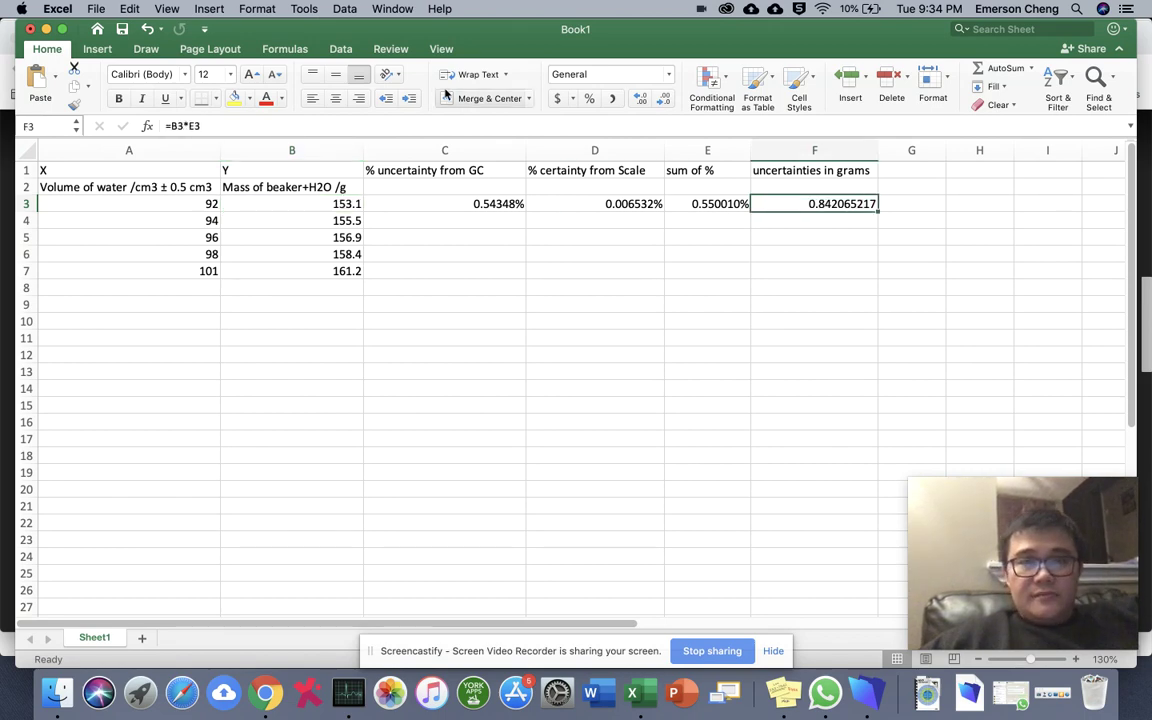
click(665, 102)
click(665, 102)
click(665, 102)
click(665, 102)
click(665, 102)
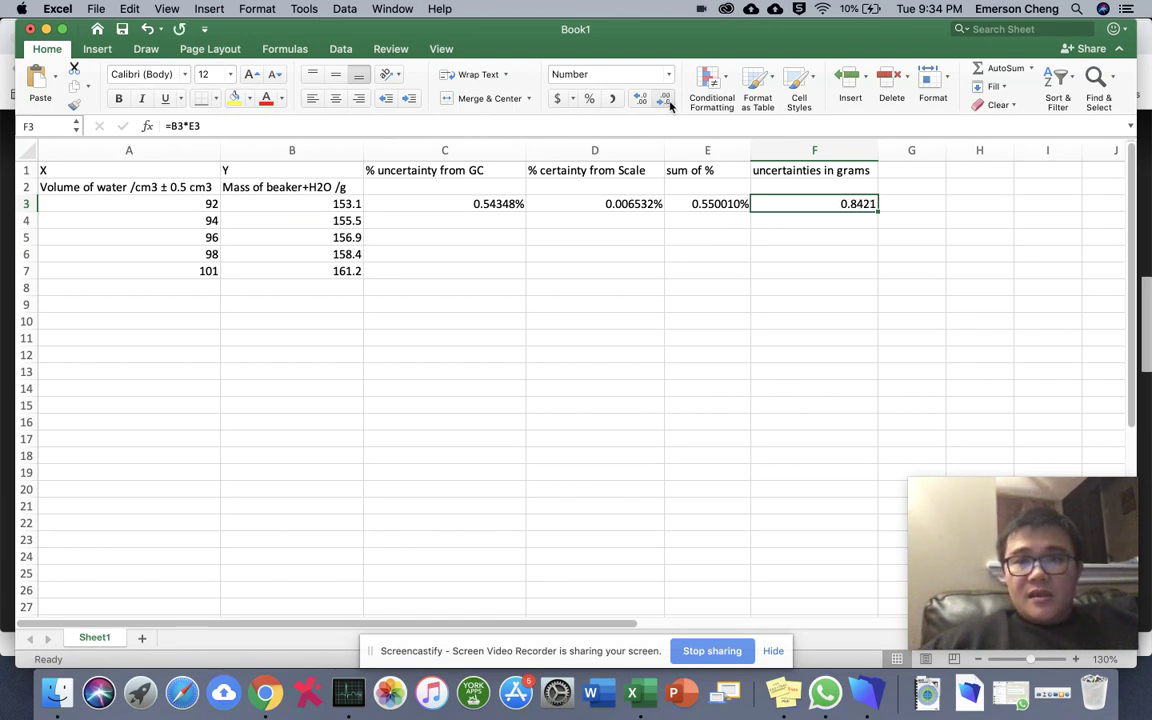
click(665, 102)
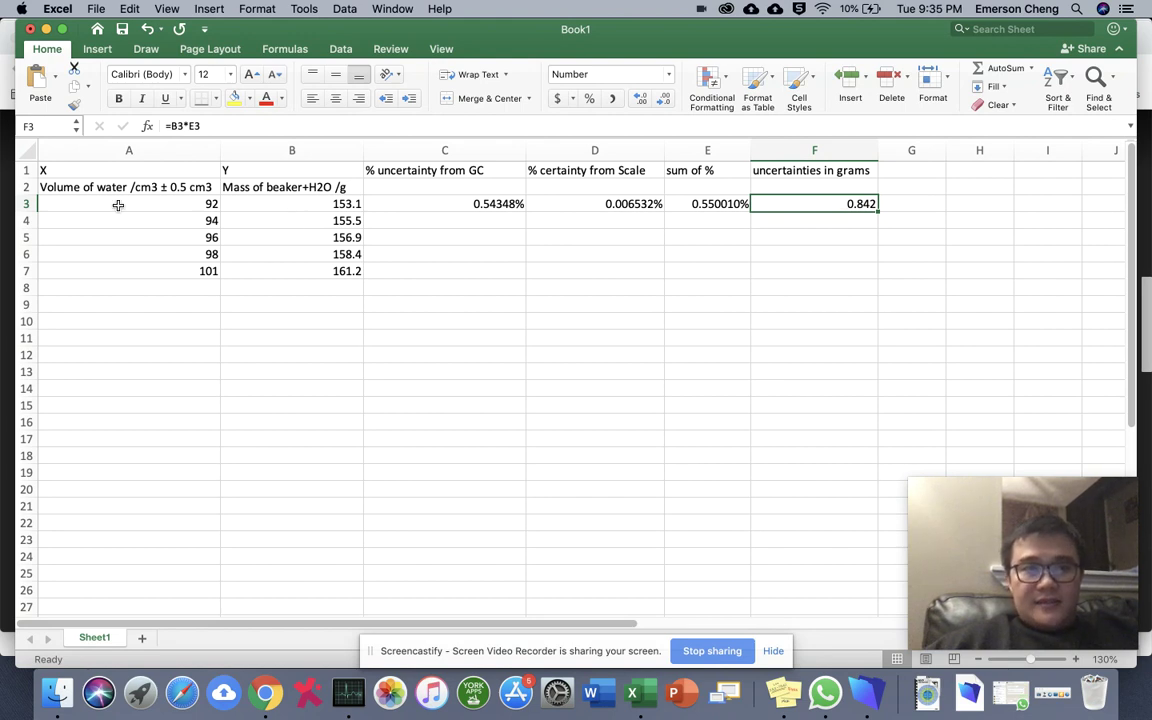
drag(110, 202, 288, 209)
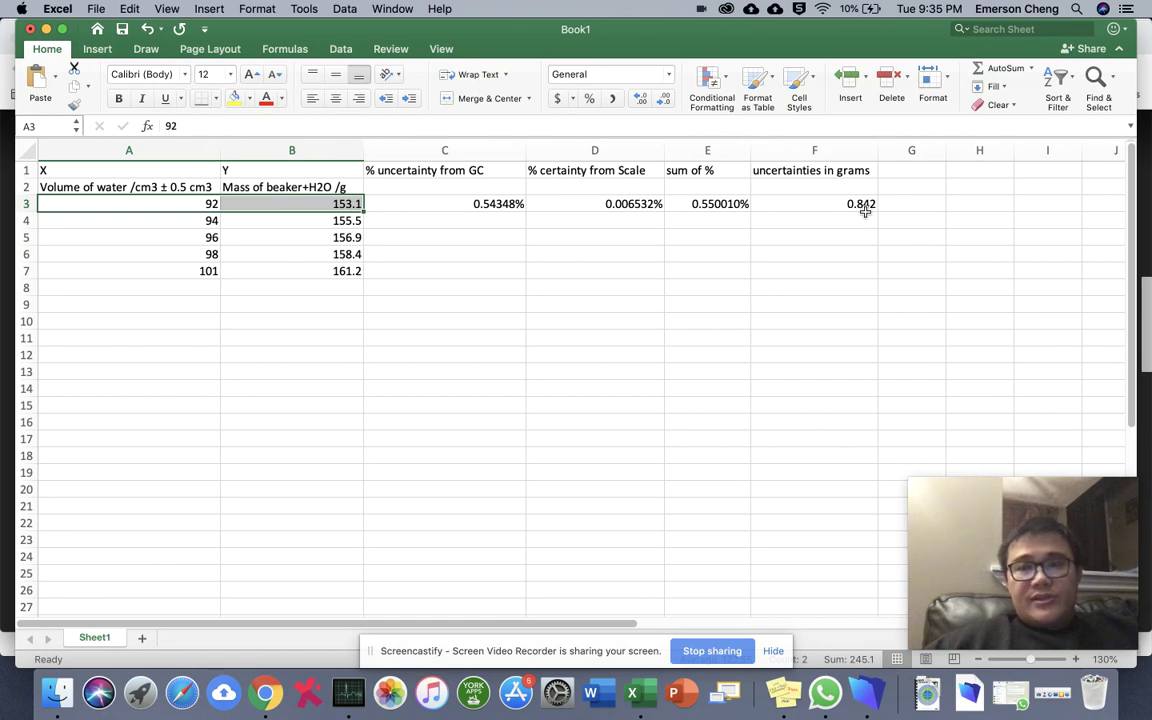
click(860, 223)
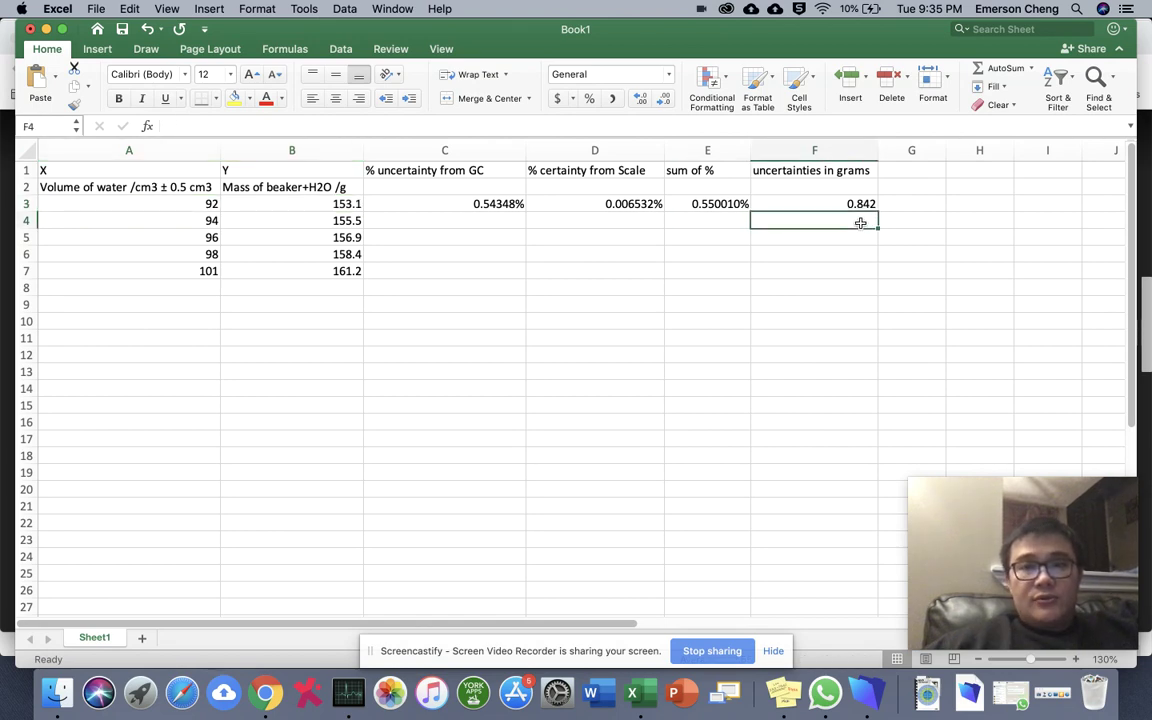
Change the formula in cell C3 to =0.5/A3 so it references the volume cell
click(478, 203)
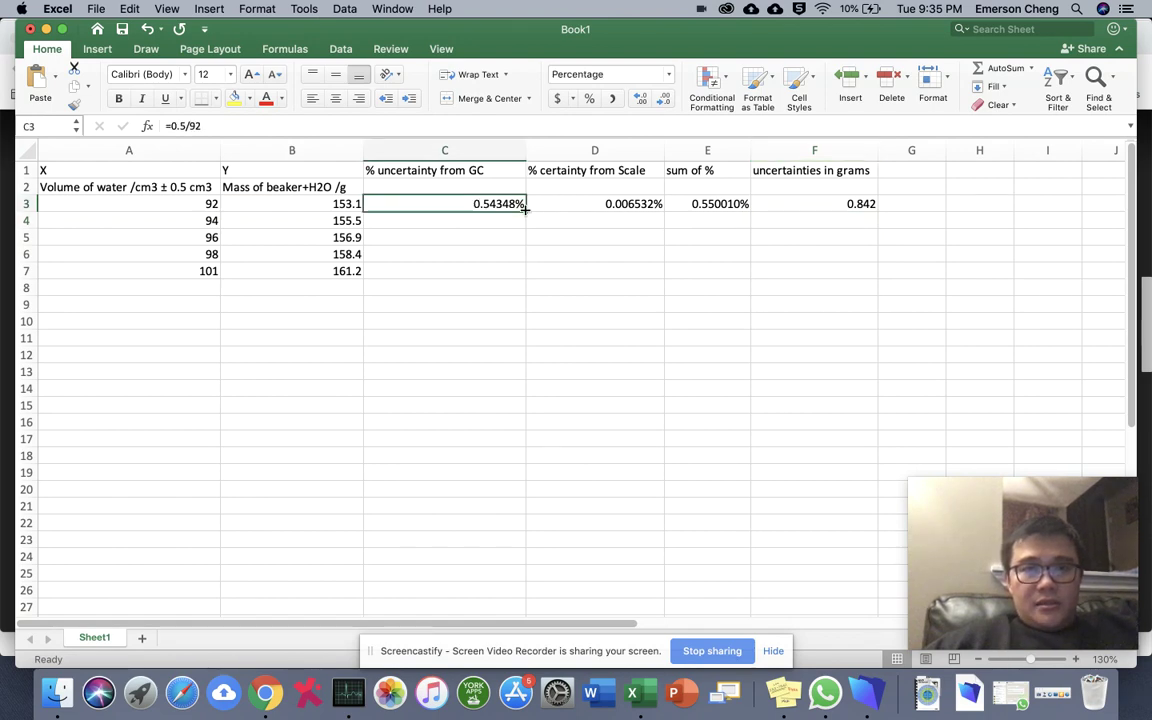
click(220, 126)
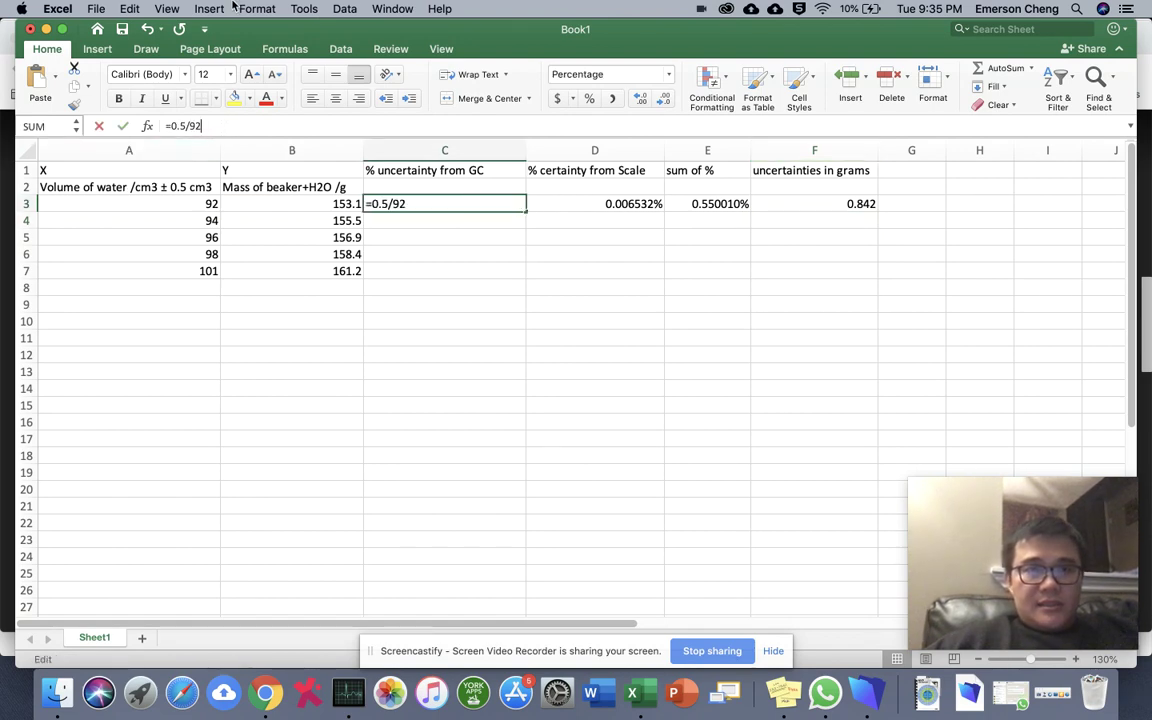
key(BackSpace)
key(BackSpace)
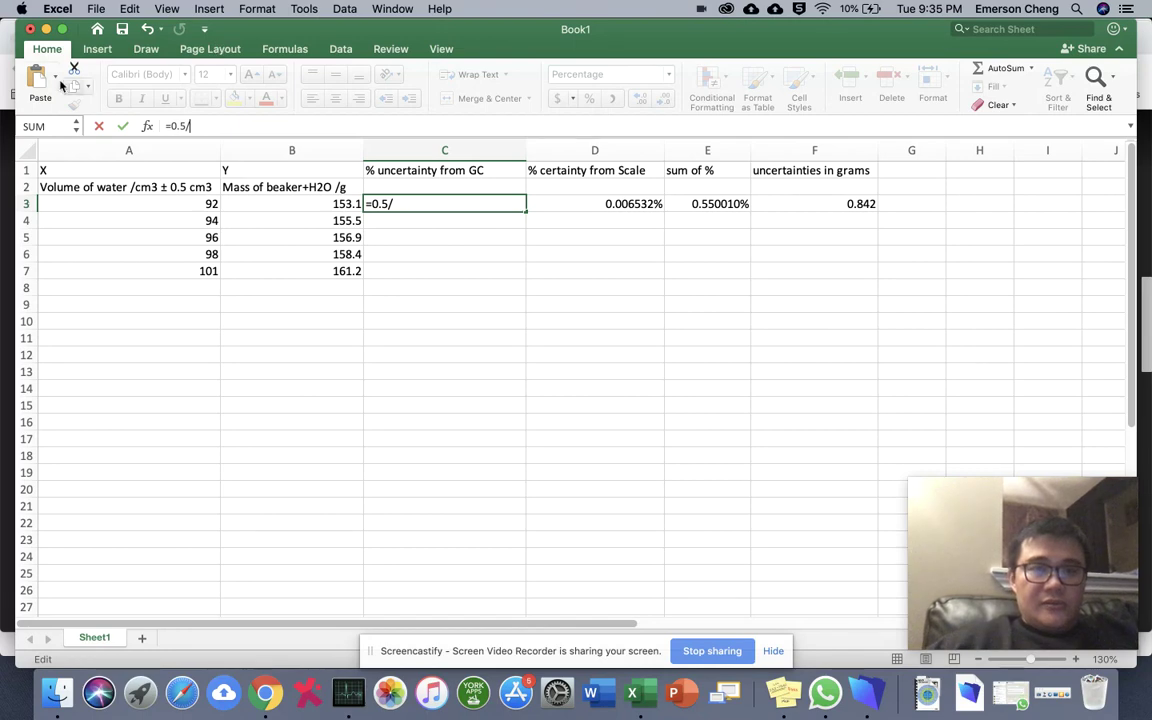
click(192, 203)
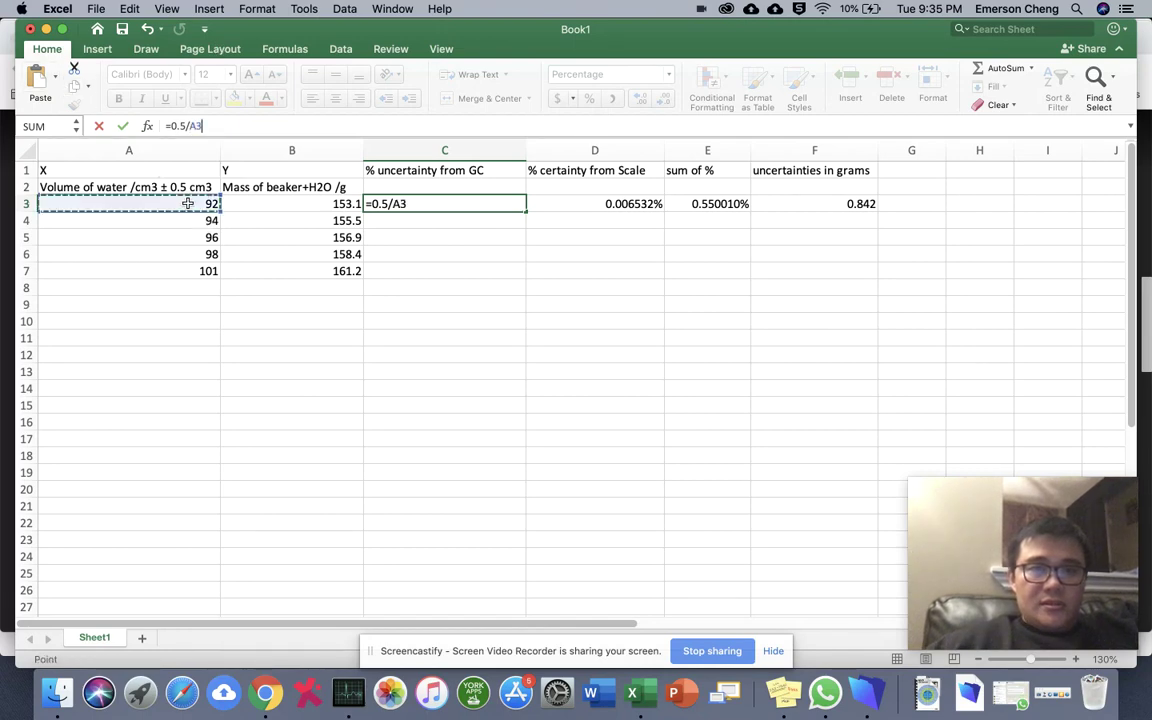
click(481, 220)
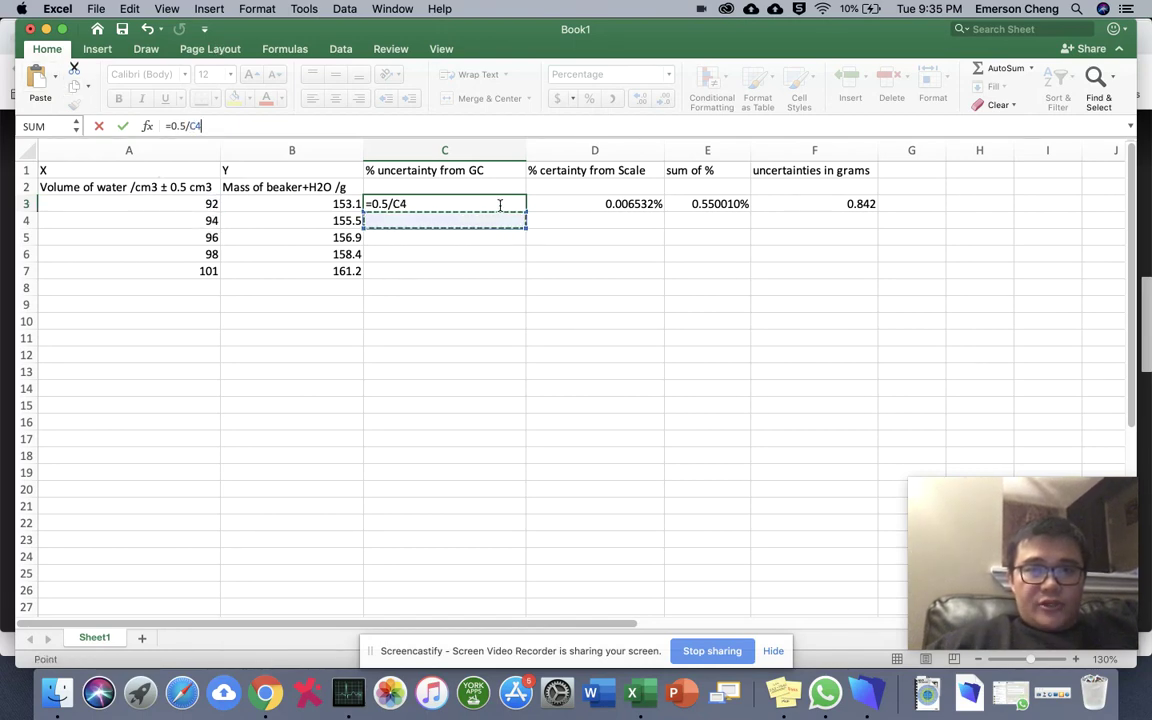
click(195, 205)
key(Return)
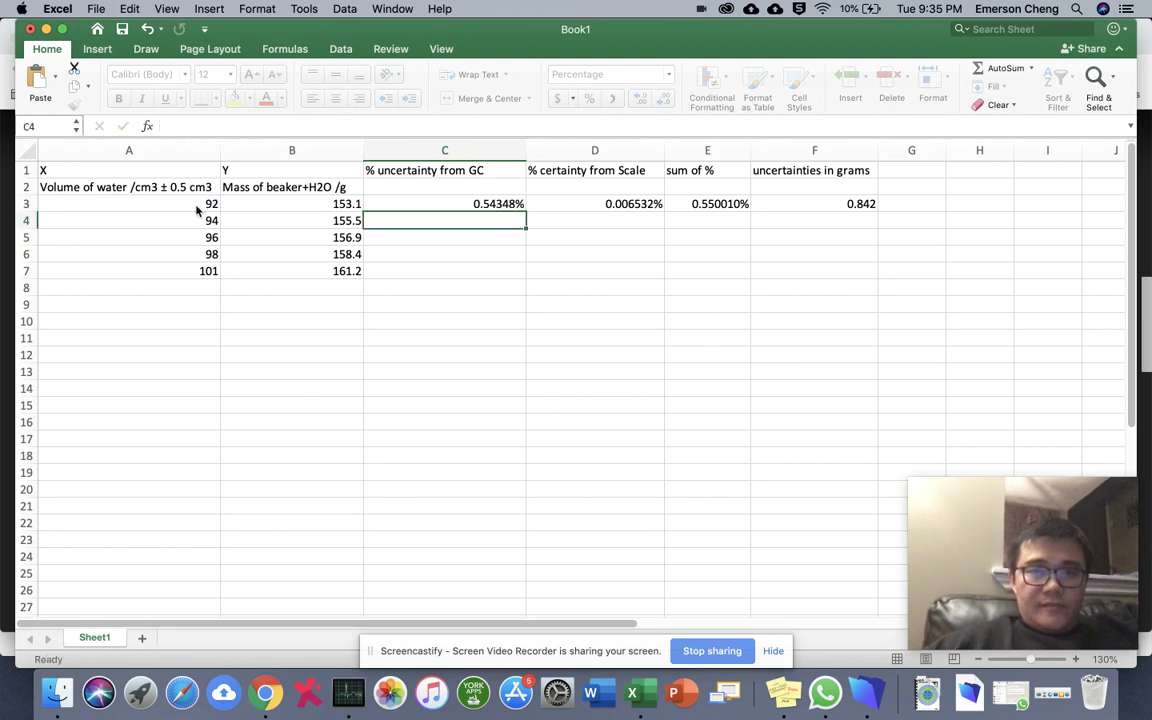
Fill the cylinder and scale percentage uncertainty formulas from C3 and D3 down through row 7
click(508, 204)
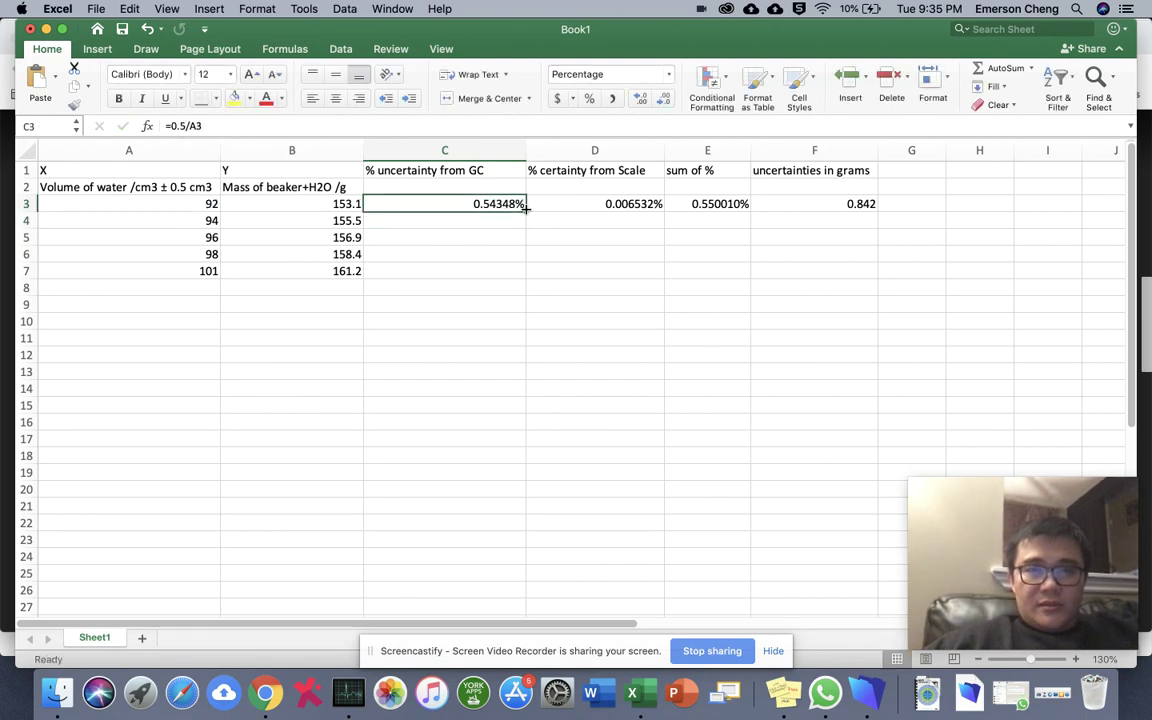
drag(526, 207, 532, 271)
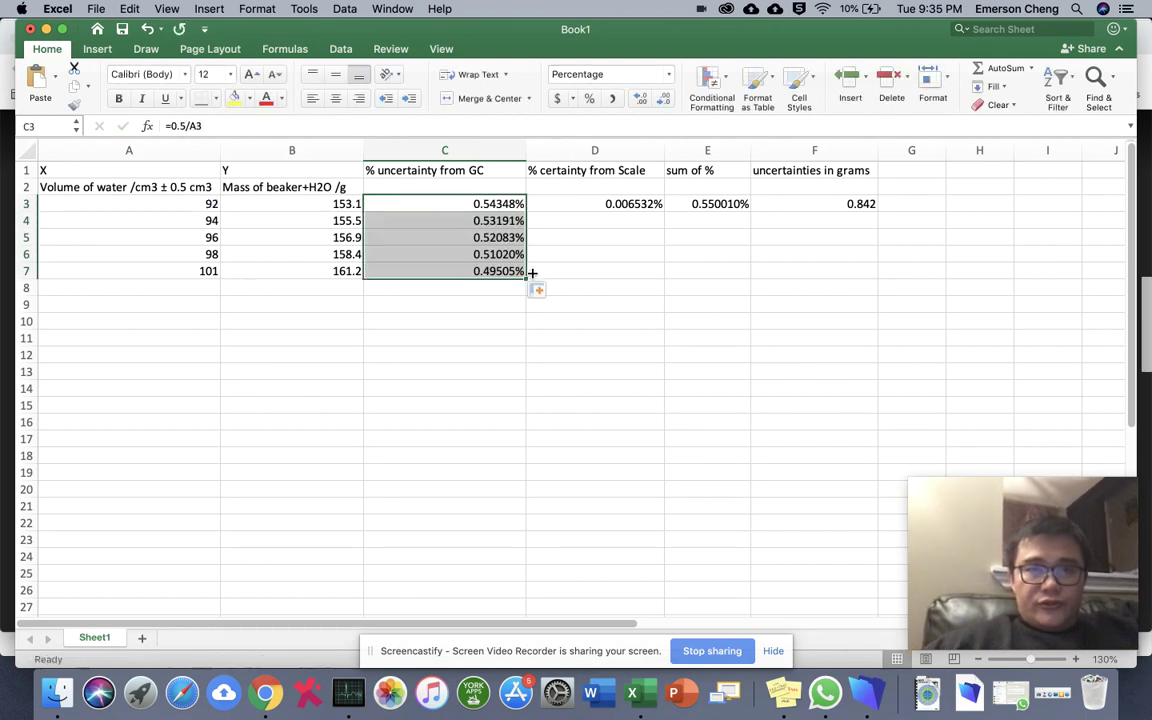
click(632, 213)
drag(663, 210, 663, 272)
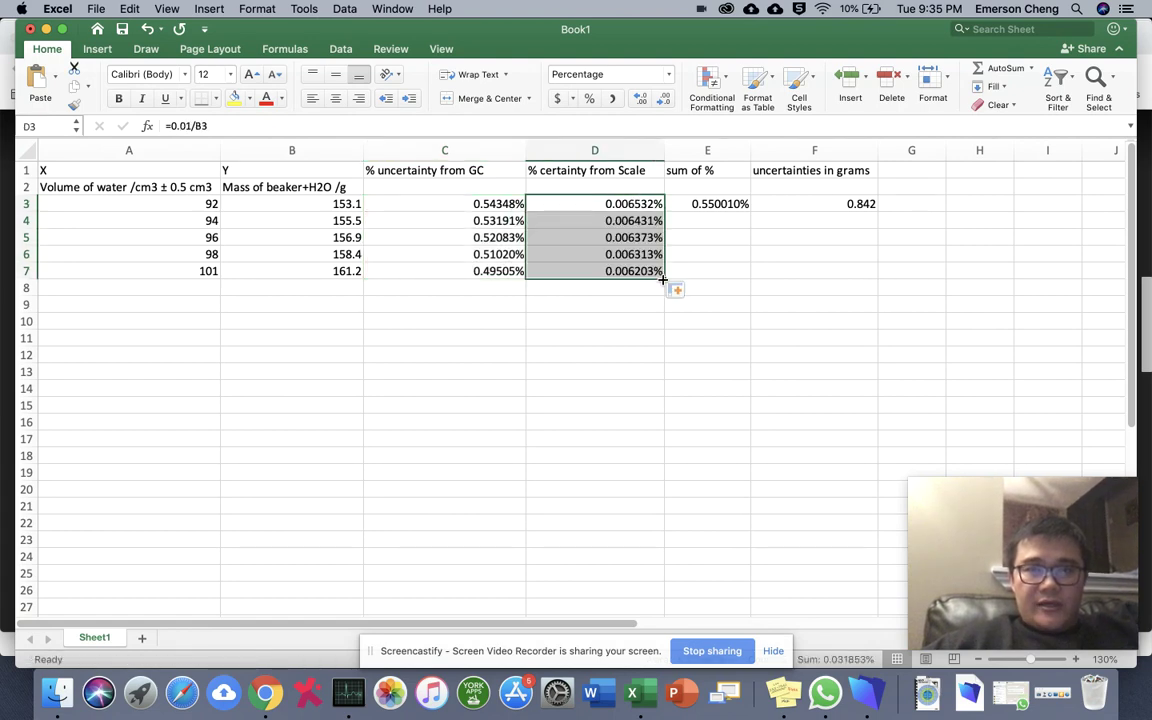
Check the copied formulas in C4:C7 and D4:D7 for their volume and mass cell references
click(497, 222)
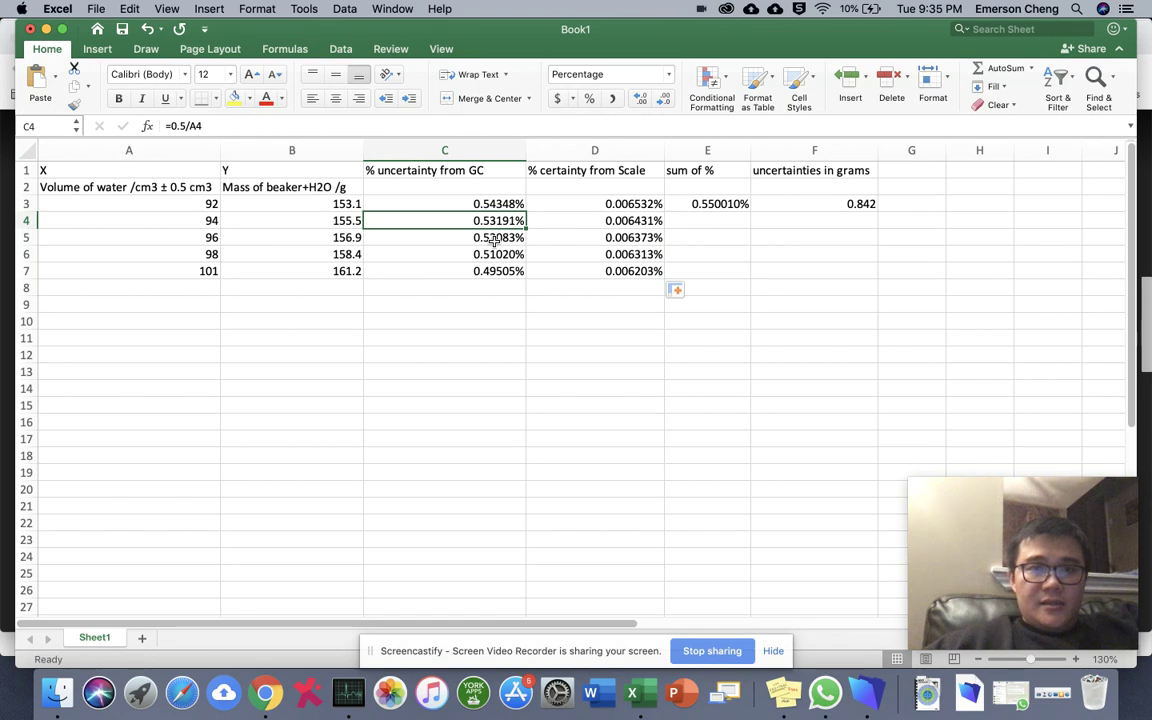
click(493, 240)
click(496, 254)
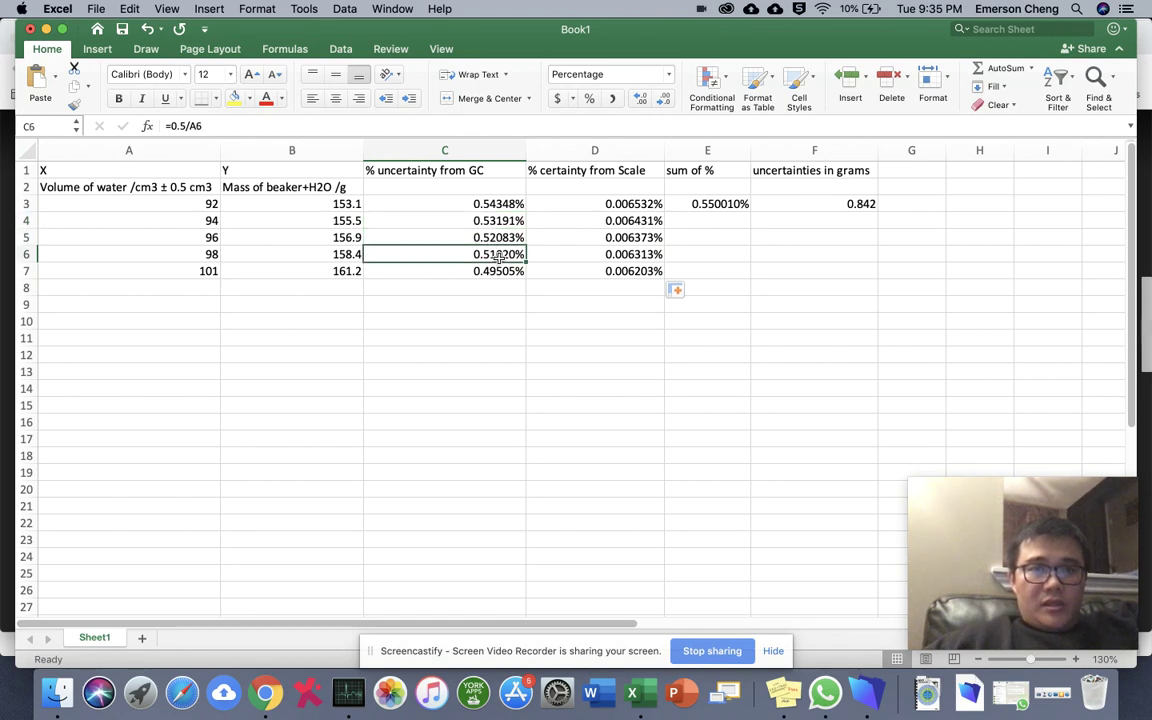
click(500, 271)
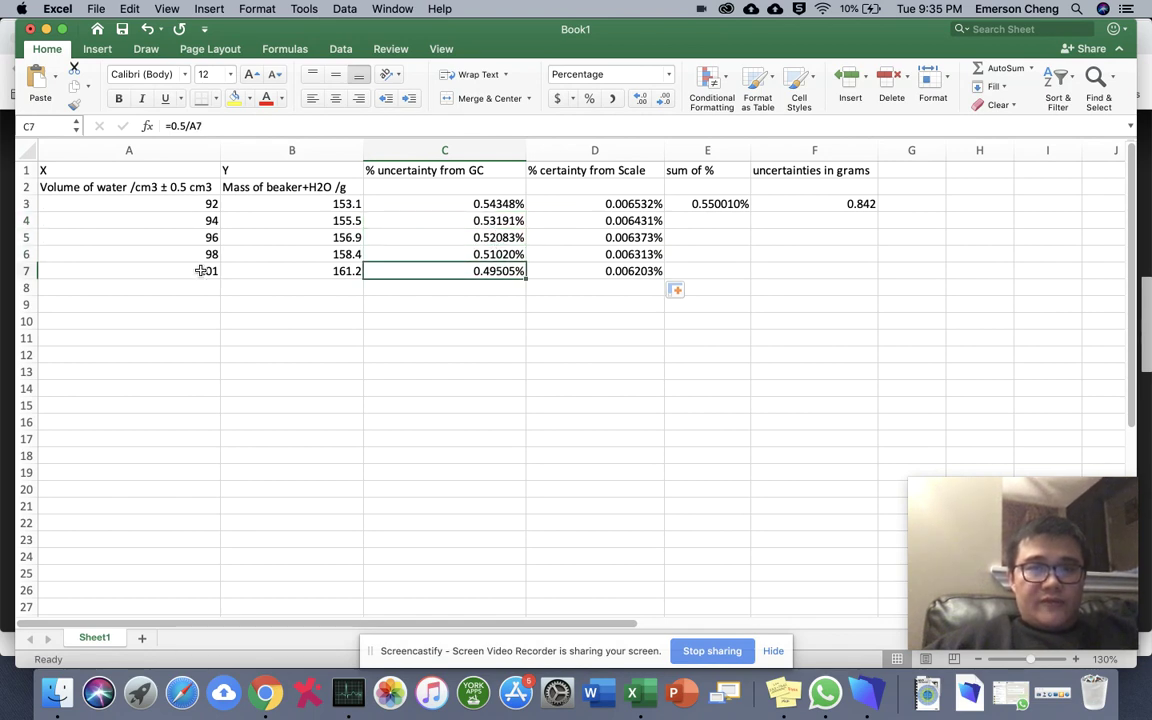
click(626, 222)
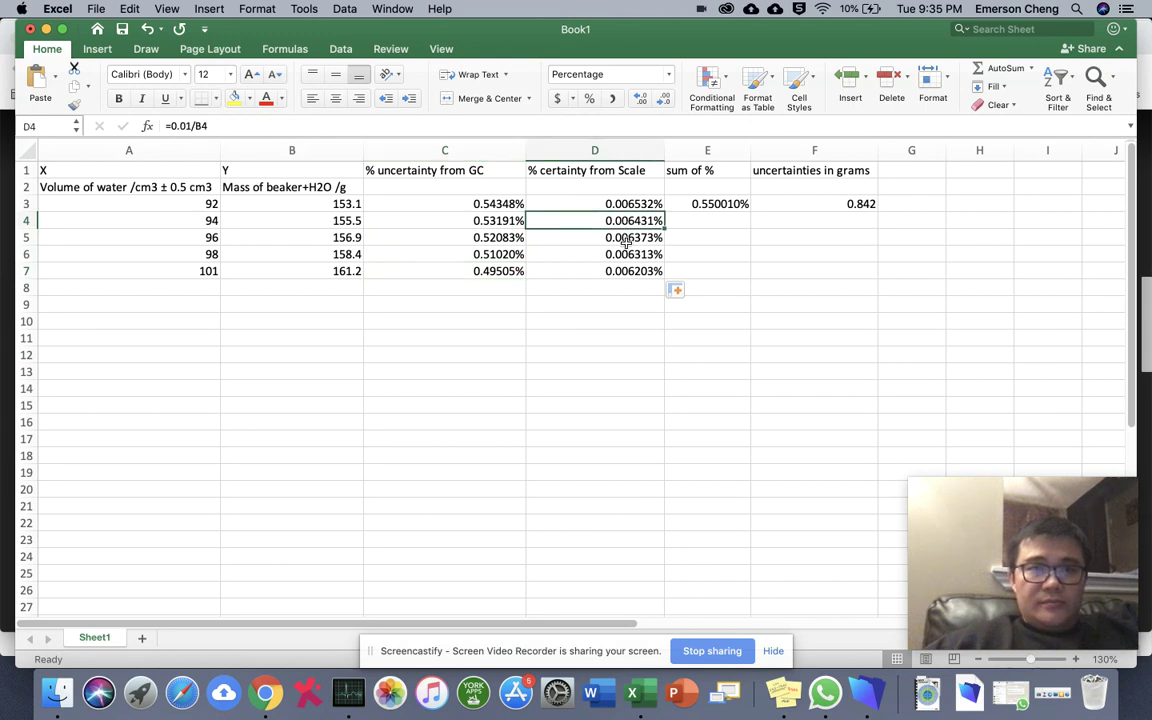
click(628, 241)
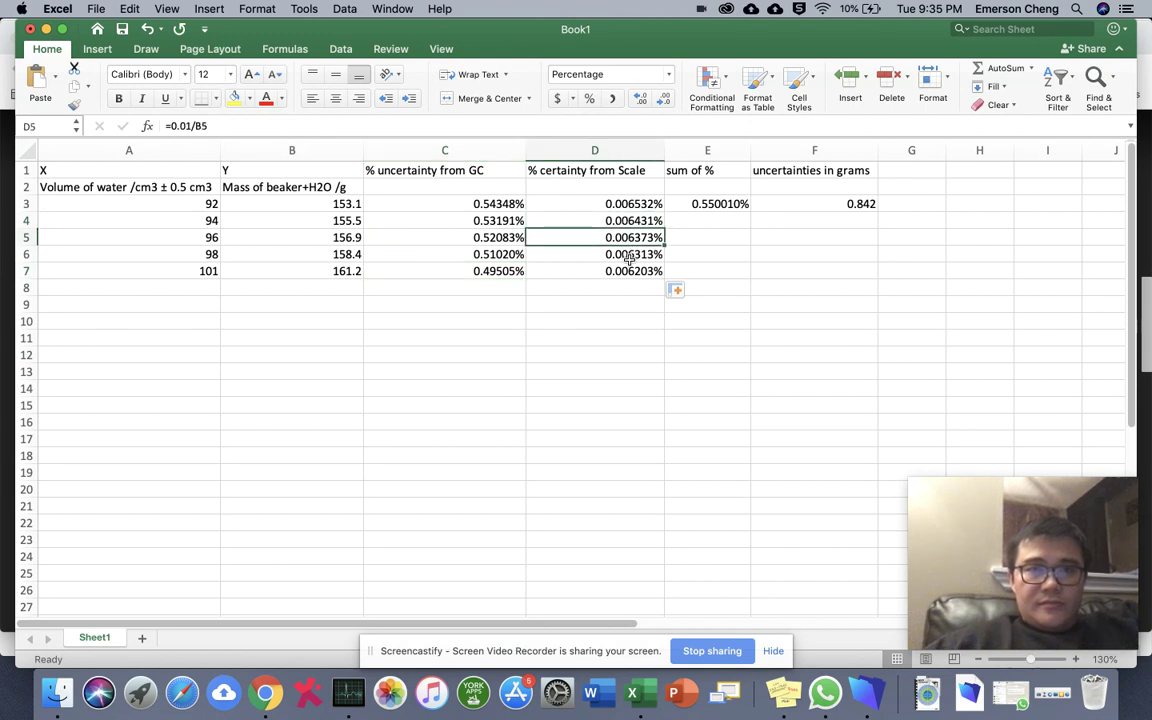
click(628, 256)
click(632, 275)
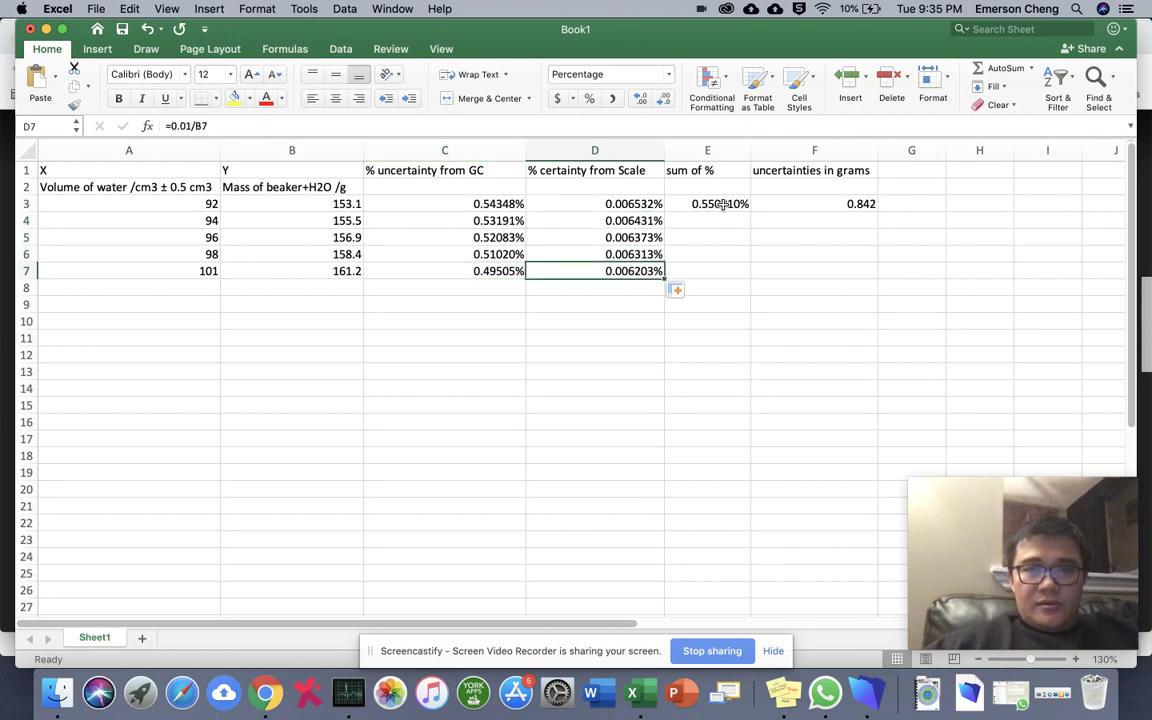
Fill the percentage sum and gram uncertainty formulas from E3 and F3 down through row 7
click(695, 204)
drag(748, 211, 755, 283)
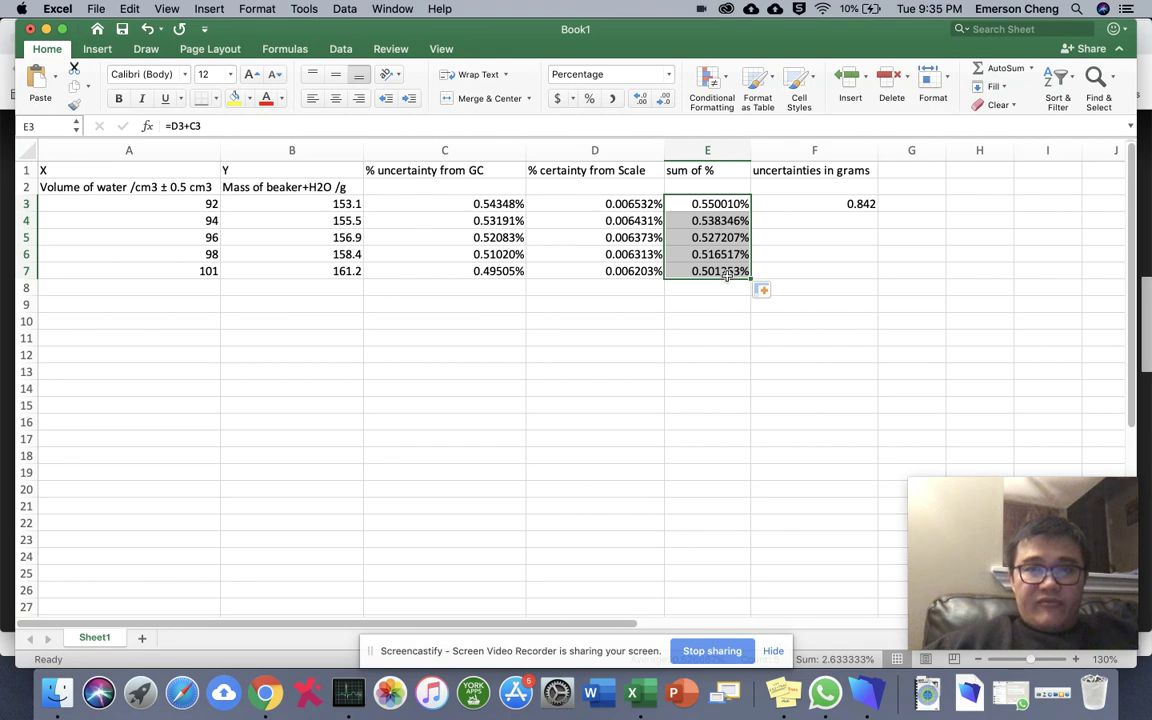
click(840, 203)
drag(879, 212, 886, 289)
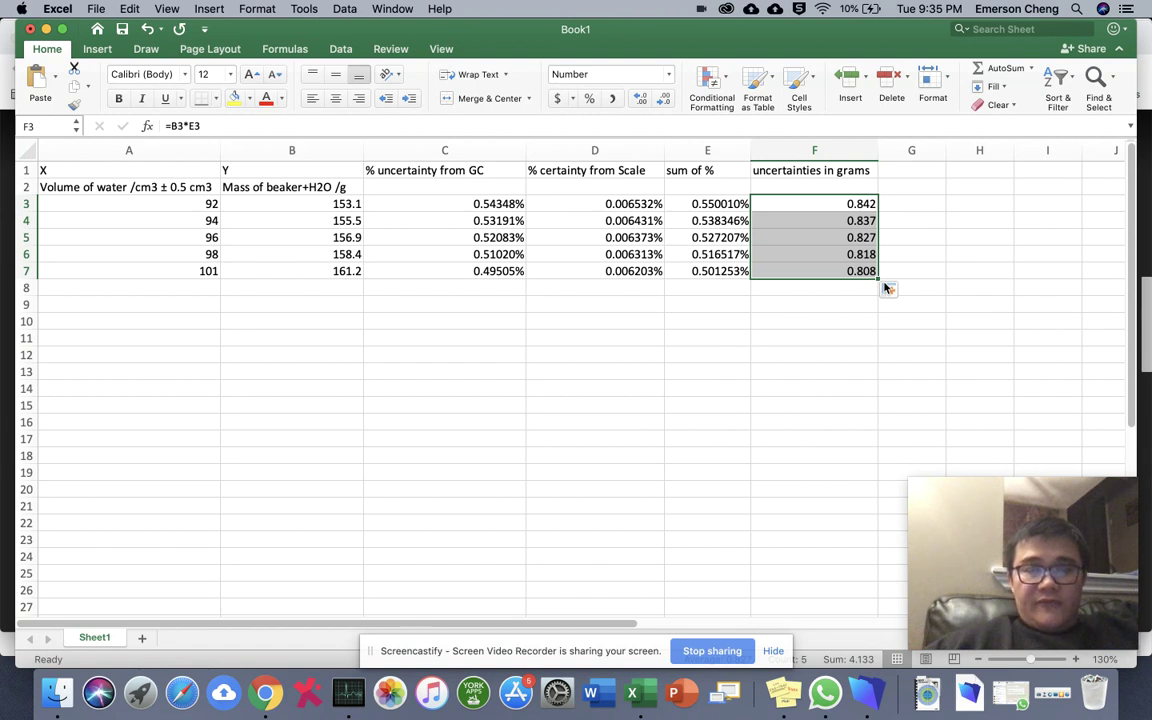
Insert a markers-only scatter chart from the water volume and beaker mass data in A2:B7
click(489, 335)
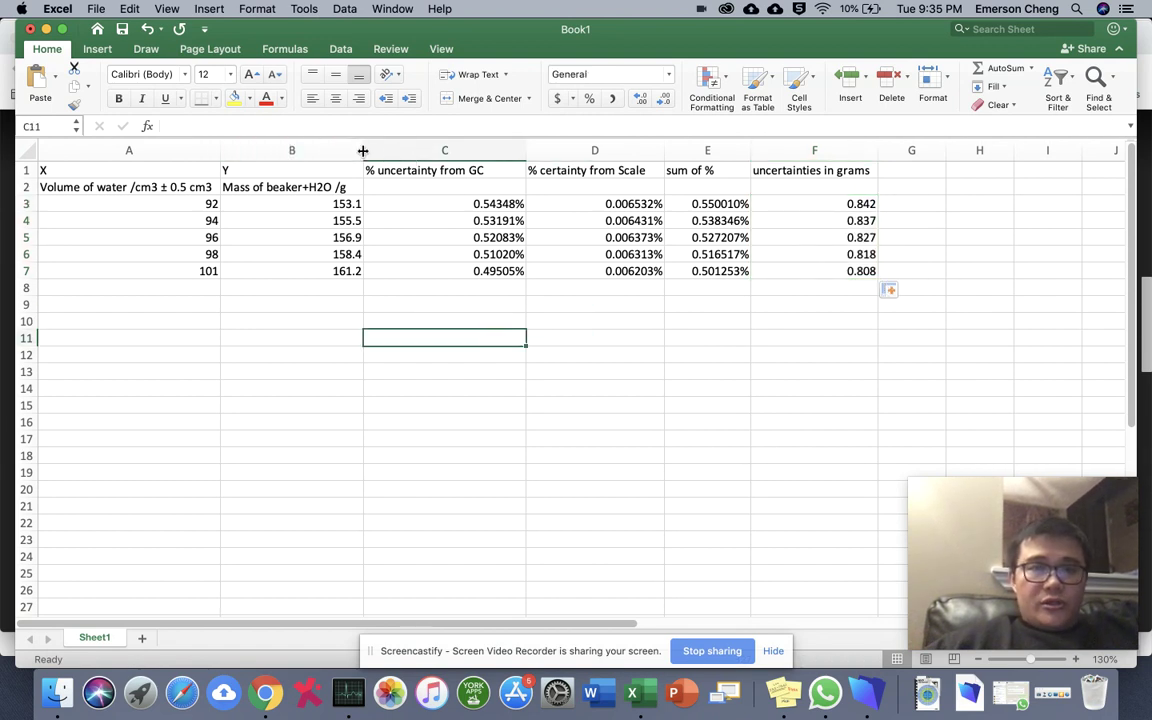
click(192, 322)
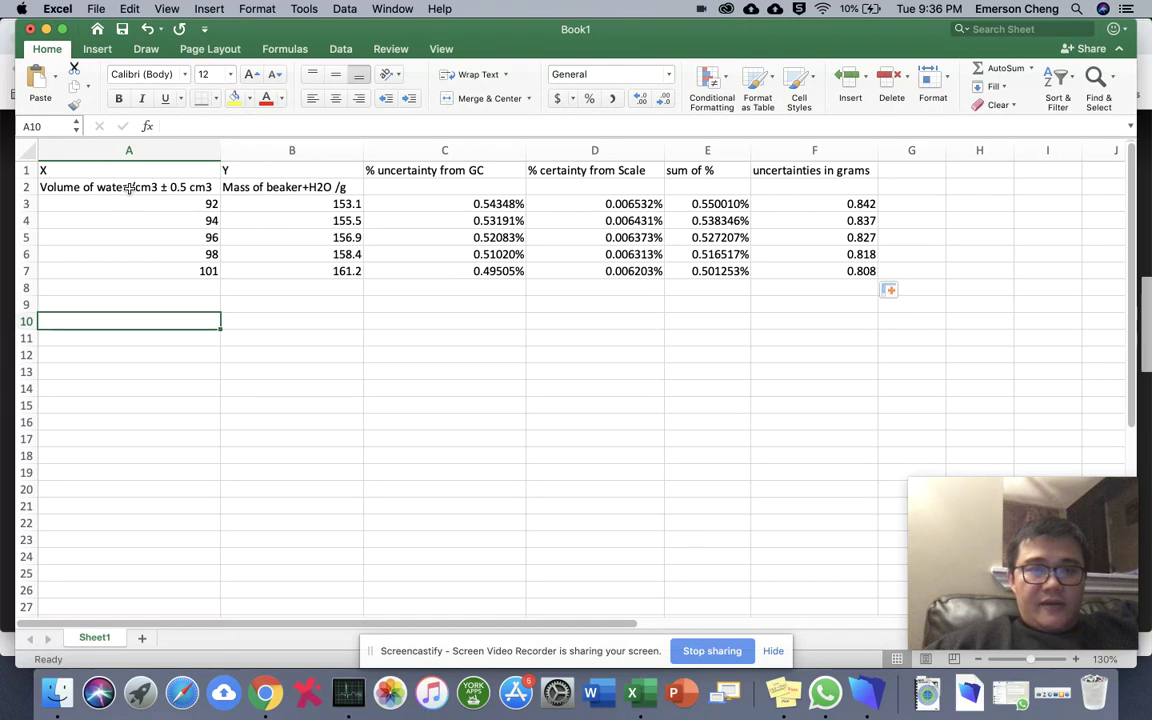
drag(128, 194, 340, 271)
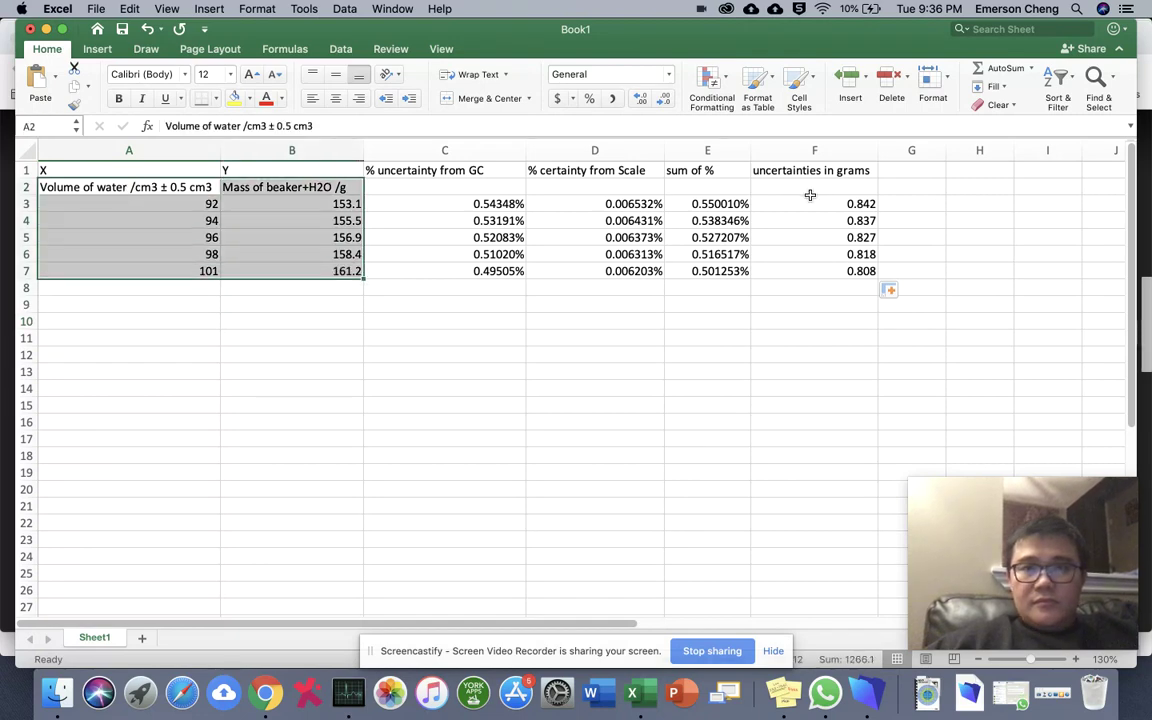
click(210, 10)
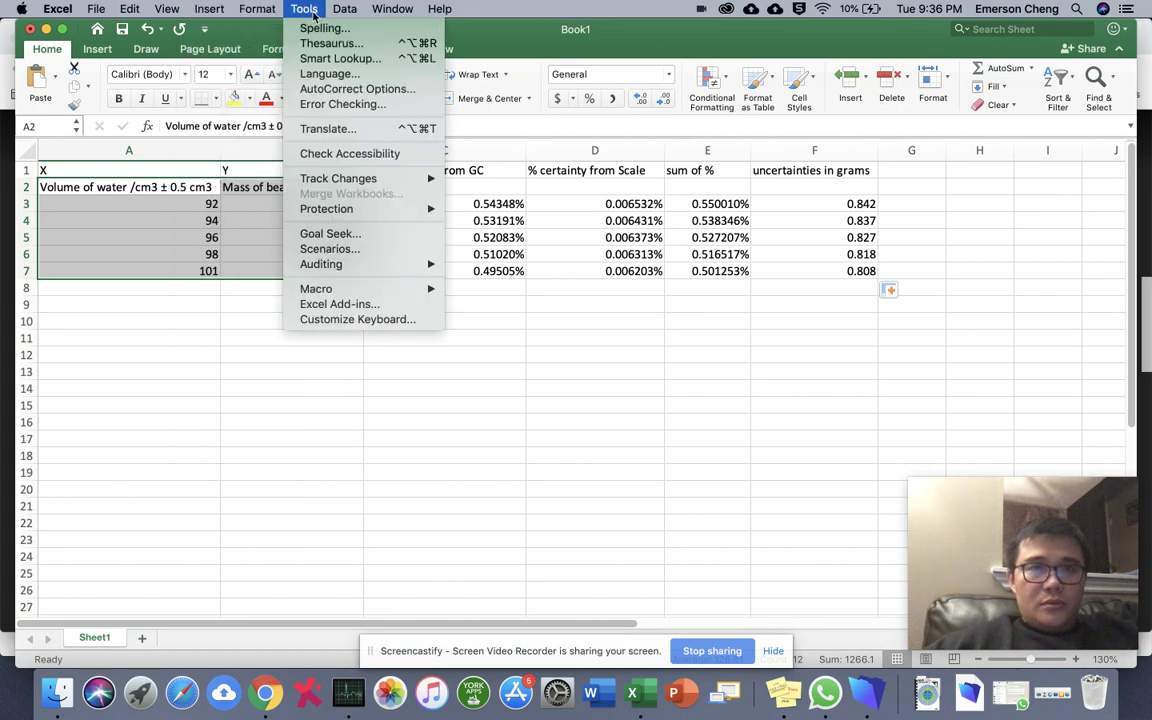
mouse_move(168, 10)
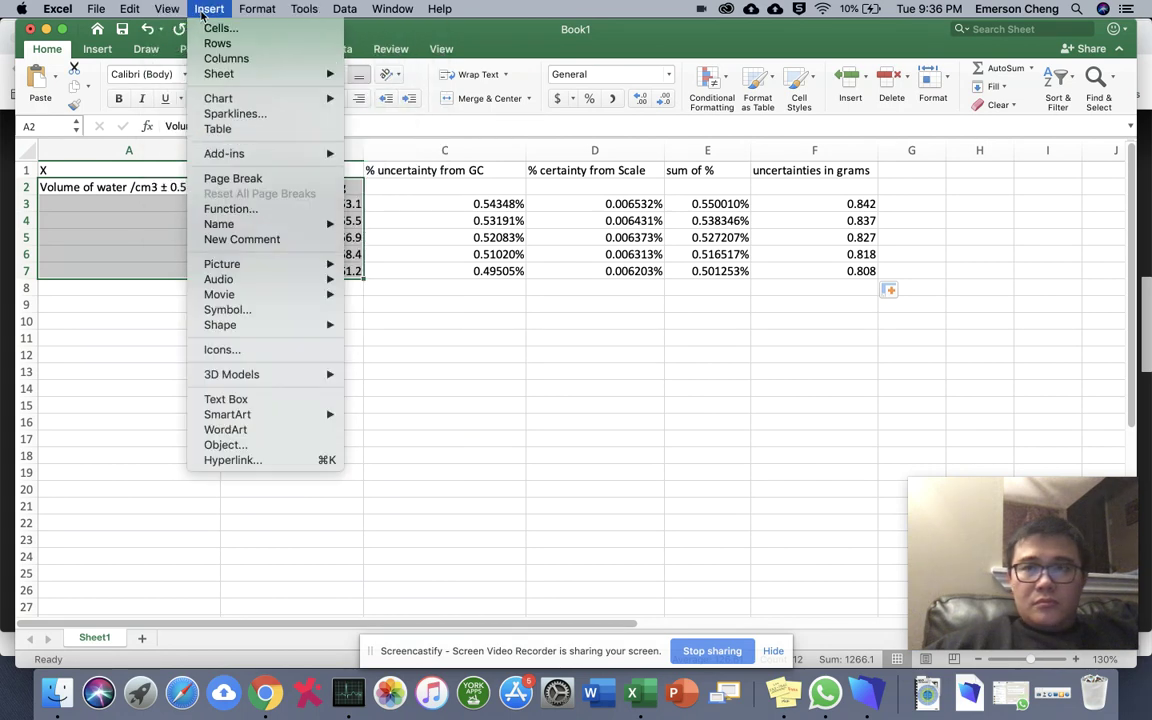
click(399, 49)
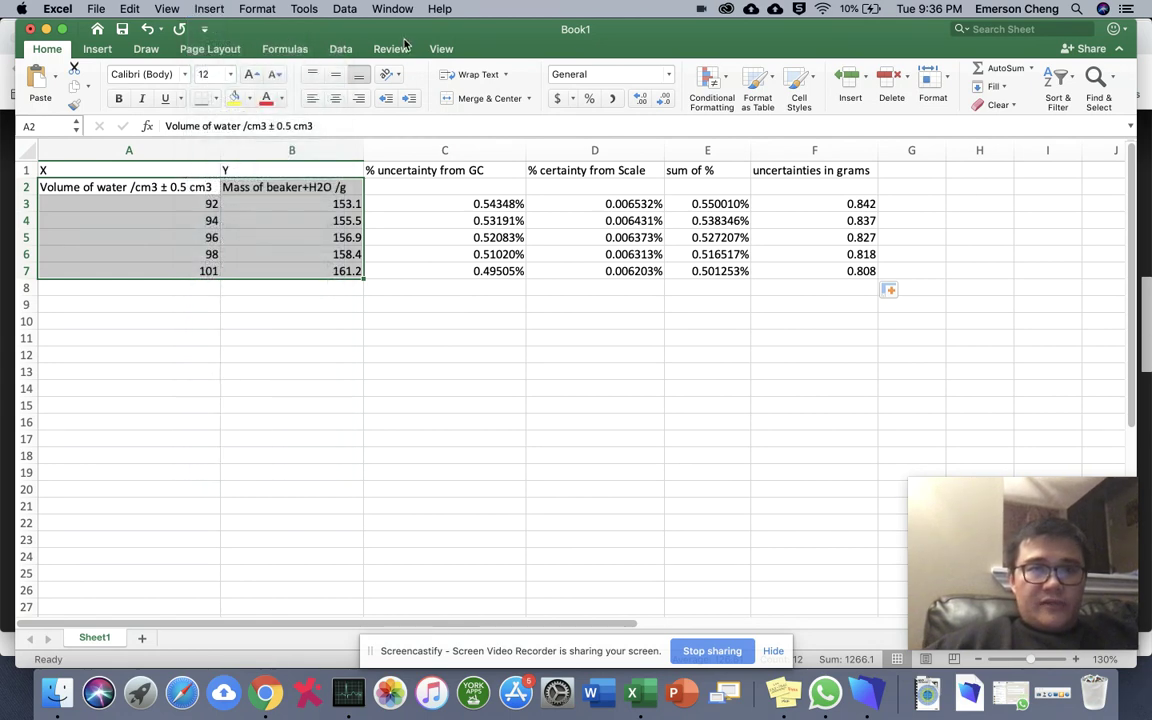
click(98, 52)
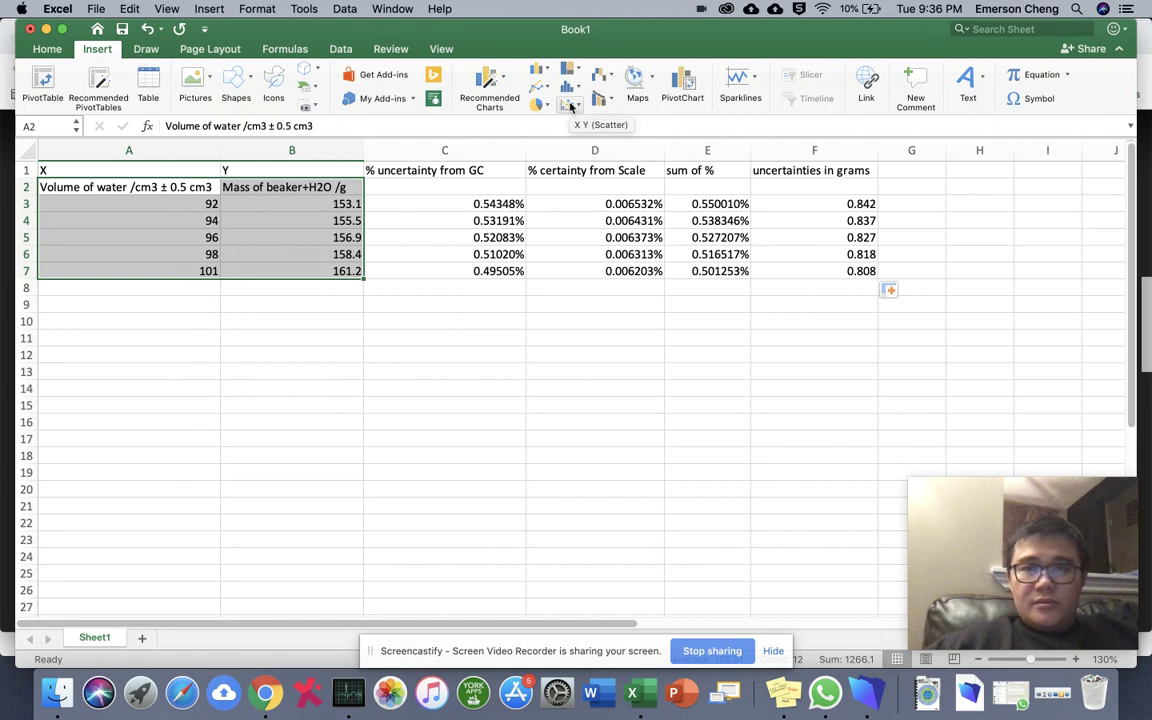
click(571, 105)
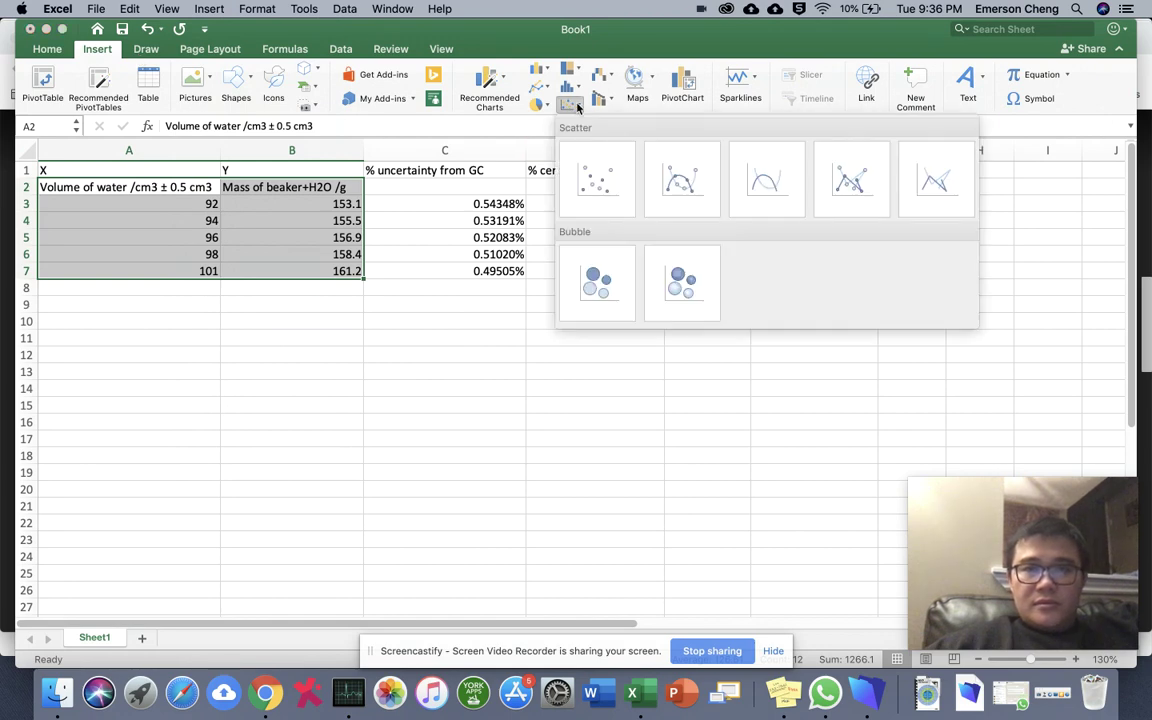
click(610, 183)
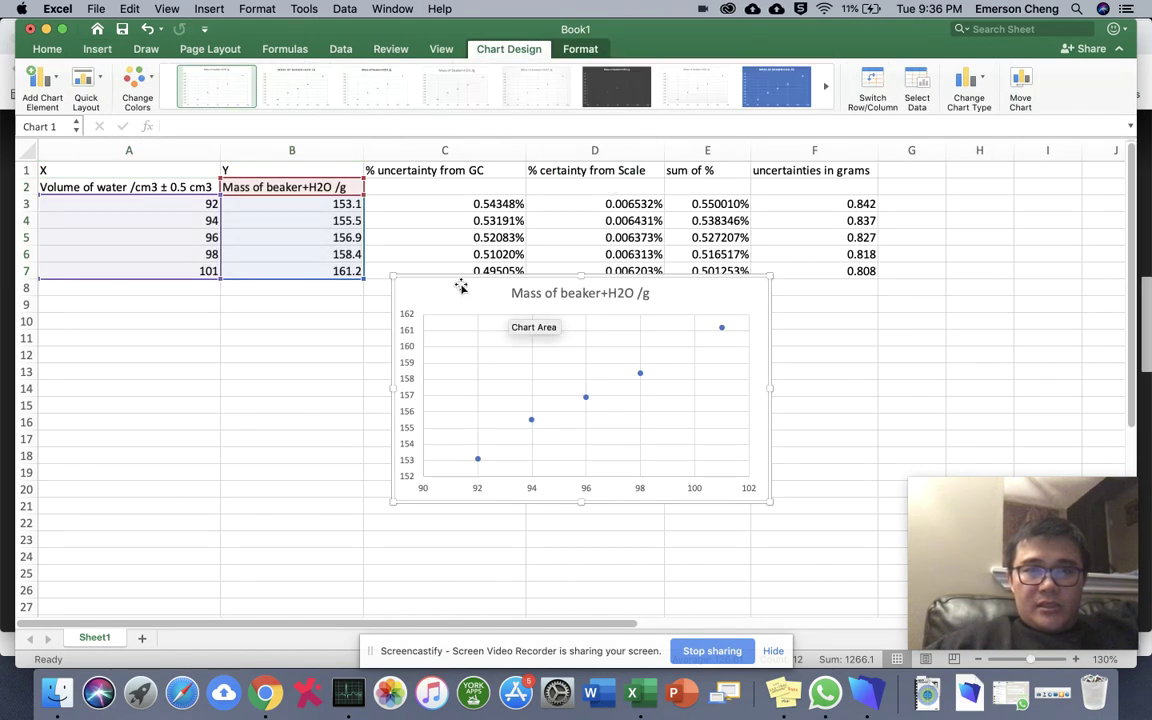
Move the scatter chart below the data table and enlarge it to span roughly columns A to F, rows 11 to 32
drag(461, 289, 329, 341)
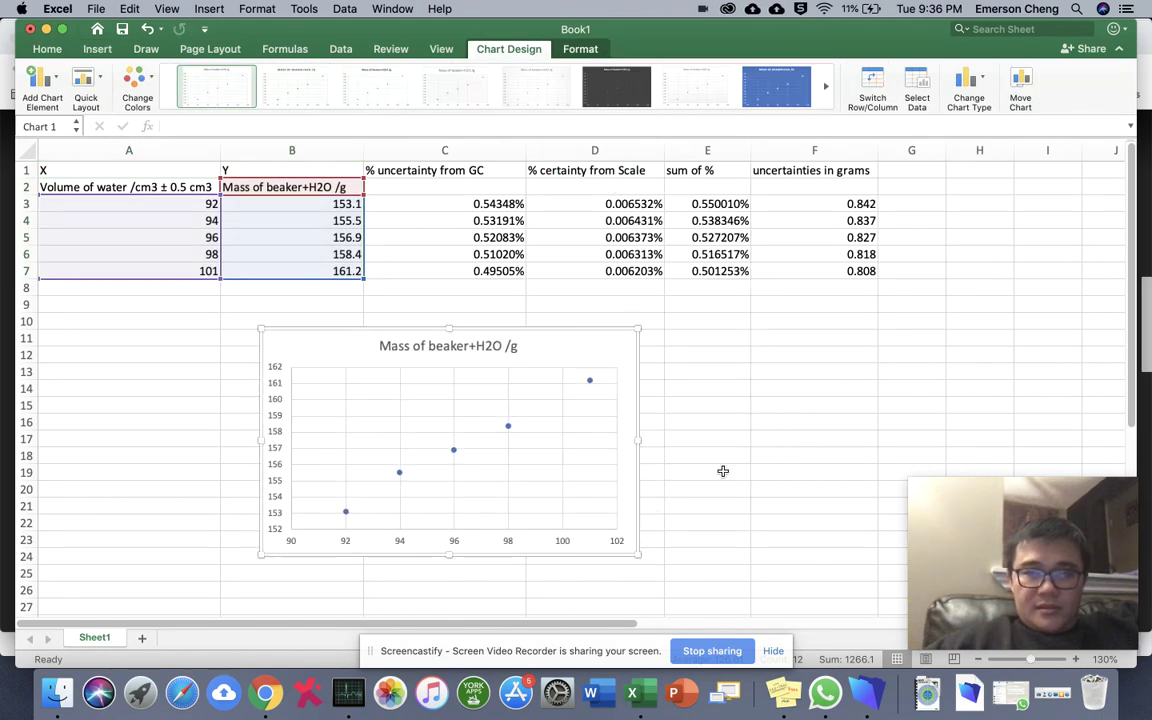
scroll(656, 428, down, 4)
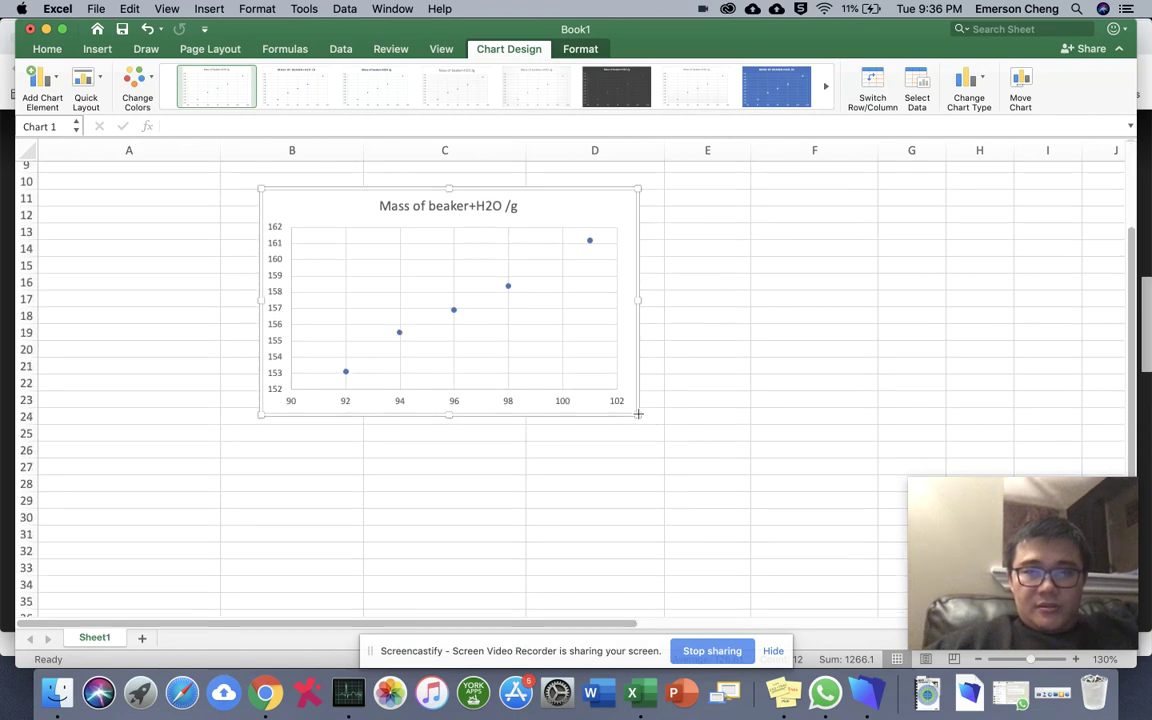
drag(638, 413, 856, 558)
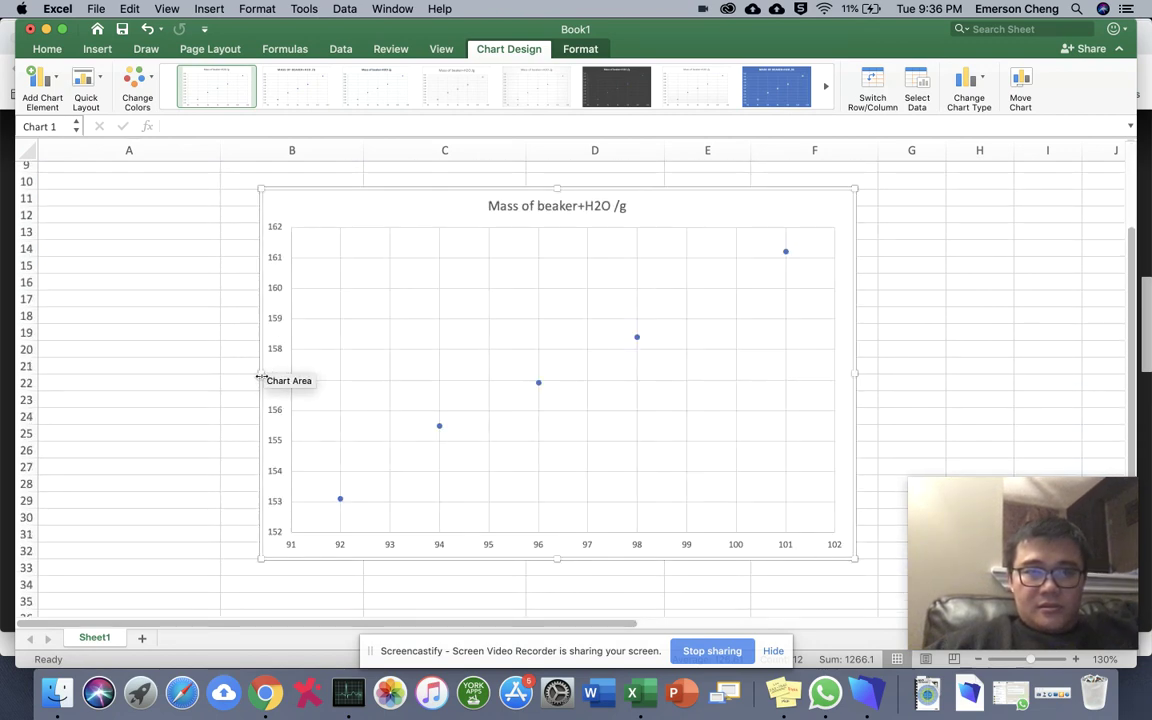
drag(258, 378, 128, 362)
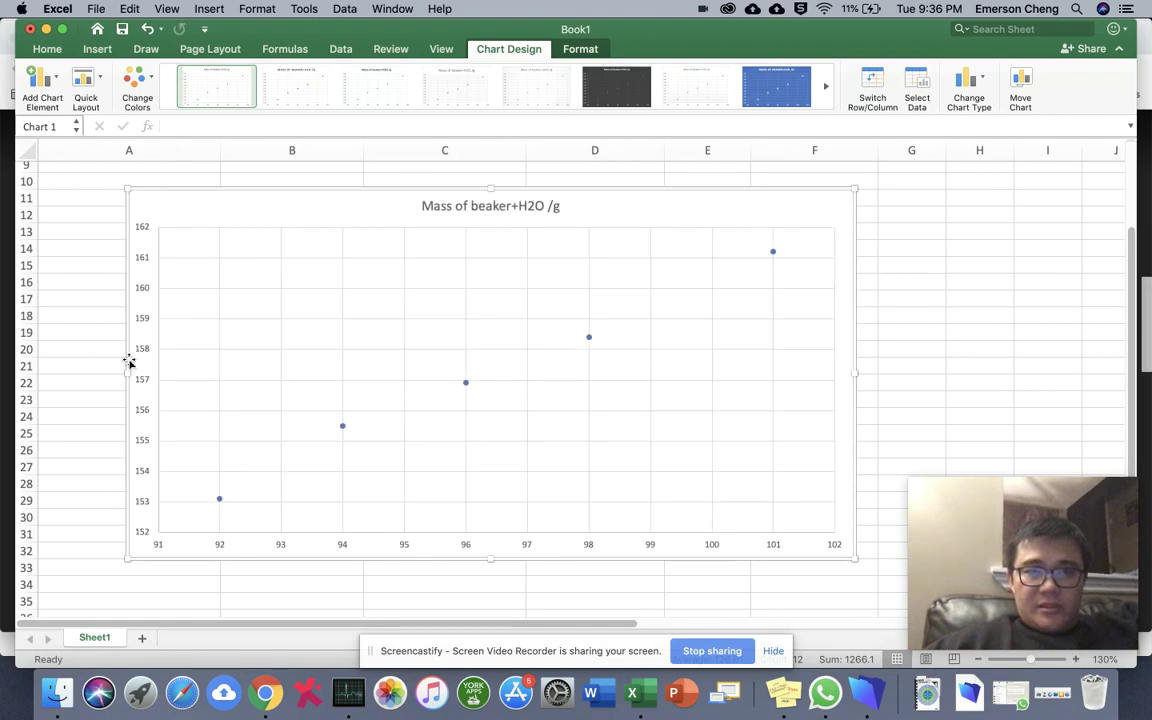
scroll(432, 445, up, 4)
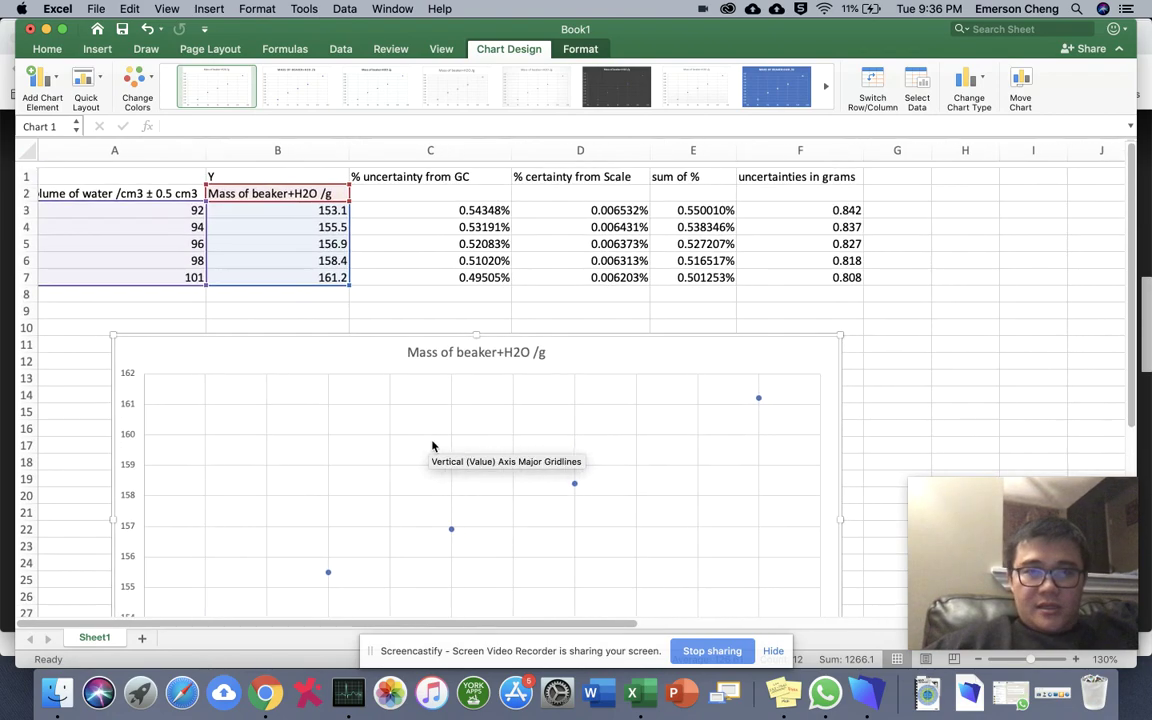
scroll(432, 445, down, 7)
scroll(432, 445, up, 3)
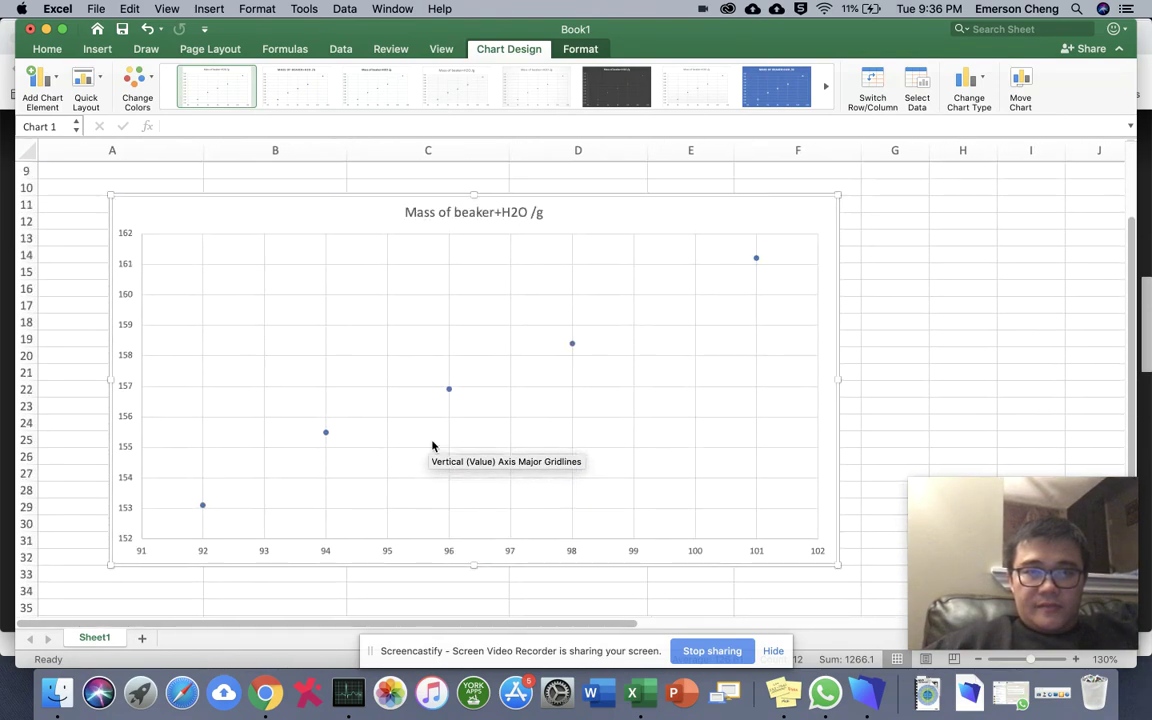
scroll(432, 445, up, 4)
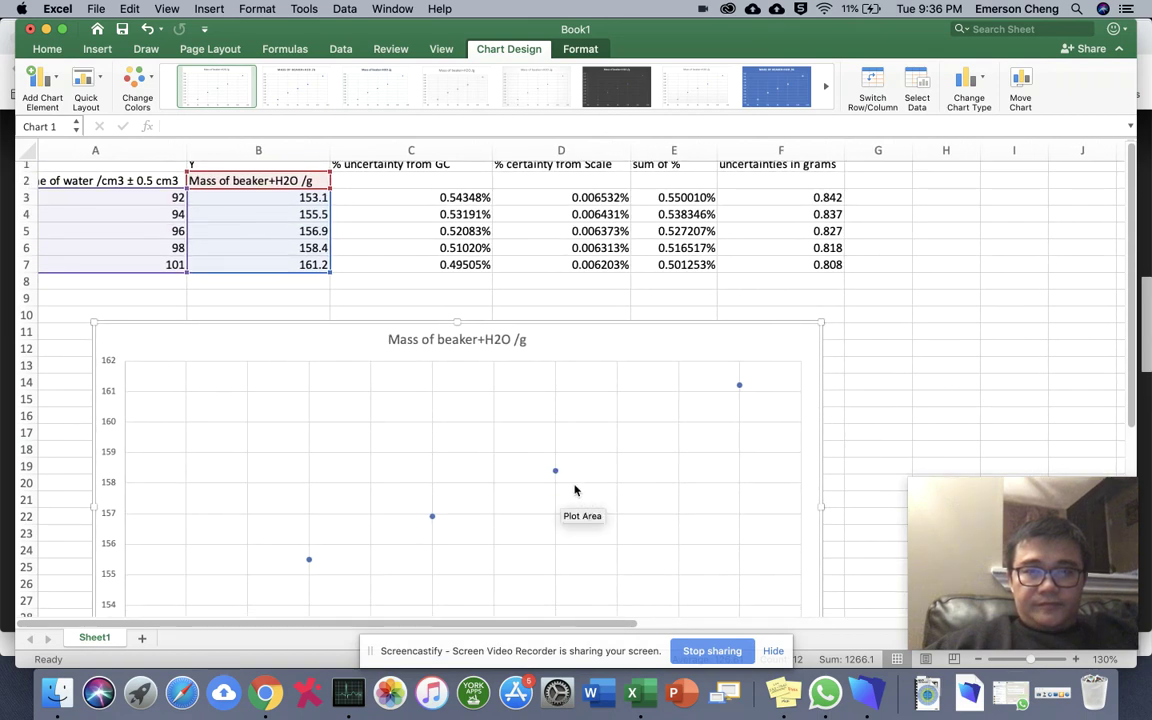
Look through the data points' format options and the chart's data source for a way to set error bars
click(556, 473)
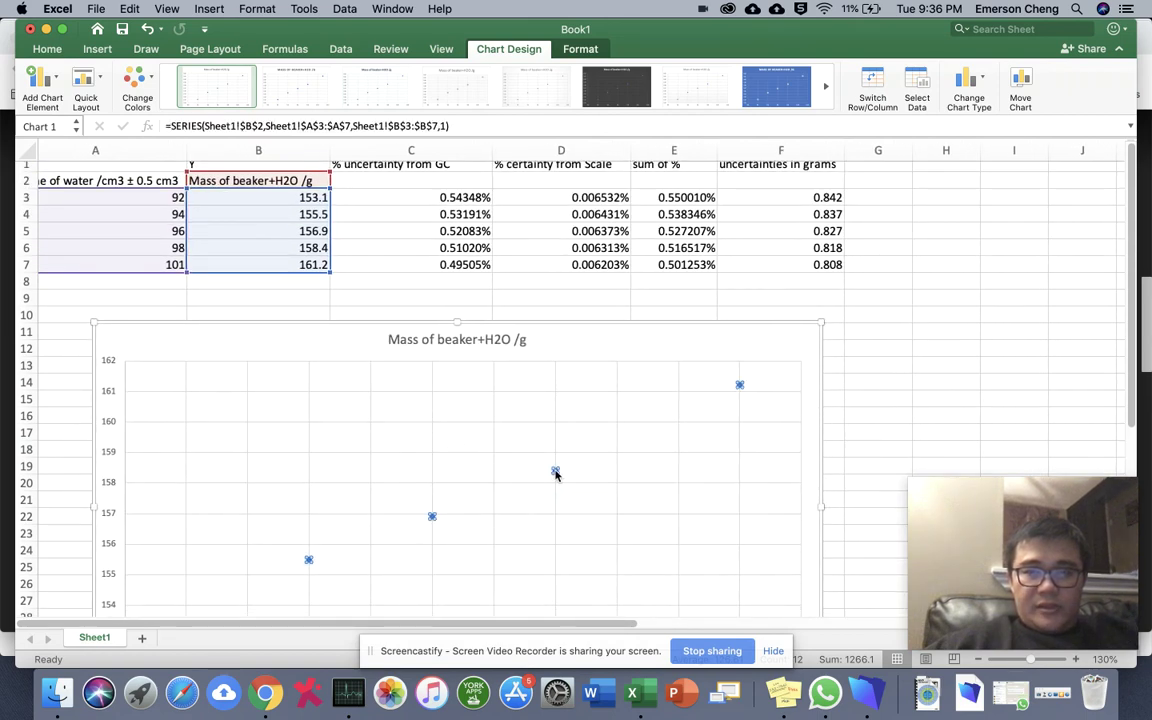
double_click(556, 472)
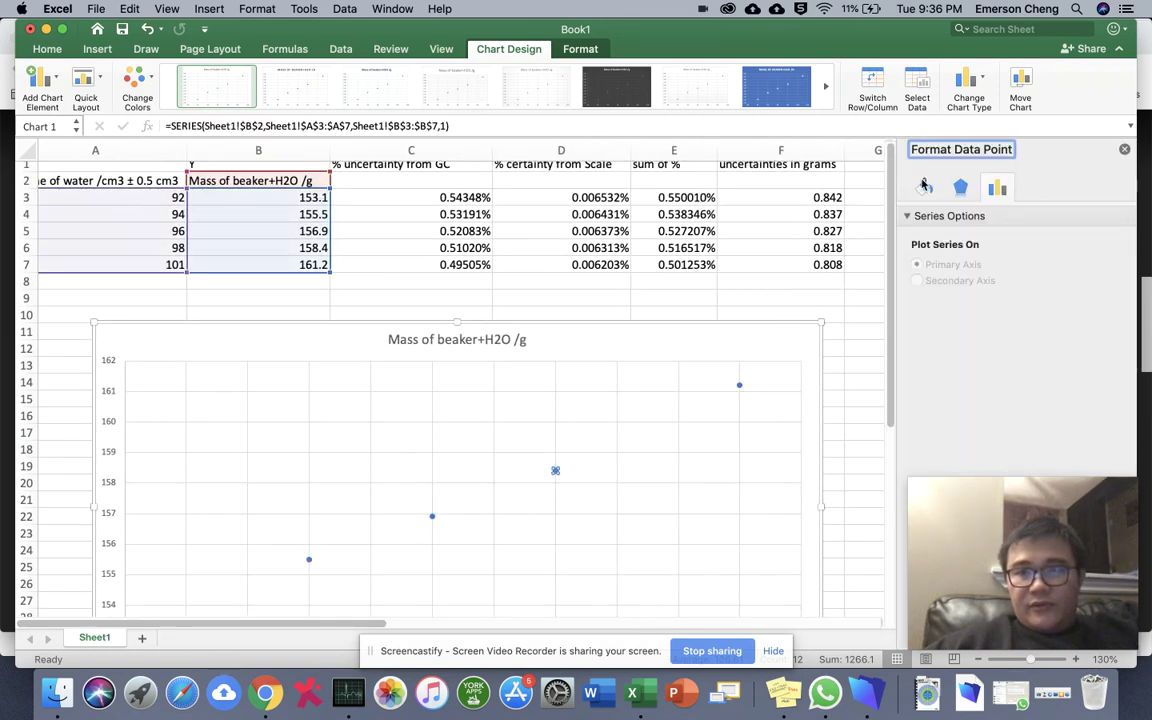
click(925, 186)
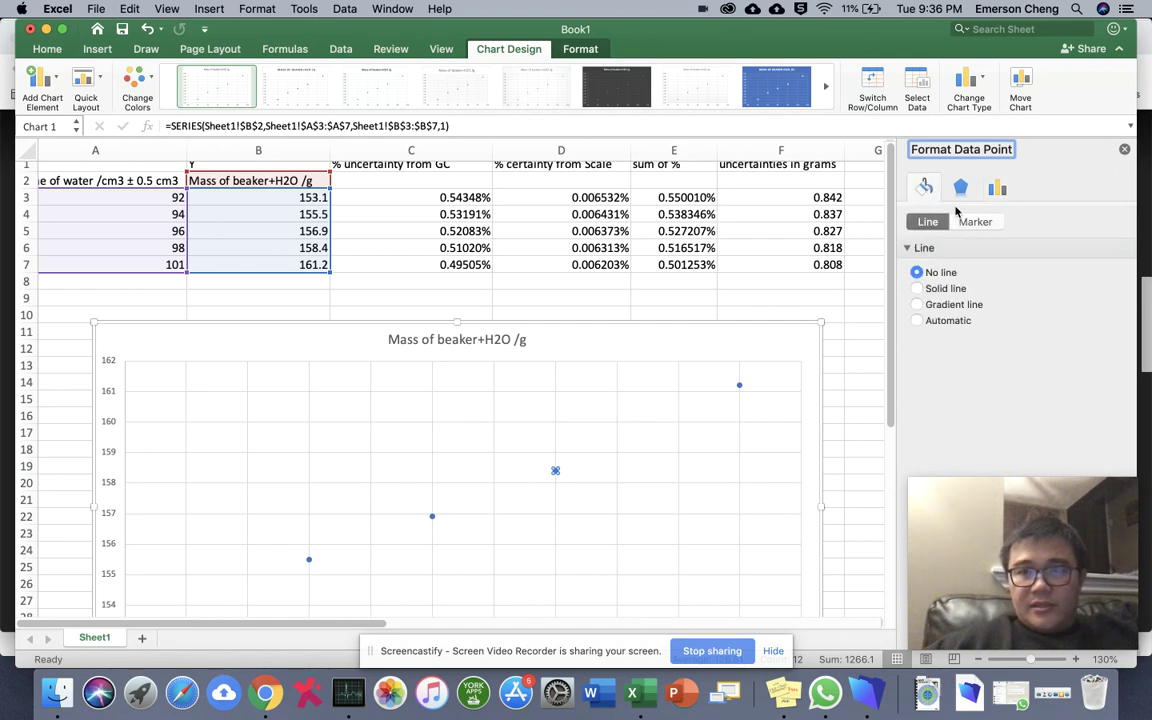
click(962, 189)
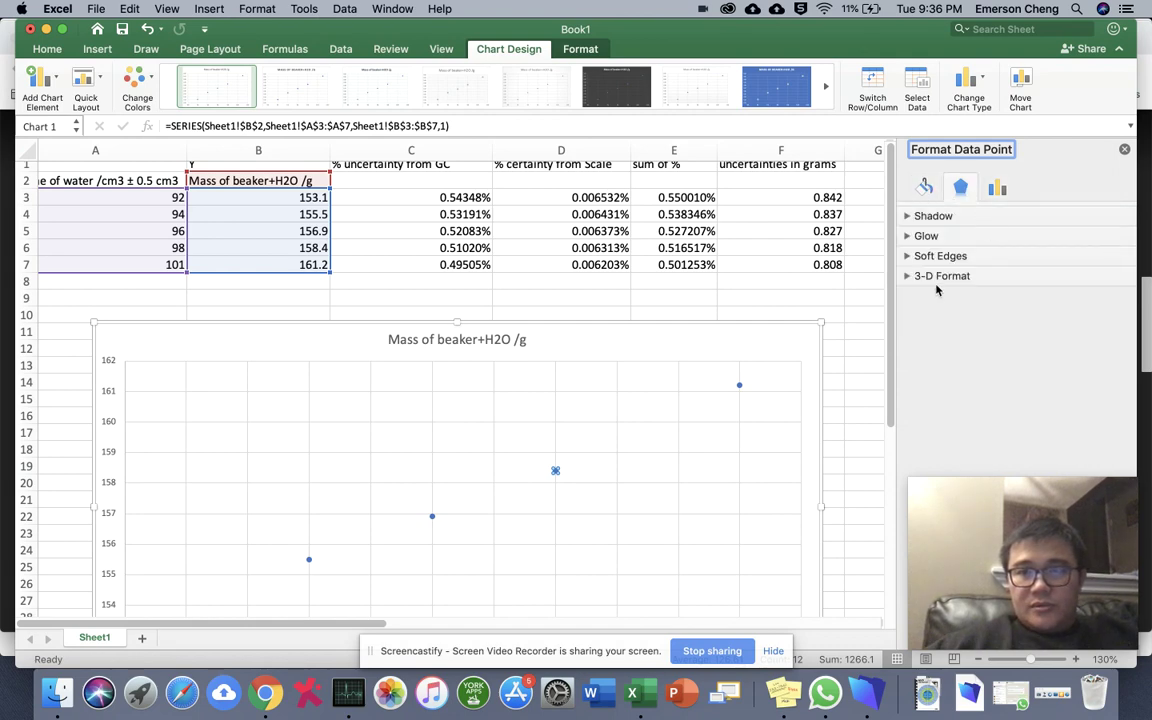
click(740, 388)
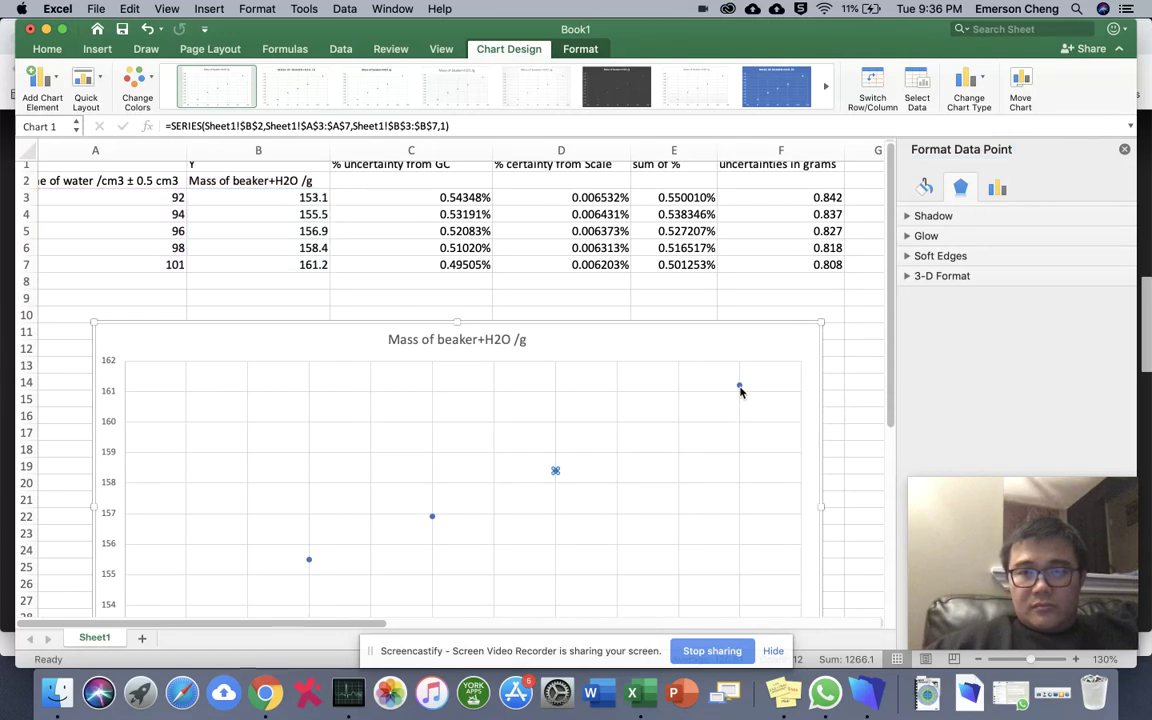
click(740, 388)
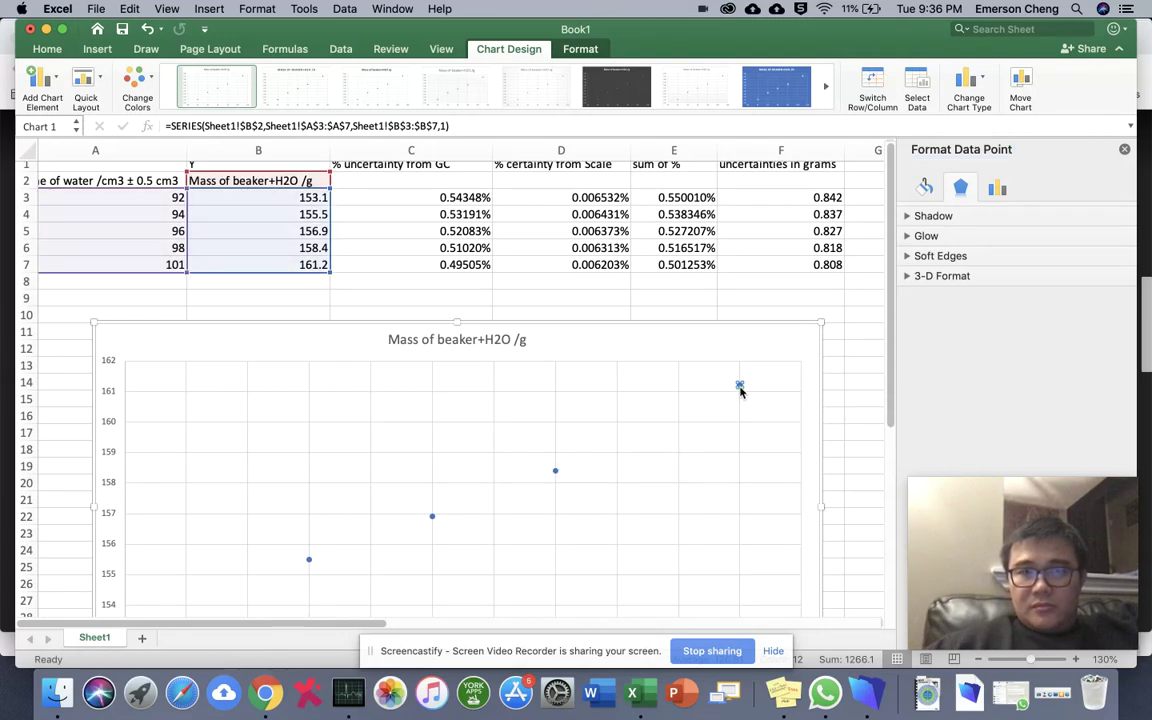
right_click(740, 388)
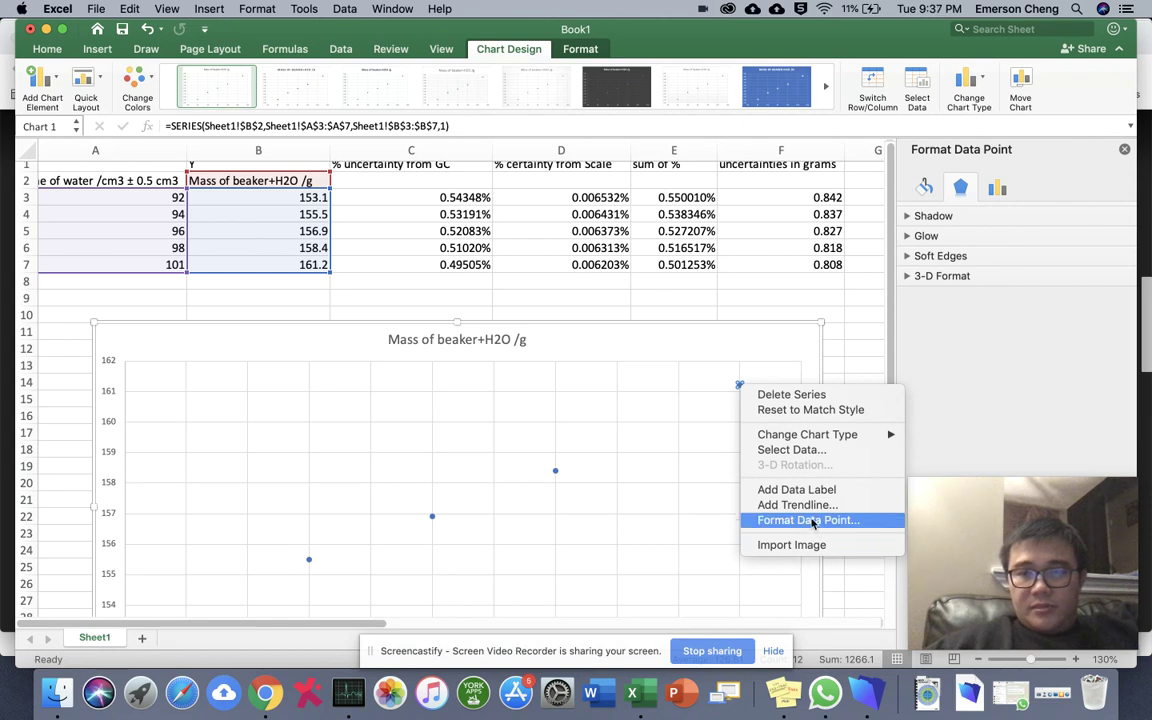
click(790, 450)
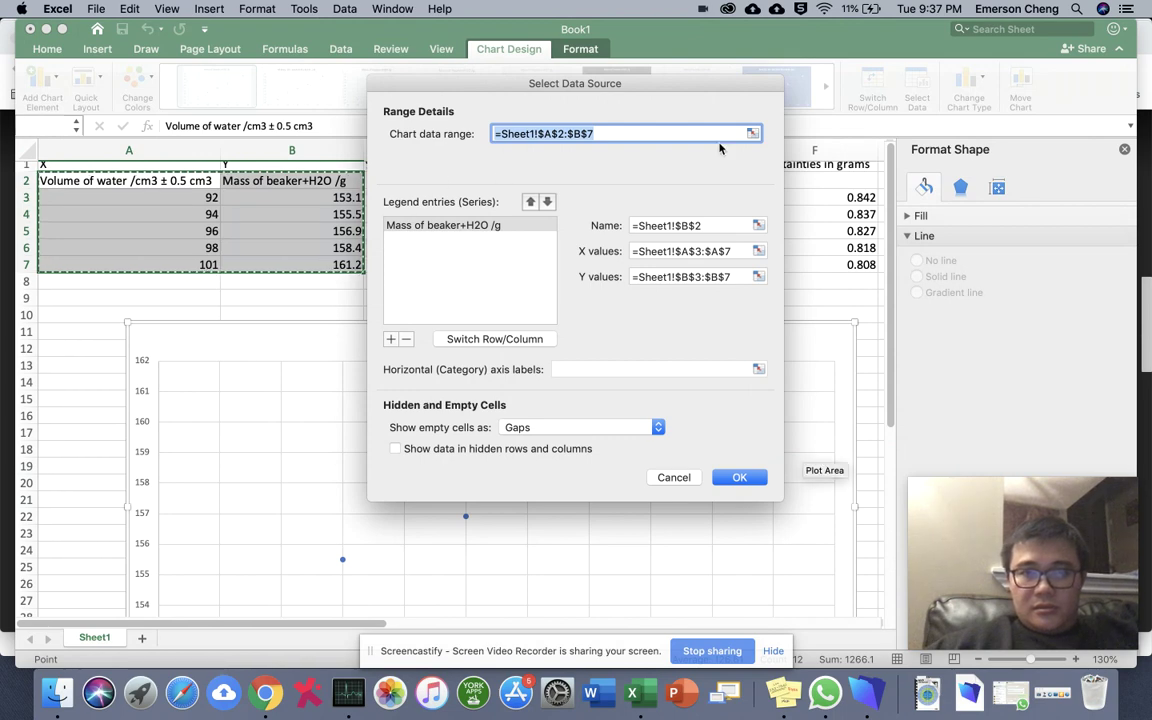
click(688, 479)
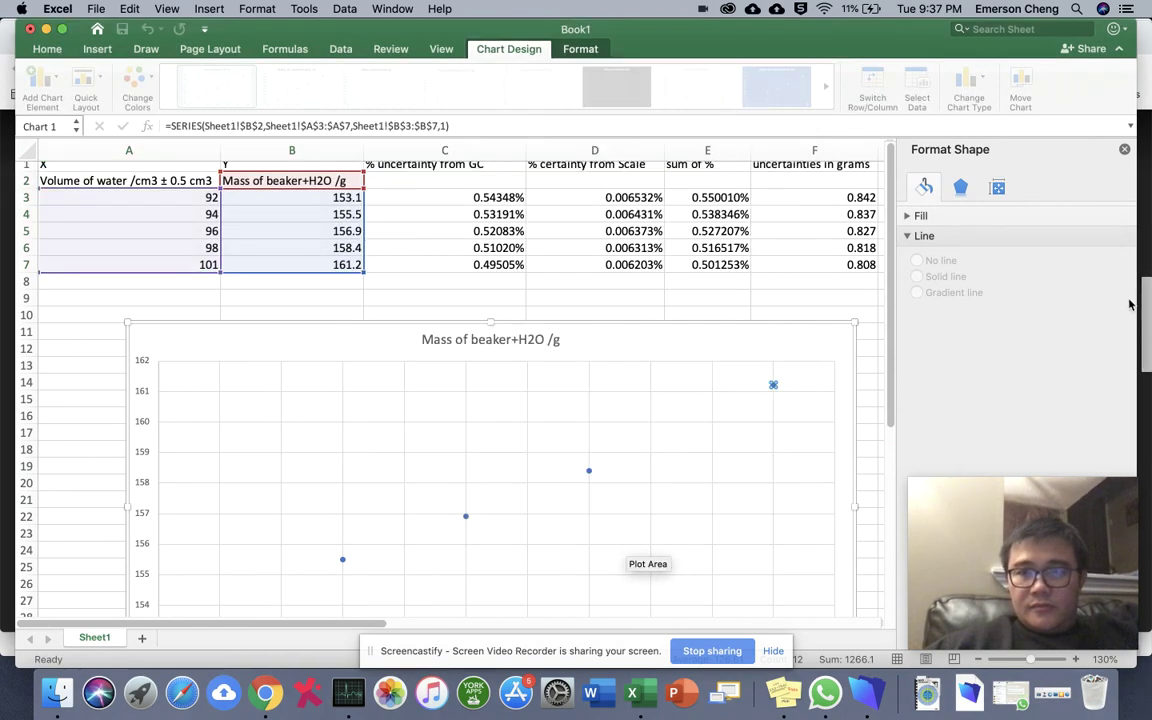
click(773, 384)
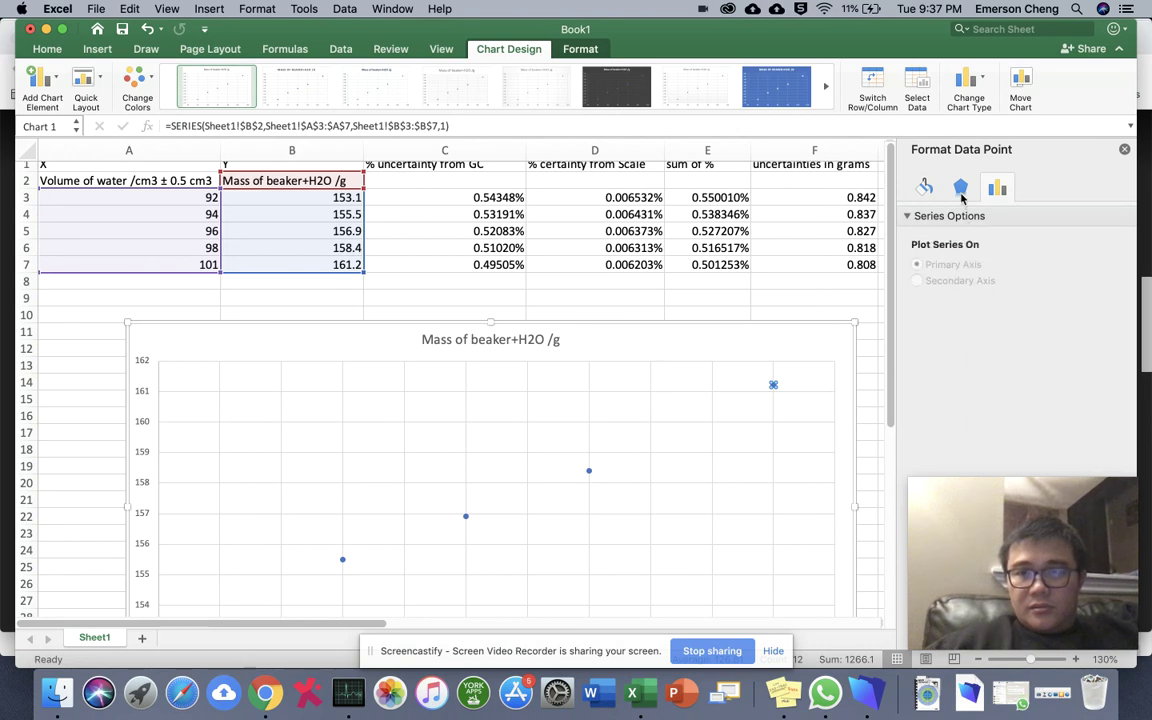
click(961, 192)
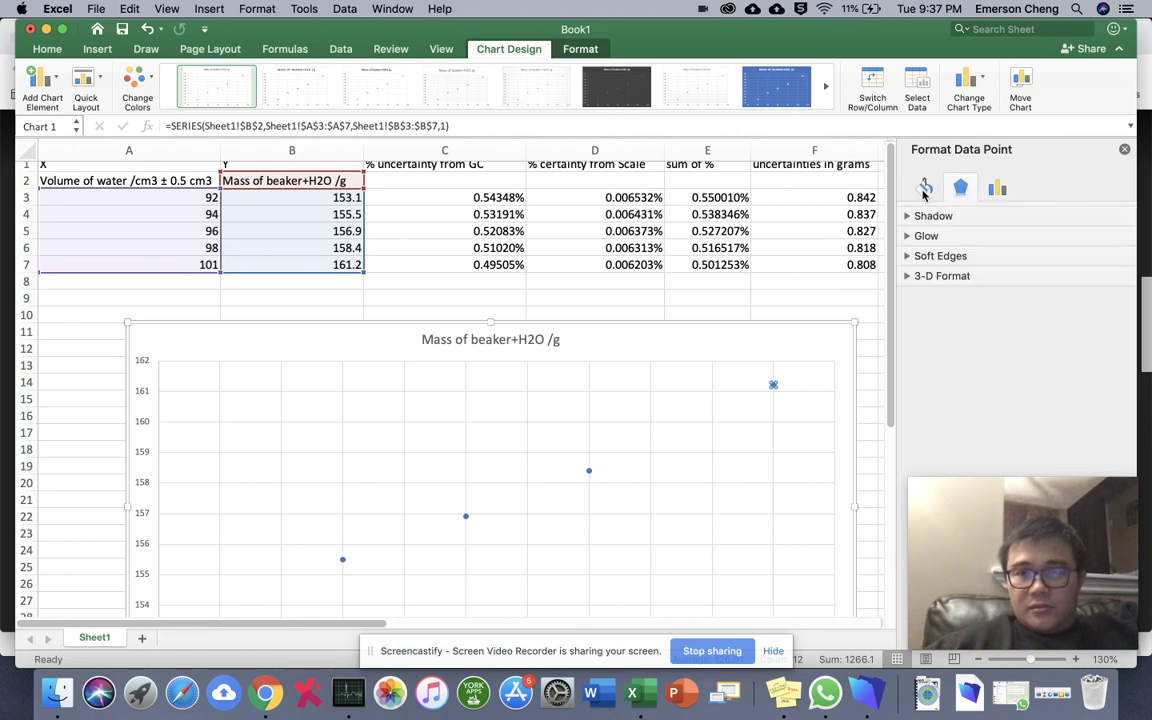
click(925, 190)
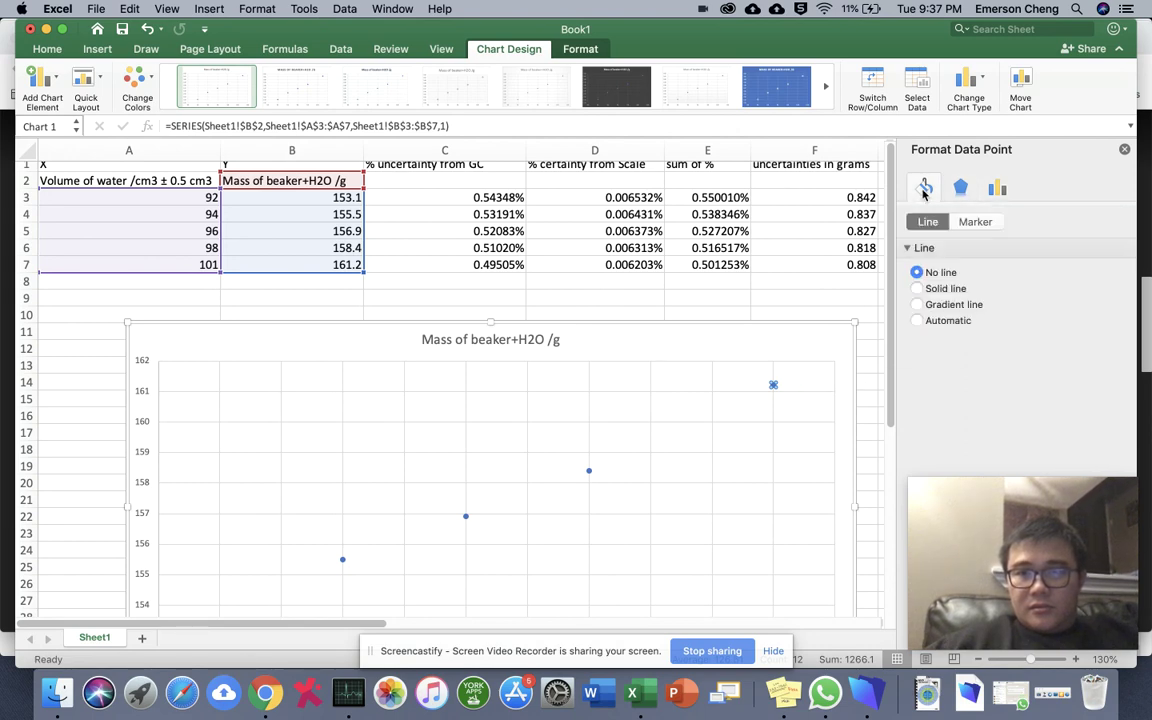
click(924, 248)
click(924, 248)
scroll(790, 440, down, 3)
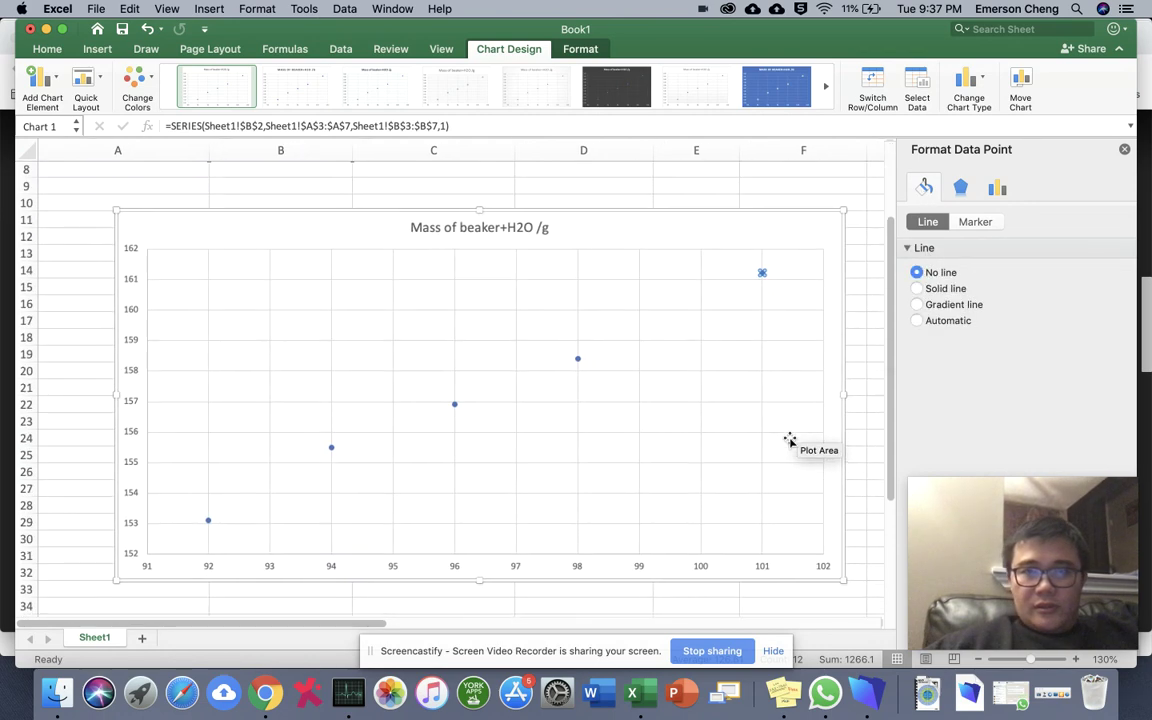
click(302, 9)
mouse_move(231, 8)
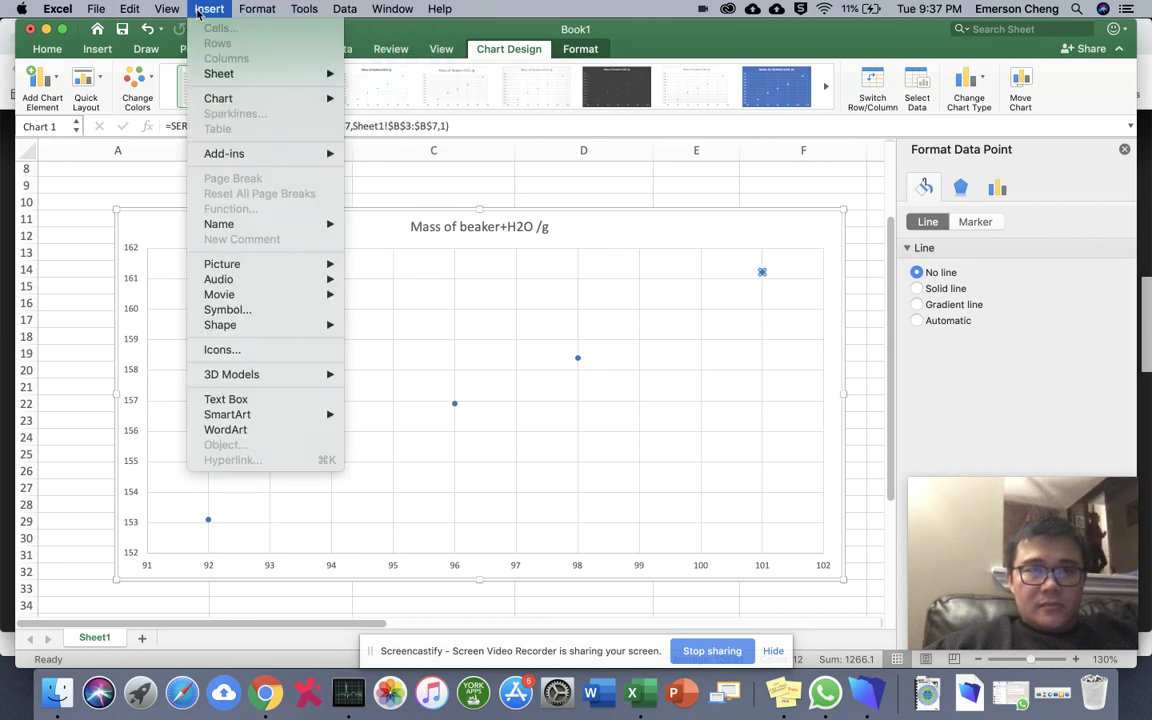
mouse_move(181, 10)
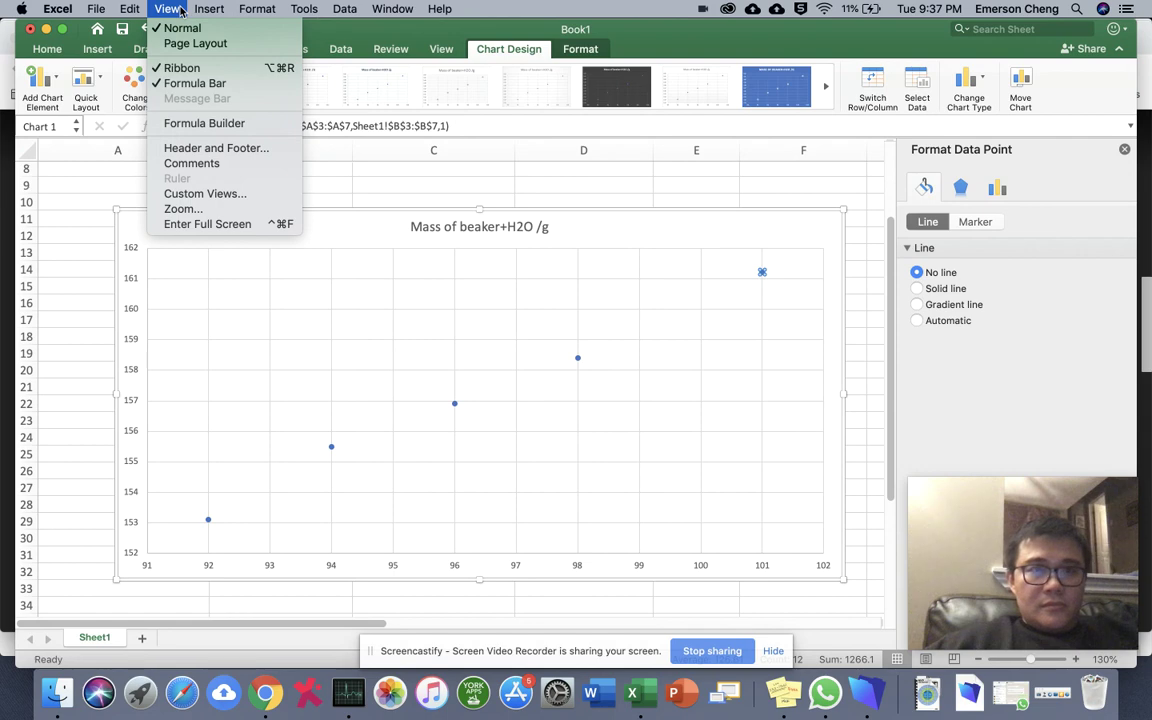
mouse_move(97, 11)
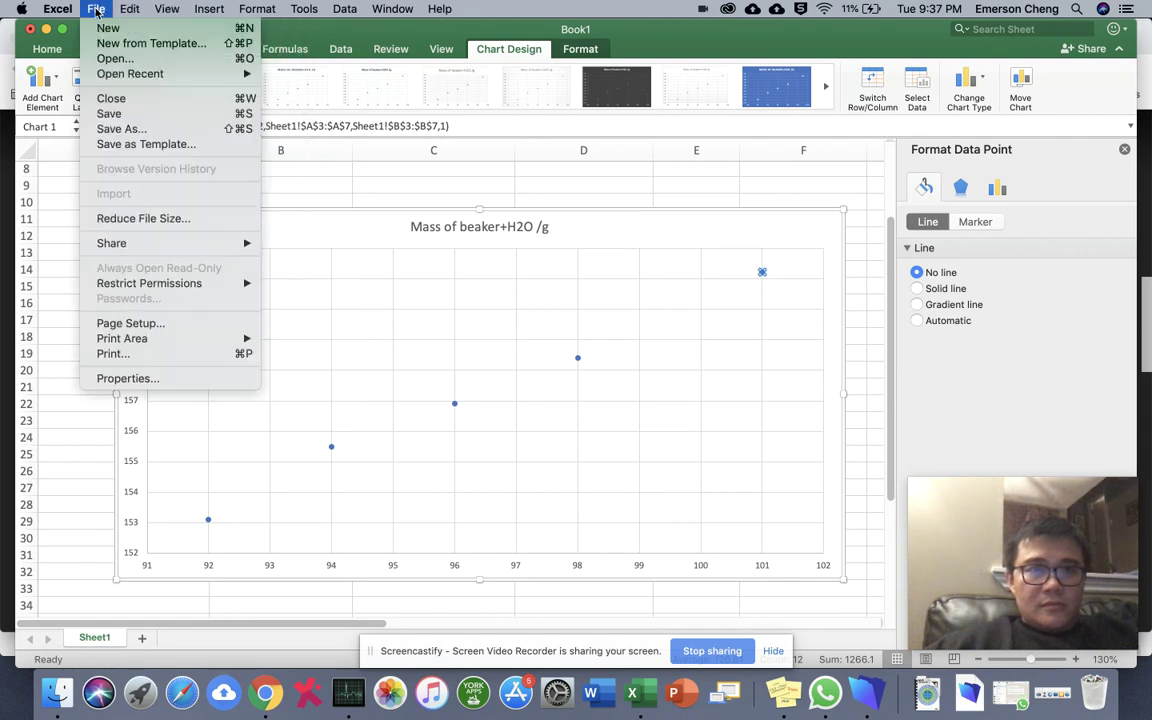
click(581, 460)
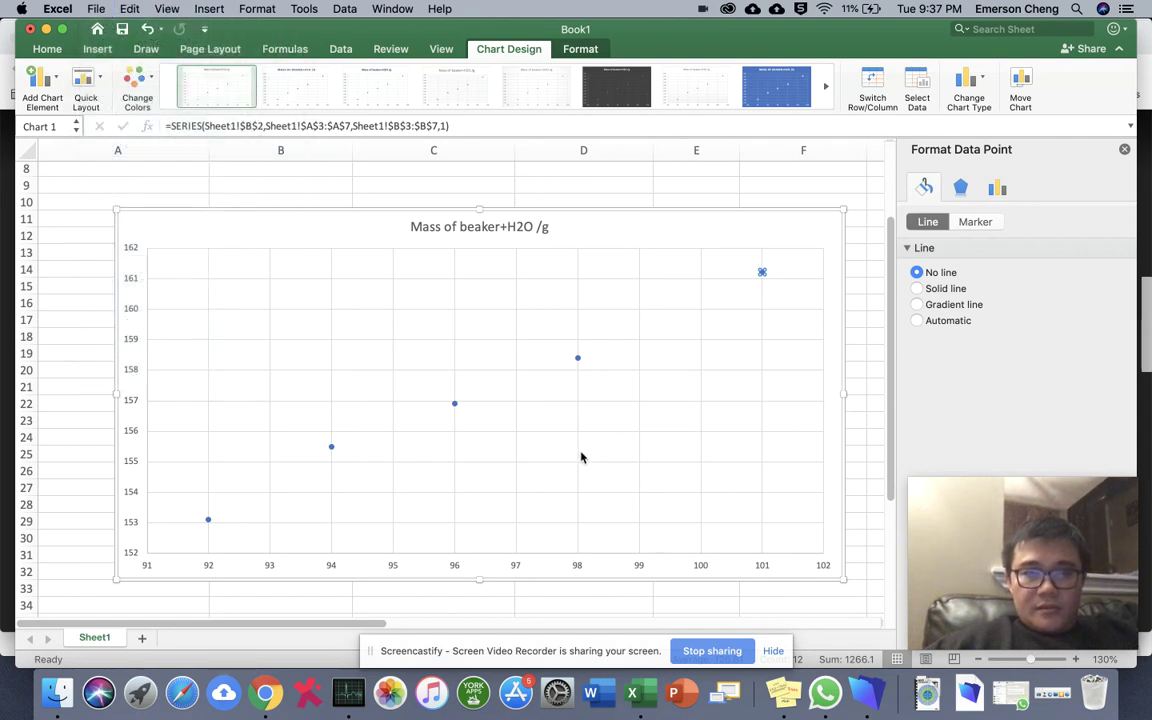
Add error bars to the scatter chart's data series and delete the horizontal ones, keeping only the vertical error bars
click(207, 521)
right_click(207, 521)
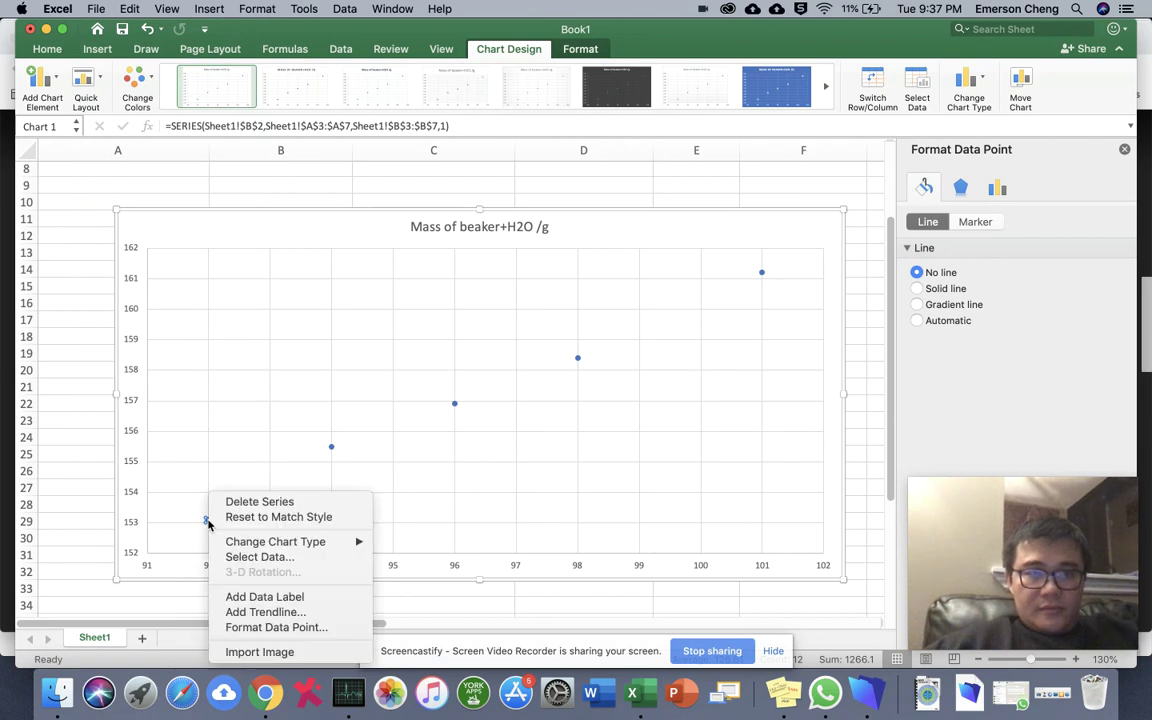
click(51, 87)
click(51, 87)
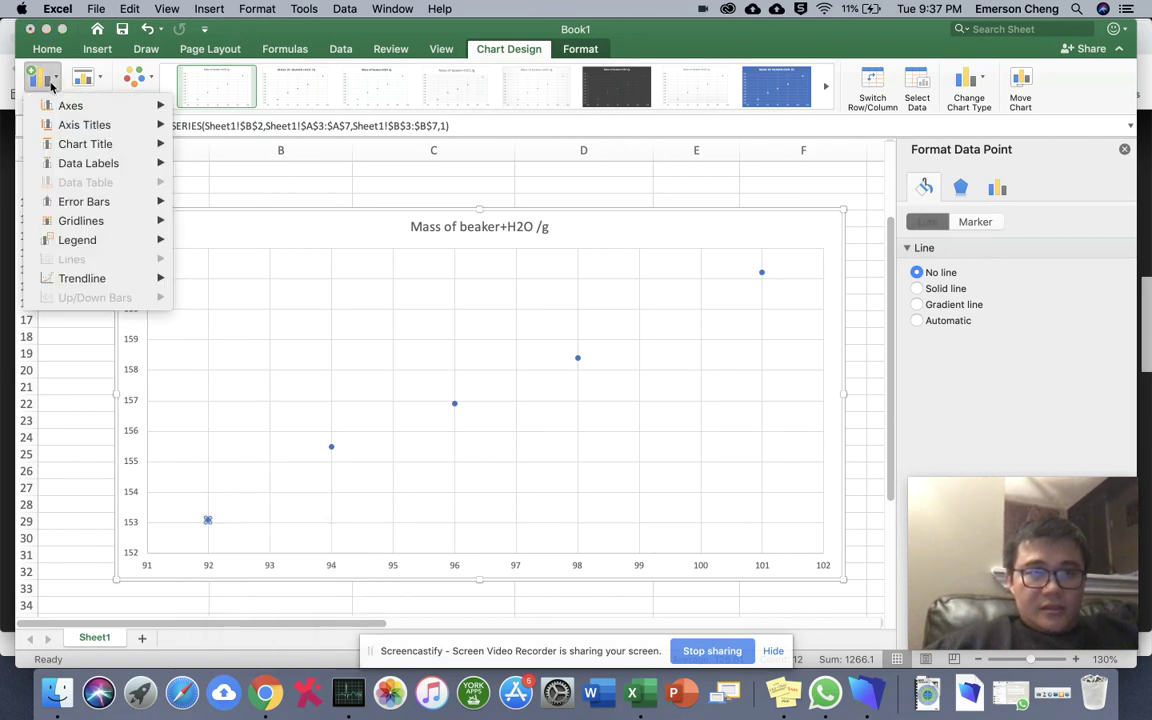
mouse_move(120, 201)
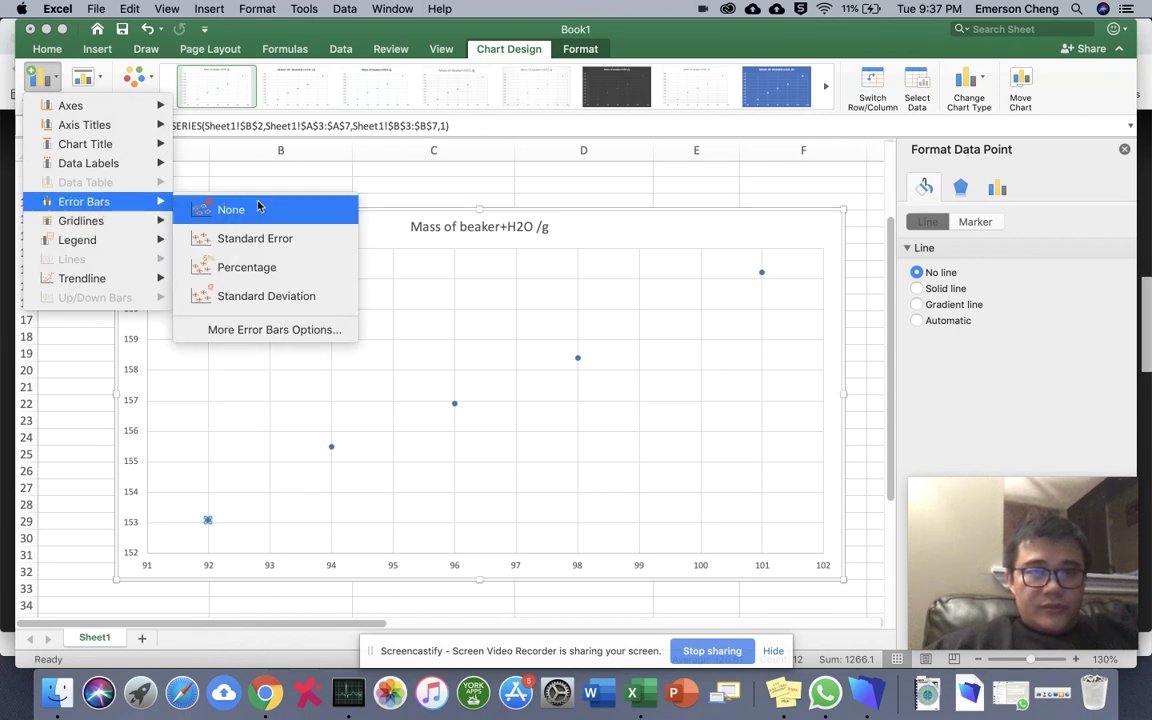
click(276, 330)
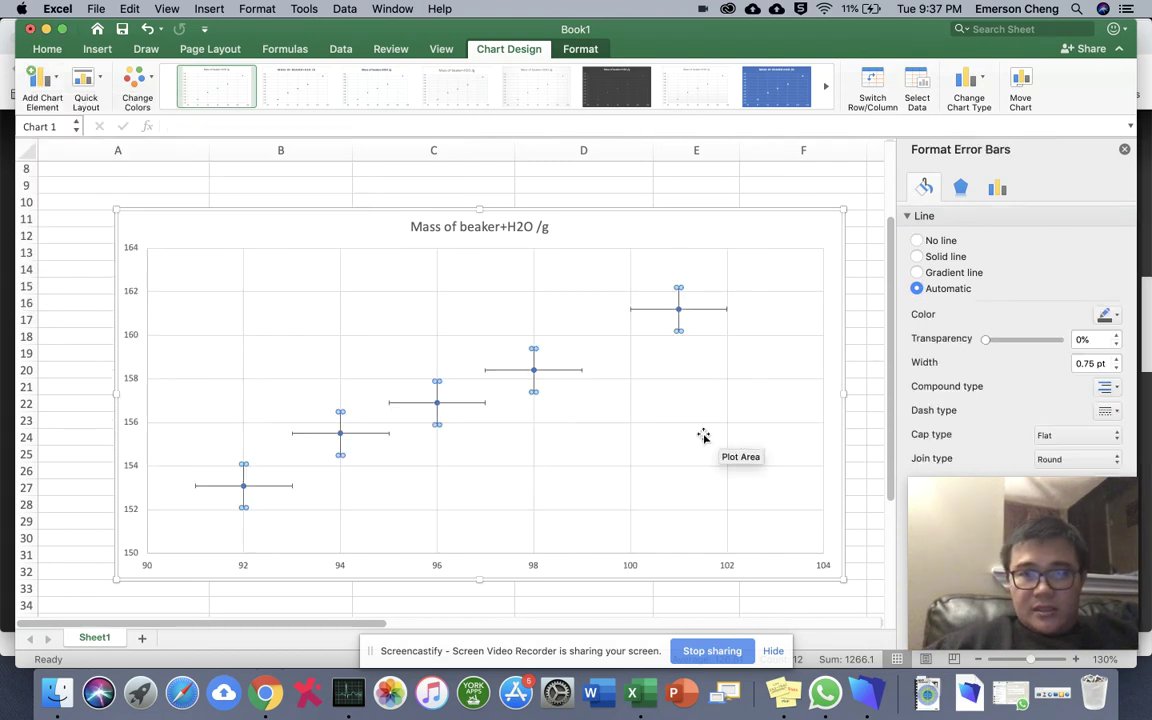
click(720, 311)
key(Delete)
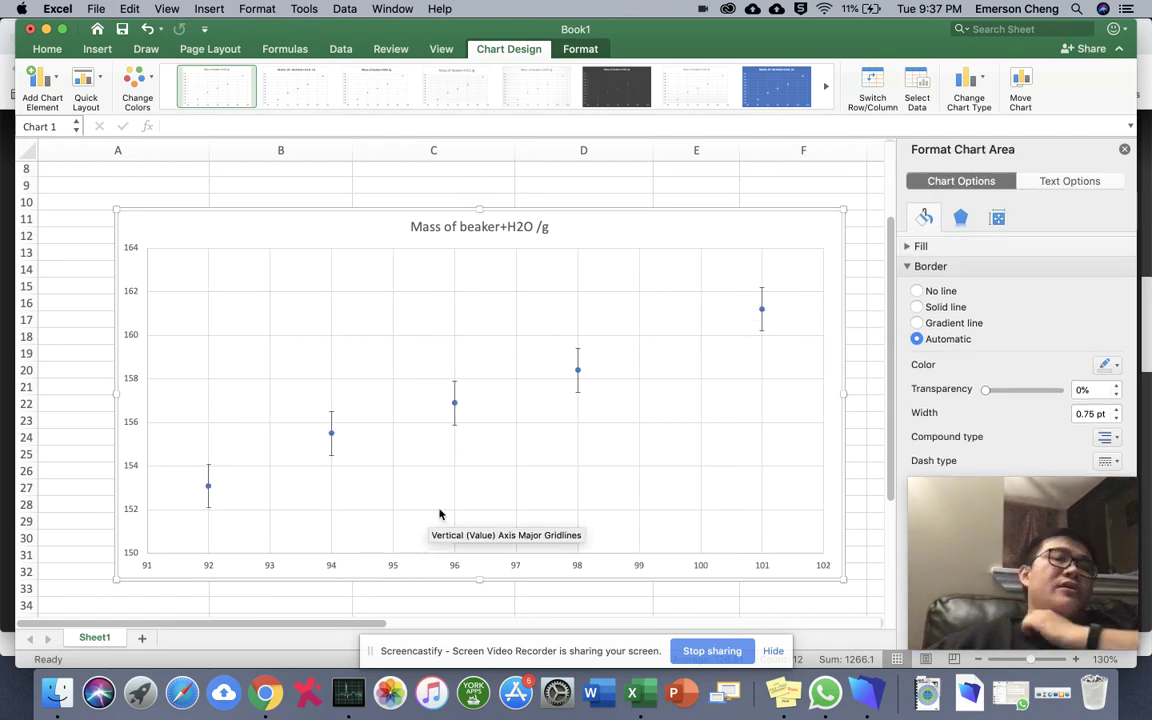
Examine the chart's vertical error bars against the volume, mass and uncertainty values in the table
scroll(439, 514, down, 3)
scroll(439, 514, up, 2)
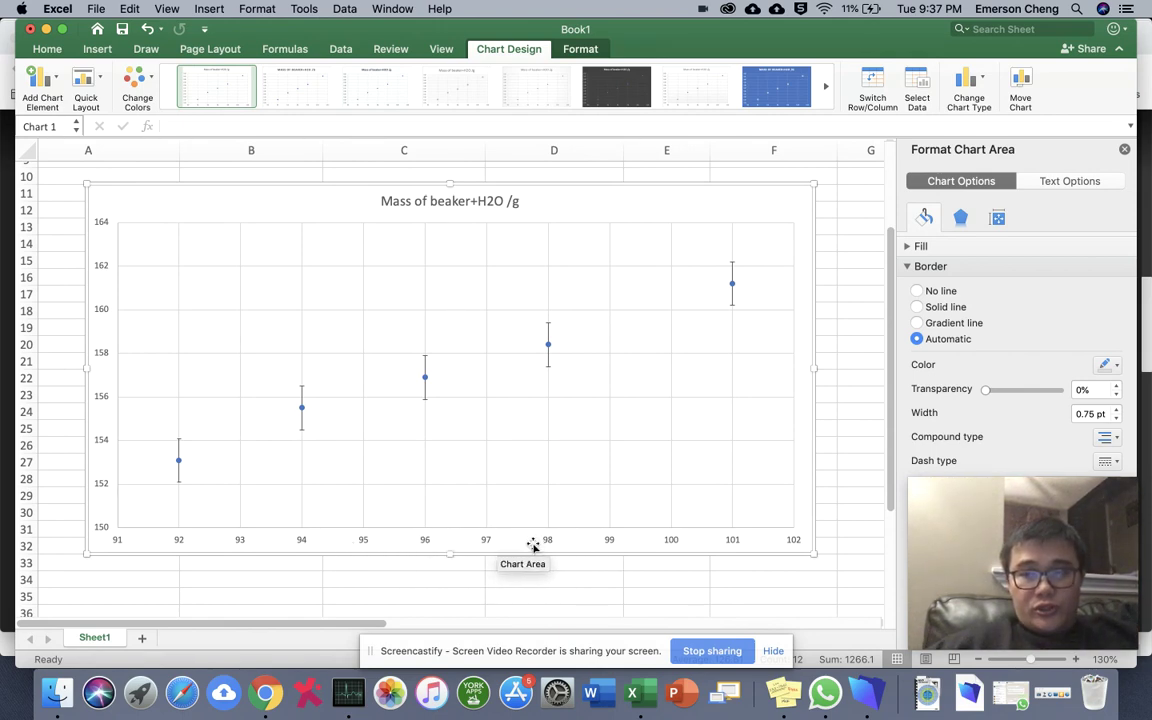
scroll(430, 548, up, 5)
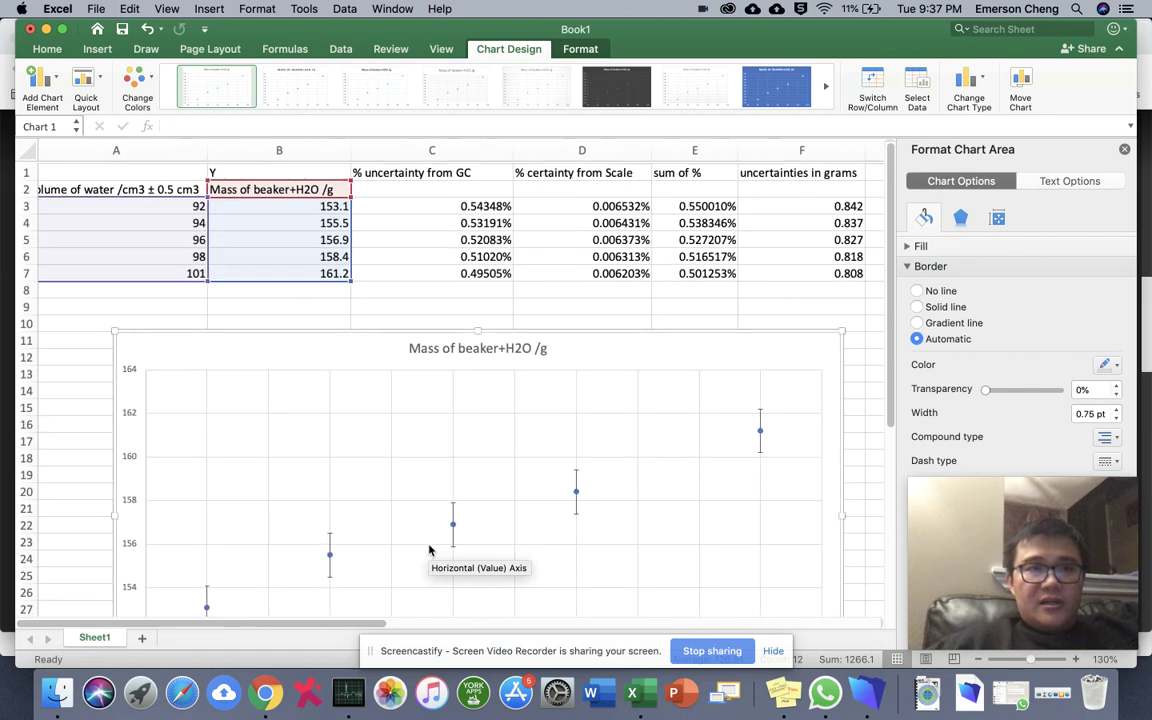
scroll(430, 548, left, 2)
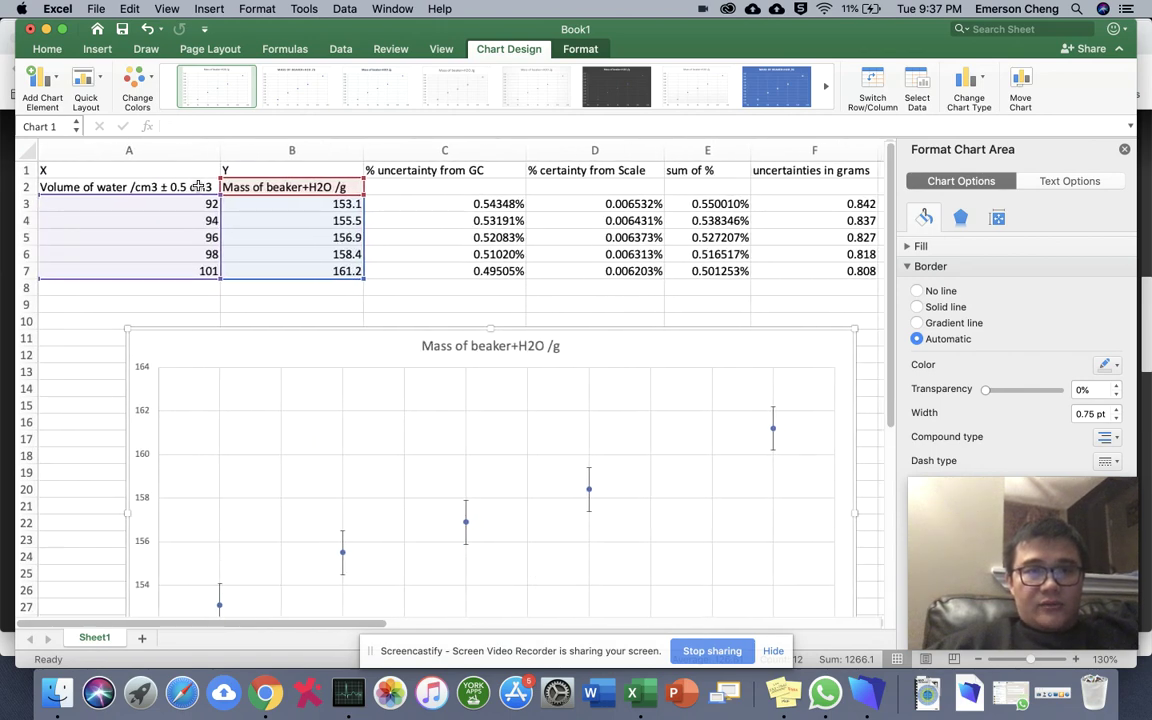
scroll(411, 515, down, 8)
scroll(411, 515, up, 3)
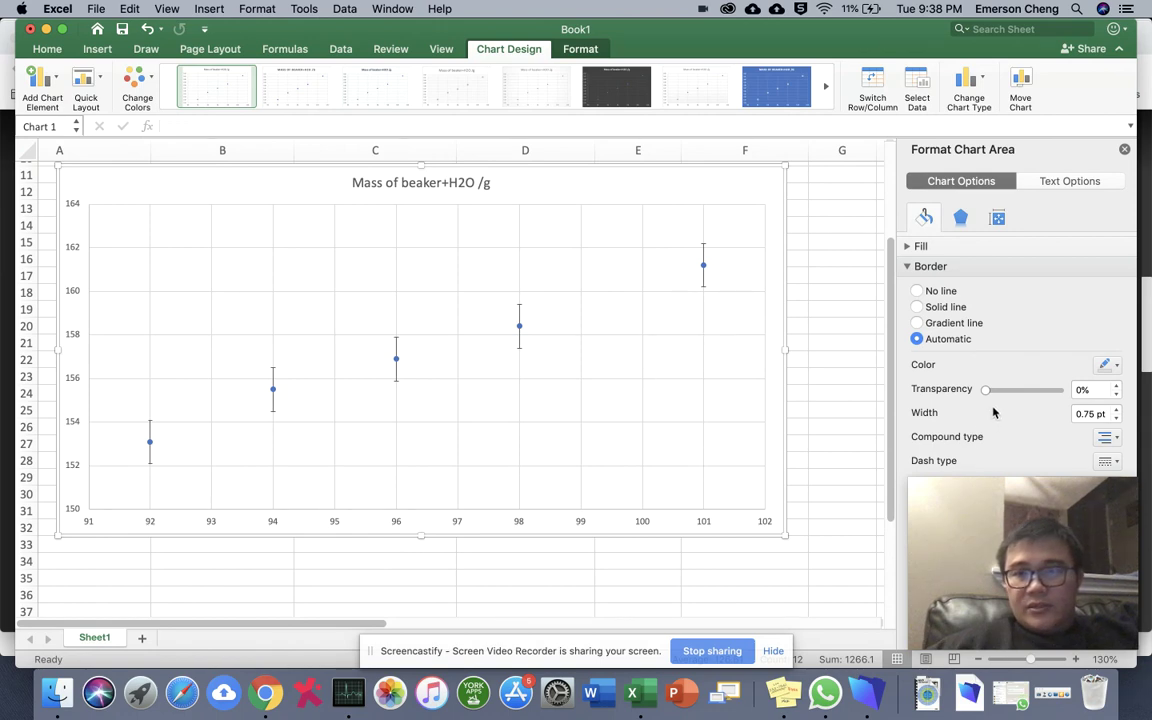
scroll(1023, 387, down, 2)
scroll(1023, 387, up, 2)
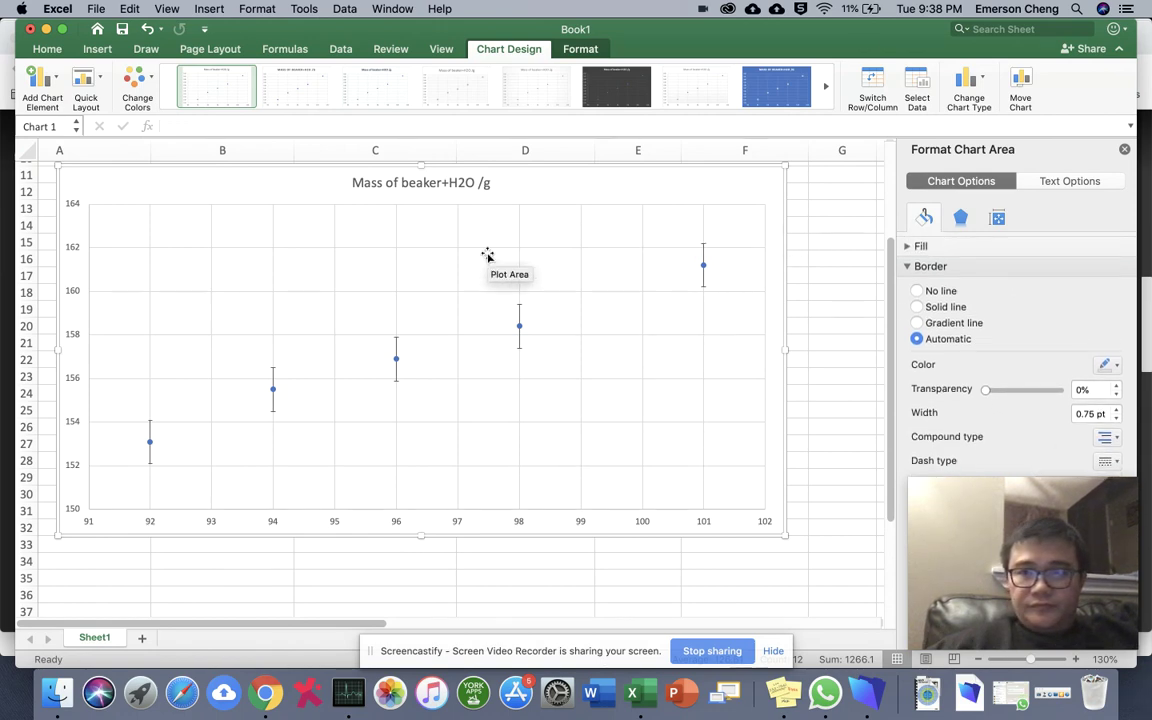
Select the vertical error bars, narrow the workbook window to uncover the format pane, and open the error amount options
click(519, 315)
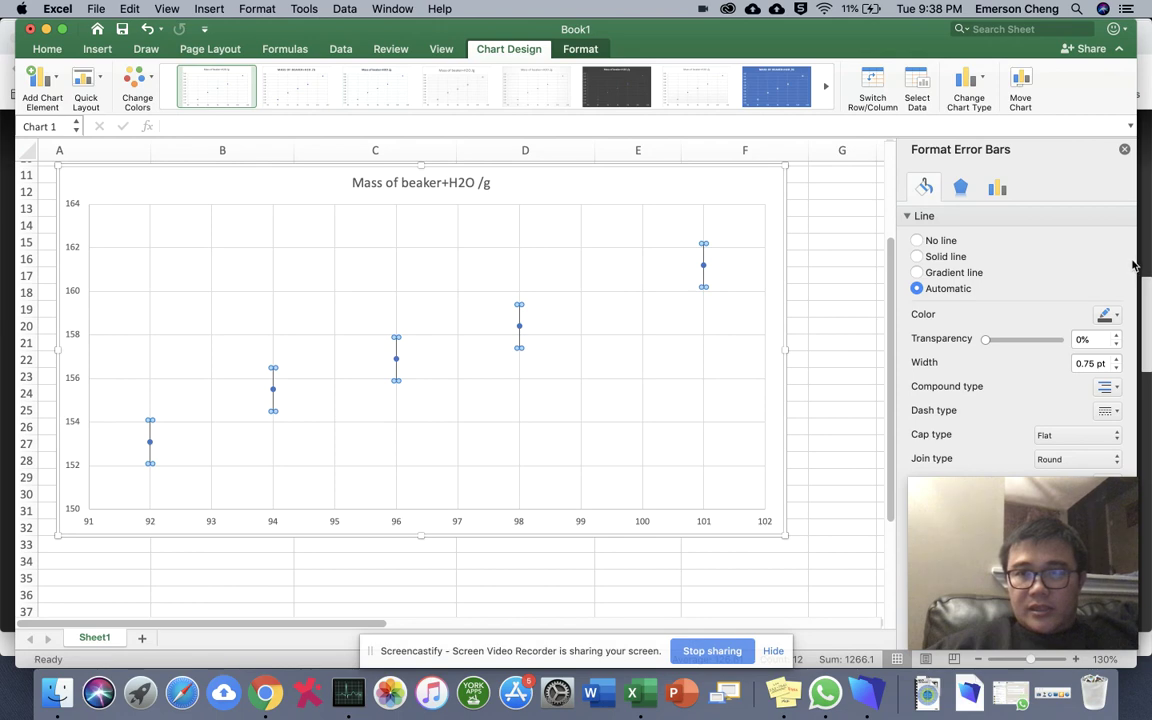
drag(1133, 264, 894, 246)
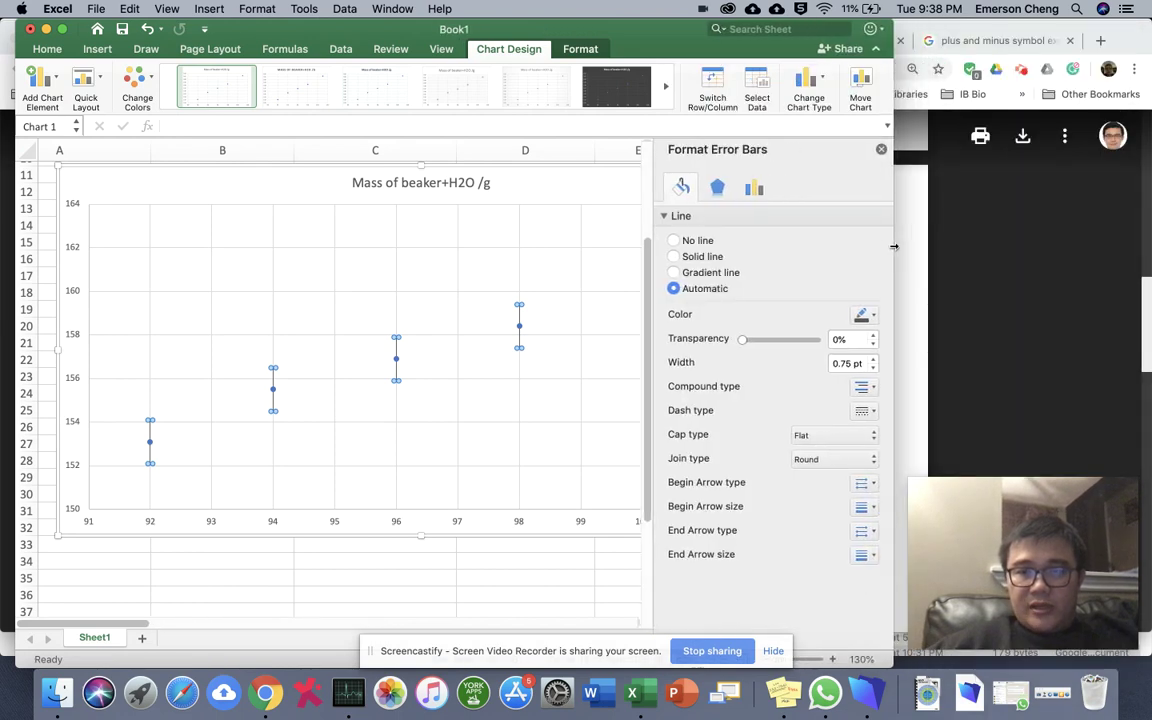
scroll(517, 438, right, 1)
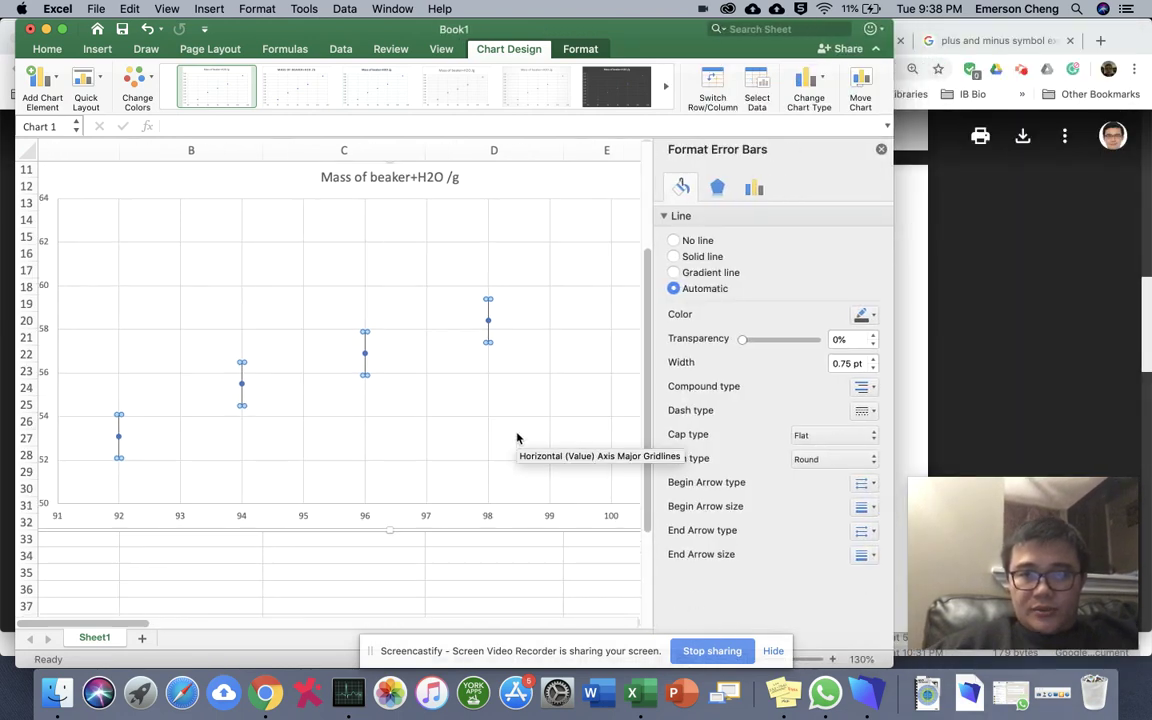
scroll(517, 438, right, 3)
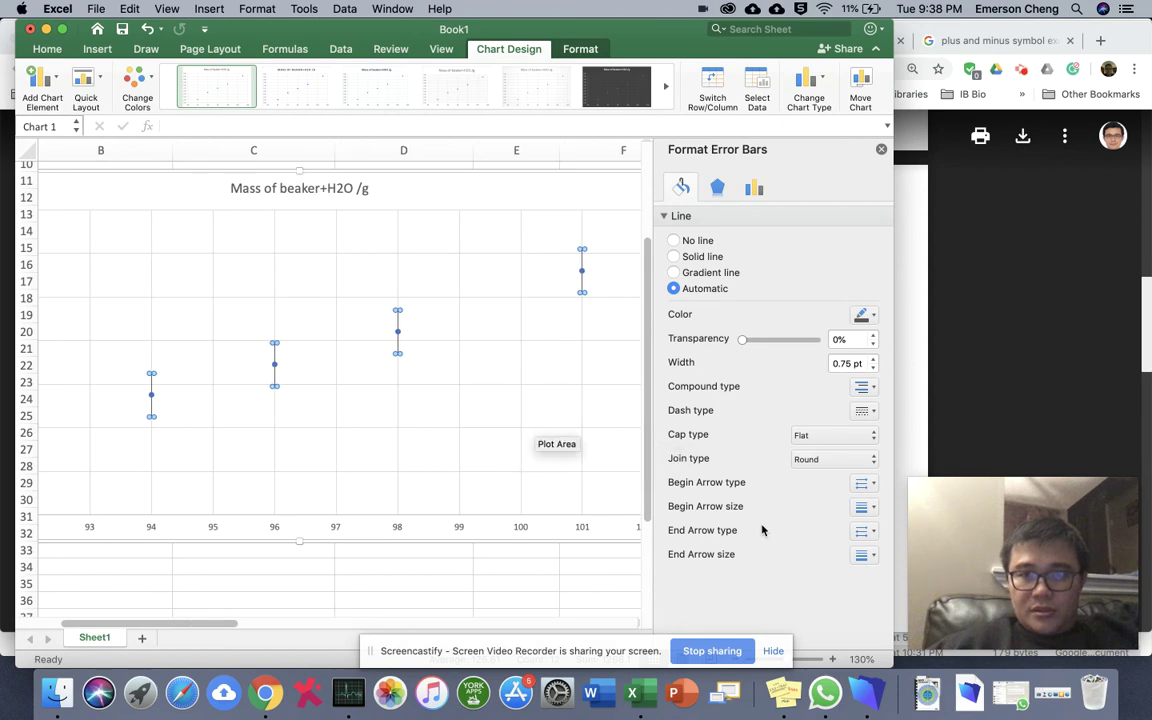
click(679, 215)
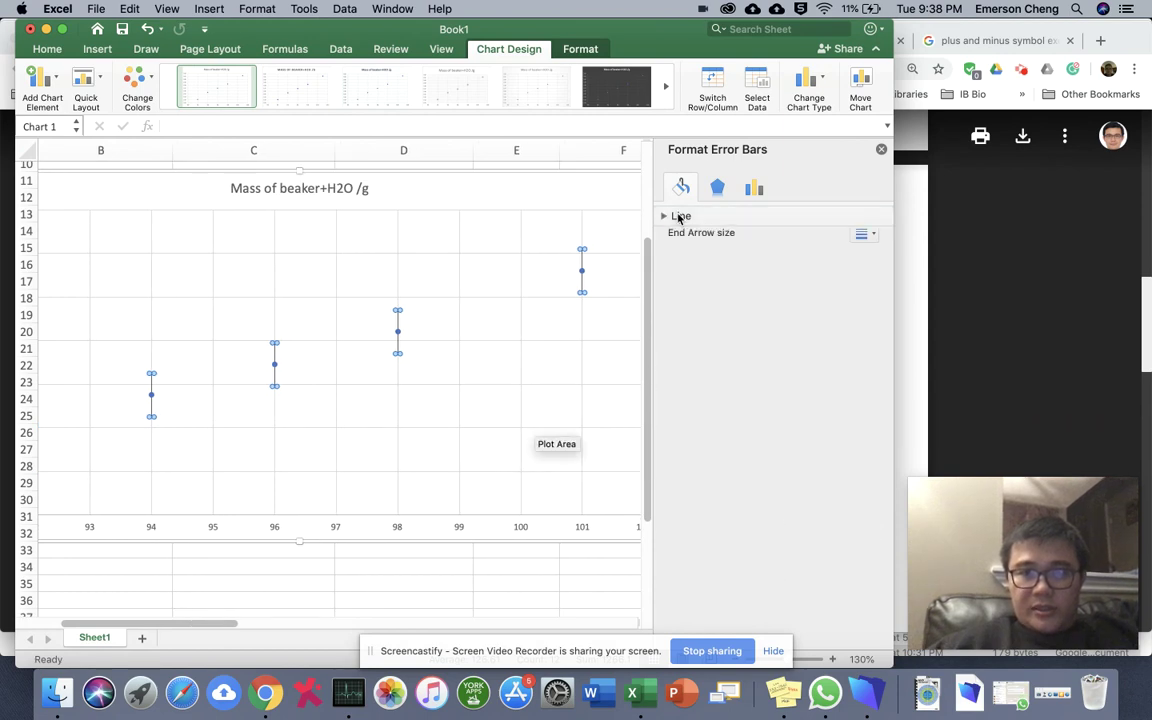
click(679, 215)
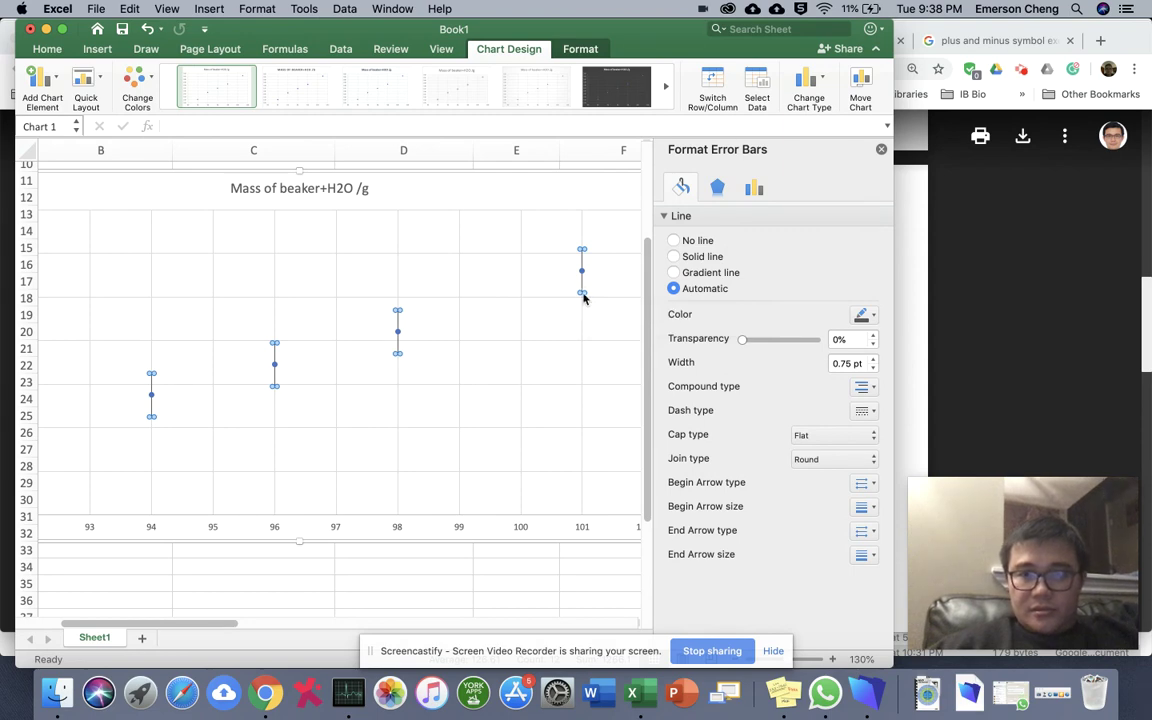
click(47, 49)
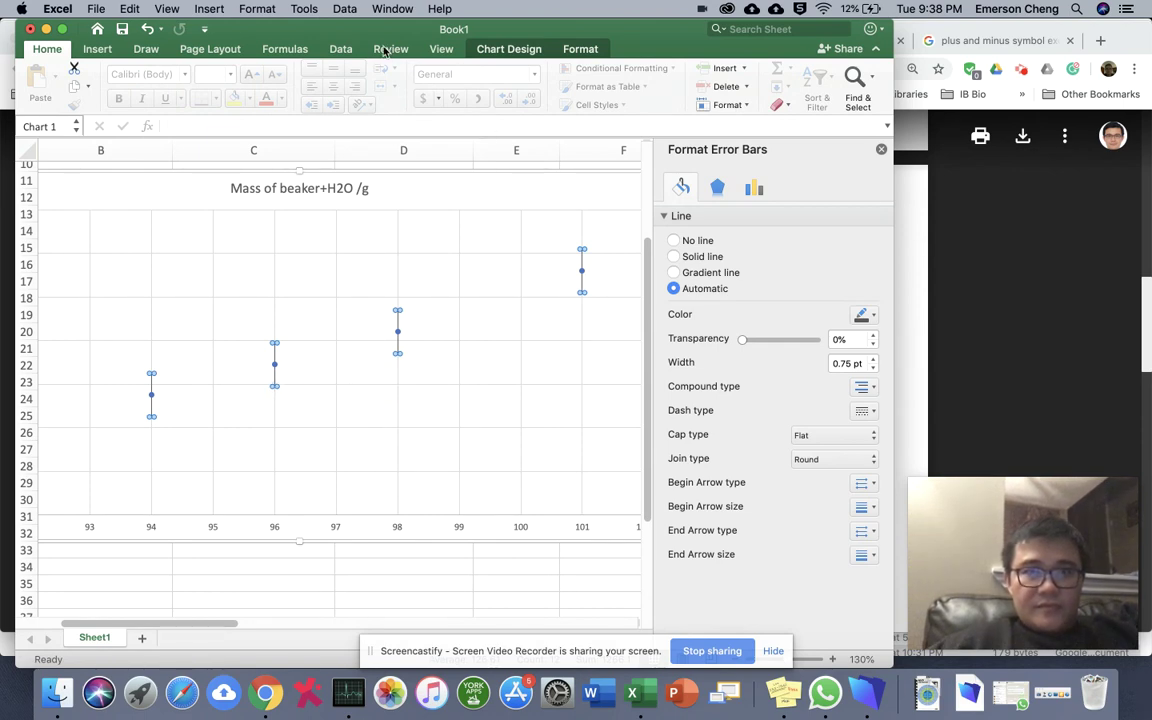
click(520, 50)
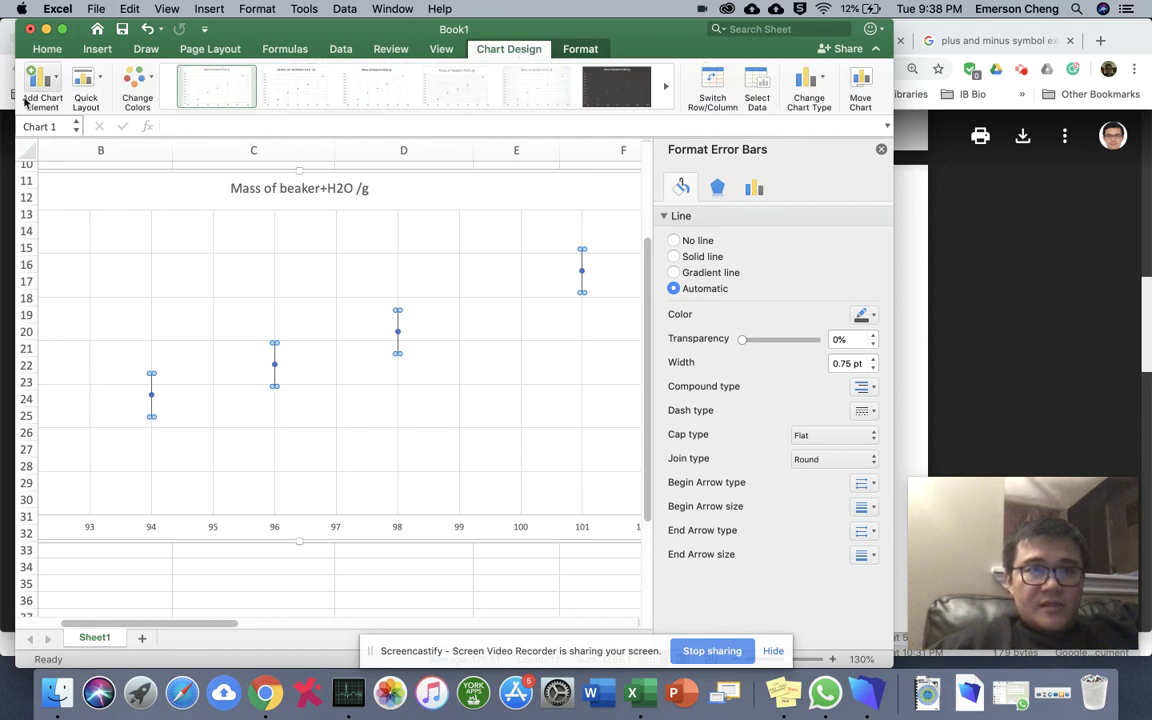
click(42, 100)
mouse_move(100, 201)
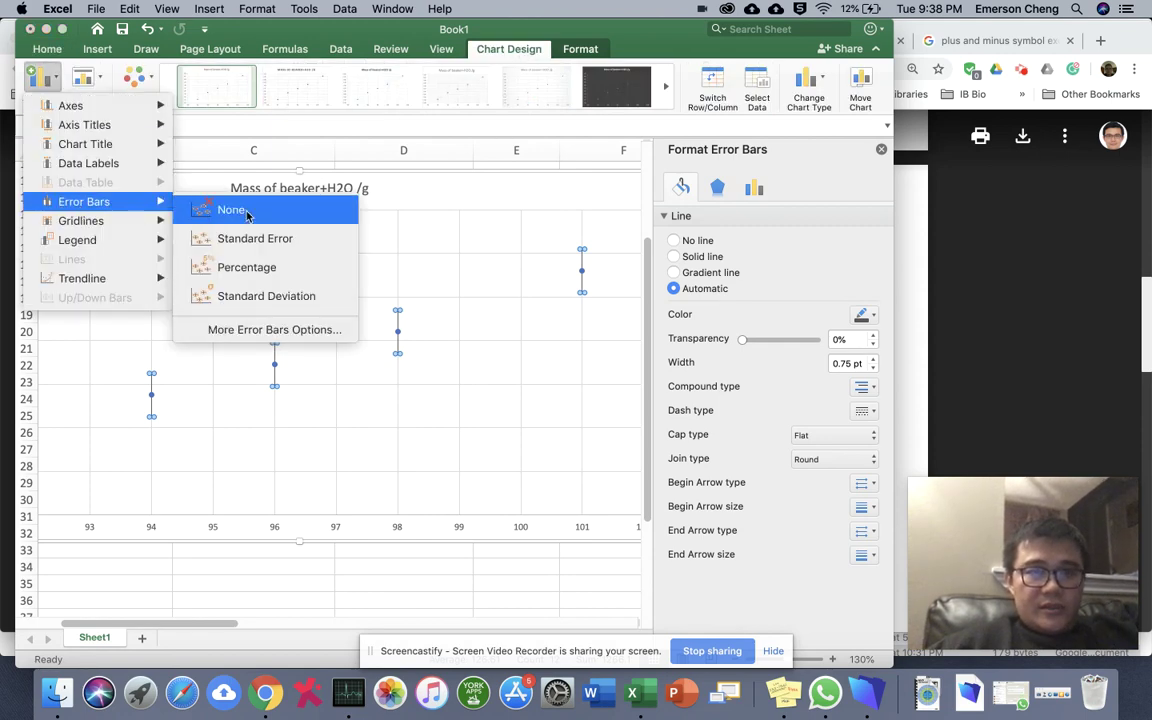
click(247, 333)
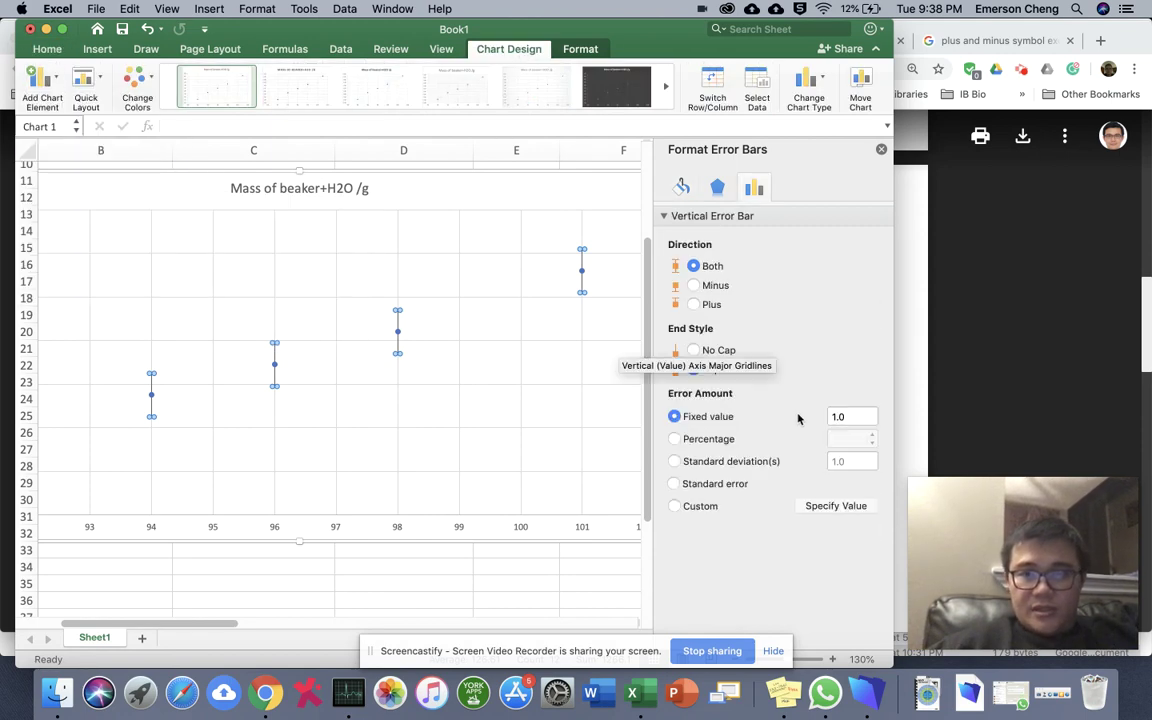
Set the vertical error bars to custom amounts, using =Sheet1!$F$3:$F$7 for both the positive and negative error values
click(673, 507)
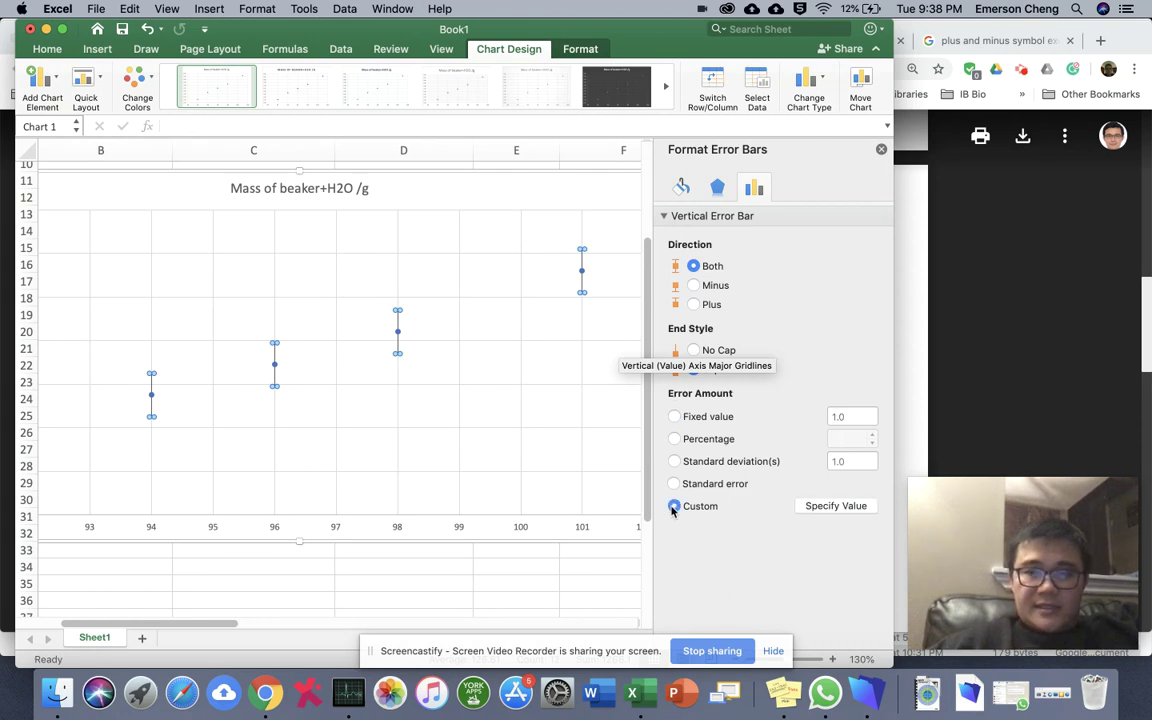
click(836, 506)
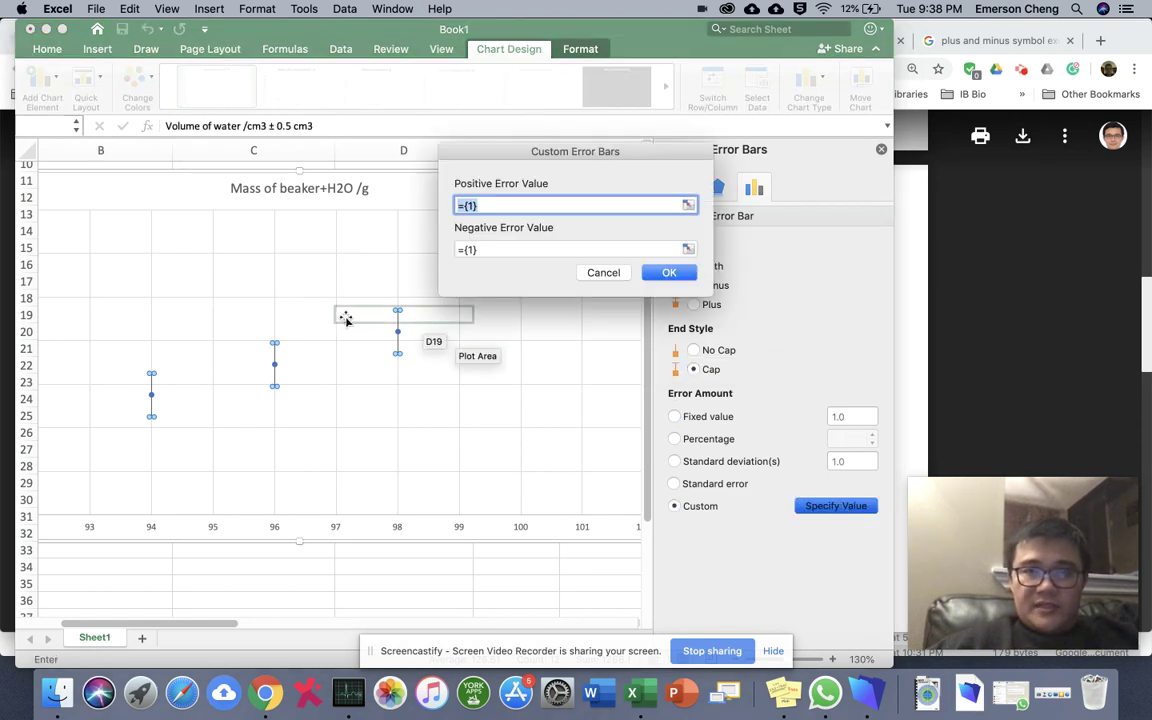
scroll(347, 340, up, 5)
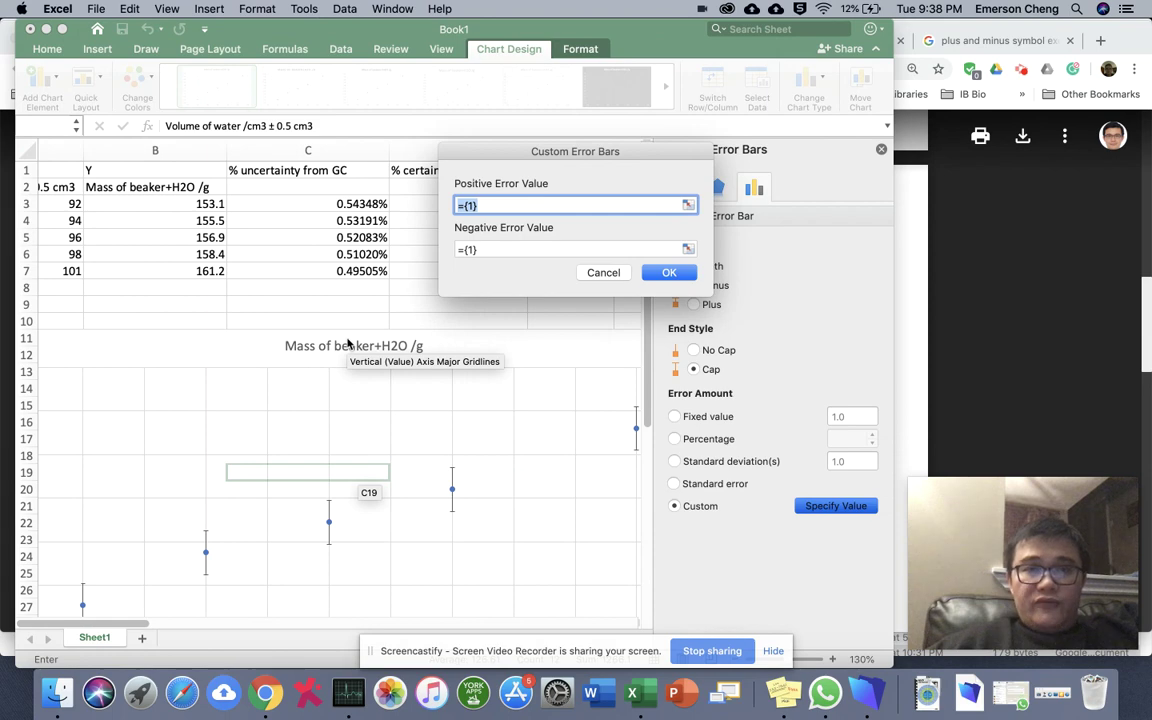
scroll(347, 343, right, 5)
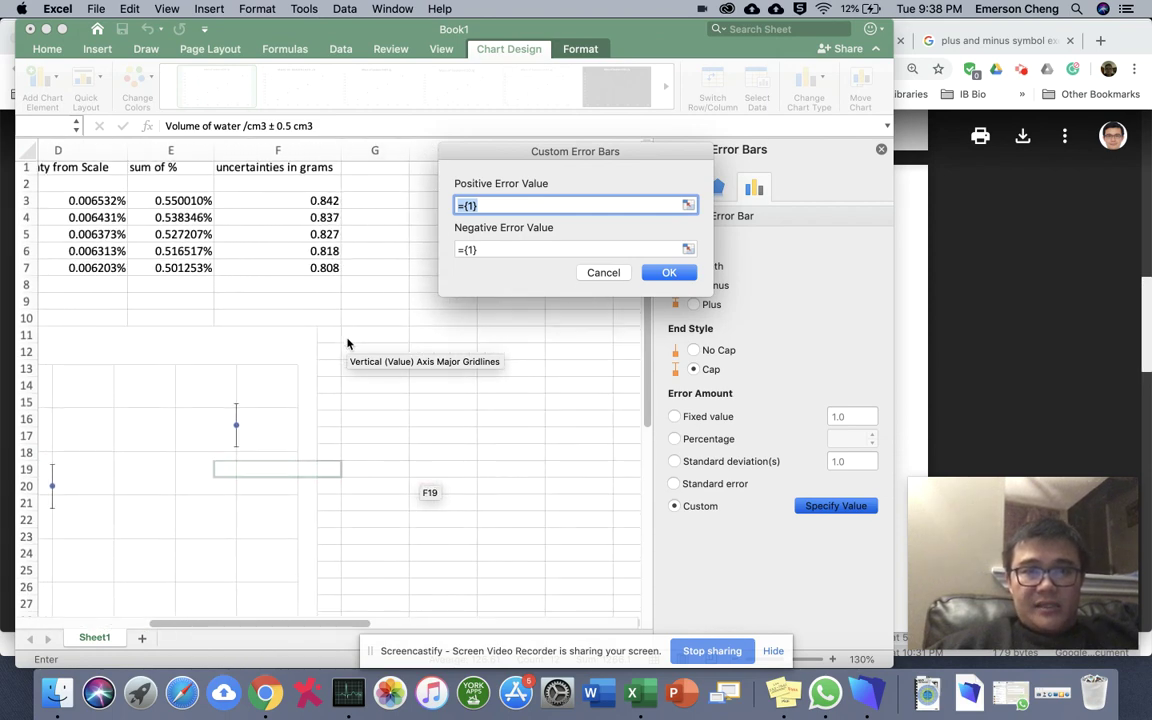
drag(308, 203, 310, 268)
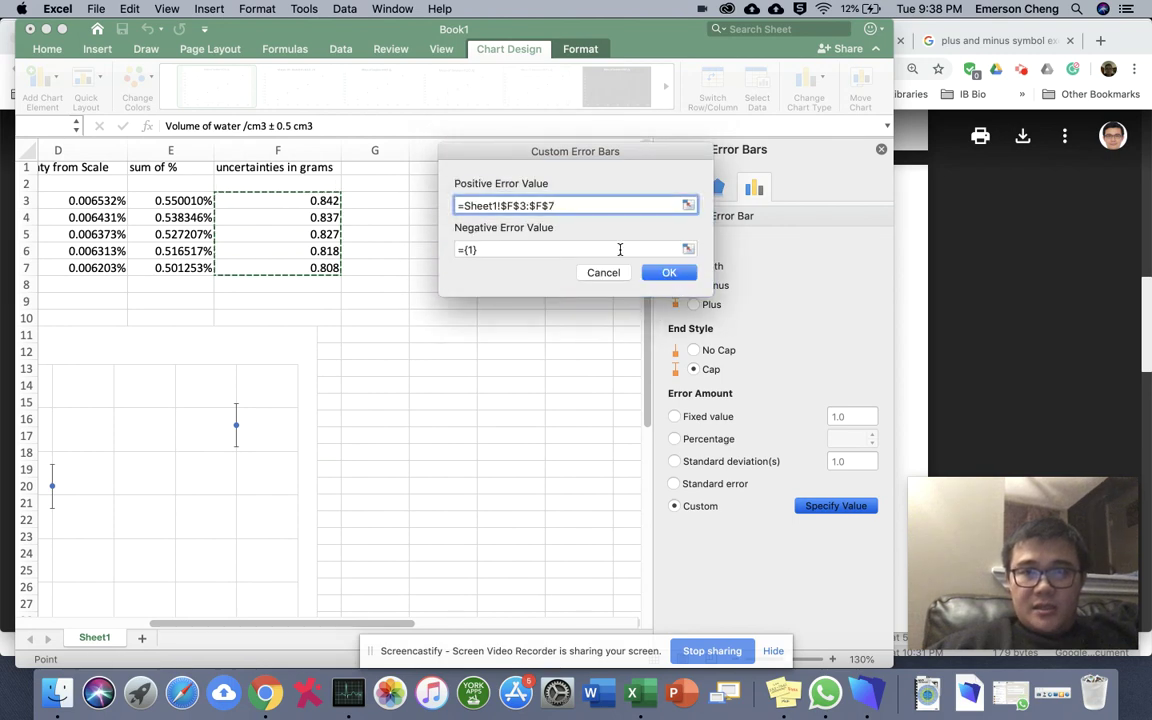
click(603, 249)
drag(272, 201, 283, 268)
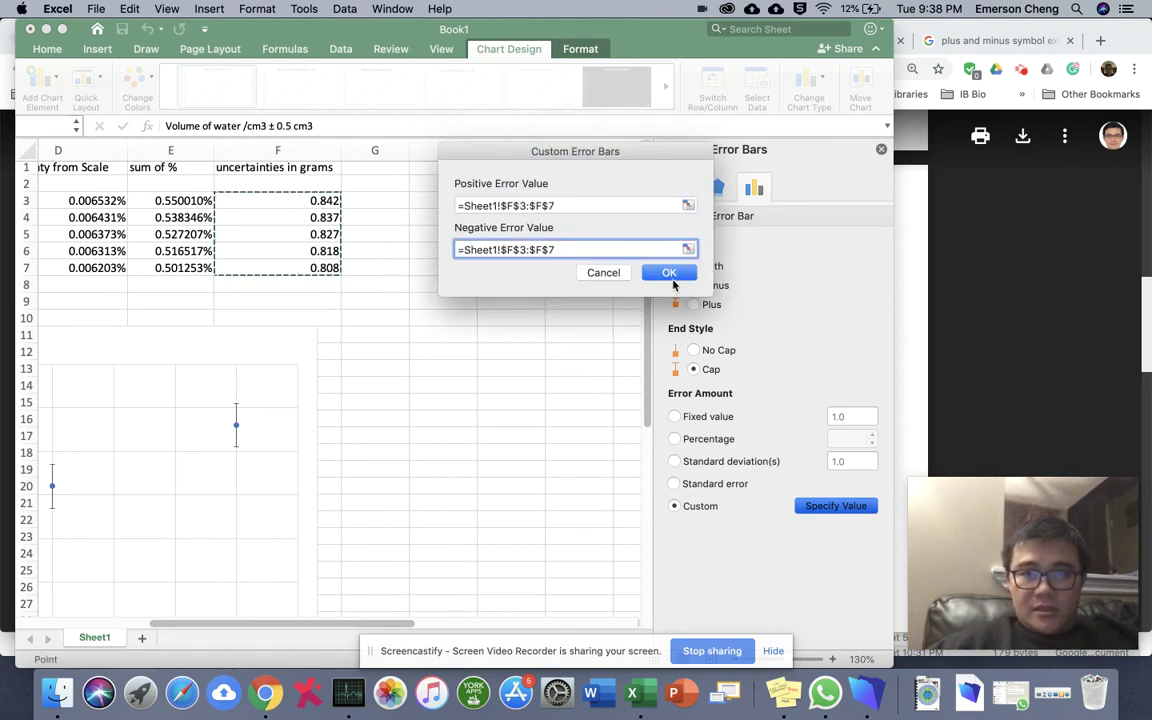
click(669, 273)
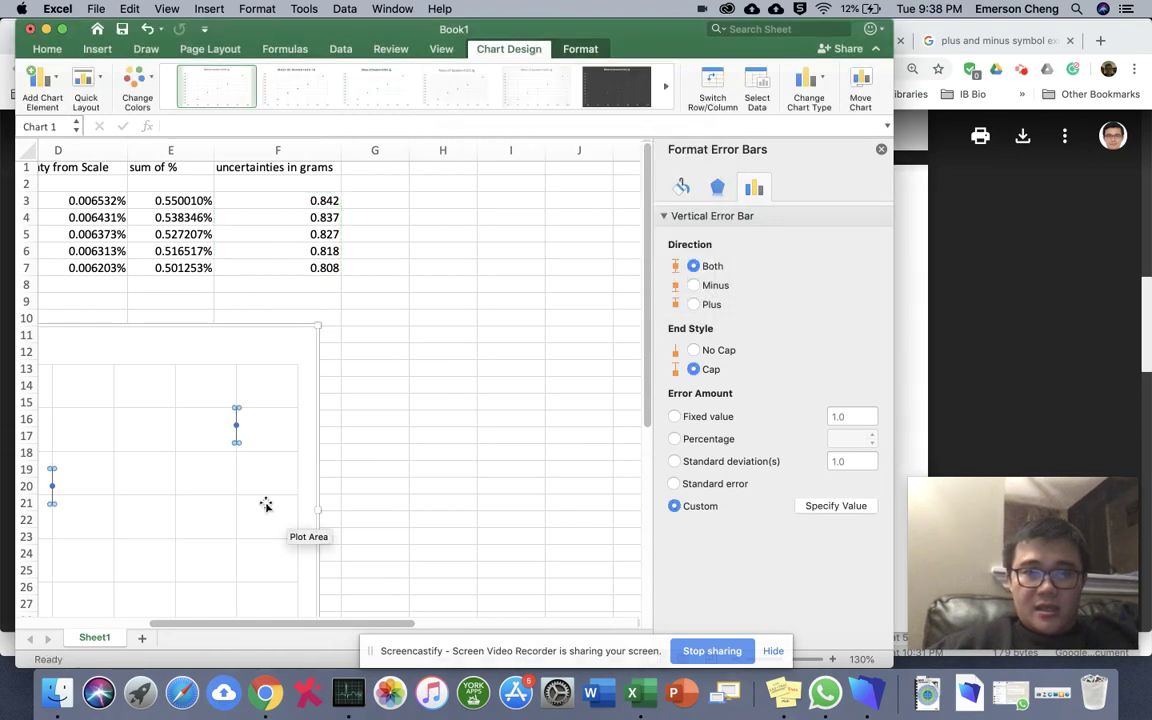
Inspect the custom vertical error bars on each data point of the chart
scroll(218, 514, down, 5)
scroll(218, 514, left, 3)
scroll(218, 514, up, 4)
scroll(218, 514, right, 1)
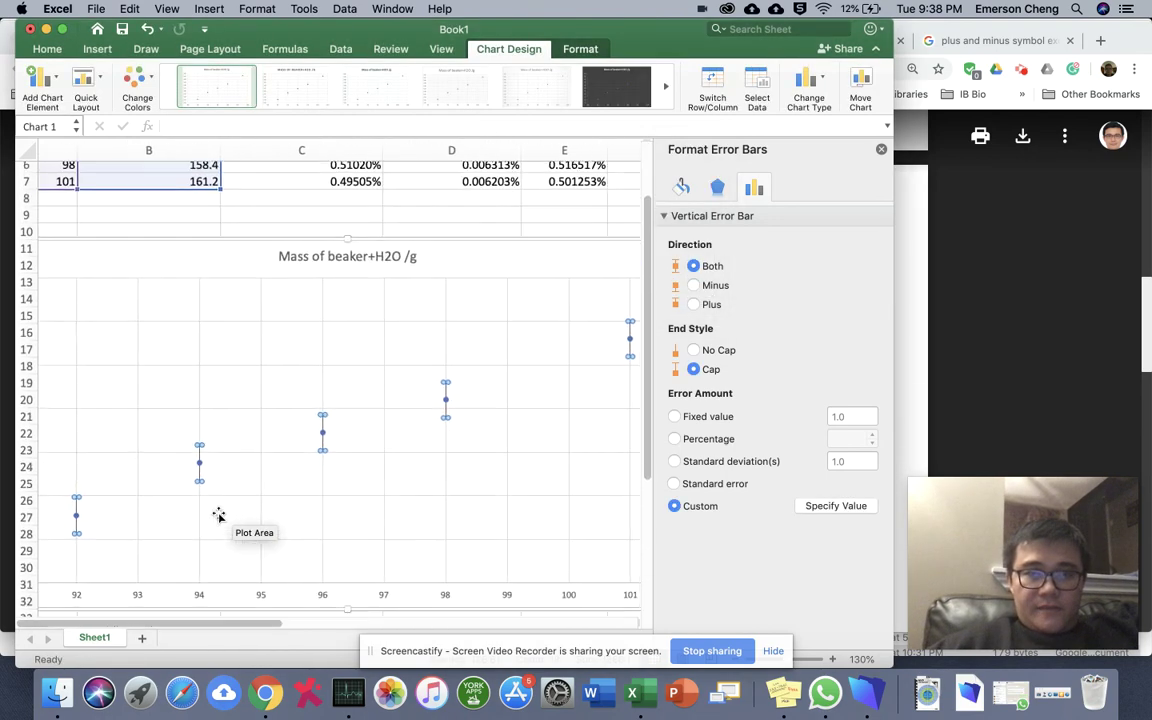
scroll(218, 514, up, 1)
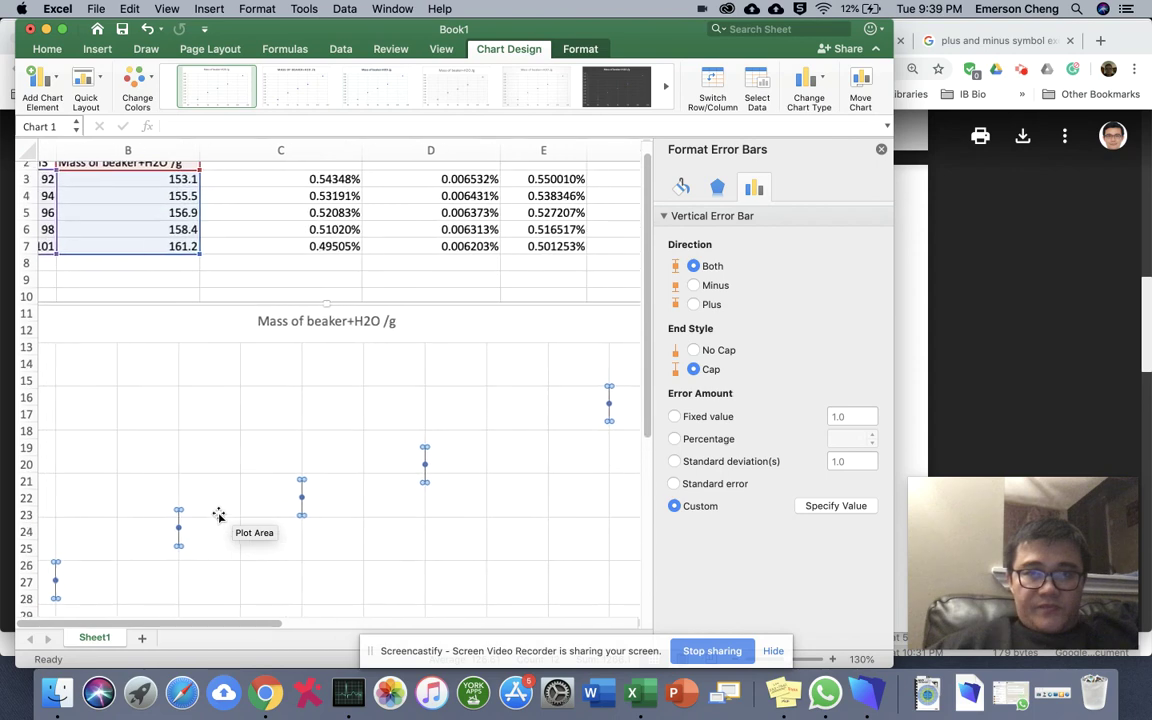
scroll(218, 514, right, 1)
scroll(218, 514, down, 1)
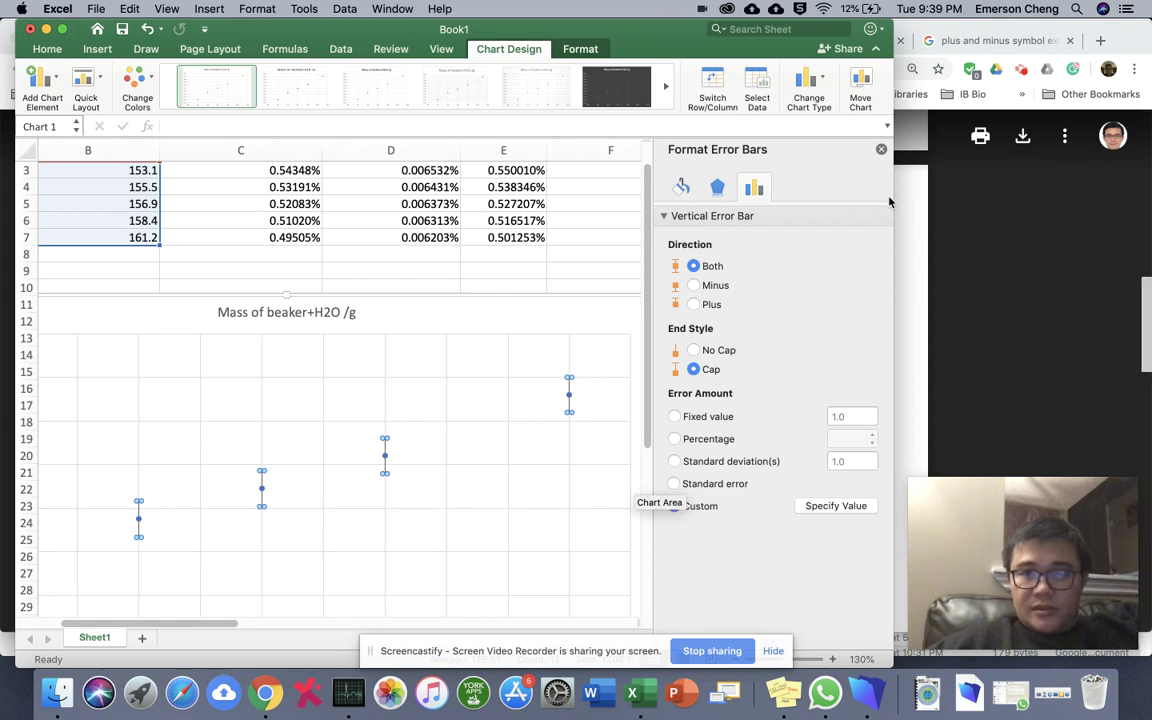
Widen the workbook window and compare the chart's error bars with the uncertainties in grams in column F
drag(896, 201, 1123, 193)
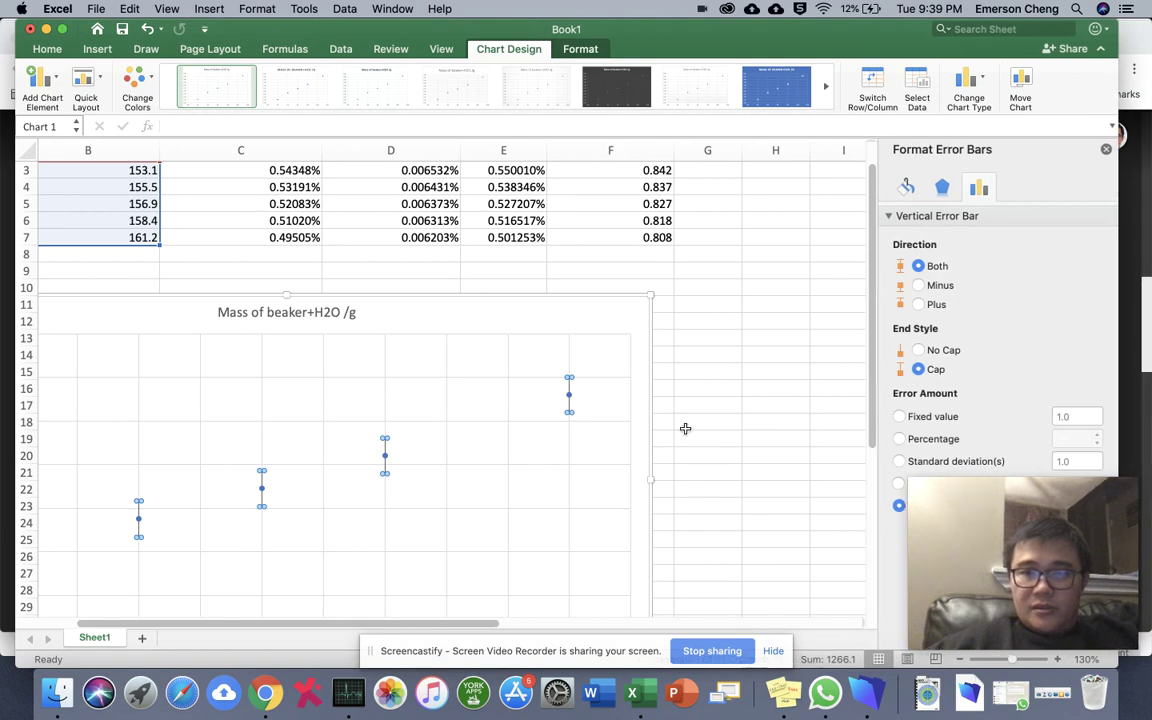
scroll(685, 428, down, 5)
scroll(685, 428, left, 3)
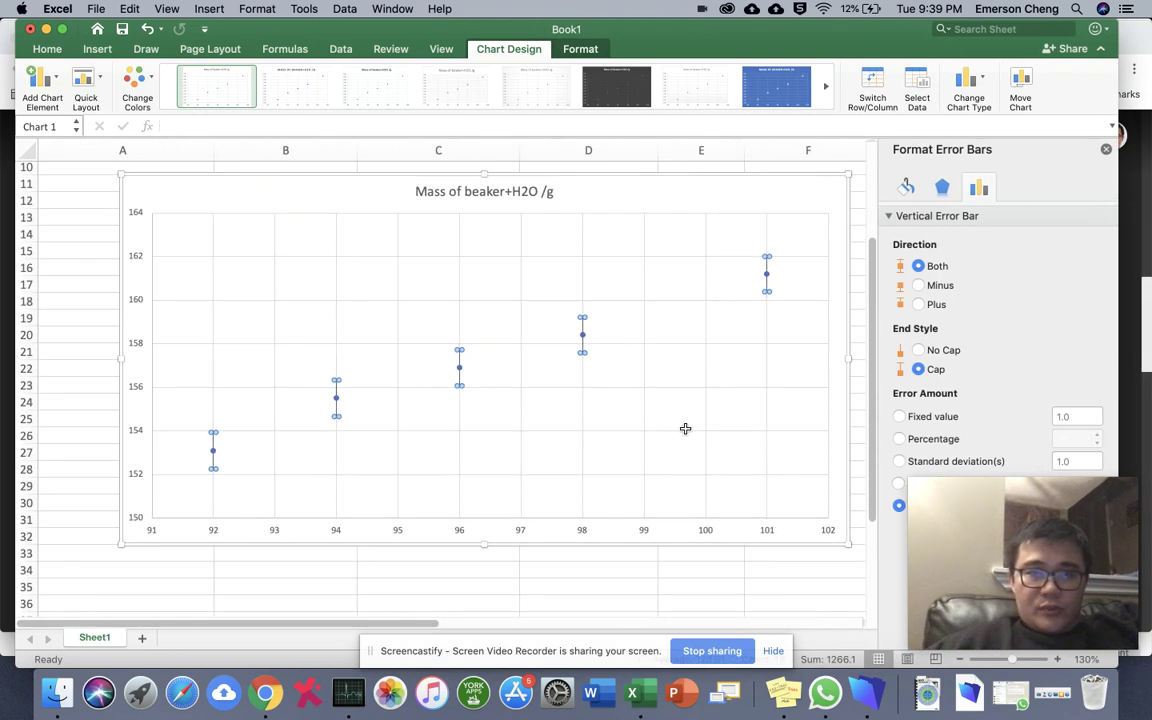
scroll(226, 478, up, 6)
scroll(226, 478, right, 2)
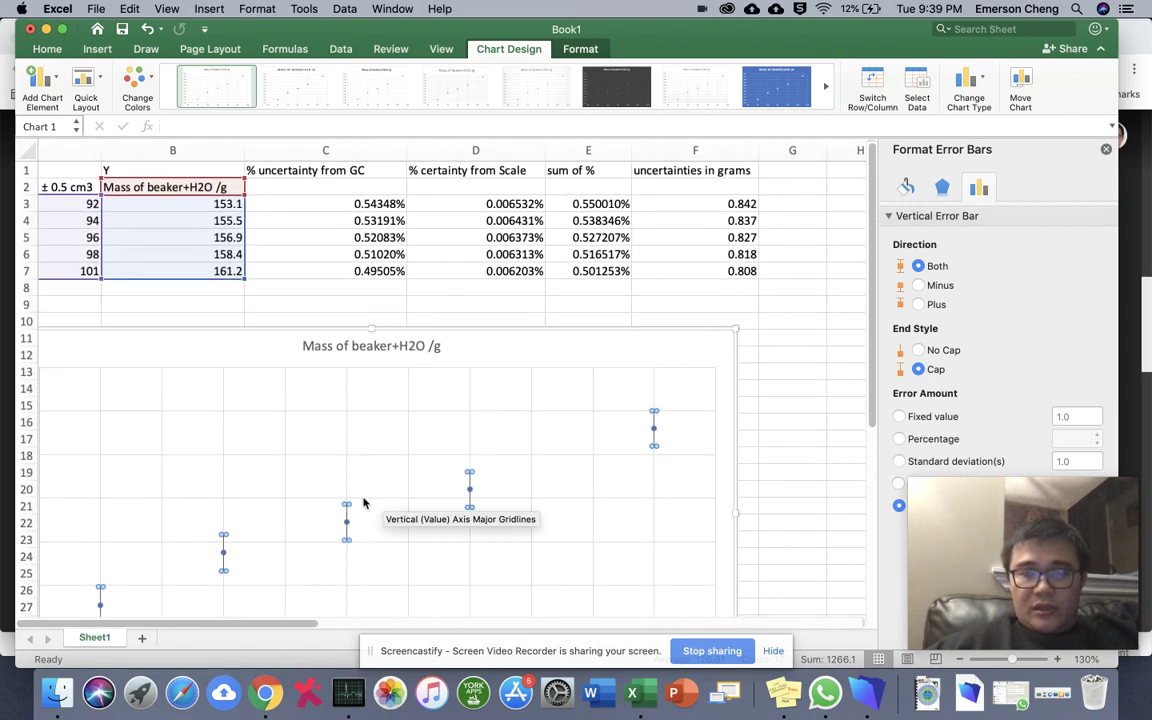
scroll(363, 504, down, 3)
scroll(363, 504, left, 2)
scroll(364, 511, up, 3)
scroll(364, 511, down, 2)
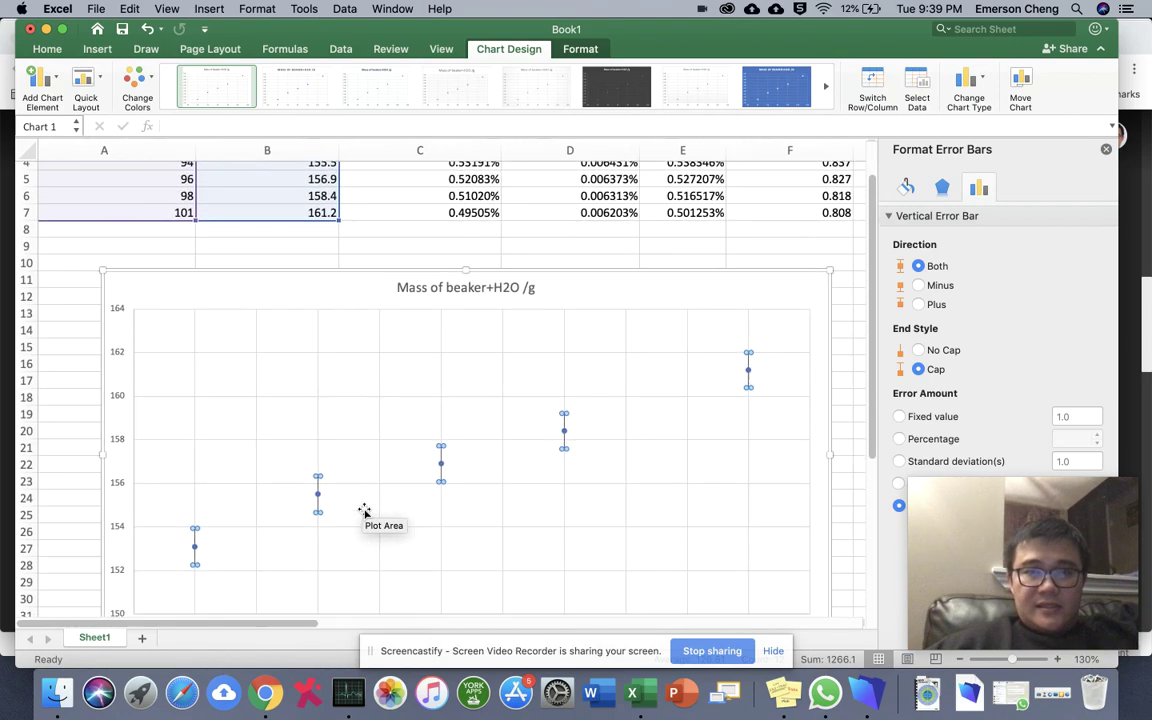
scroll(364, 511, up, 3)
scroll(364, 511, left, 1)
scroll(364, 511, down, 1)
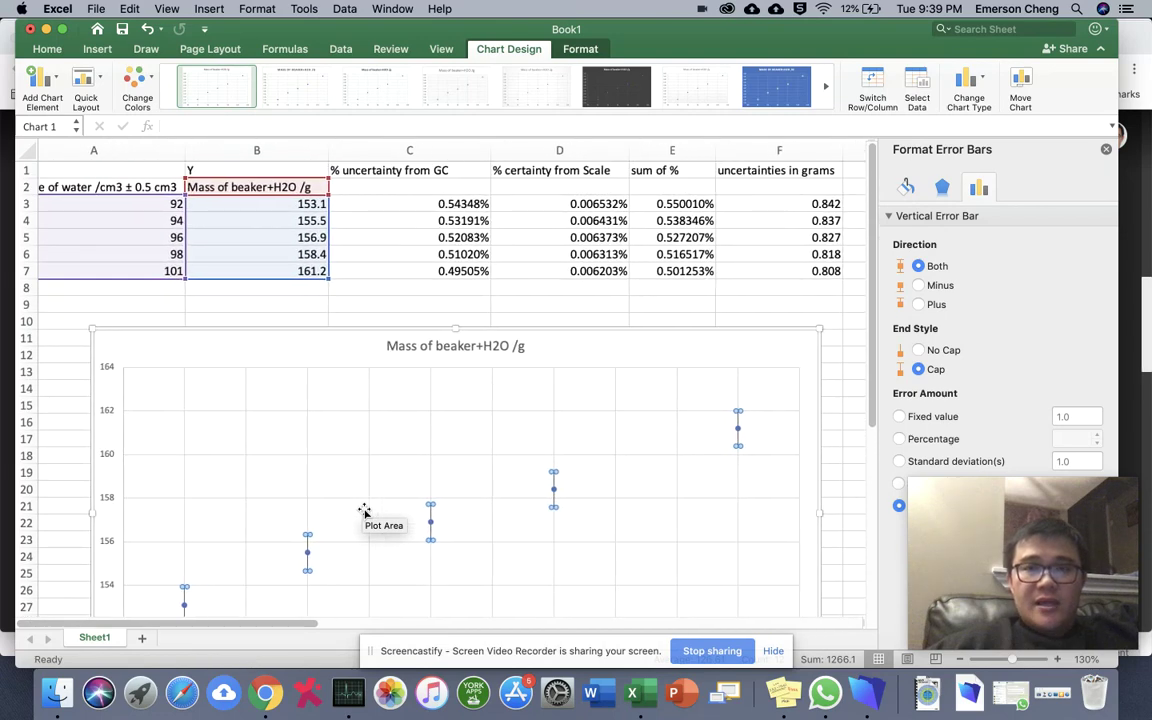
Overwrite the gram uncertainty in cell F3 with 2.5 and check the first data point's error bar on the chart
scroll(367, 513, right, 1)
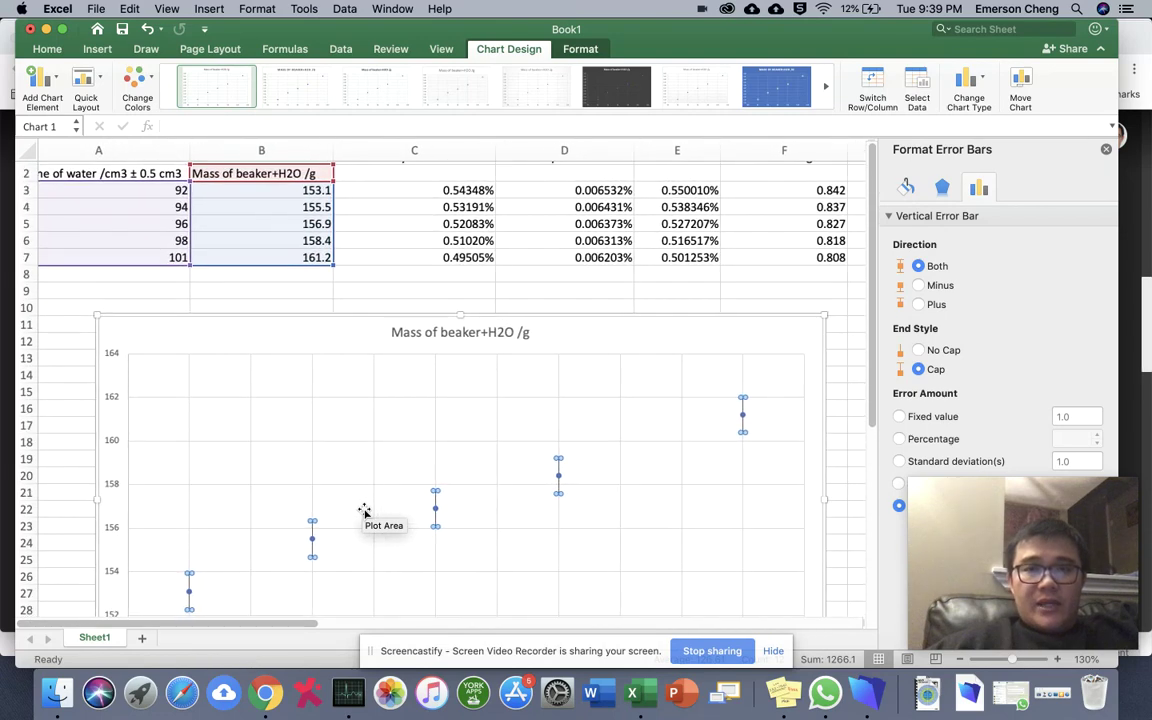
click(815, 192)
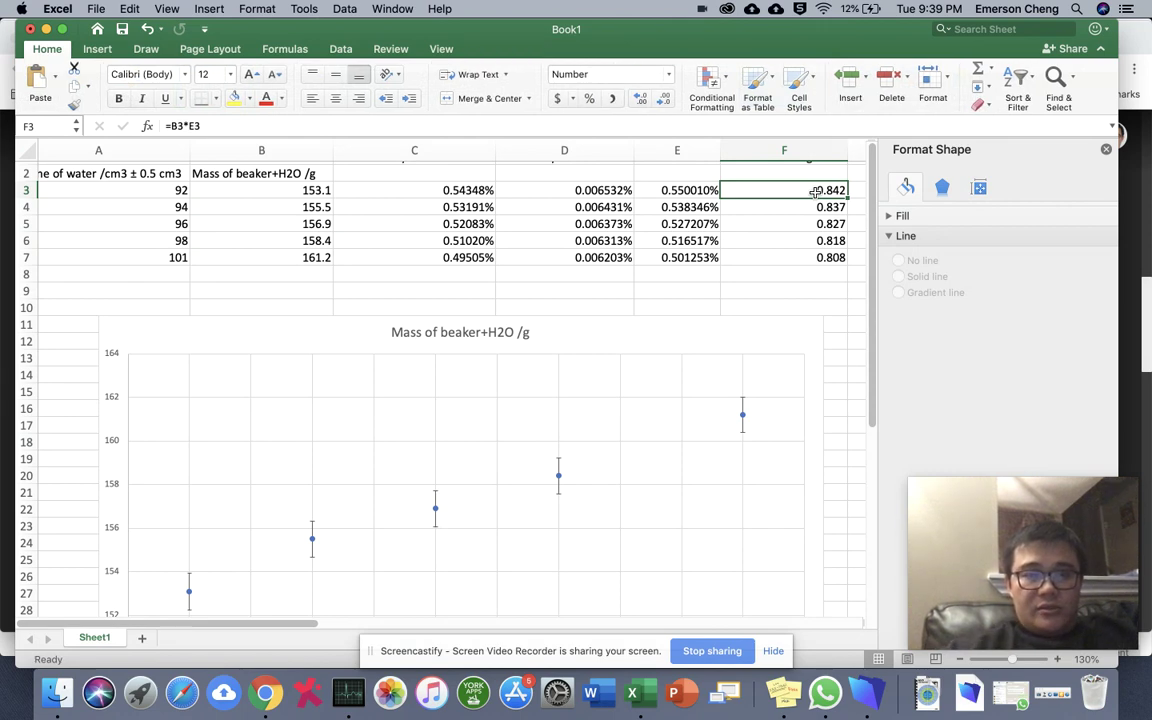
text(2)
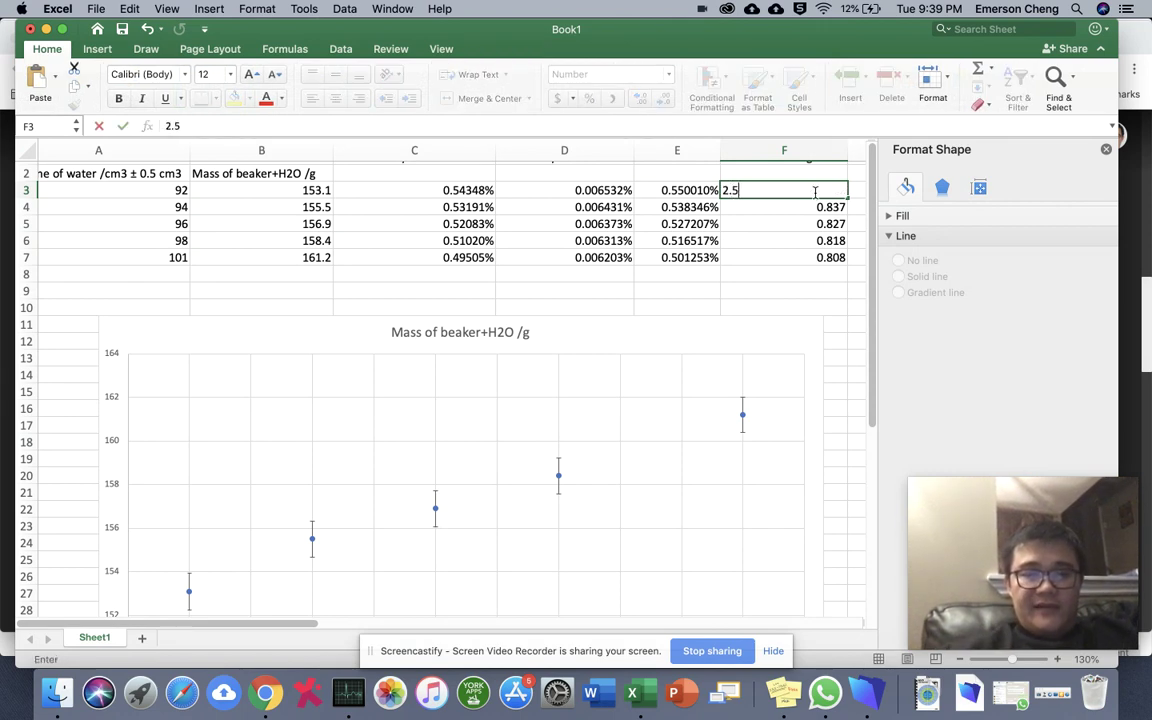
text(.5)
key(Return)
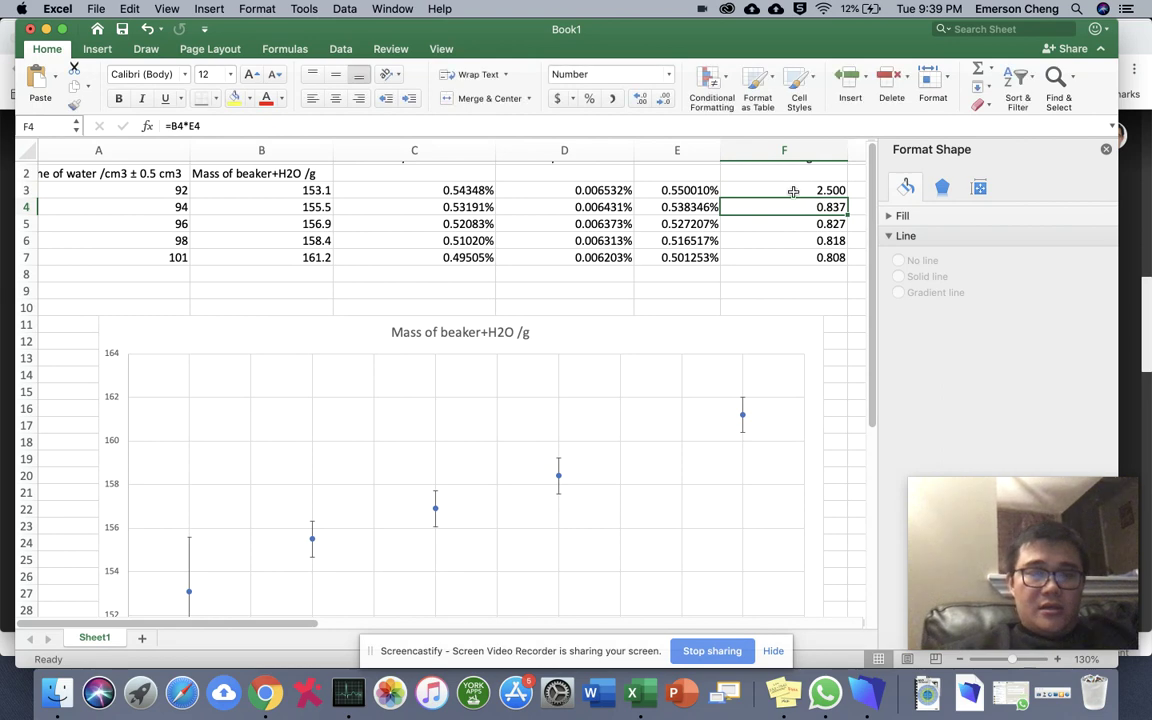
scroll(631, 492, down, 3)
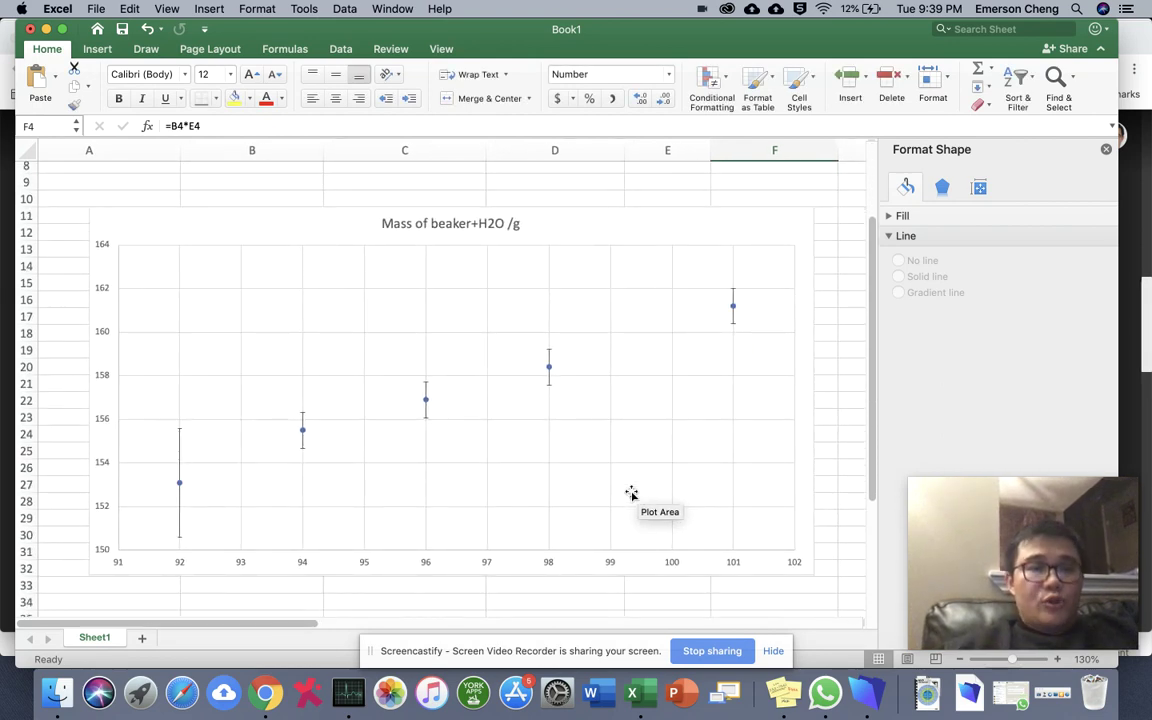
scroll(631, 492, up, 5)
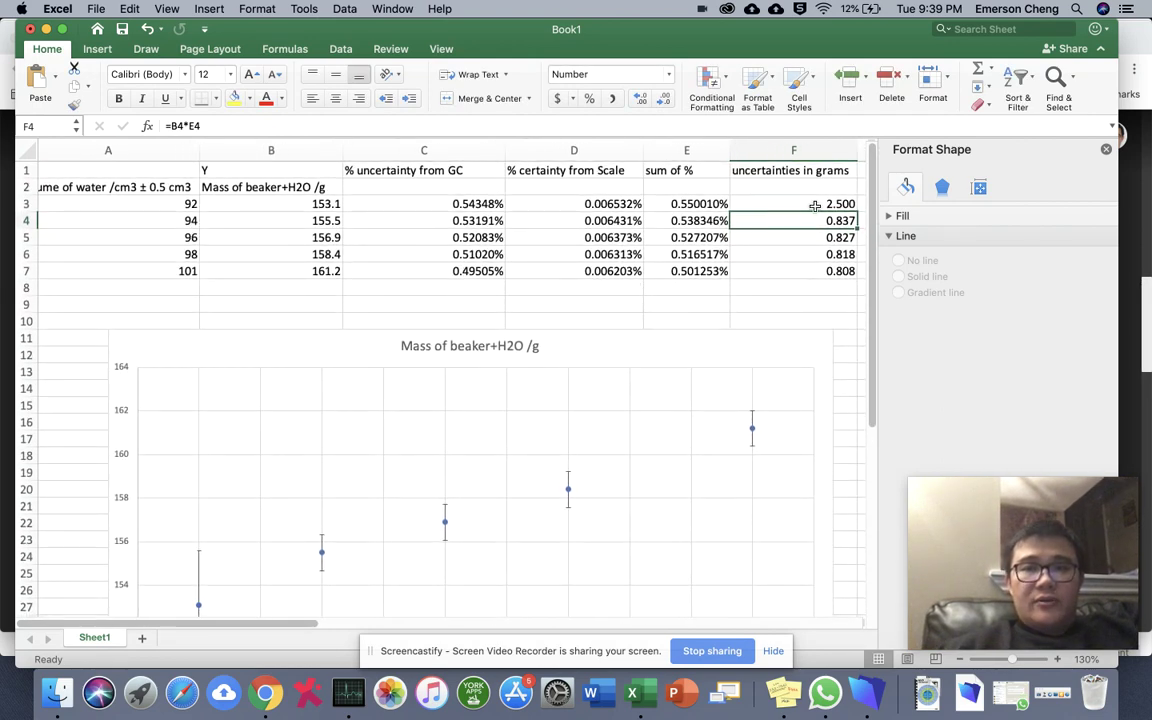
Undo the change to cell F3 and check the first data point's error bar against the table
click(815, 205)
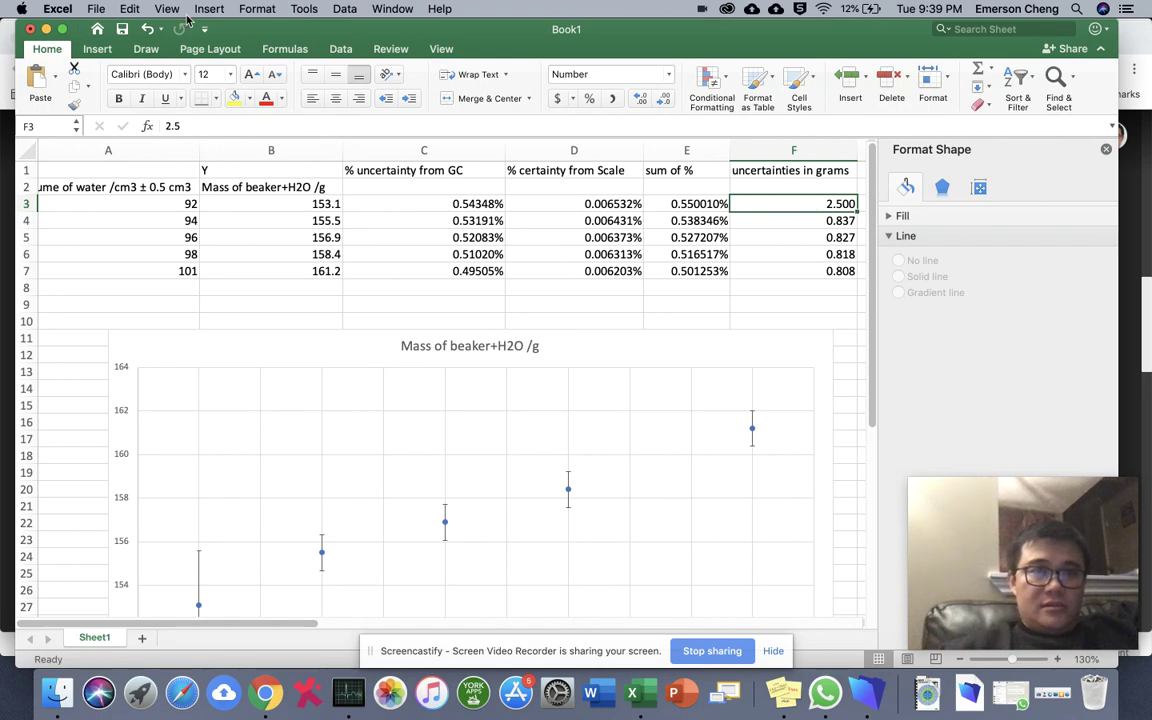
click(145, 29)
scroll(244, 436, down, 5)
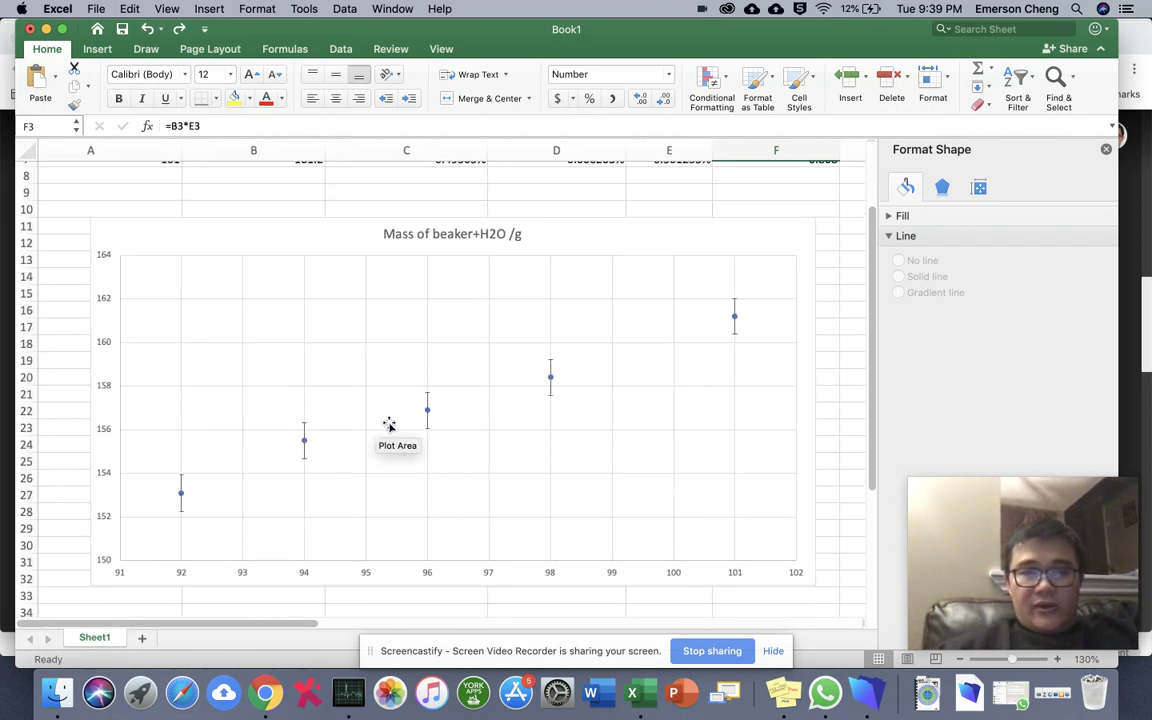
scroll(465, 477, up, 5)
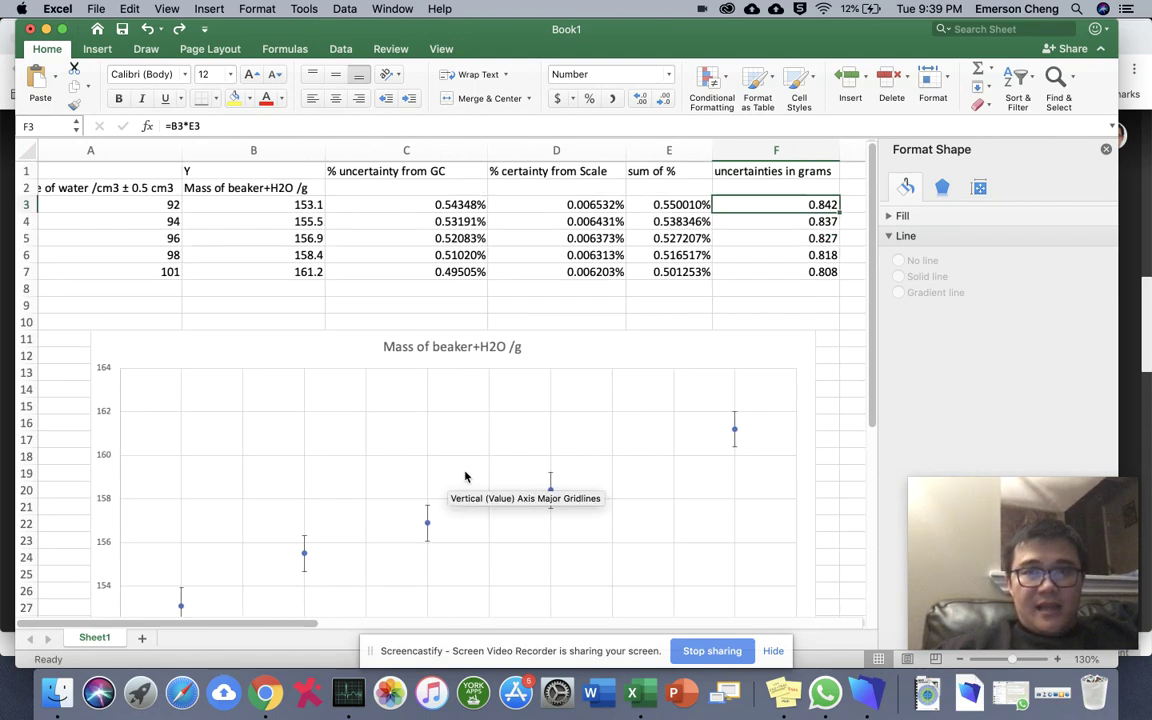
Select the chart's vertical error bars to show their format settings
scroll(233, 518, down, 7)
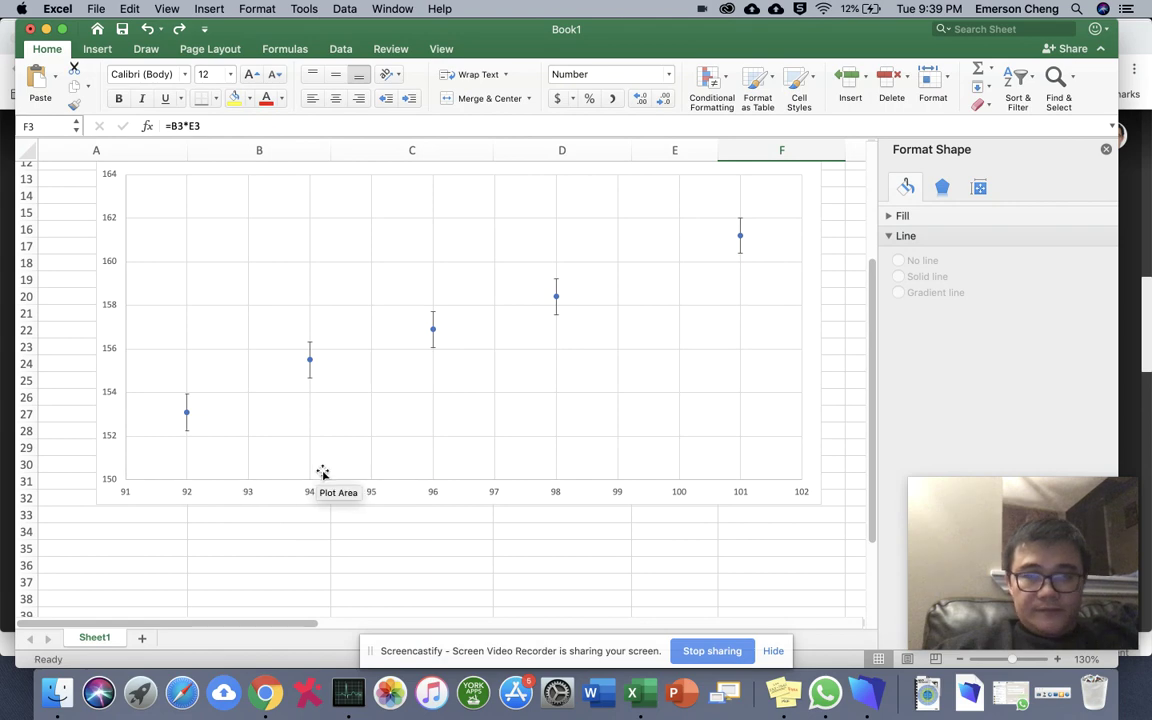
scroll(321, 472, up, 5)
scroll(338, 420, right, 2)
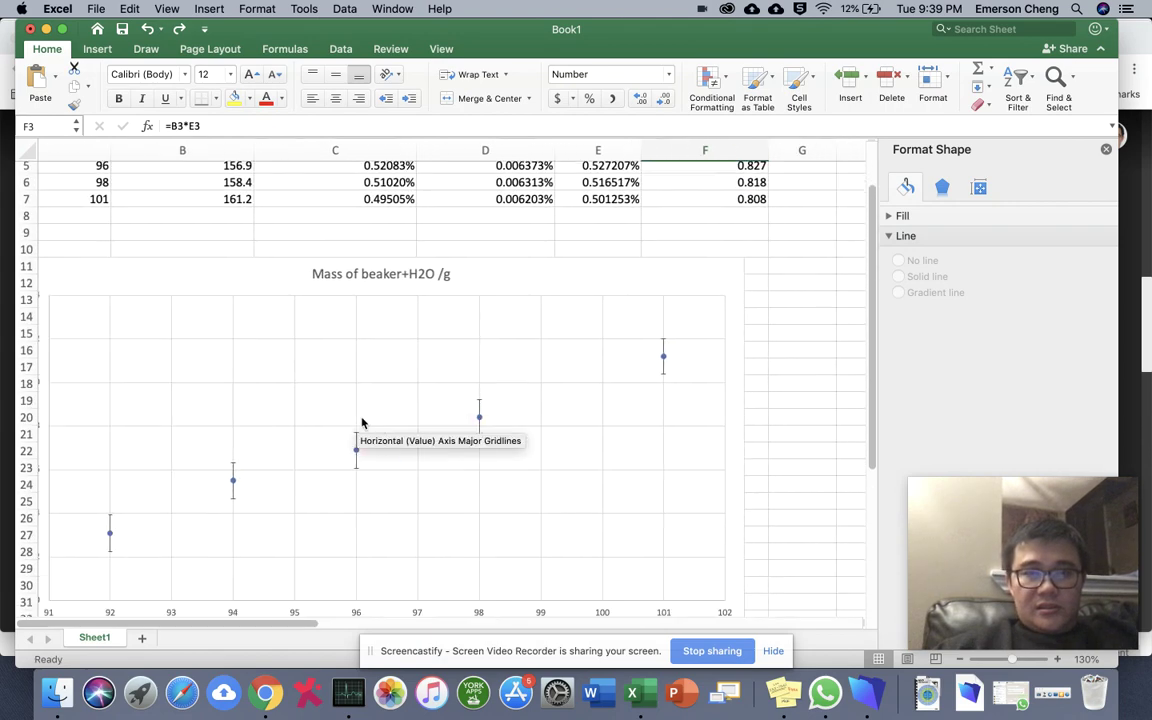
right_click(663, 371)
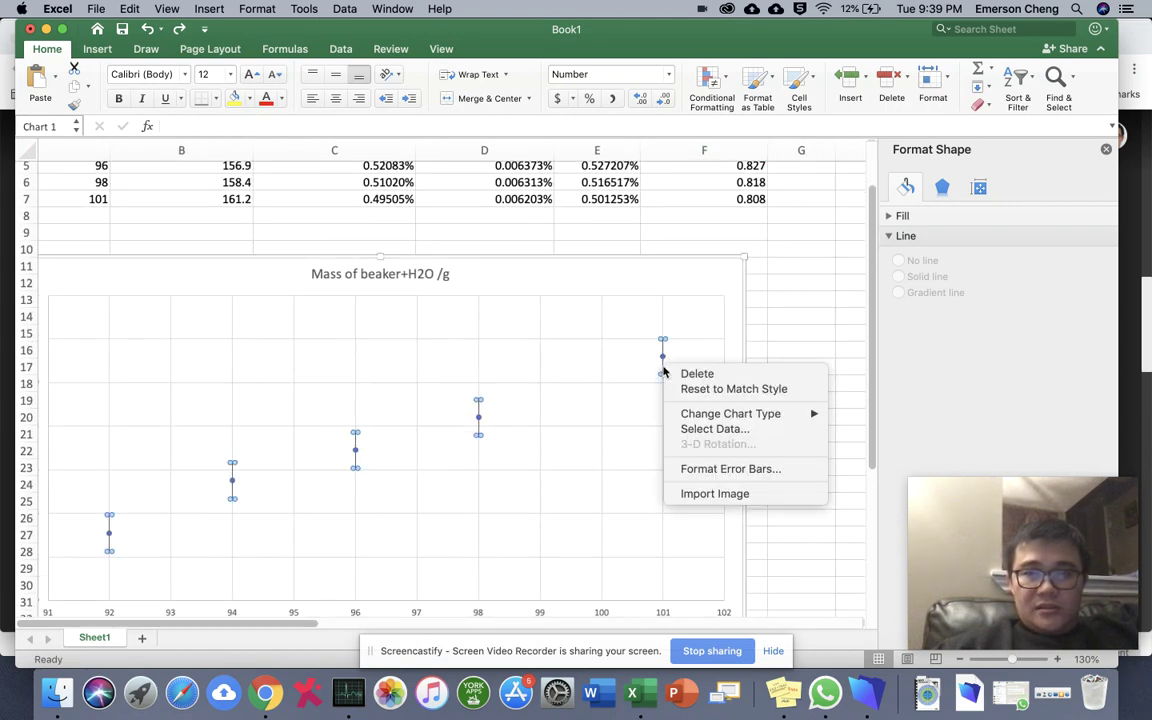
click(690, 342)
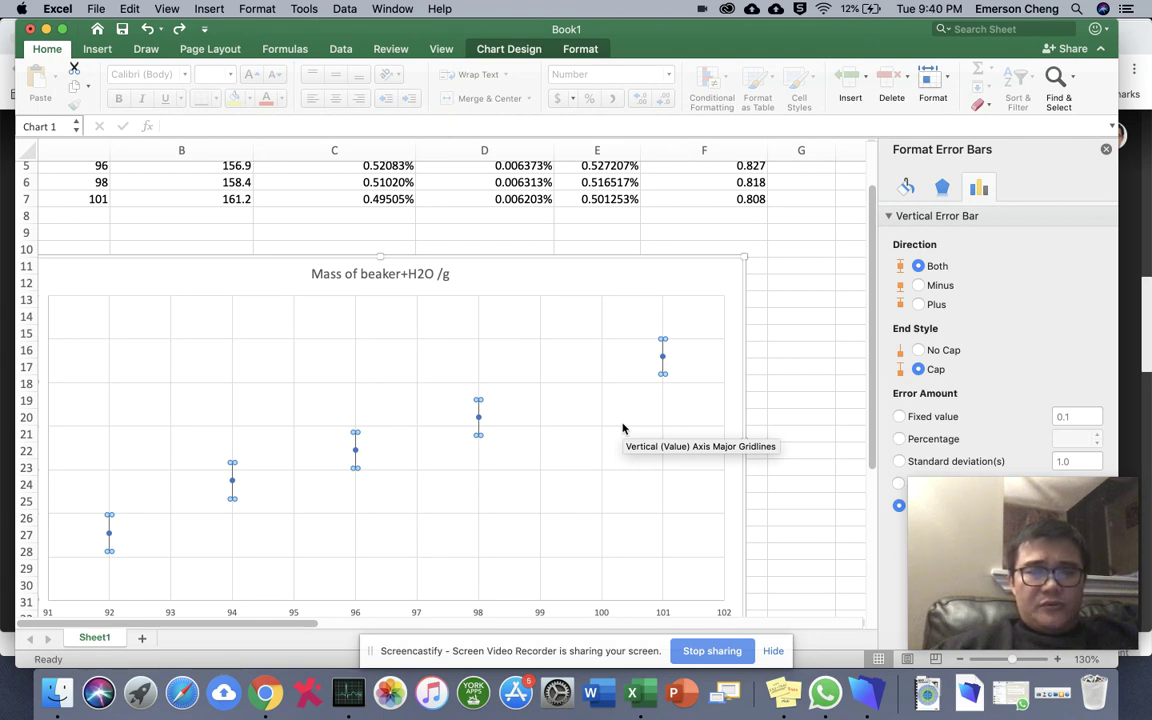
Compare the error bars on the plotted points with the percentage and gram uncertainties in the table
scroll(622, 428, down, 2)
scroll(622, 428, left, 2)
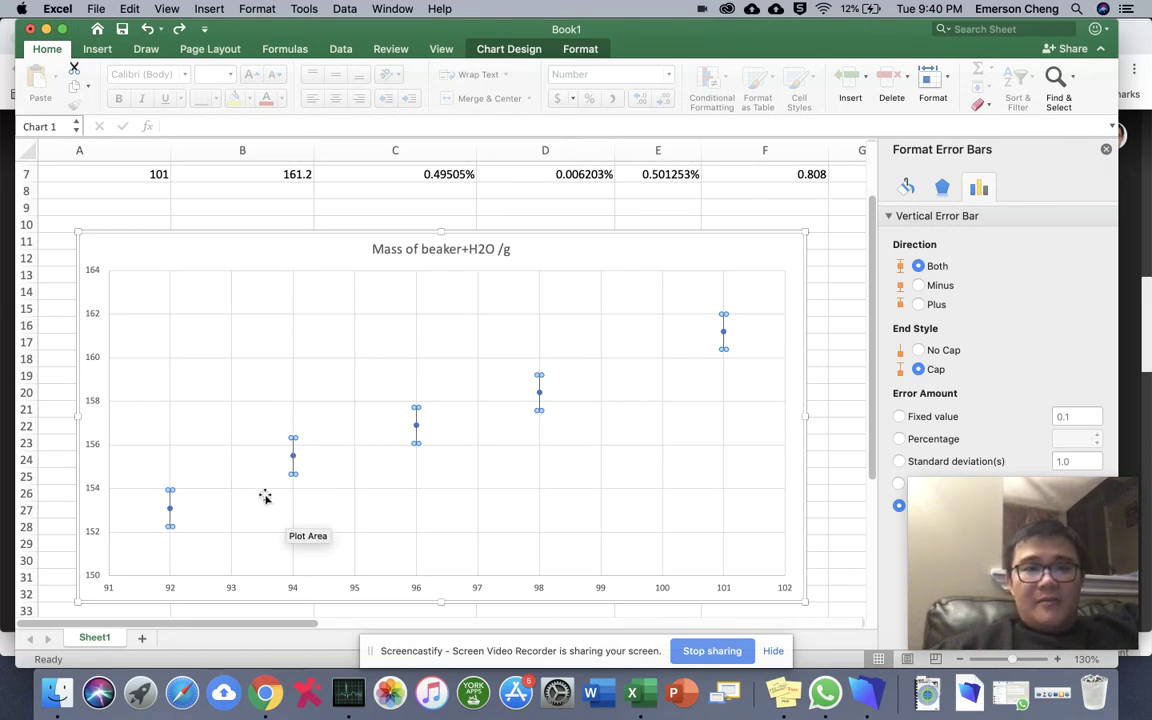
scroll(370, 429, up, 5)
scroll(370, 429, right, 2)
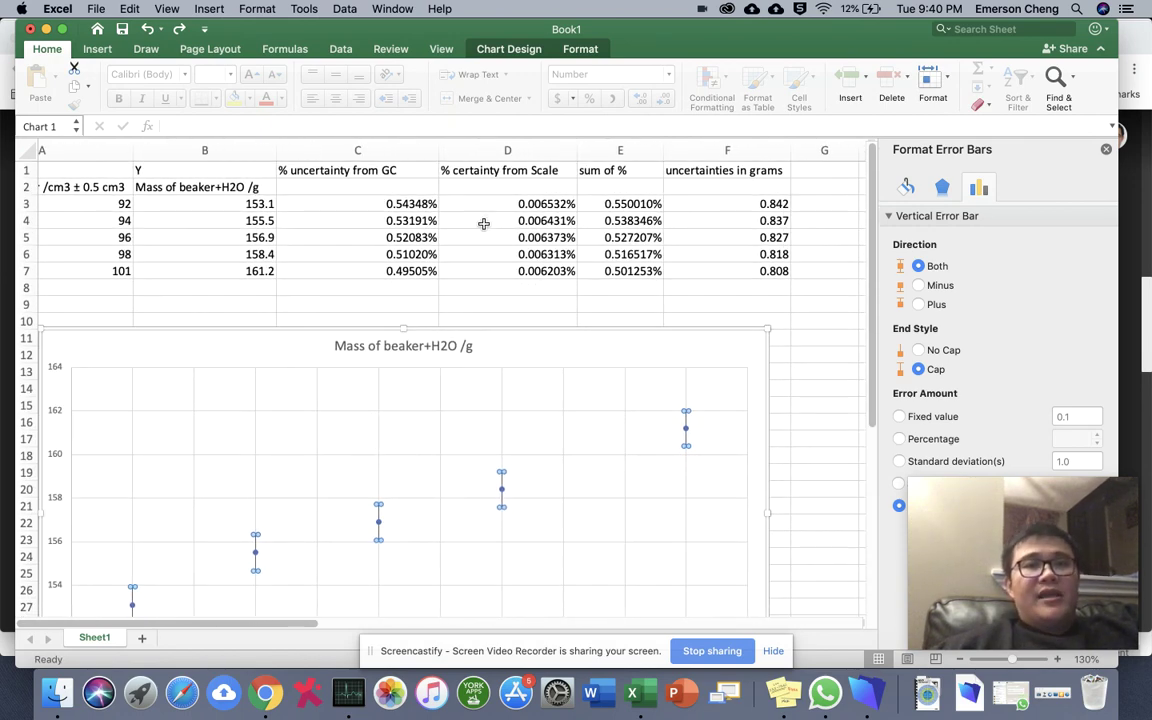
scroll(211, 494, down, 5)
scroll(211, 494, left, 2)
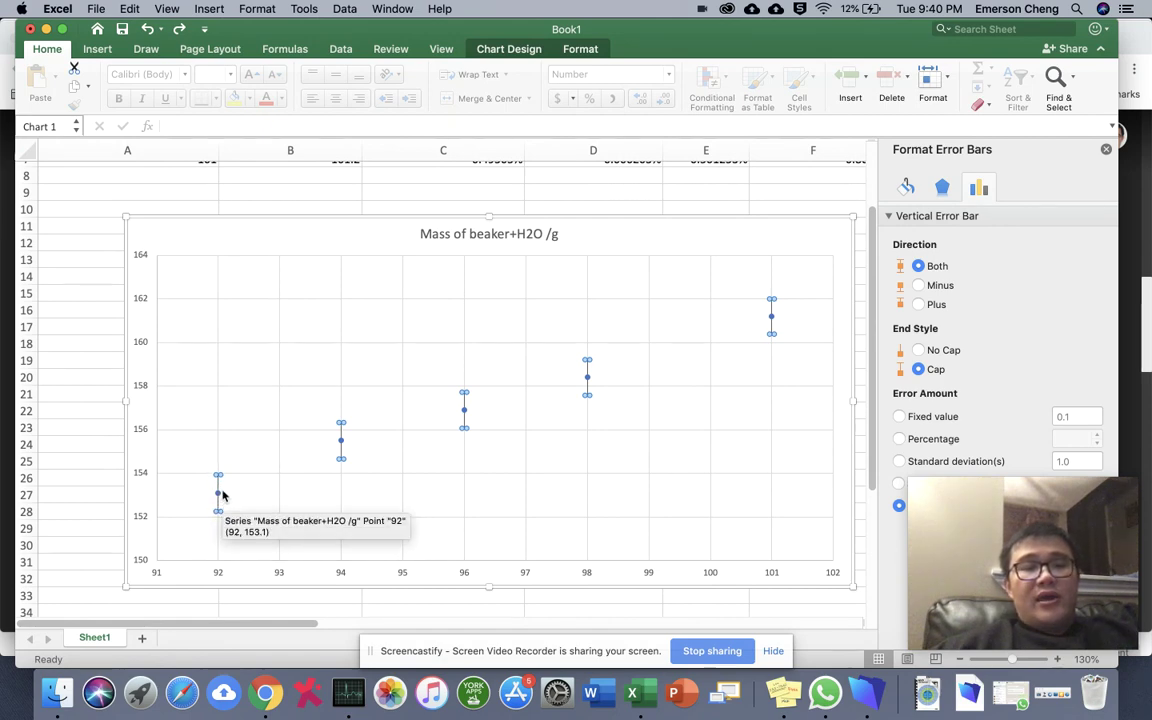
scroll(350, 470, up, 5)
scroll(343, 476, right, 1)
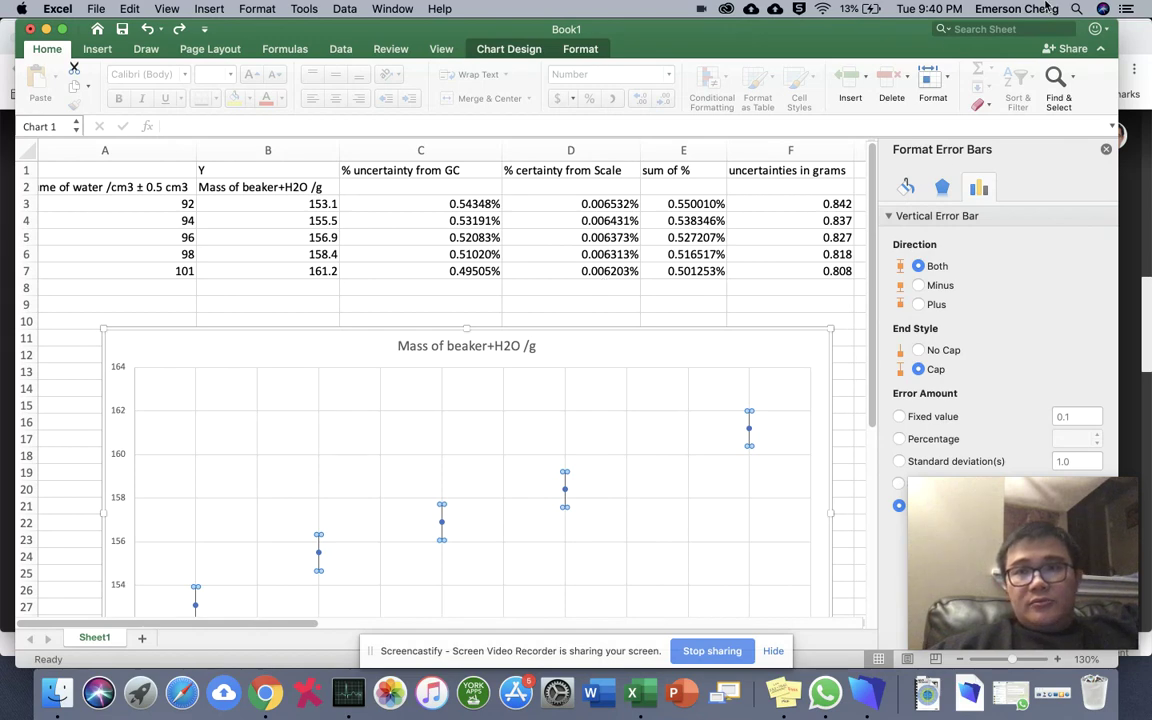
Switch to Chrome with the Station 4-Quantifying Uncertainties document
click(268, 700)
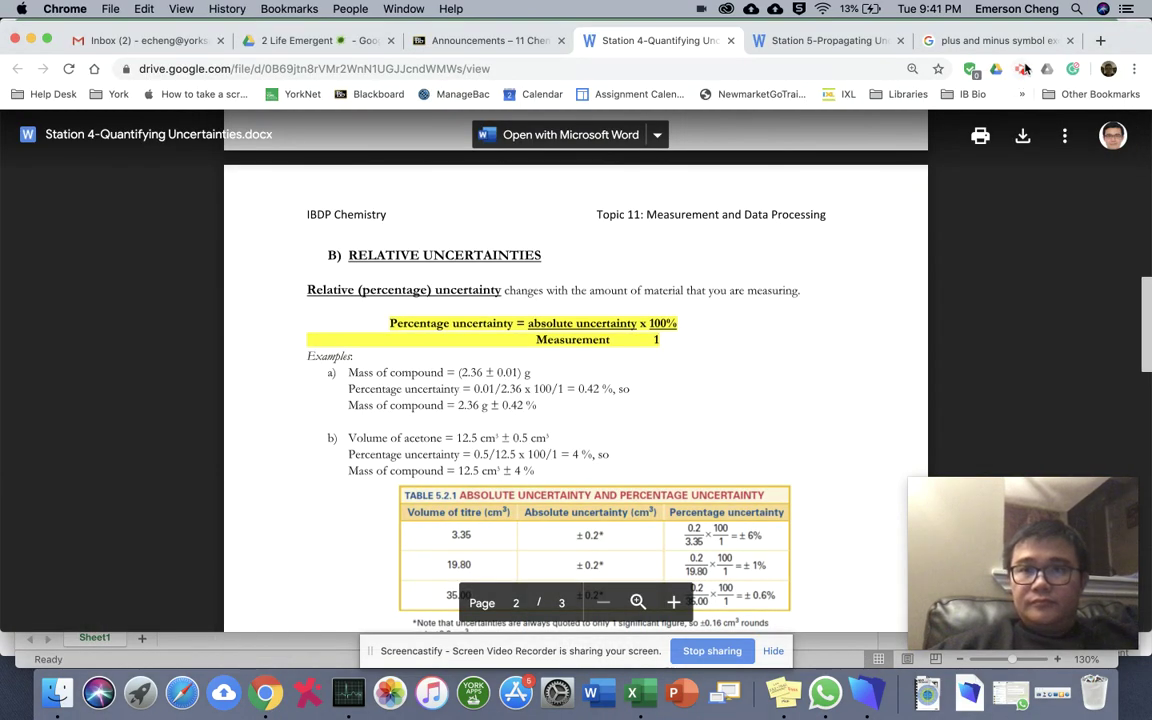